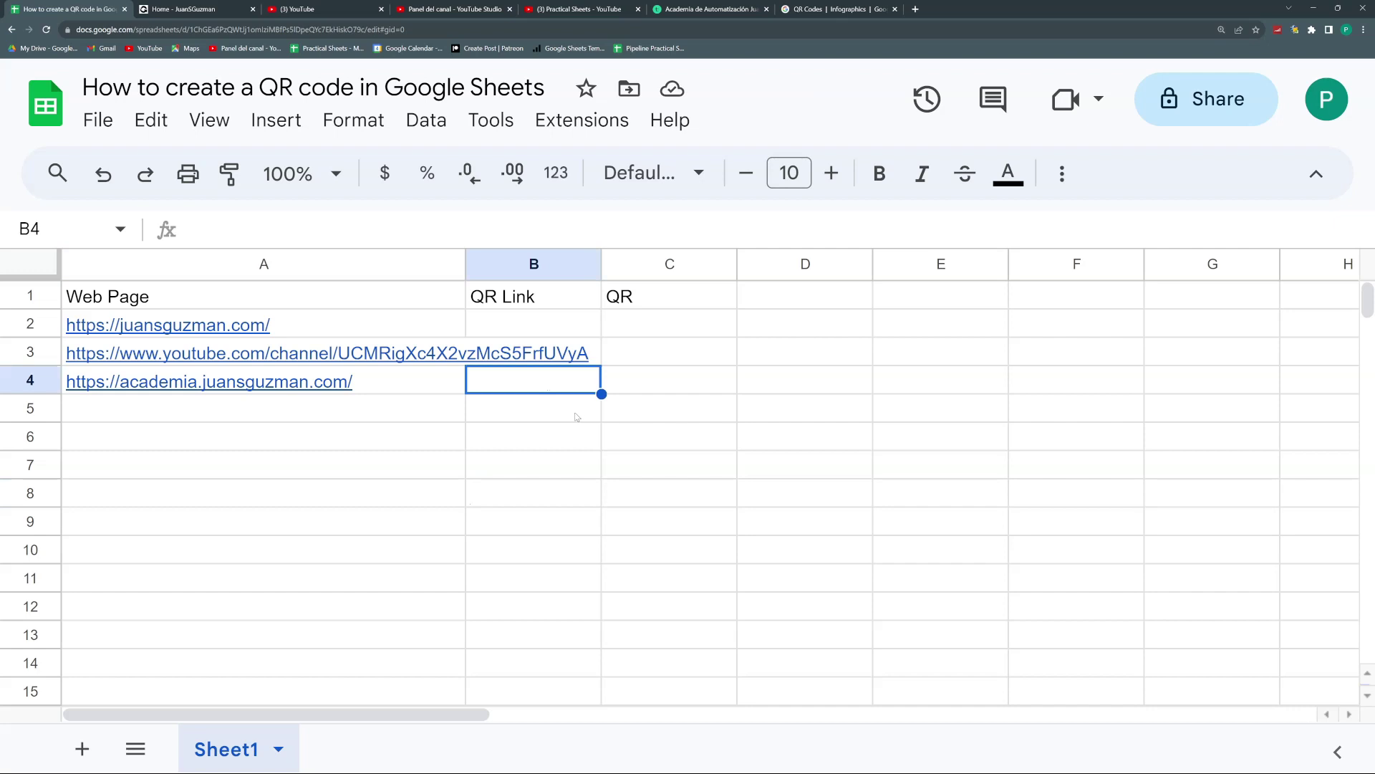
Widen column A to fit the full URLs and review the web page entries in A1:A5.
left_click_drag(466, 264, 618, 265)
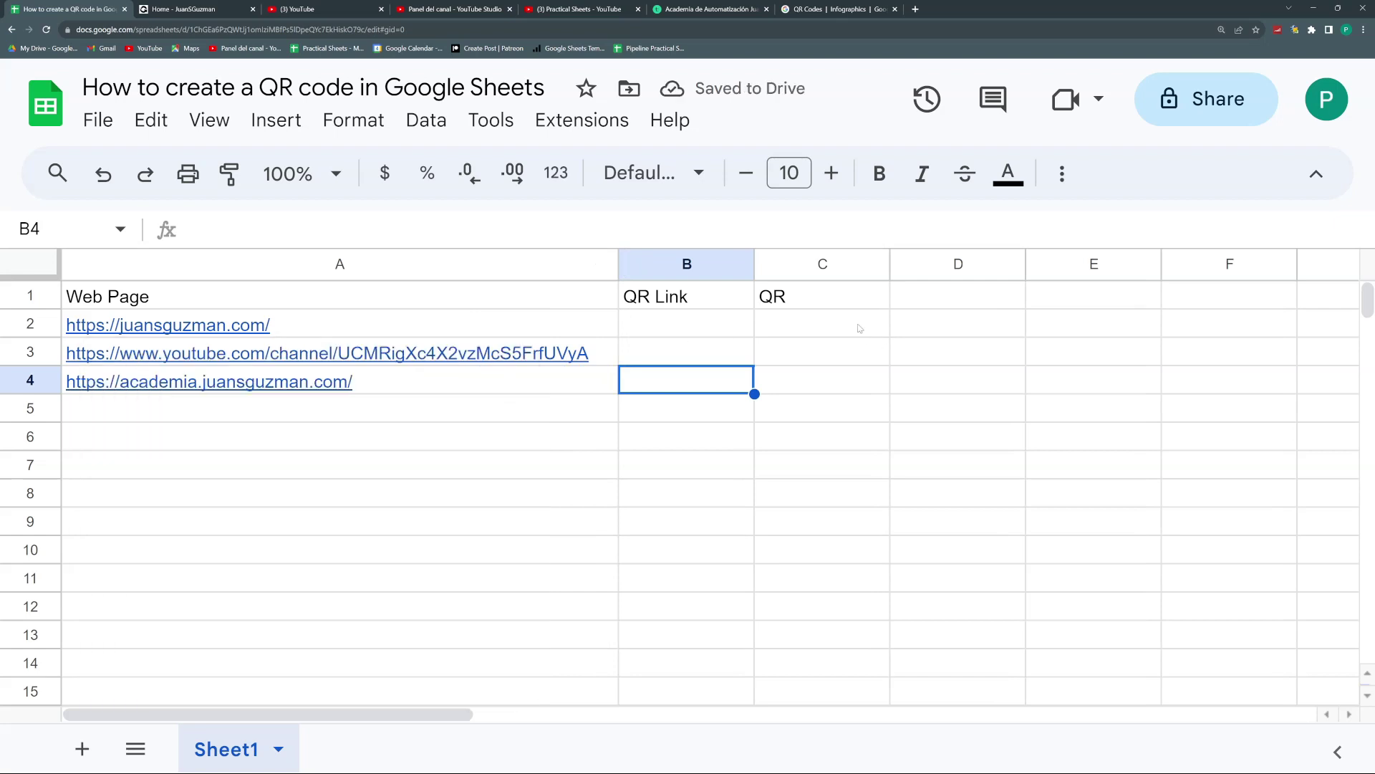
left_click(860, 327)
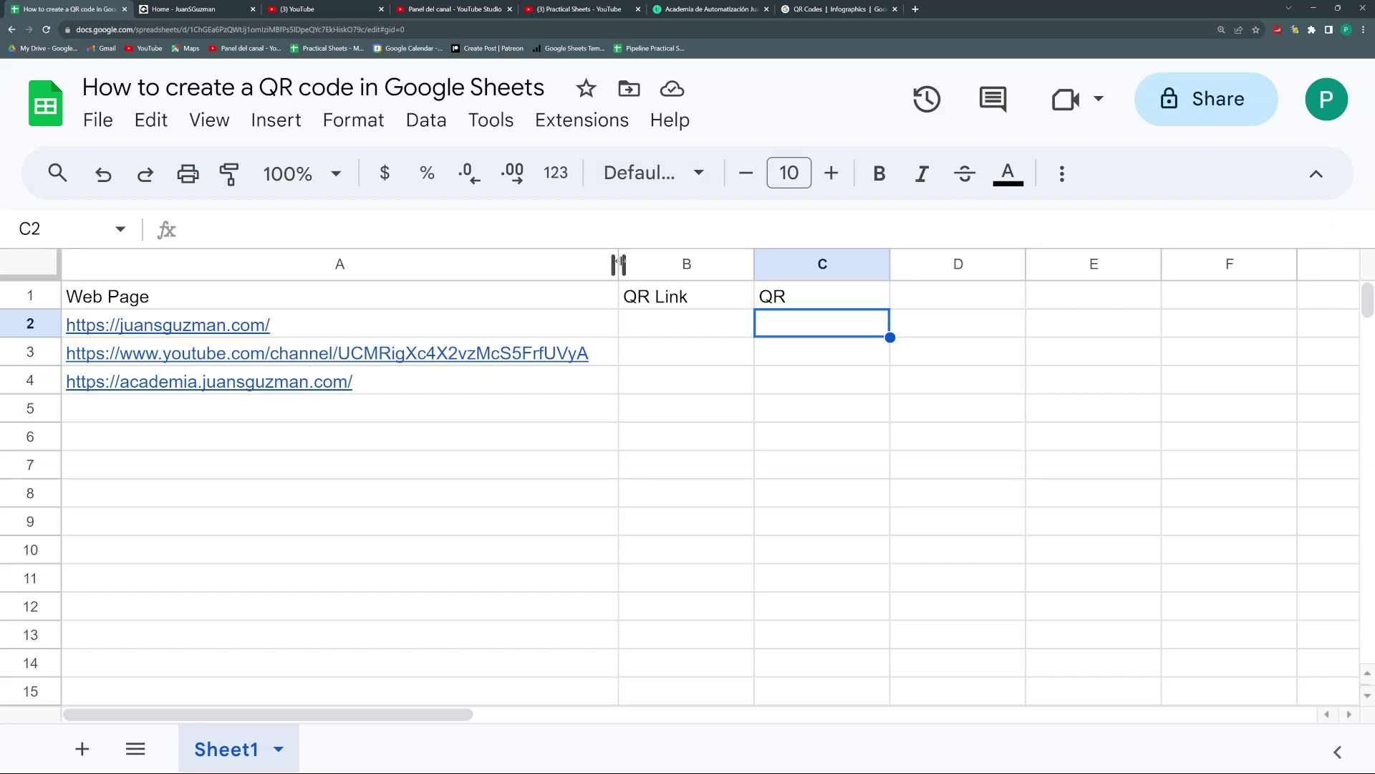
mouse_move(377, 328)
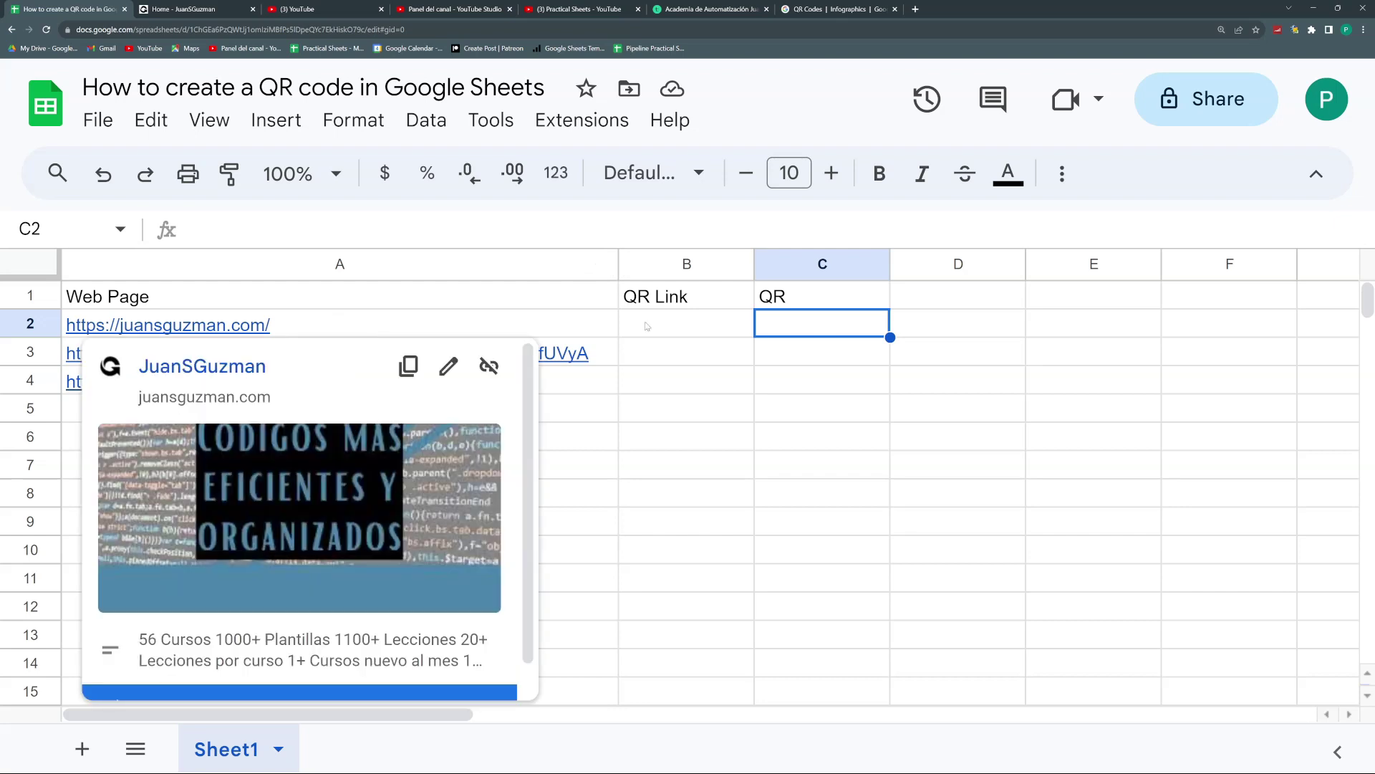
left_click(613, 399)
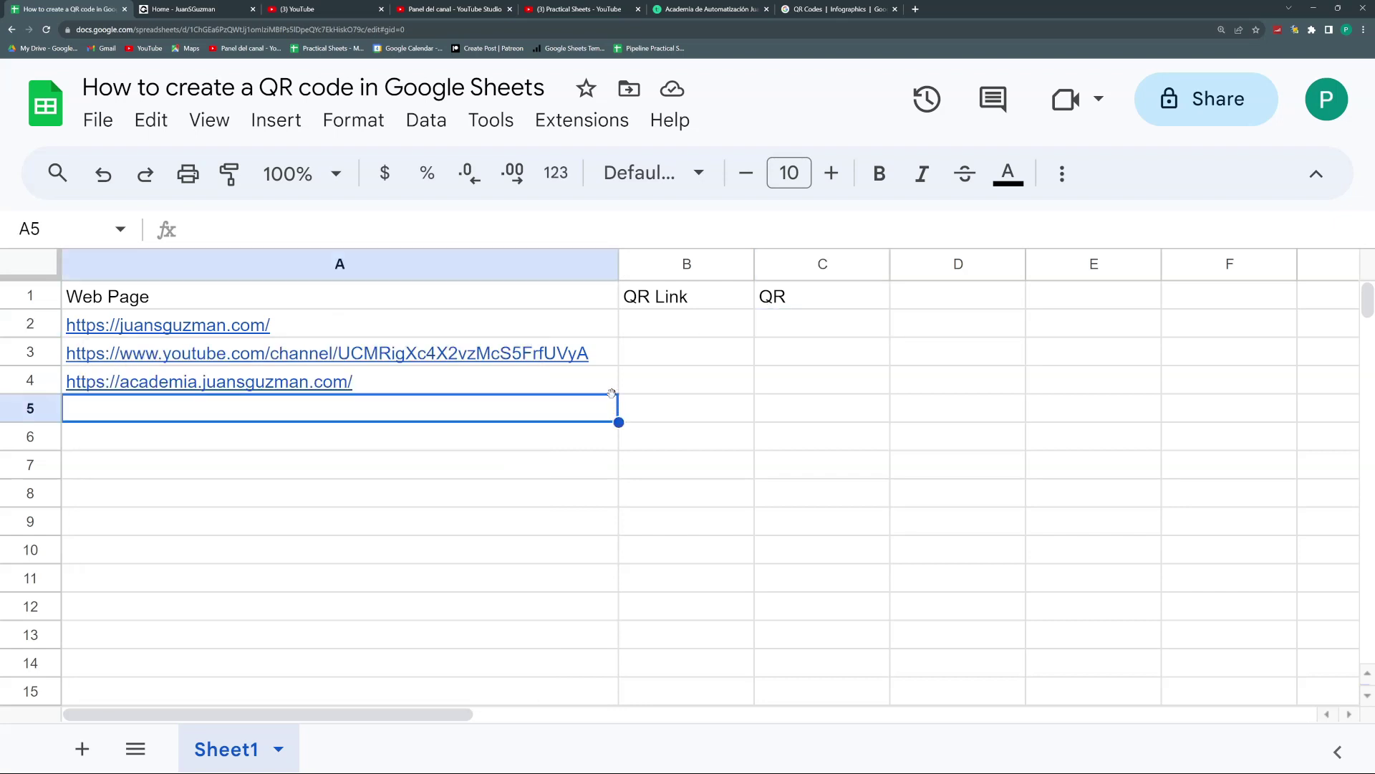
mouse_move(470, 326)
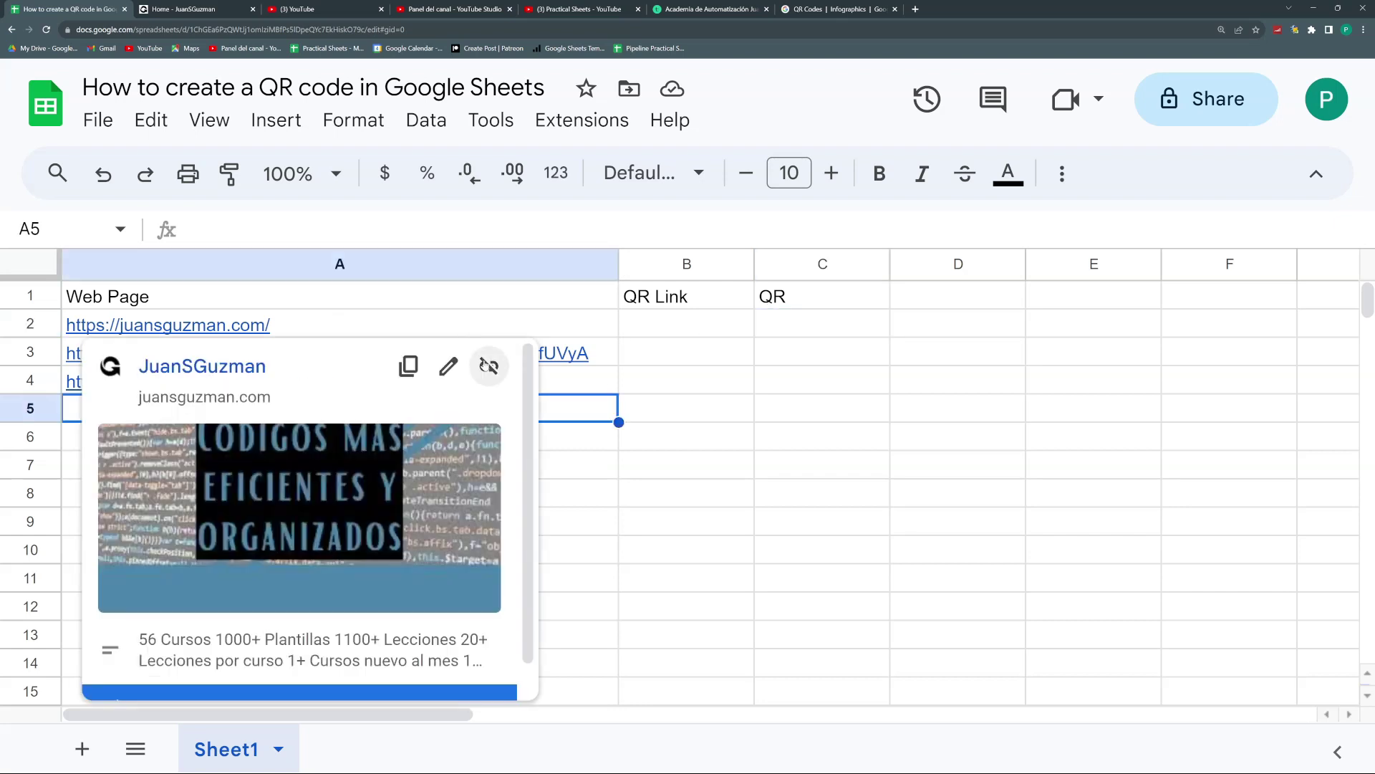
left_click(604, 352)
left_click(600, 380)
left_click(594, 329)
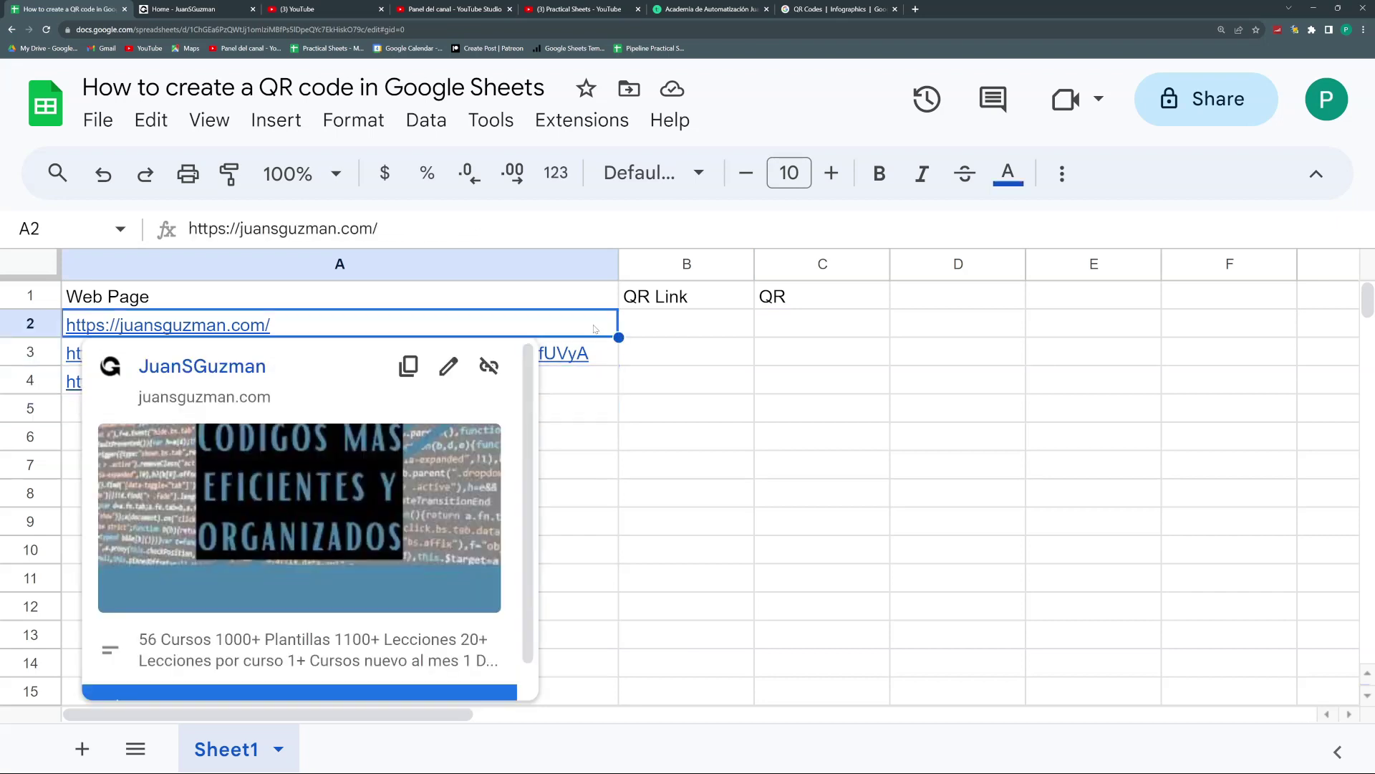
left_click(604, 299)
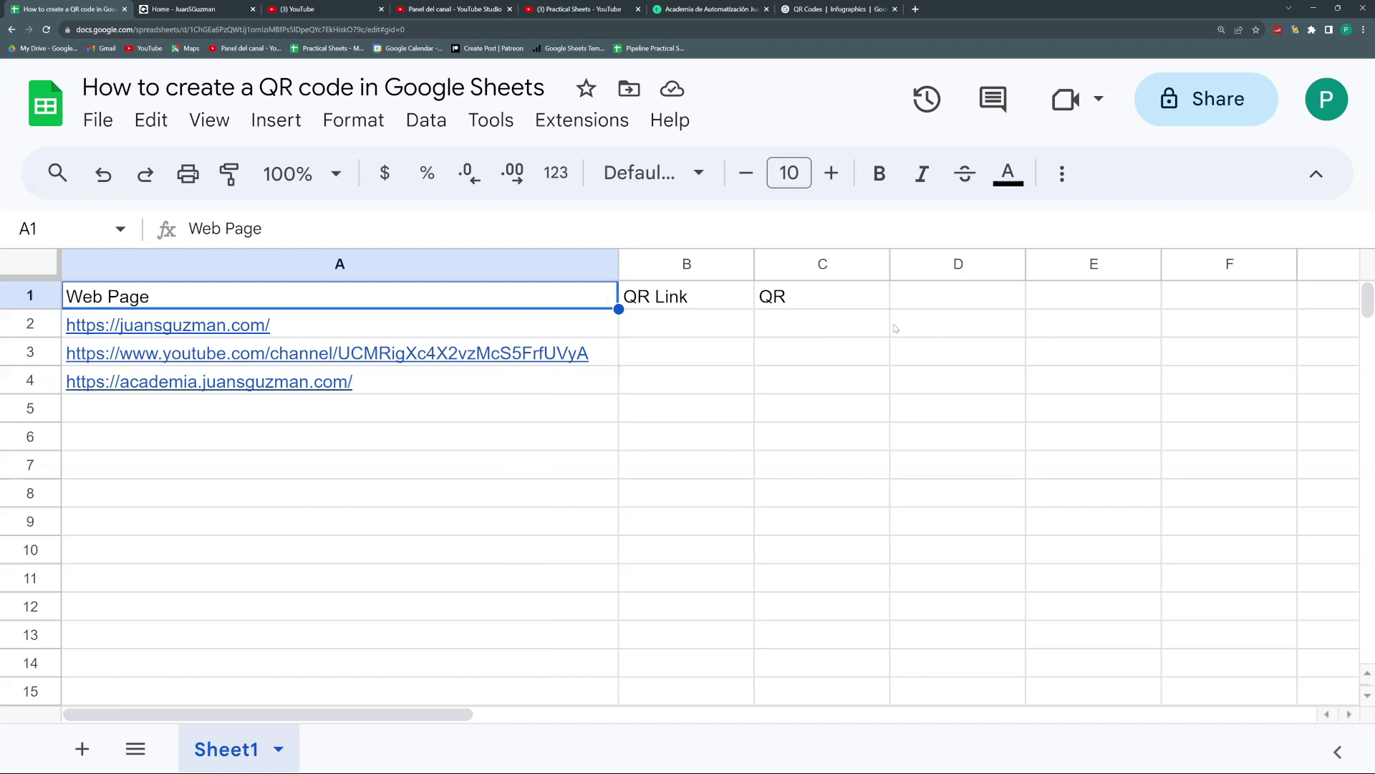
Check the QR Link and QR columns, then bring up the Google Charts QR Codes documentation.
mouse_move(563, 387)
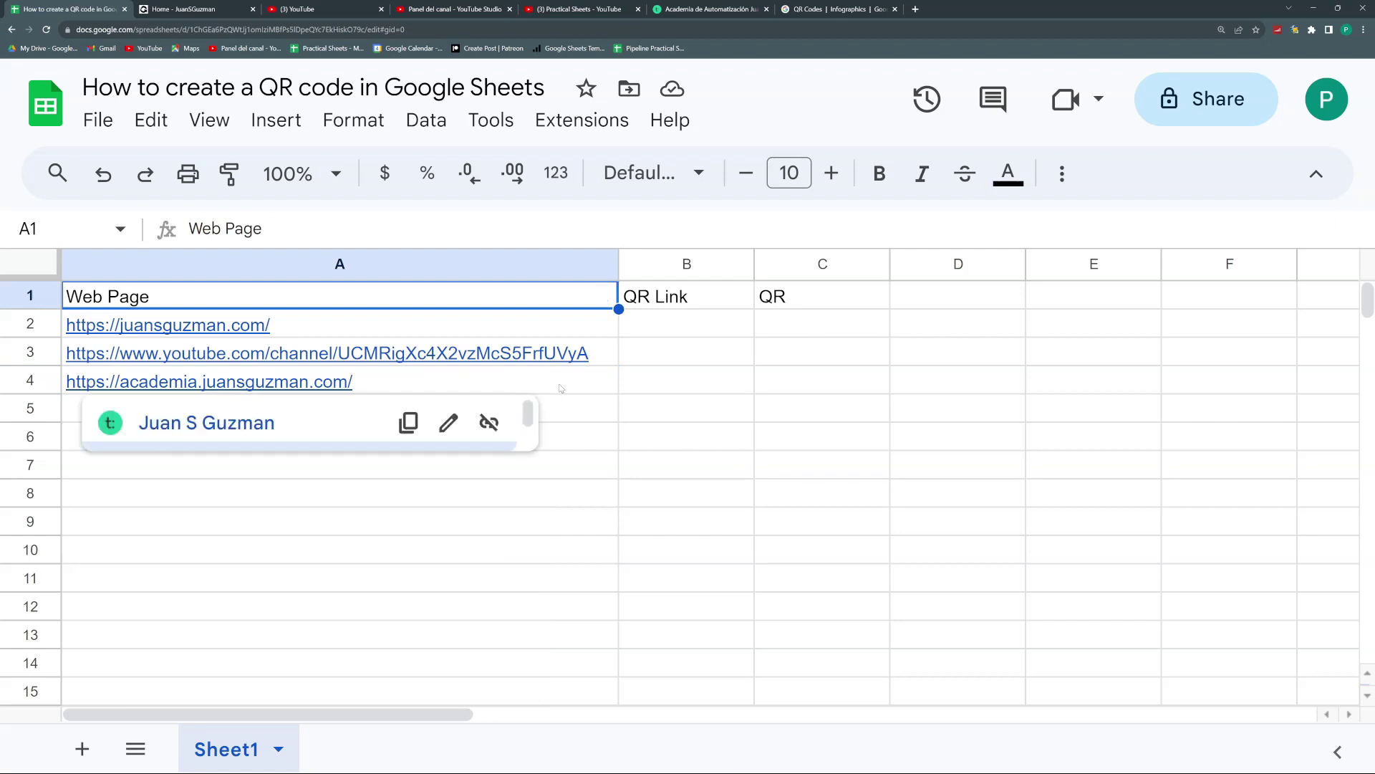
left_click(665, 328)
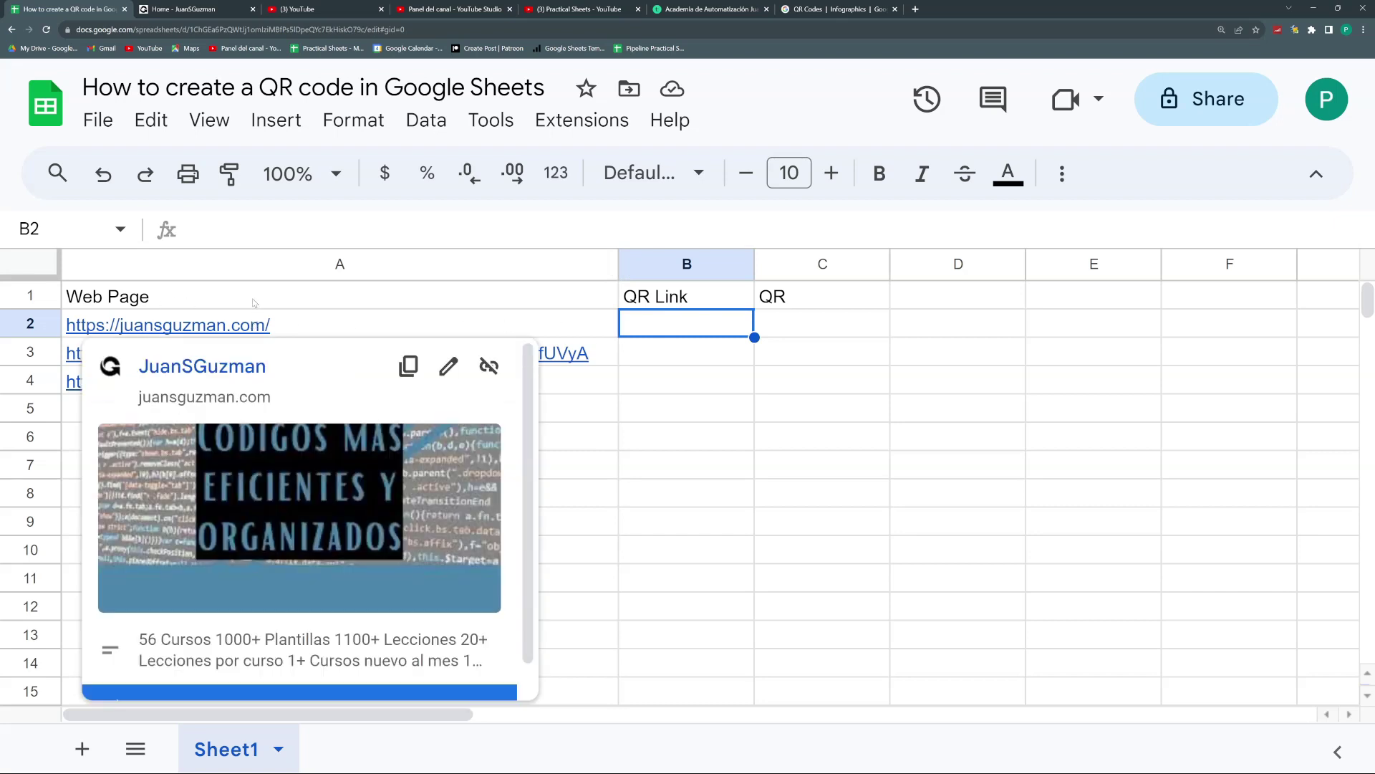
left_click(280, 318)
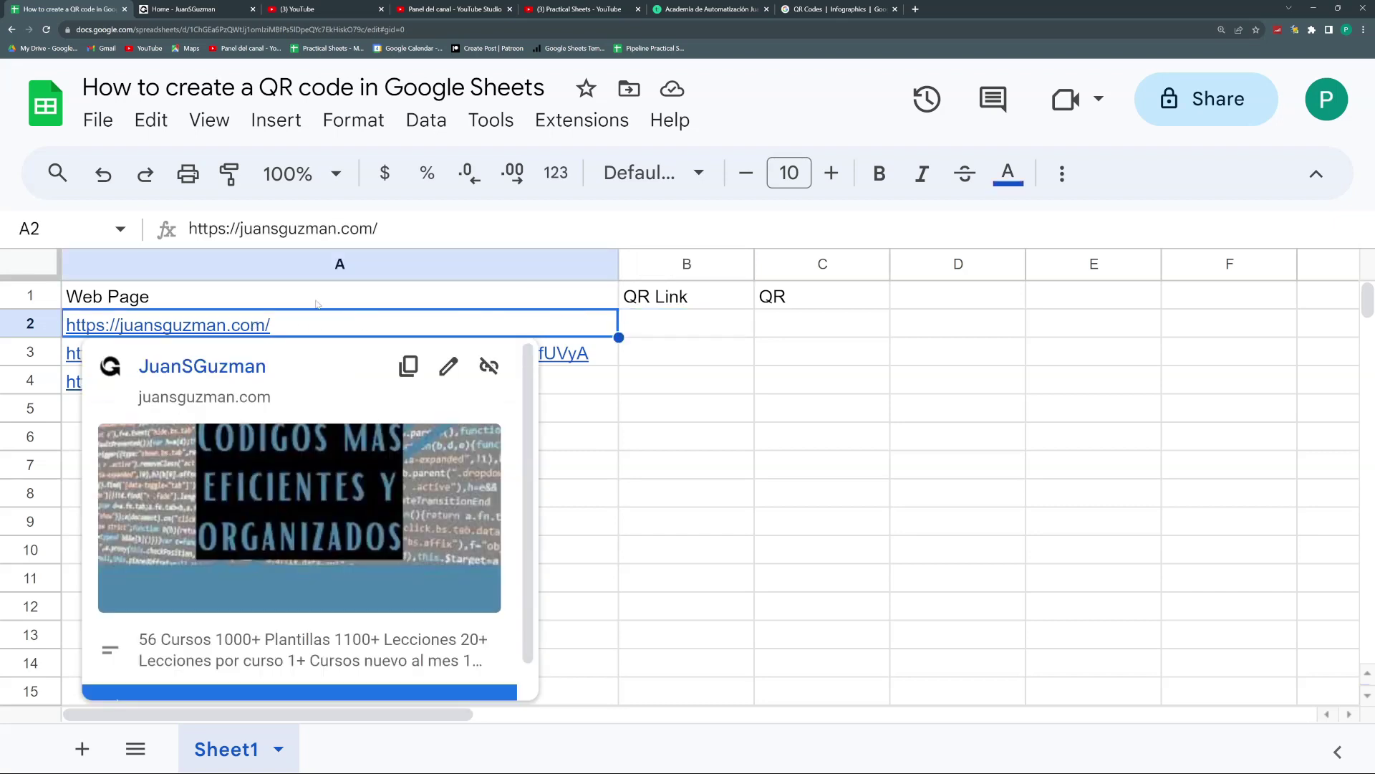
left_click(608, 356)
left_click(632, 334)
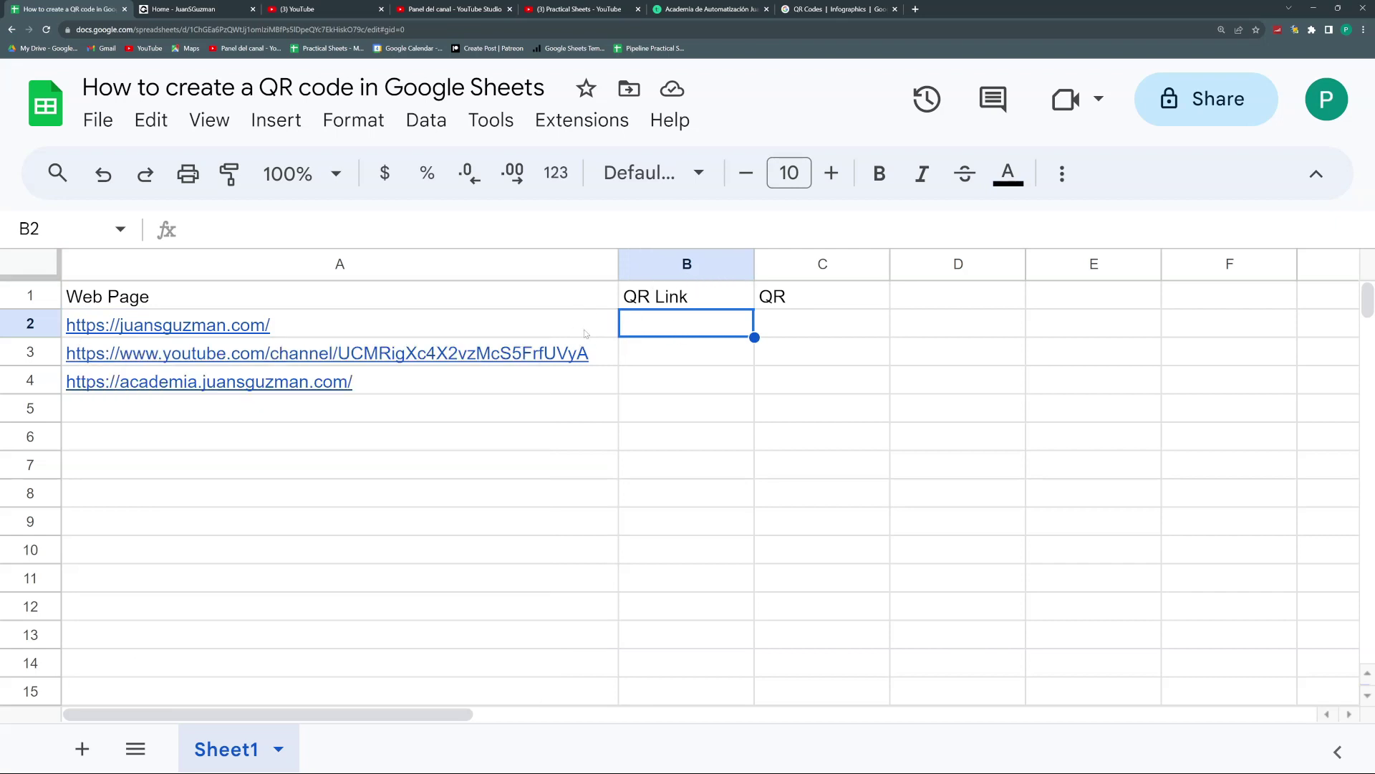
mouse_move(252, 332)
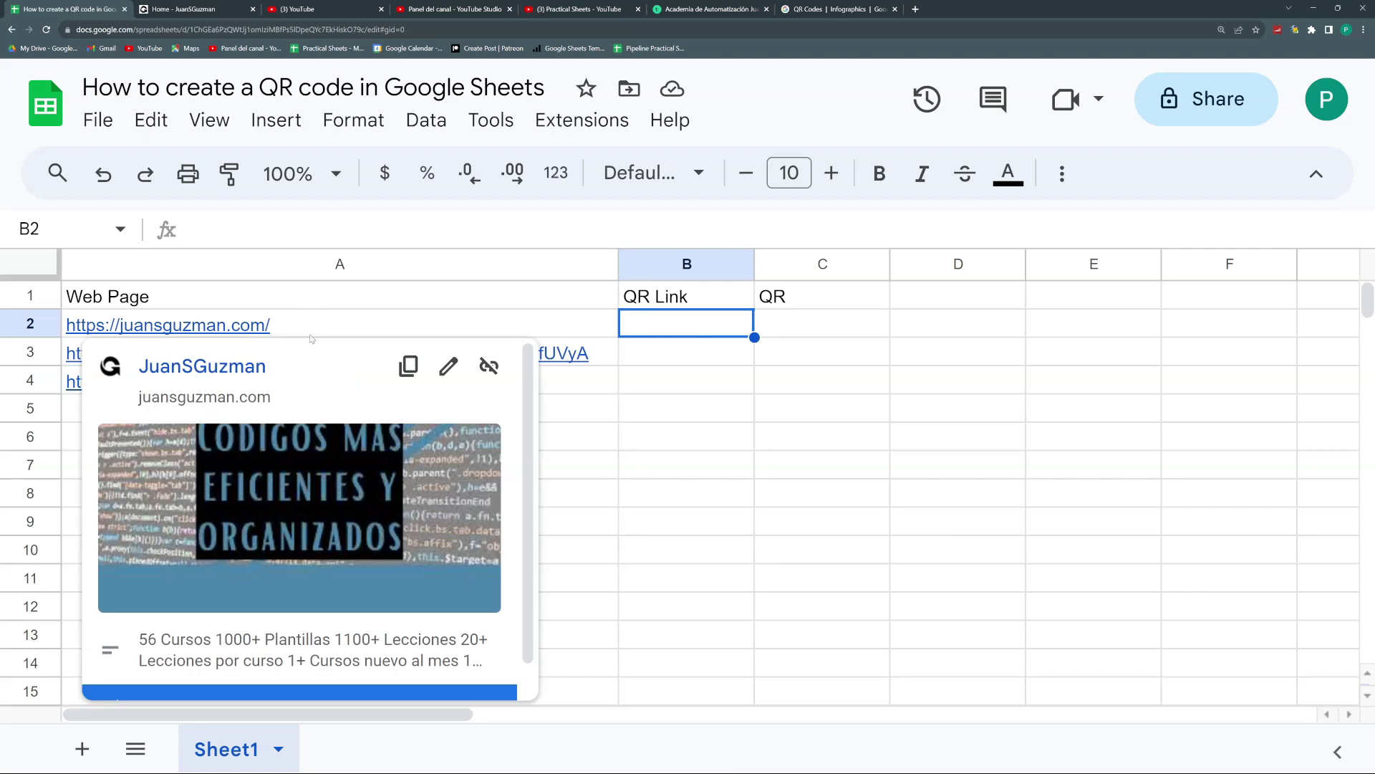
left_click(812, 328)
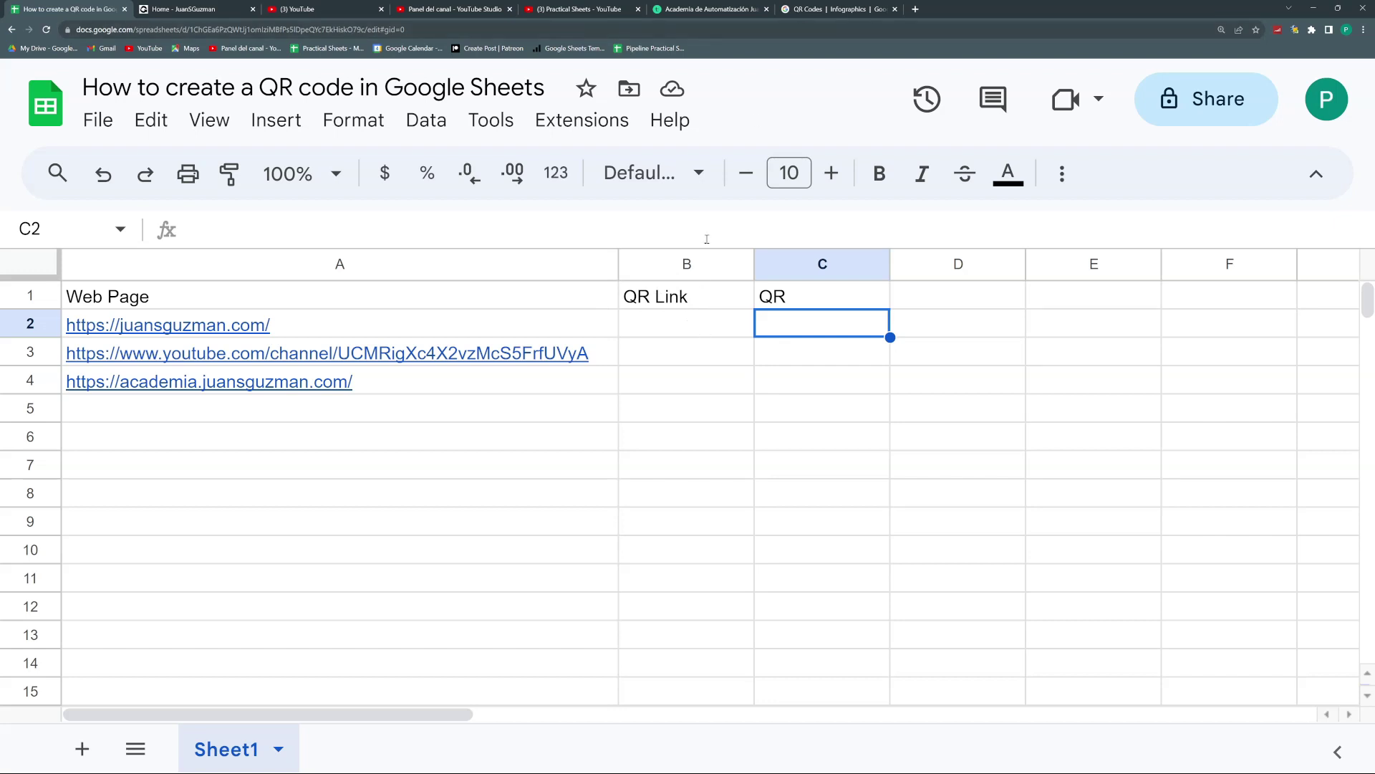
left_click(667, 334)
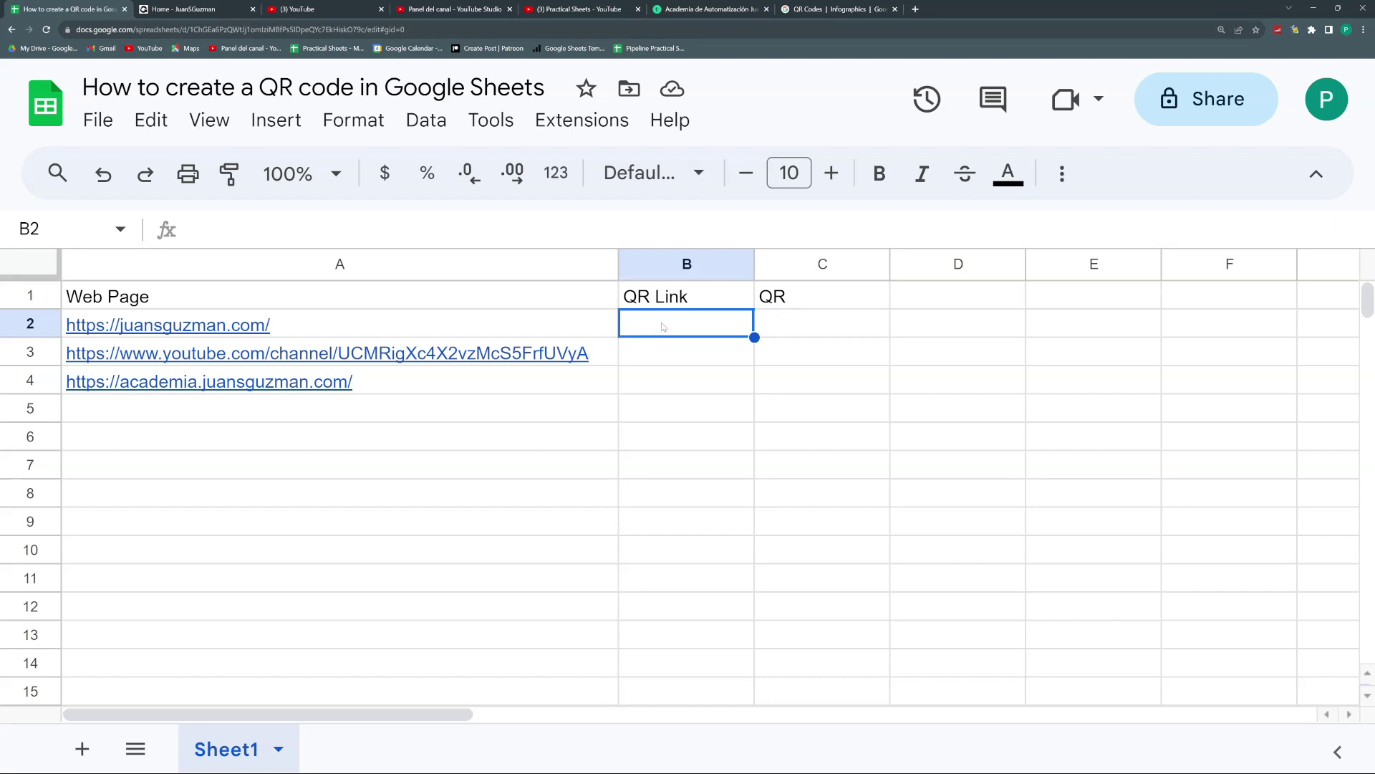
left_click(803, 10)
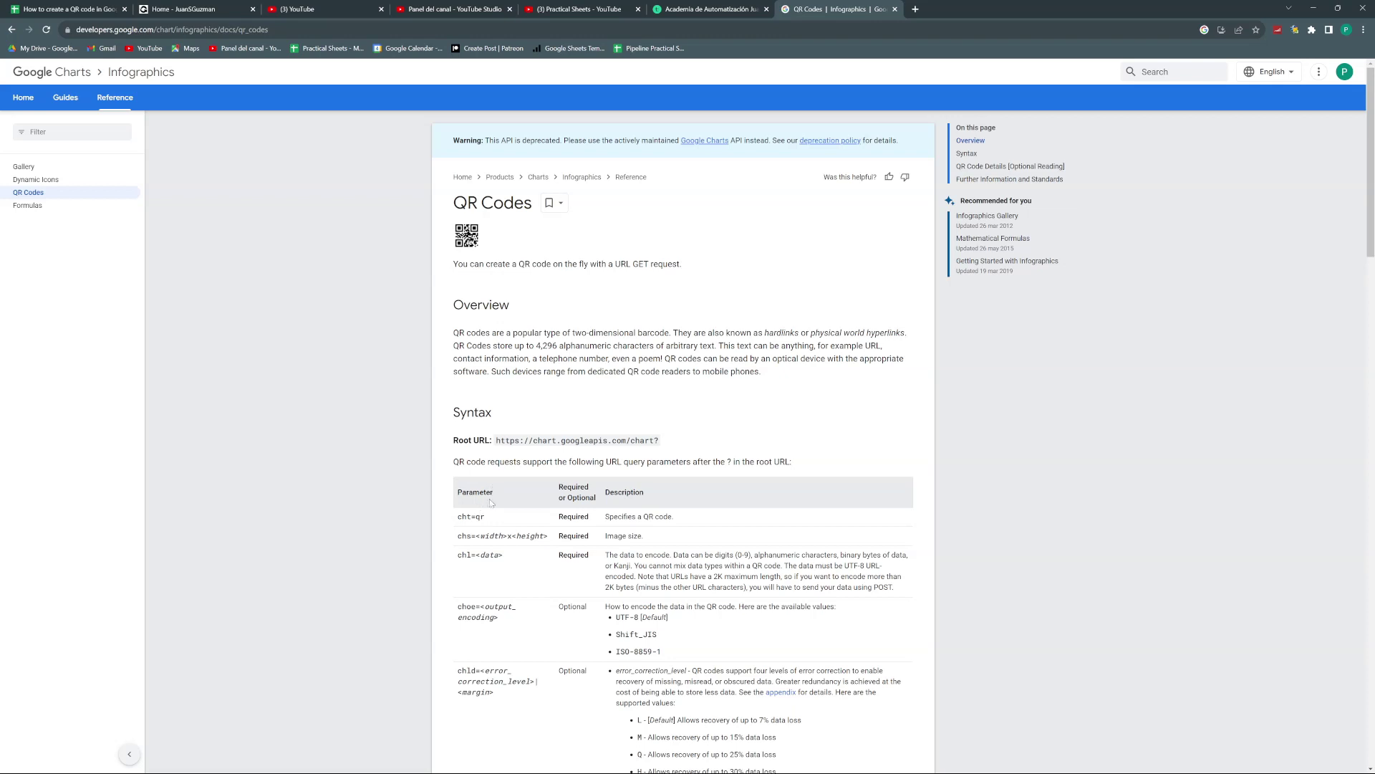
left_click_drag(654, 438, 496, 441)
left_click_drag(667, 443, 494, 443)
key("ctrl+c")
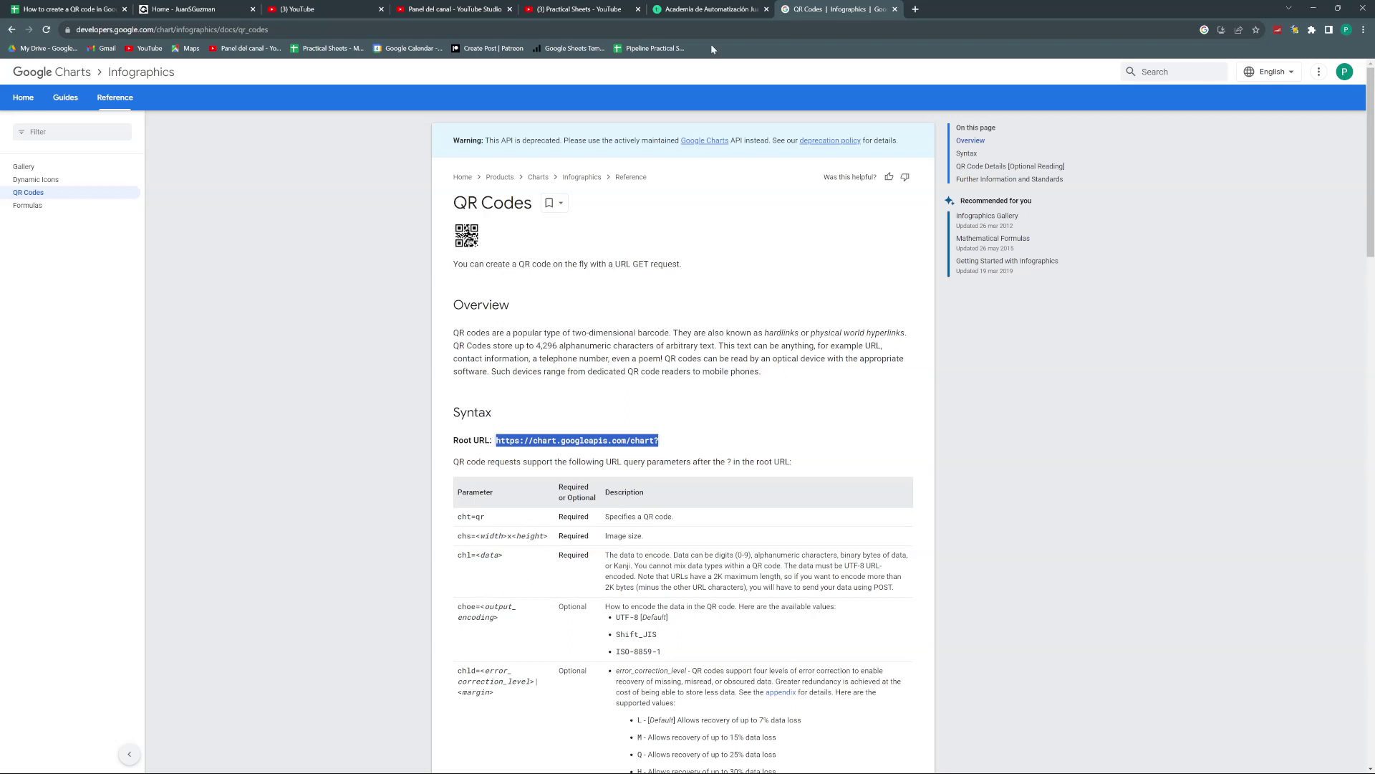
left_click(29, 7)
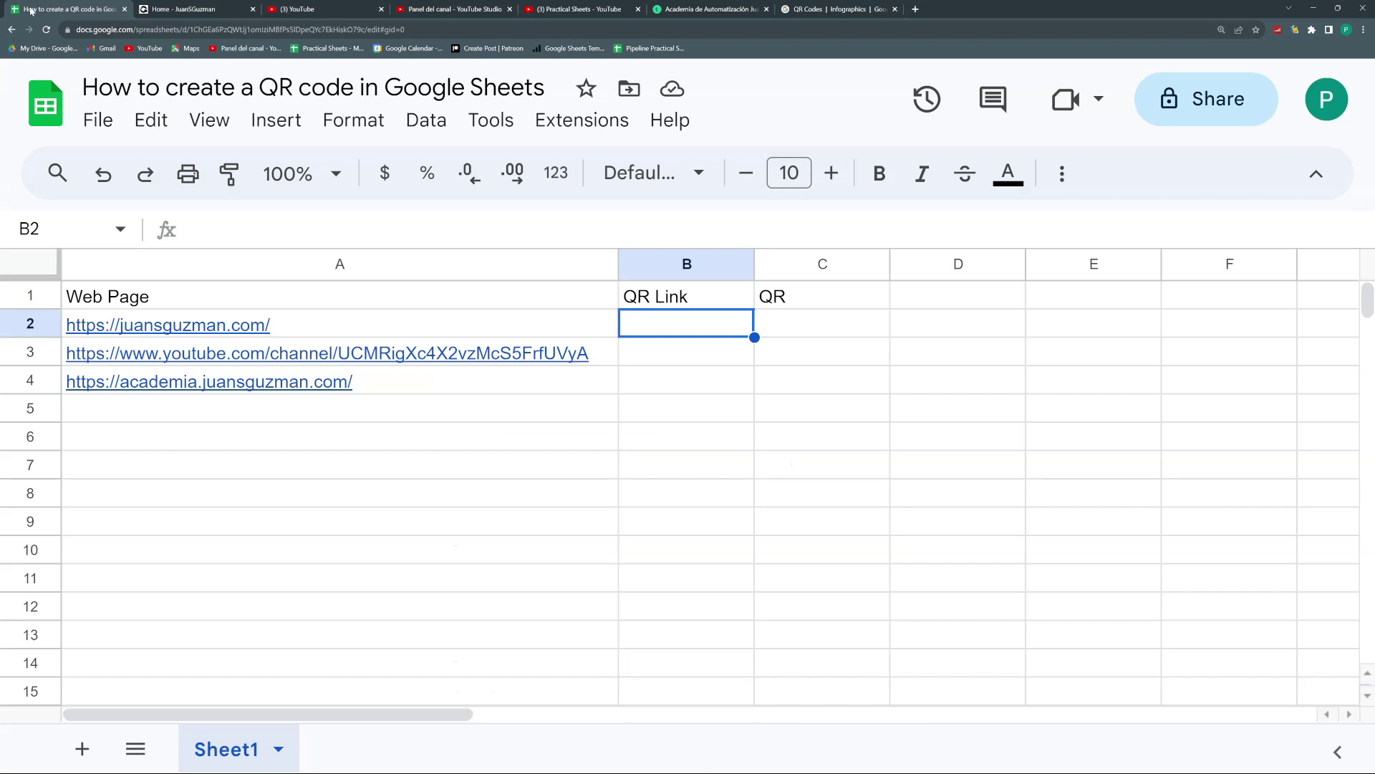
double_click(720, 328)
type("=\"")
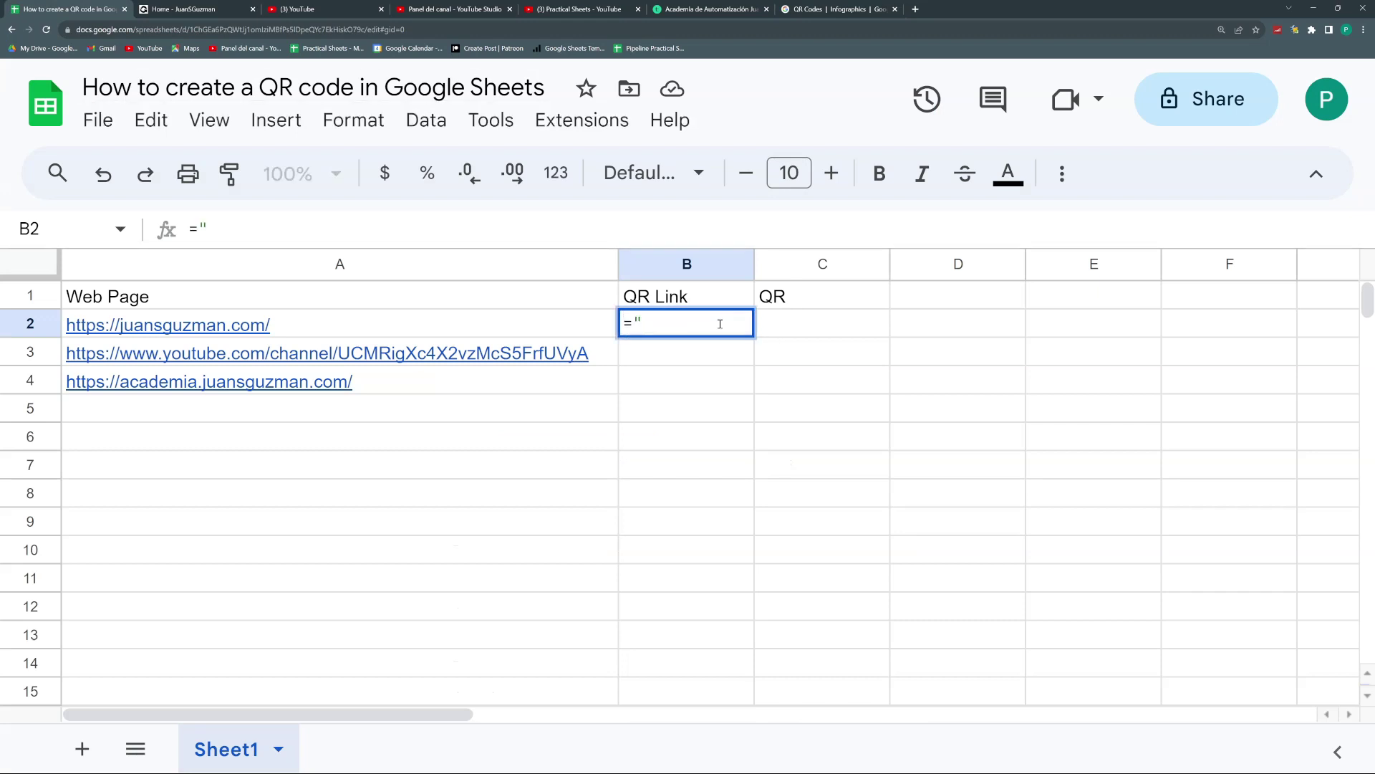
key("ctrl+v")
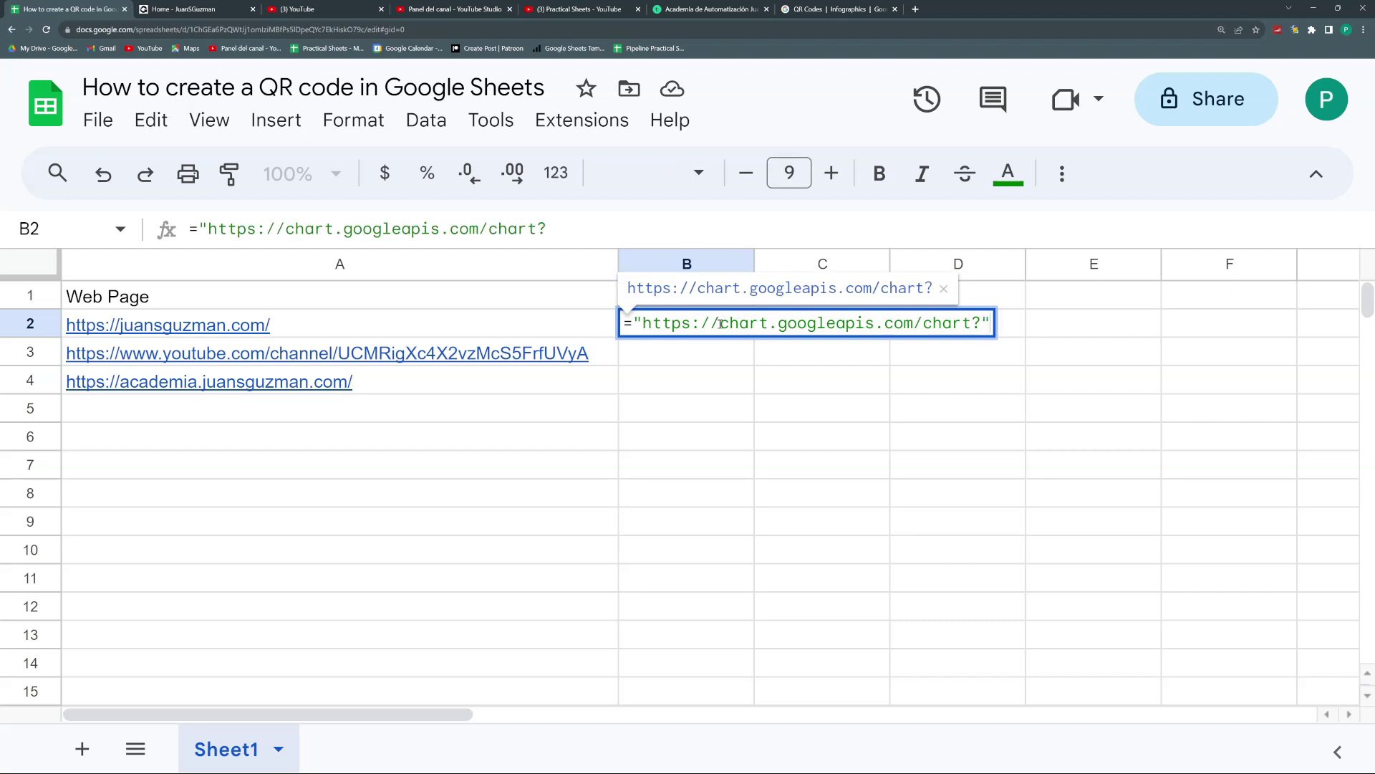
type("\"")
key("Return")
left_click(720, 326)
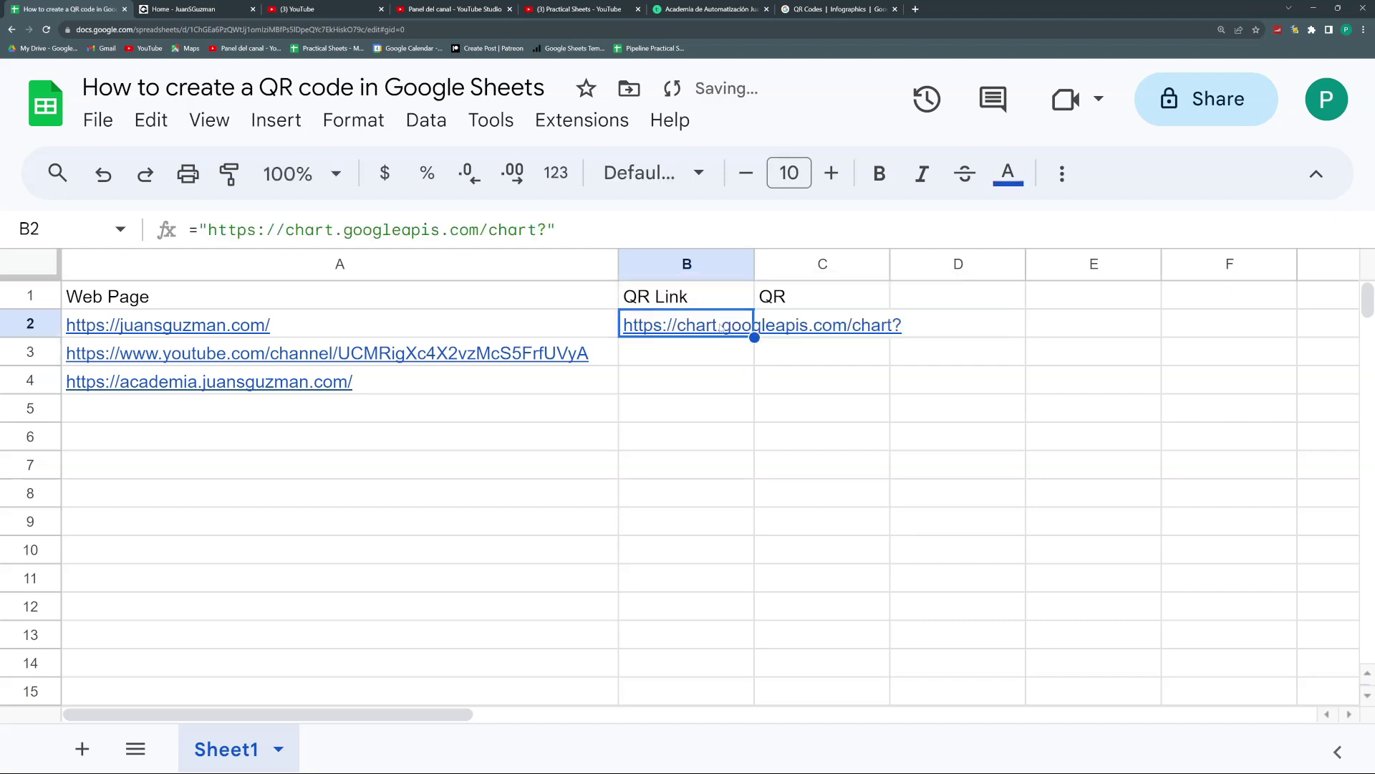
mouse_move(707, 326)
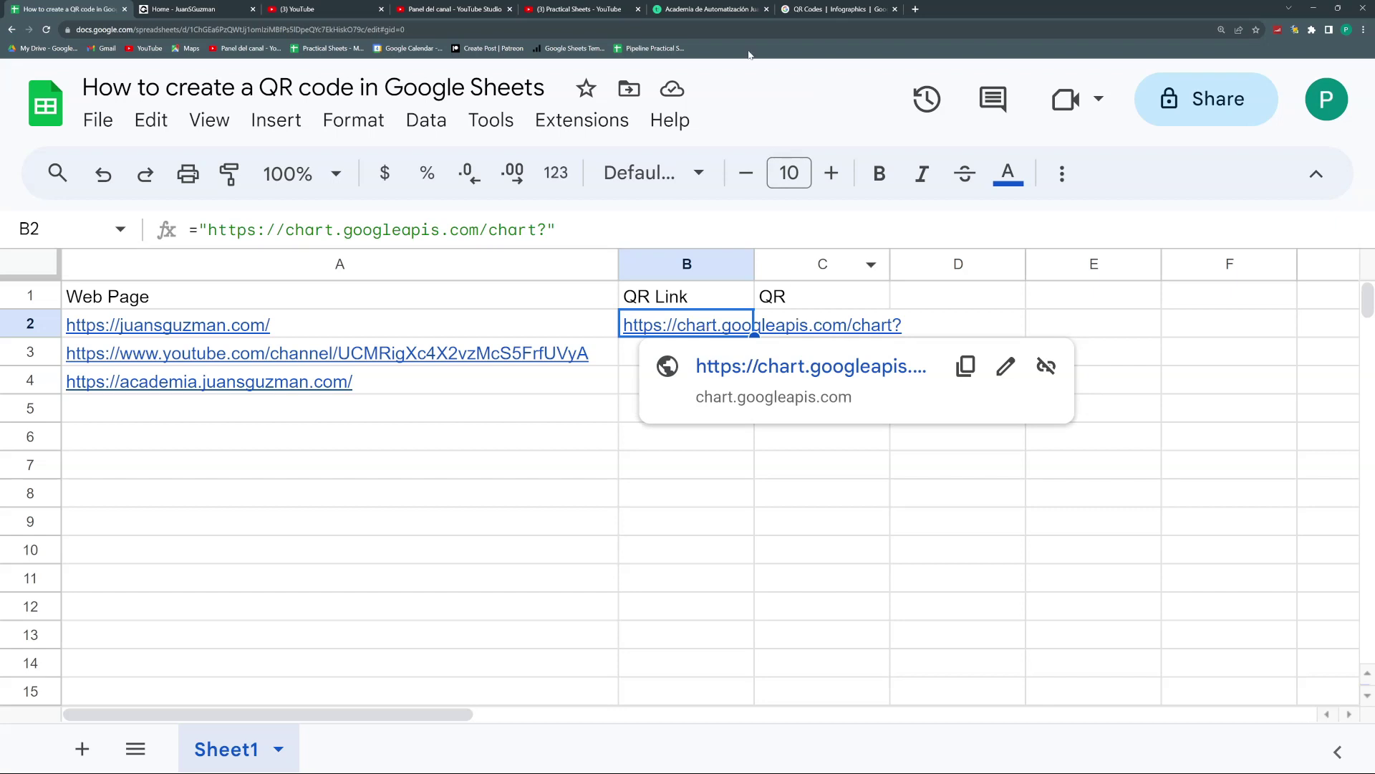
Copy cht=qr from the docs and append it after chart? in B2's formula.
left_click(807, 7)
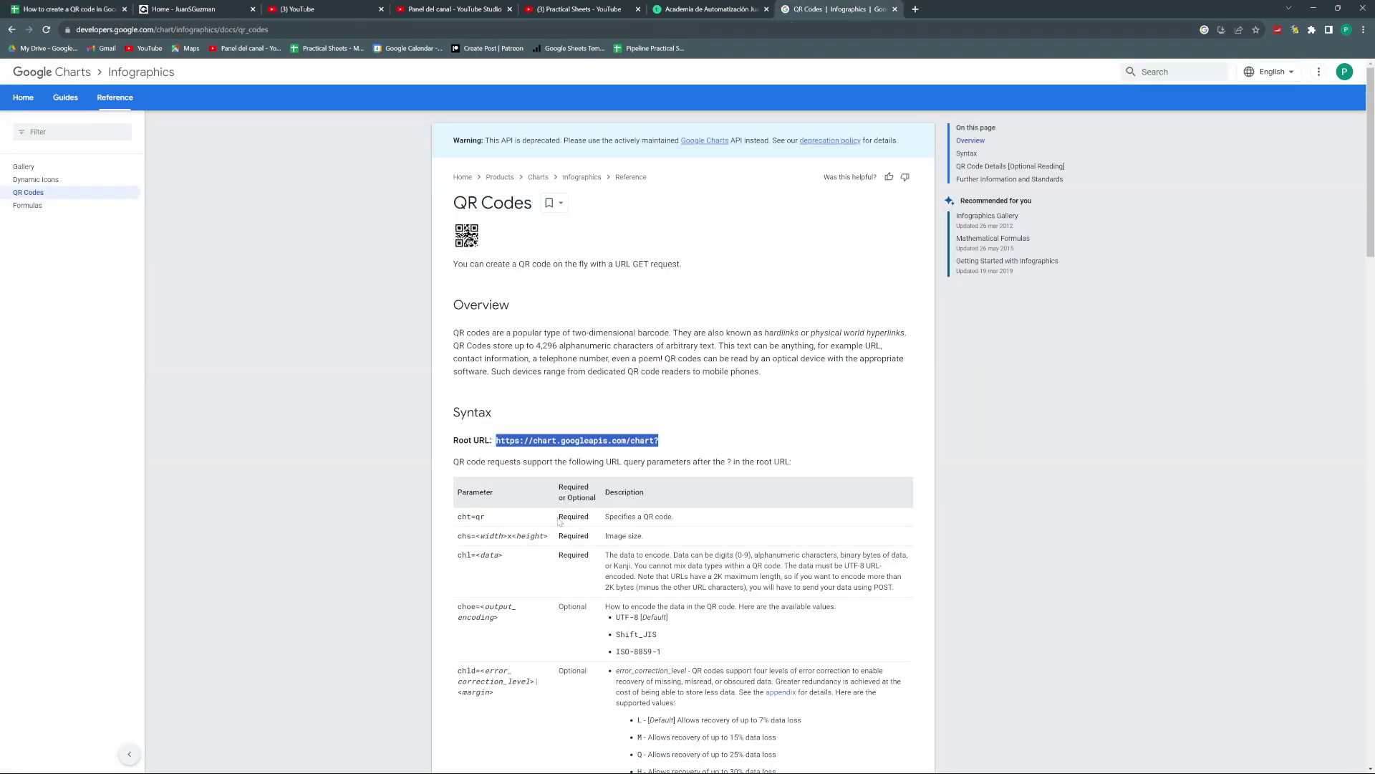
scroll(499, 530, "down", 1)
scroll(501, 536, "down", 1)
left_click_drag(486, 410, 458, 410)
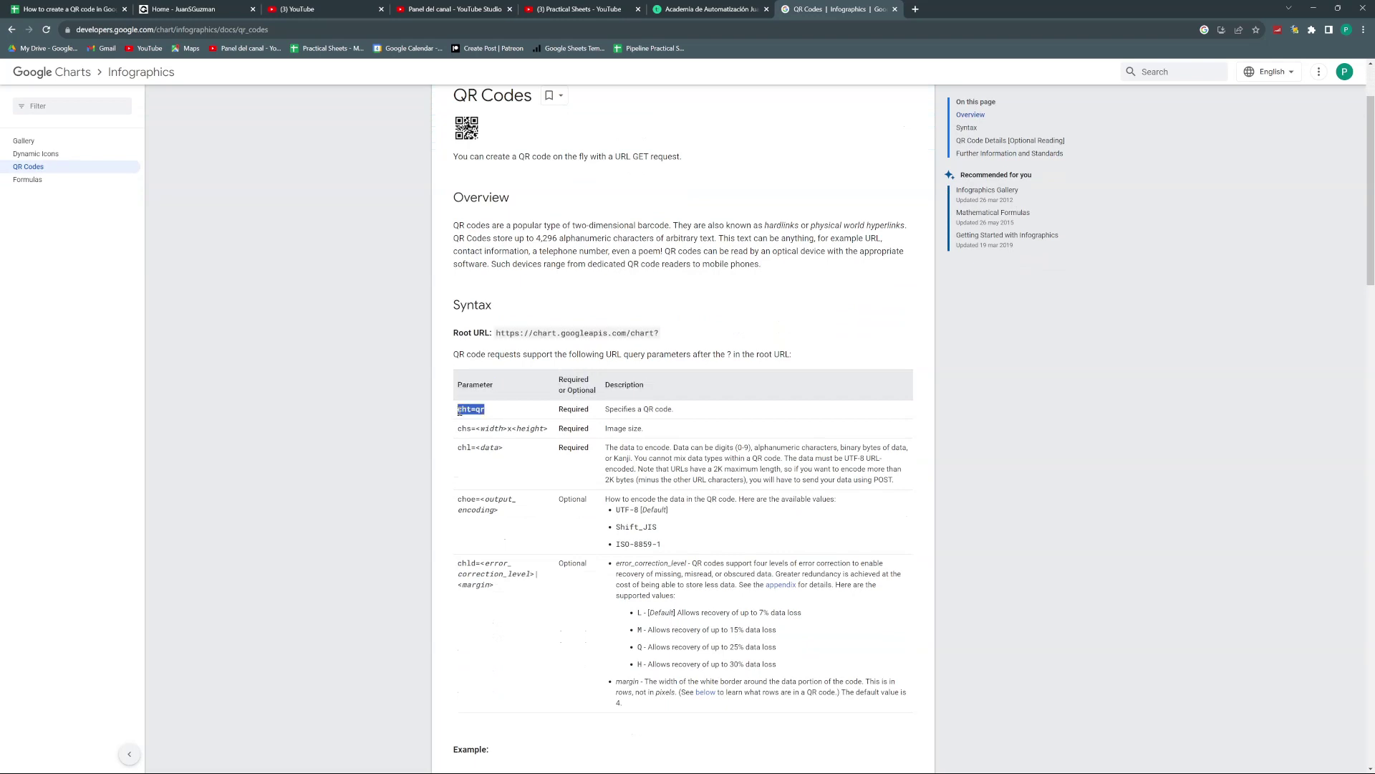
left_click(490, 414)
left_click_drag(459, 412, 487, 411)
key("ctrl+c")
left_click(65, 9)
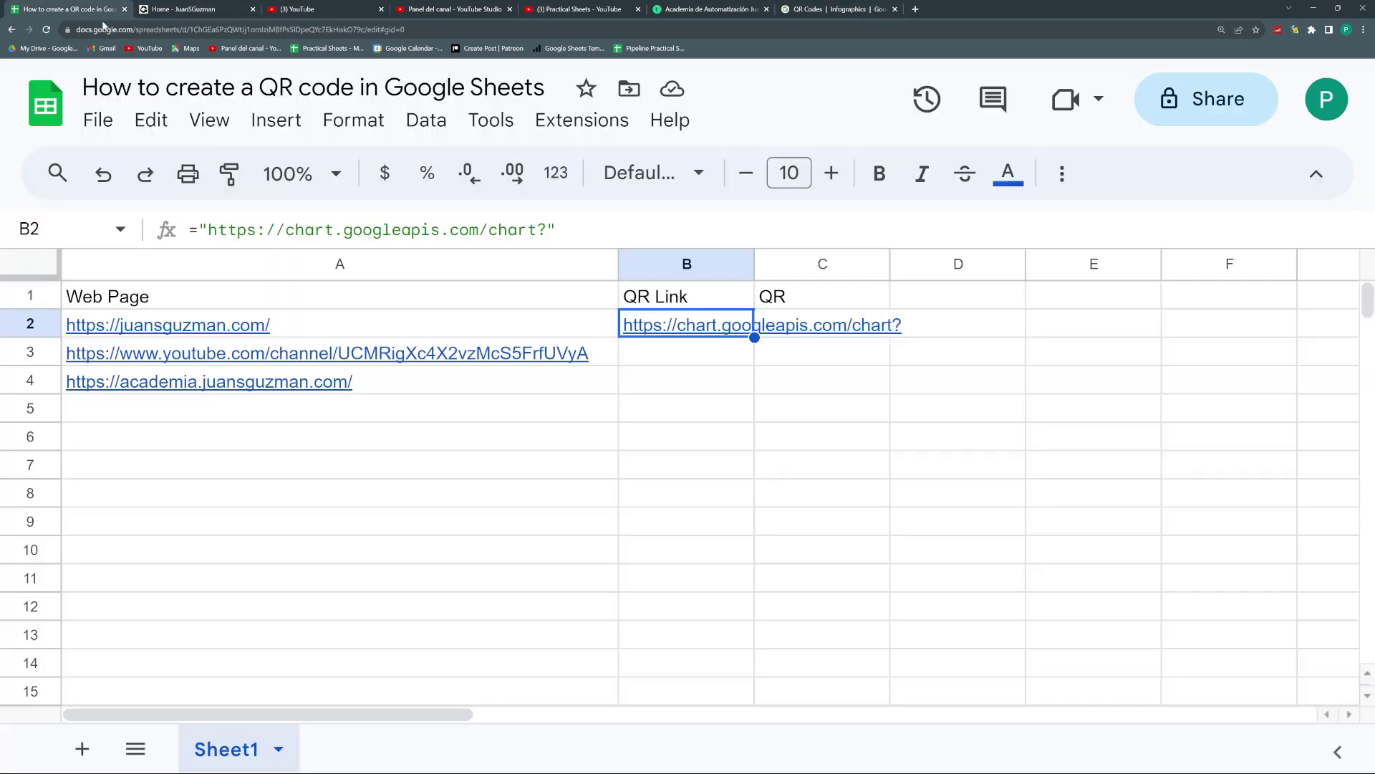
left_click(547, 230)
key("ctrl+v")
key("Return")
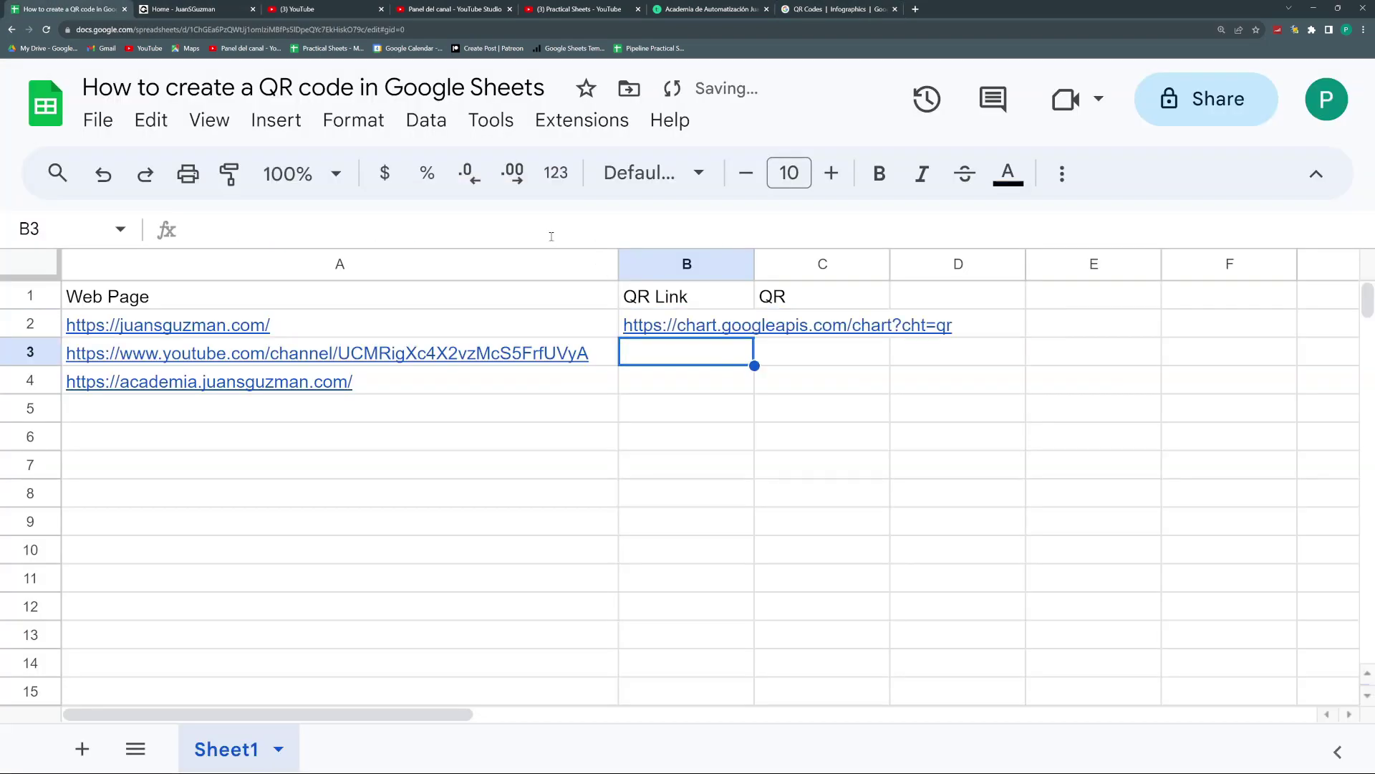
Append &chs=<width>x<height> from the docs to the end of B2's formula.
left_click(816, 8)
scroll(707, 219, "down", 4)
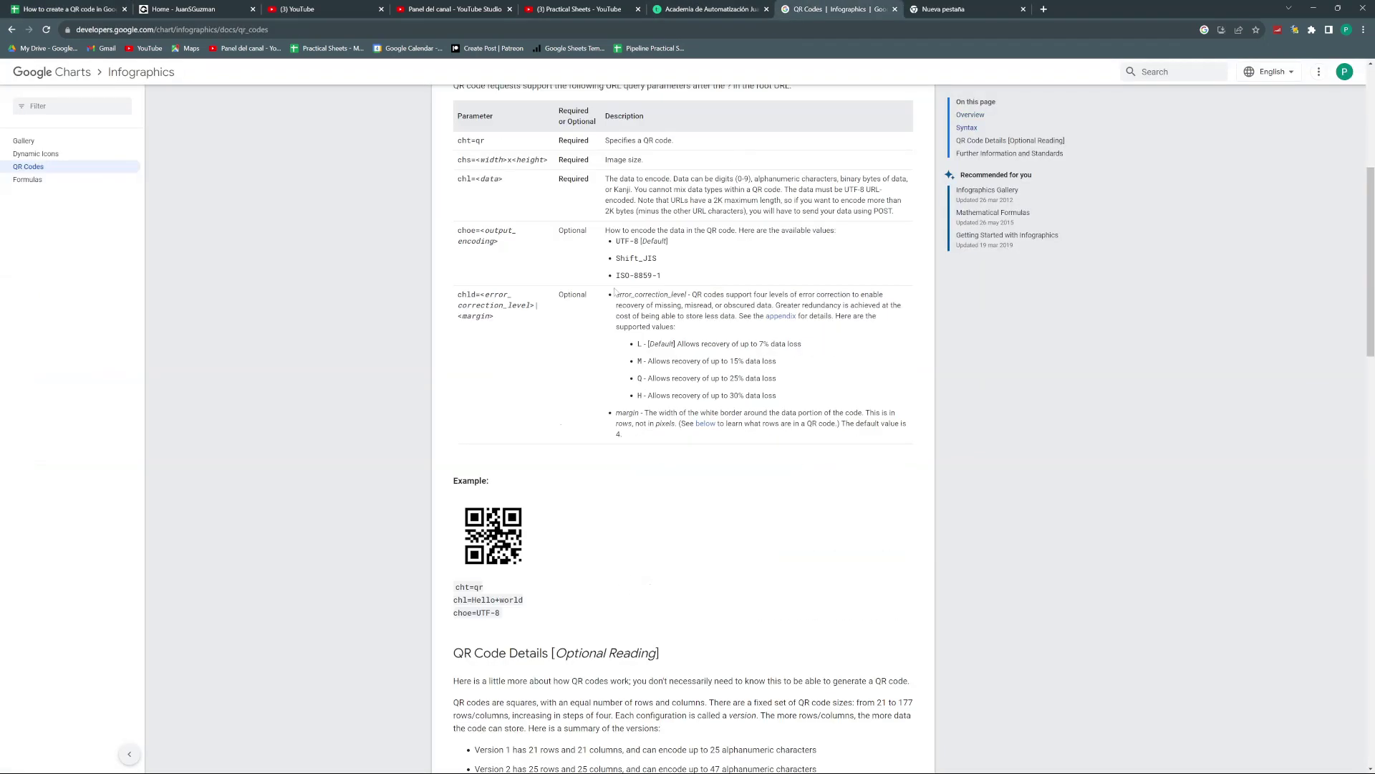
scroll(582, 255, "up", 3)
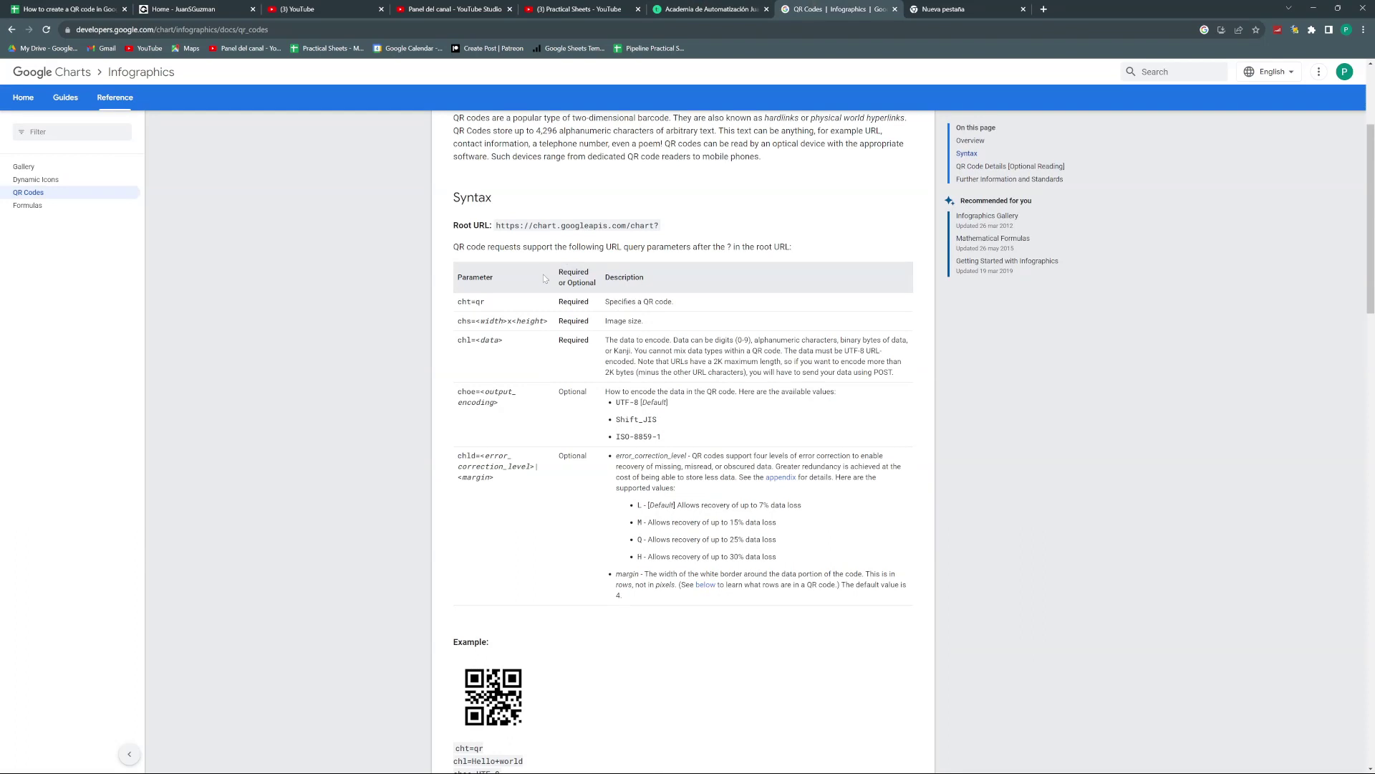
left_click_drag(547, 318, 457, 327)
key("ctrl+c")
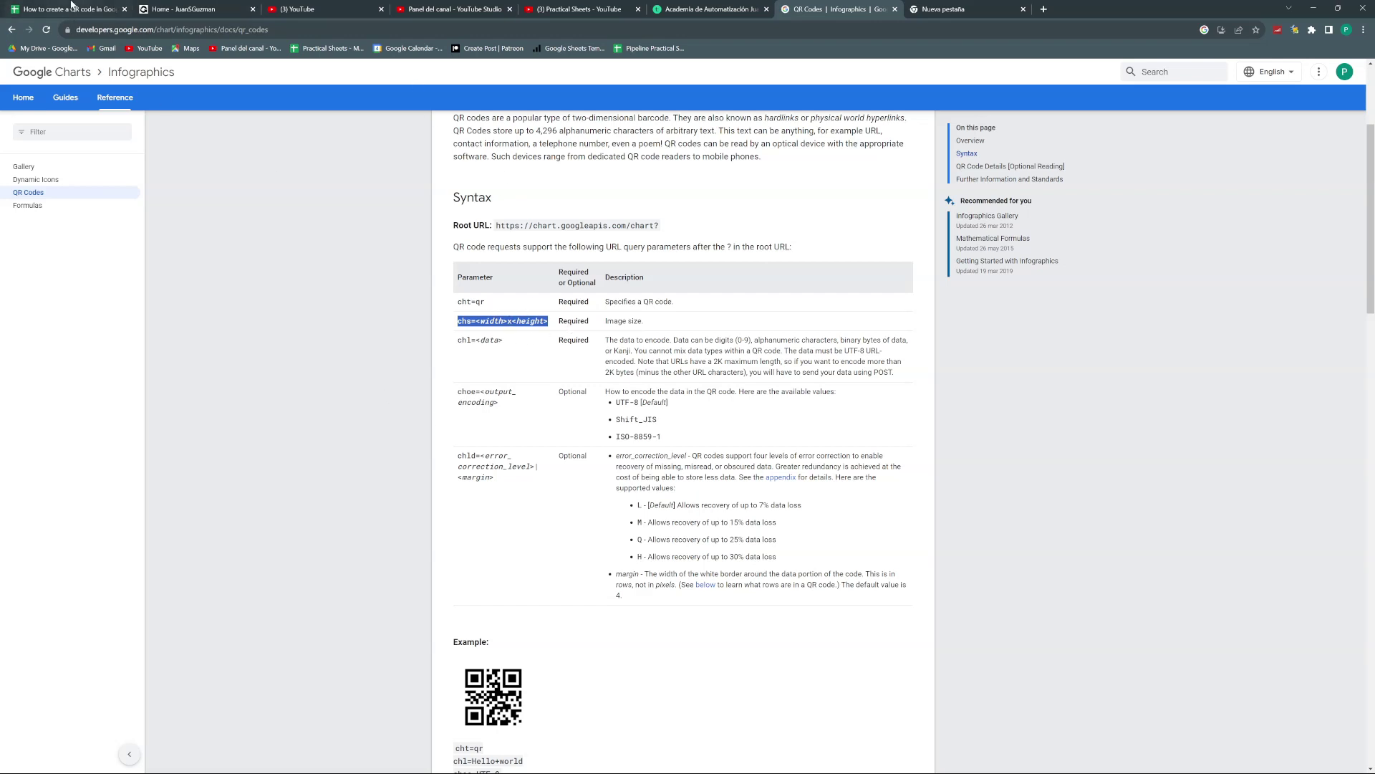
left_click(71, 8)
key("Up")
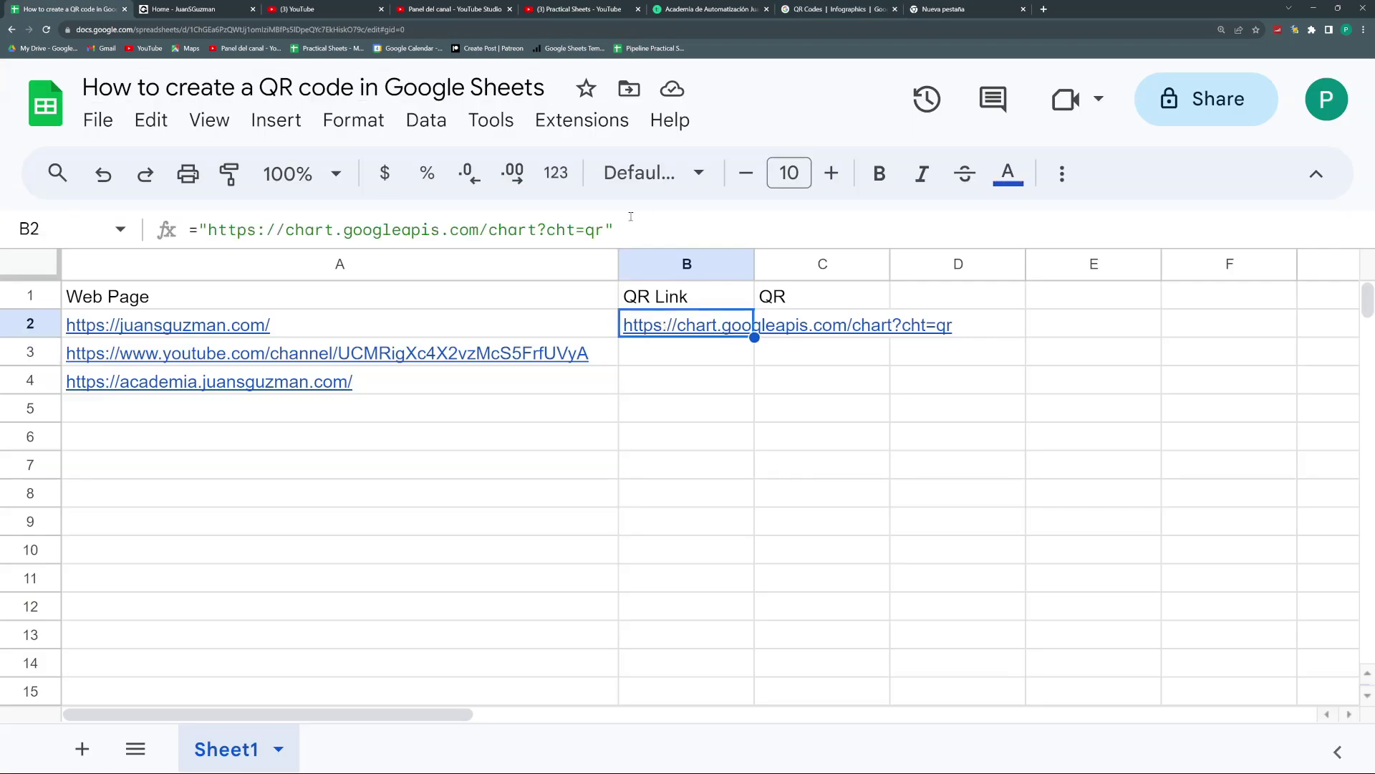
left_click(606, 230)
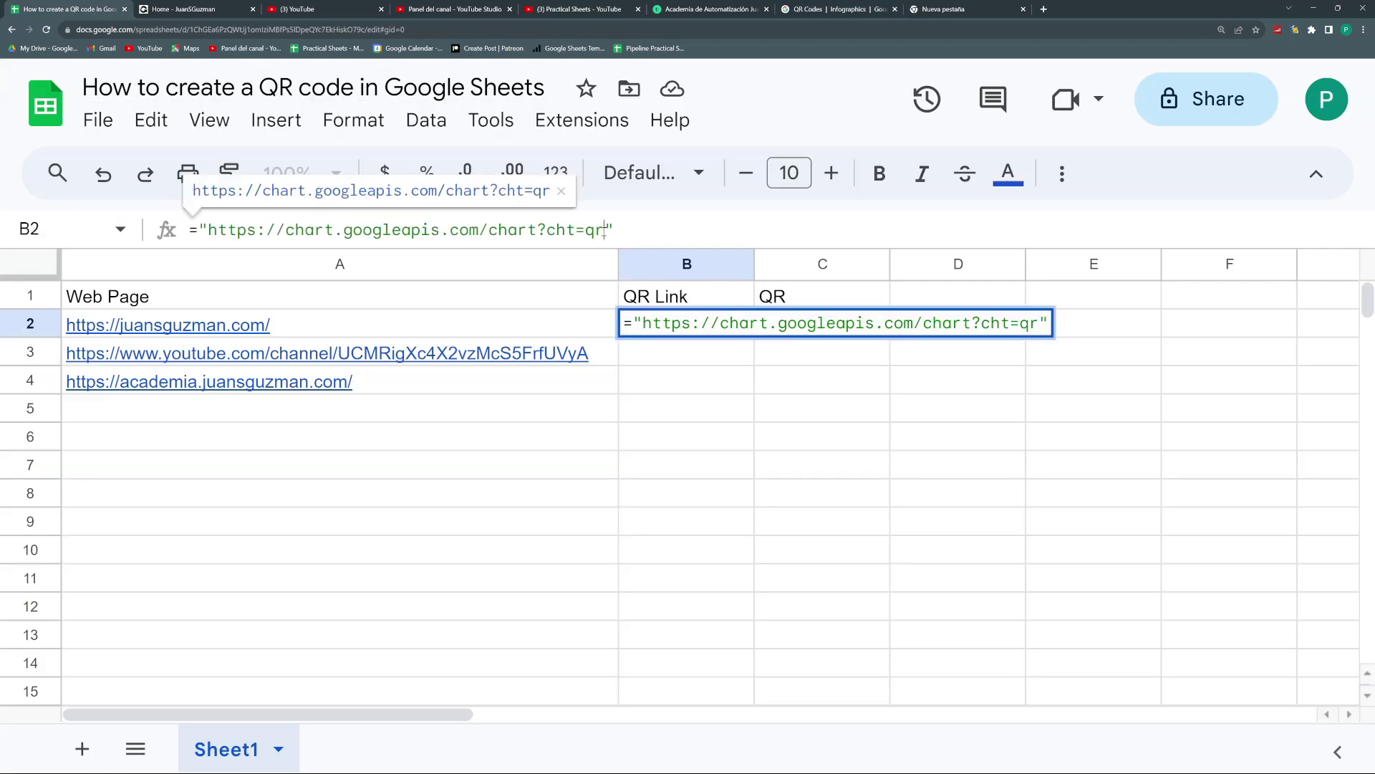
type("&")
key("ctrl+v")
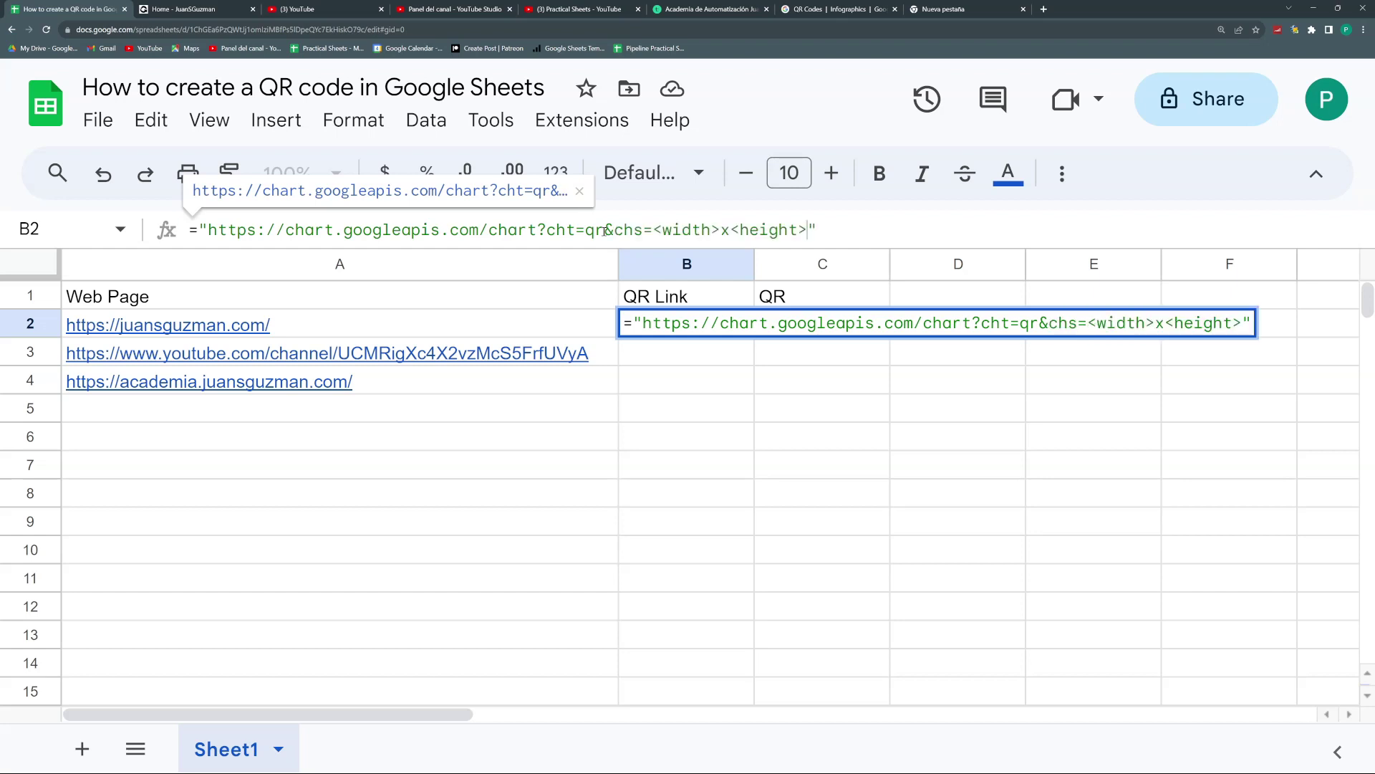
key("Return")
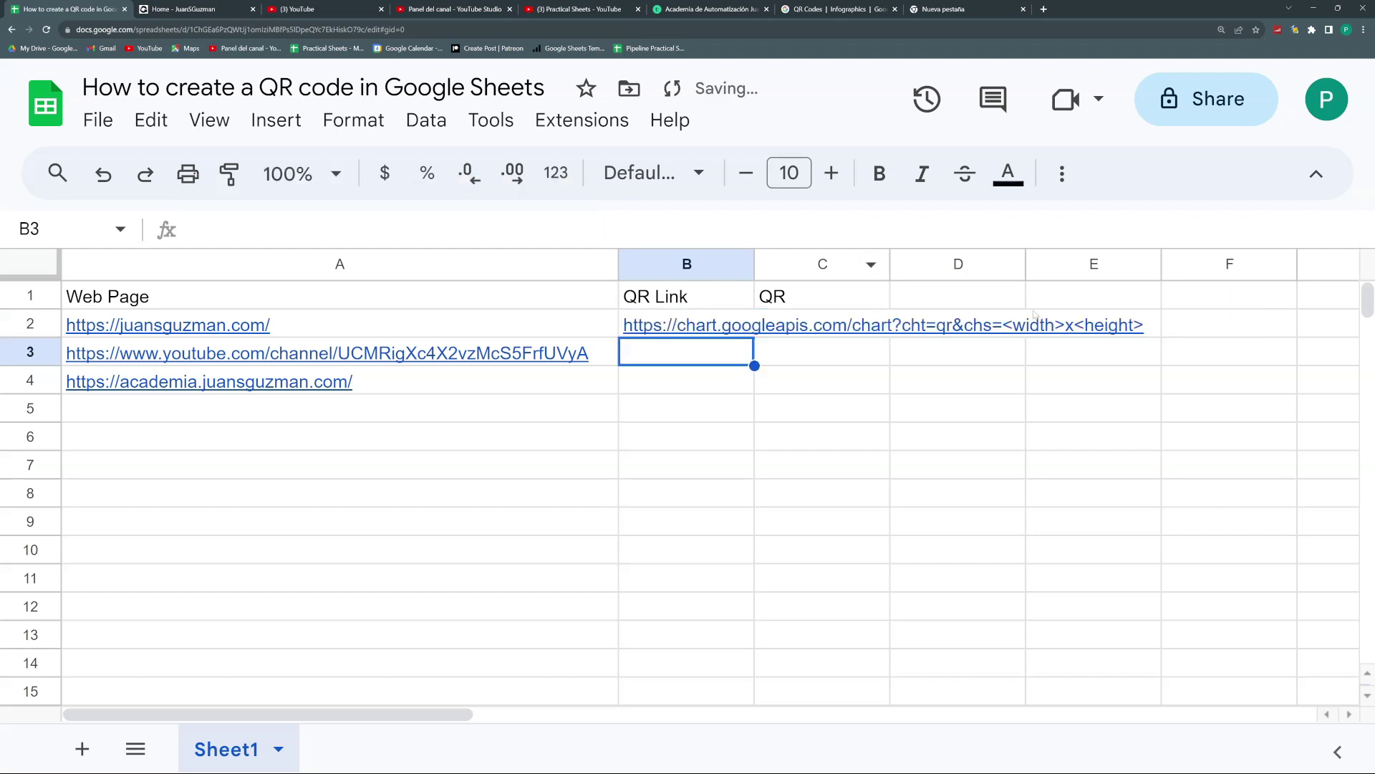
Replace the size placeholders so B2 requests a 150x150 QR image.
left_click(673, 329)
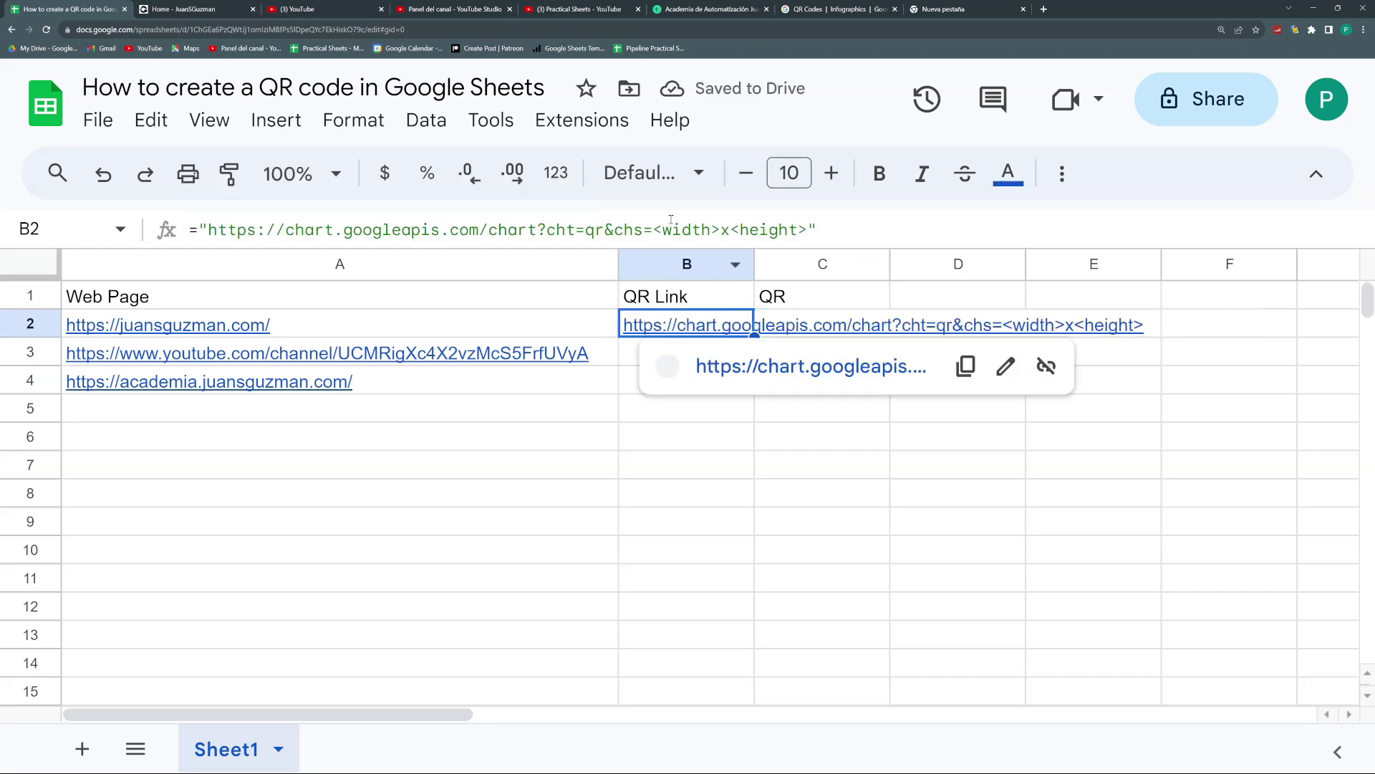
left_click_drag(719, 229, 657, 229)
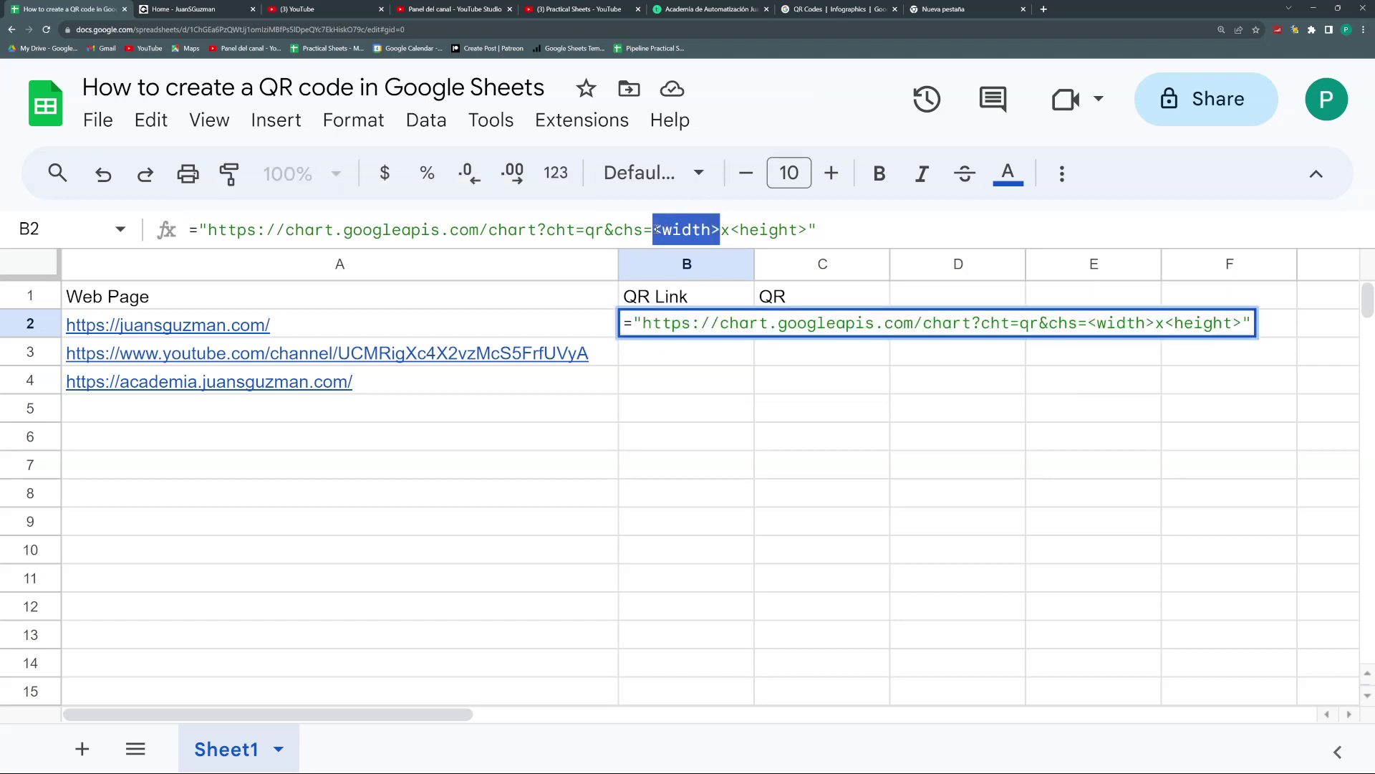
type("150")
left_click_drag(765, 230, 692, 229)
type("150")
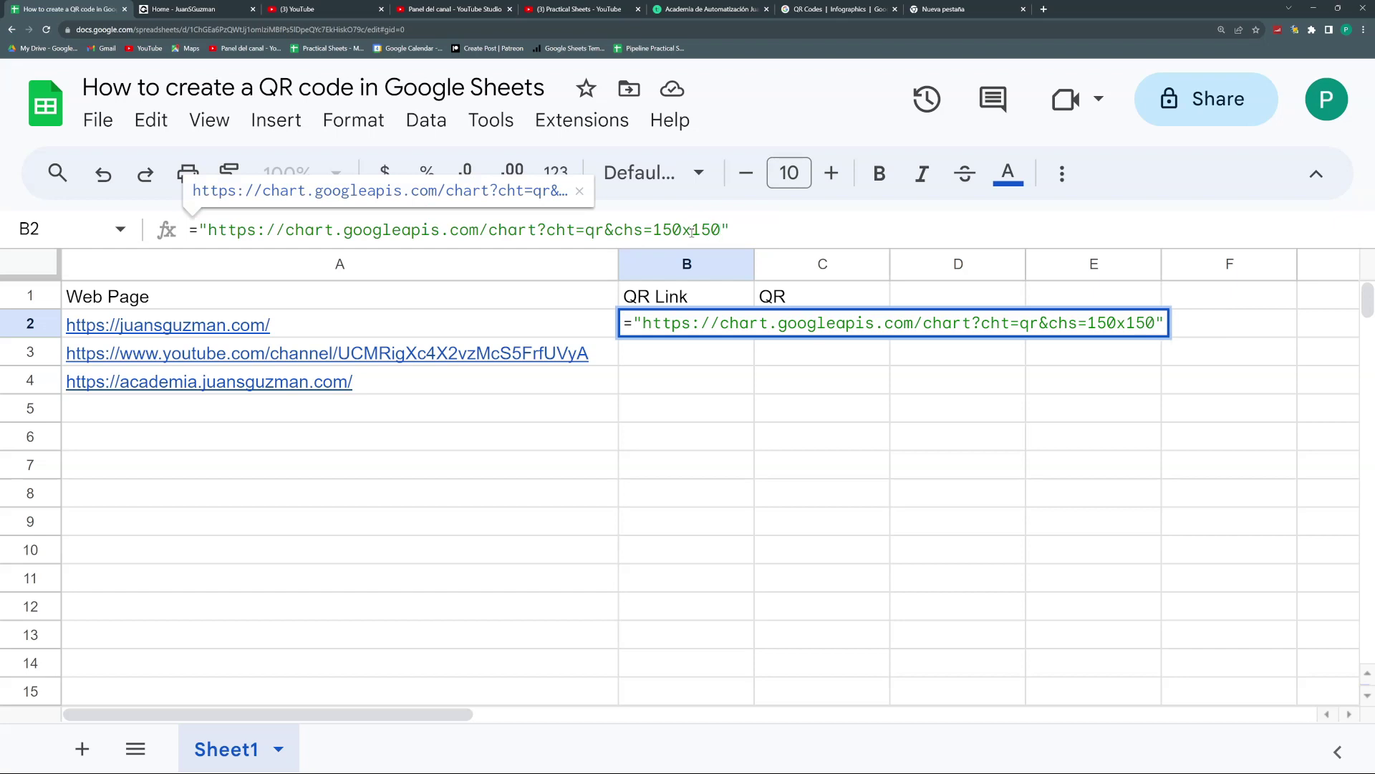
key("Return")
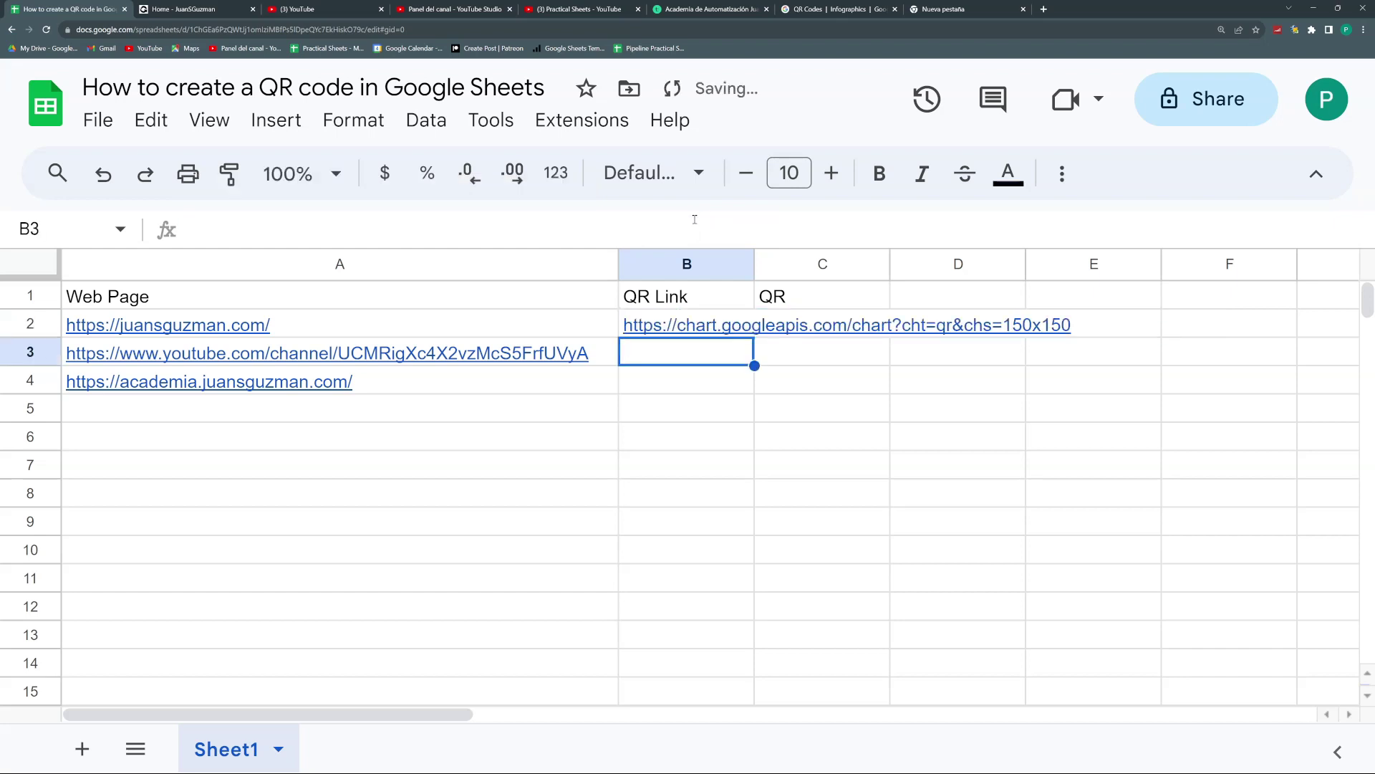
left_click(849, 9)
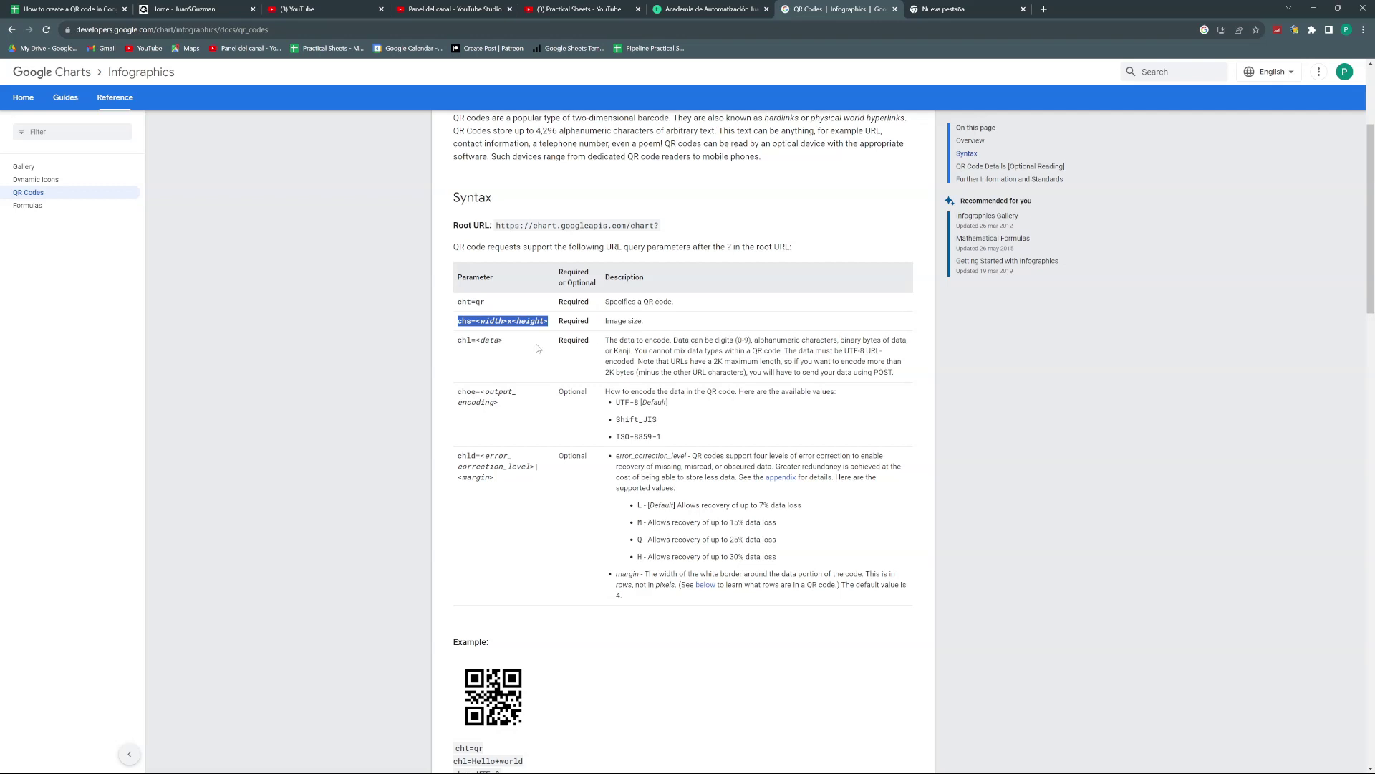
Append the chl parameter from the docs to B2's formula, removing the <data> placeholder.
left_click_drag(458, 340, 511, 342)
key("ctrl+c")
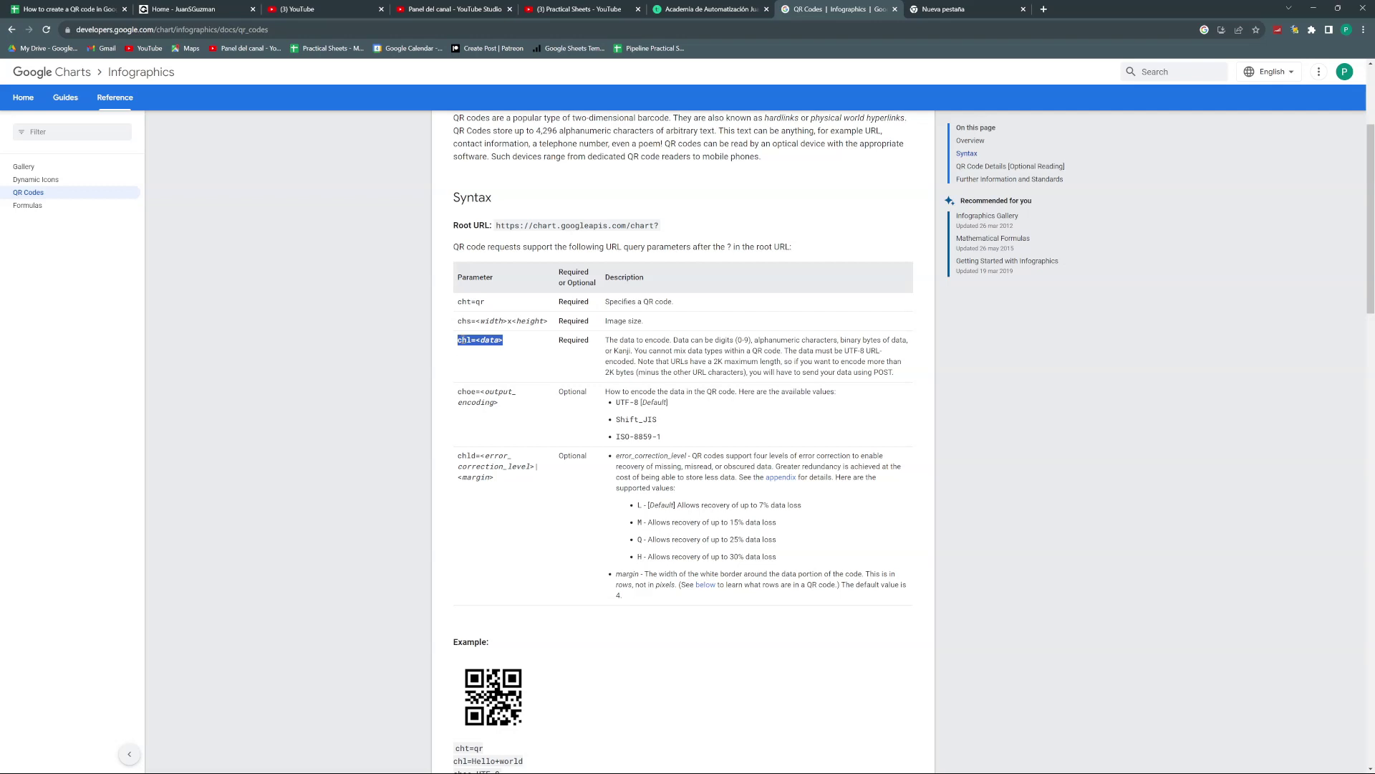
left_click(75, 9)
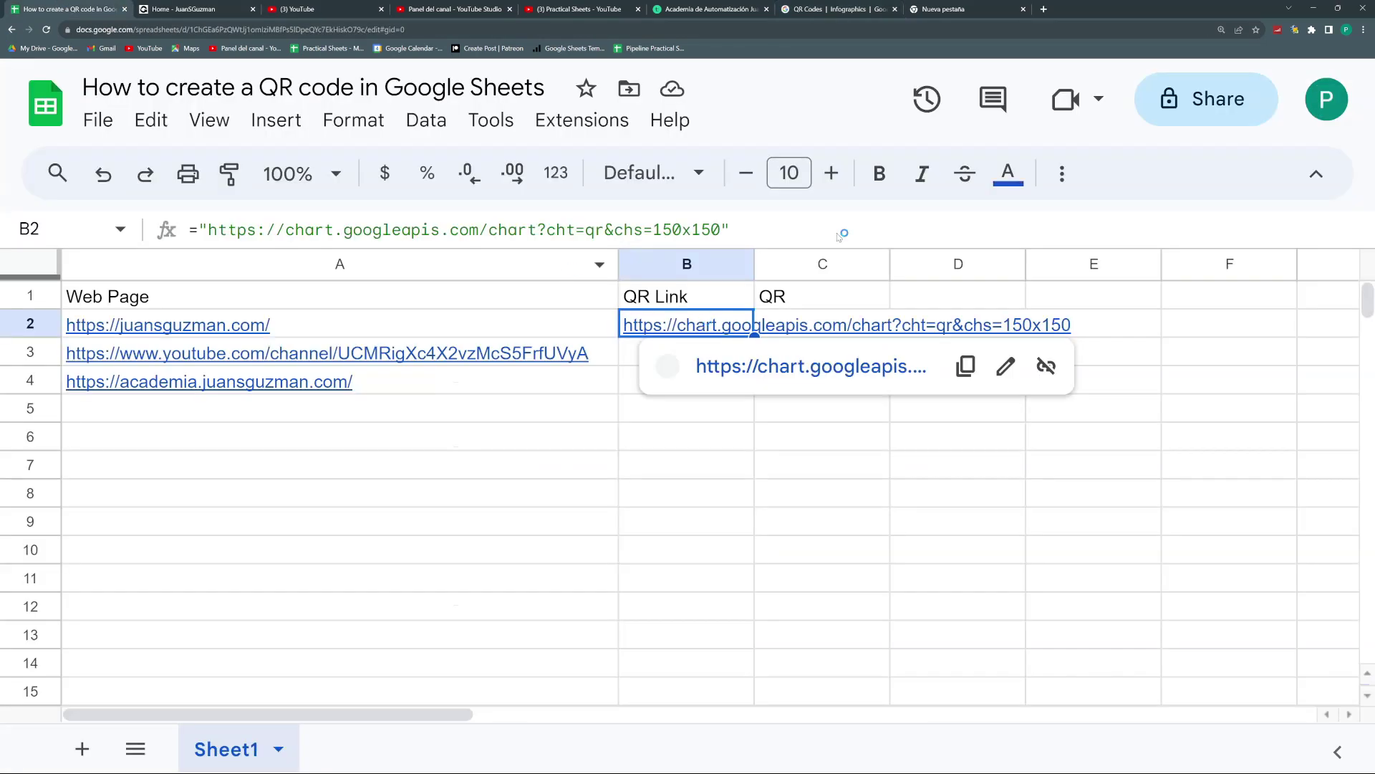
left_click(724, 230)
type("&")
key("ctrl+v")
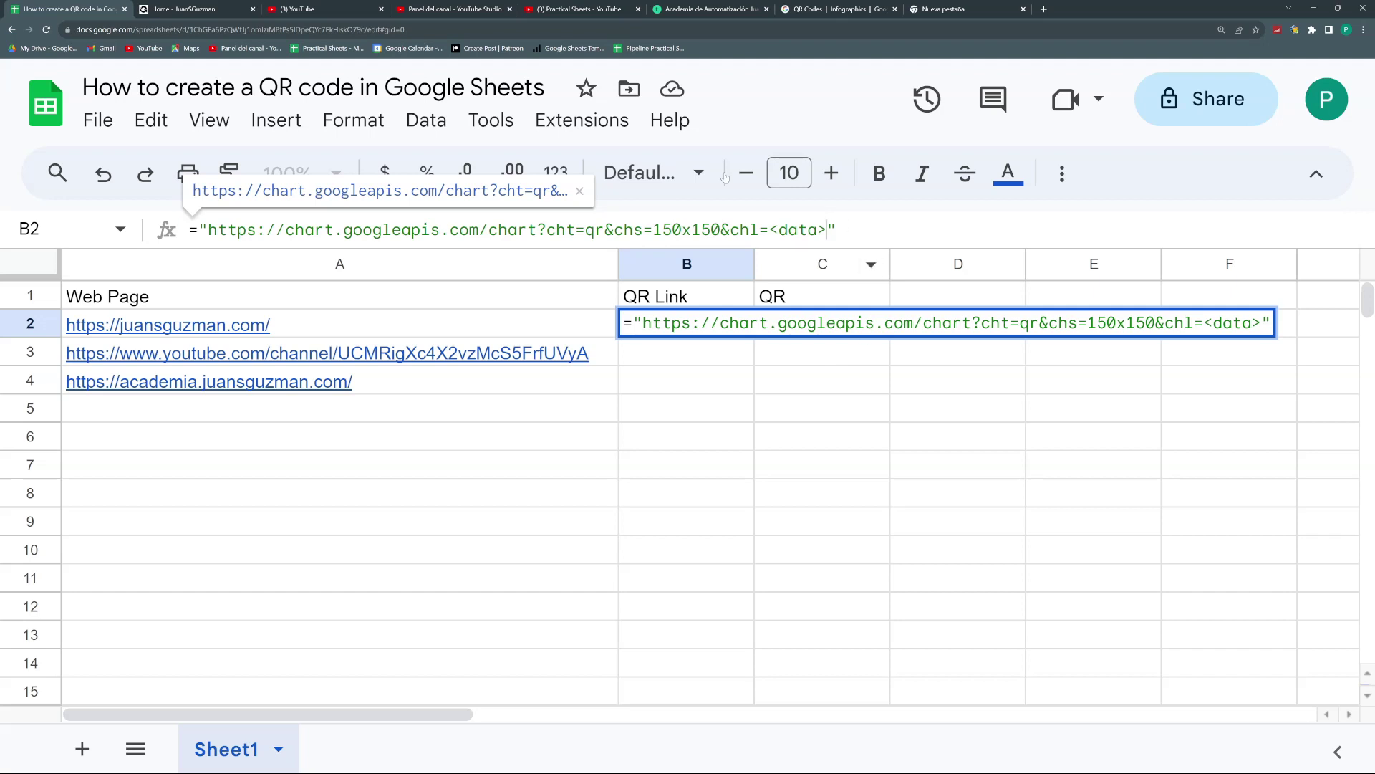
key("BackSpace")
key("BackSpace")
key("BackSpace")
key("BackSpace")
key("BackSpace")
key("BackSpace")
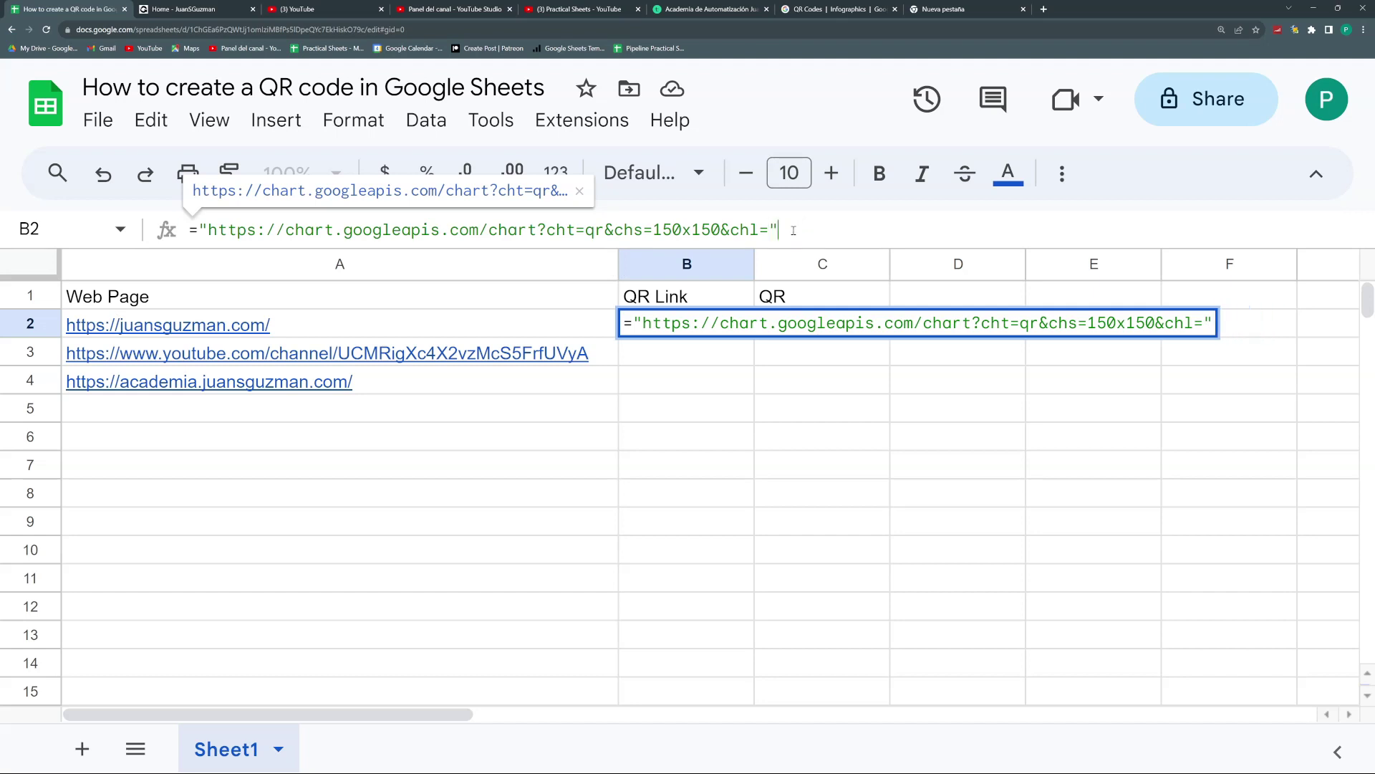
Set chl to reference A2 and auto-fill the formula down to B3:B4.
type("&")
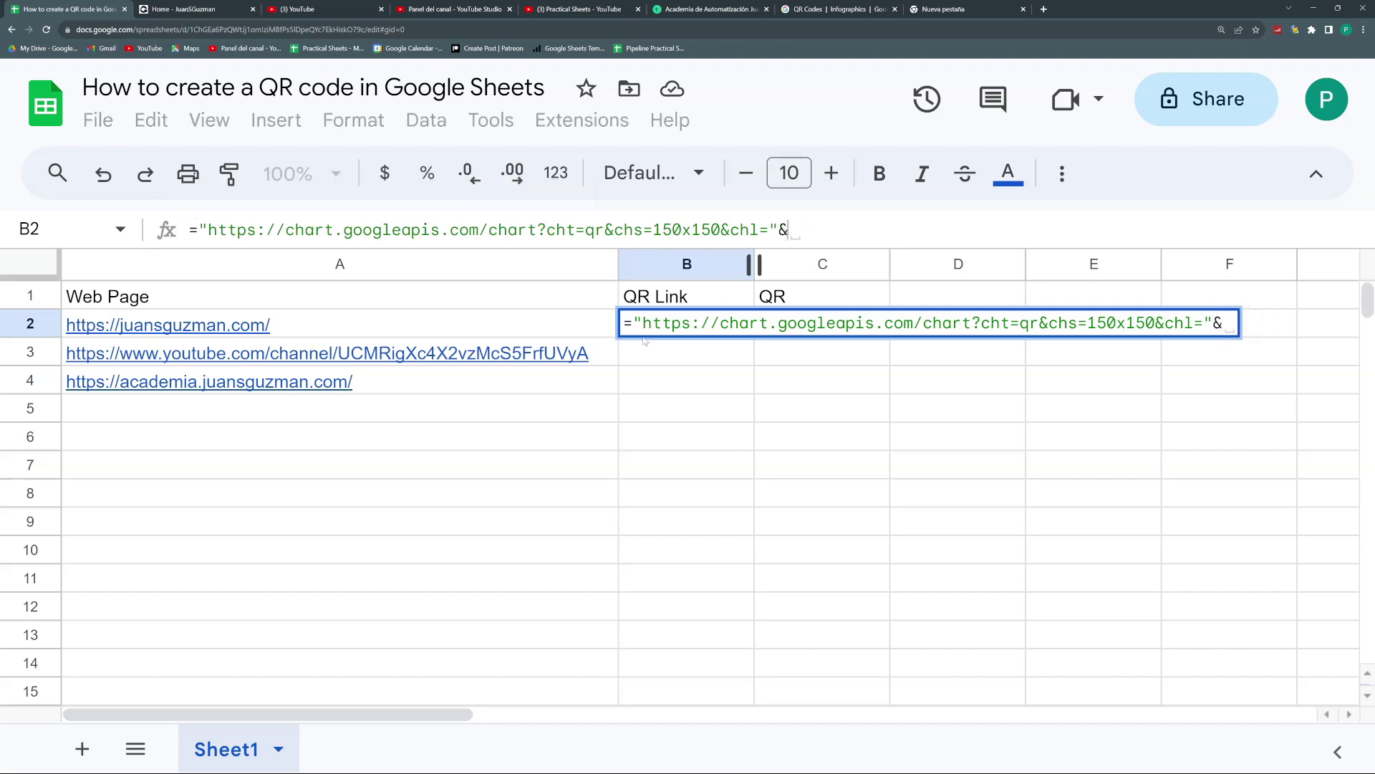
left_click(159, 329)
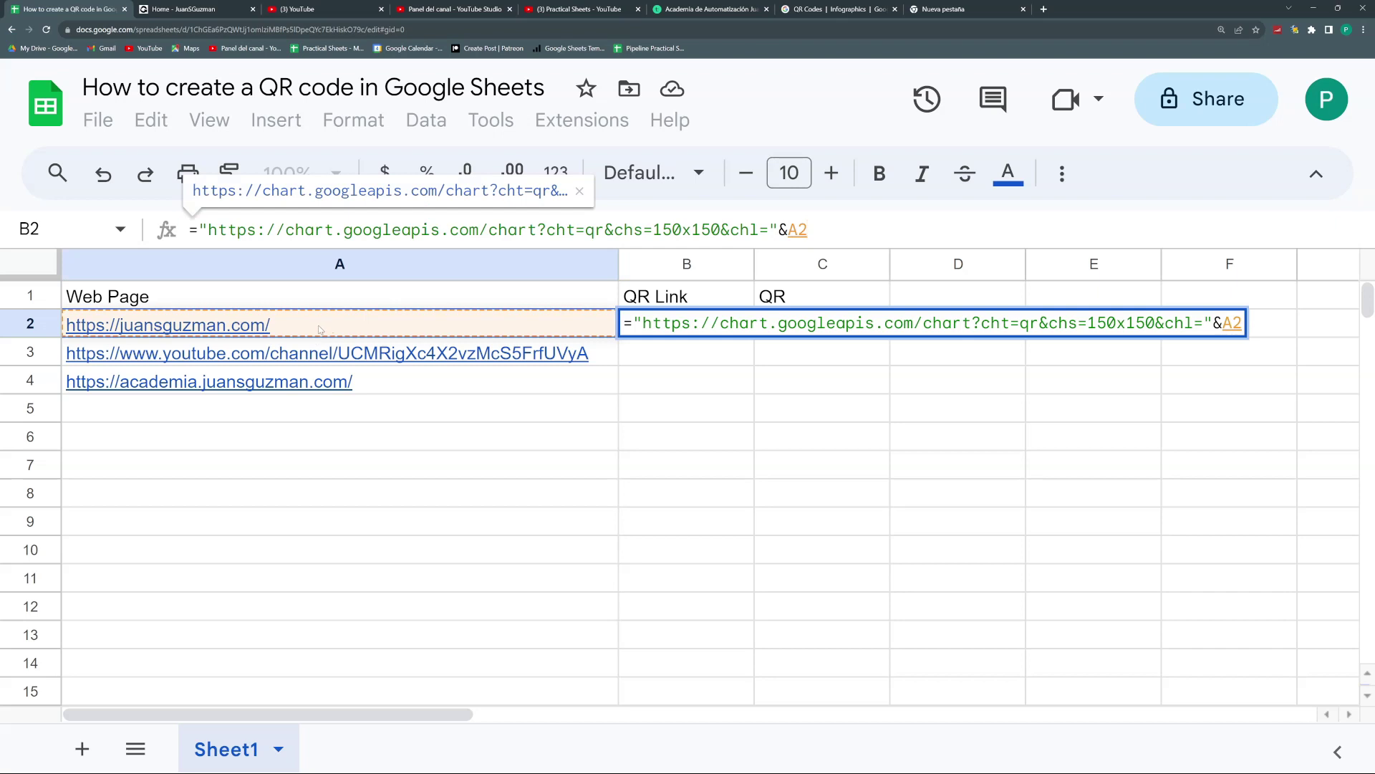
key("Return")
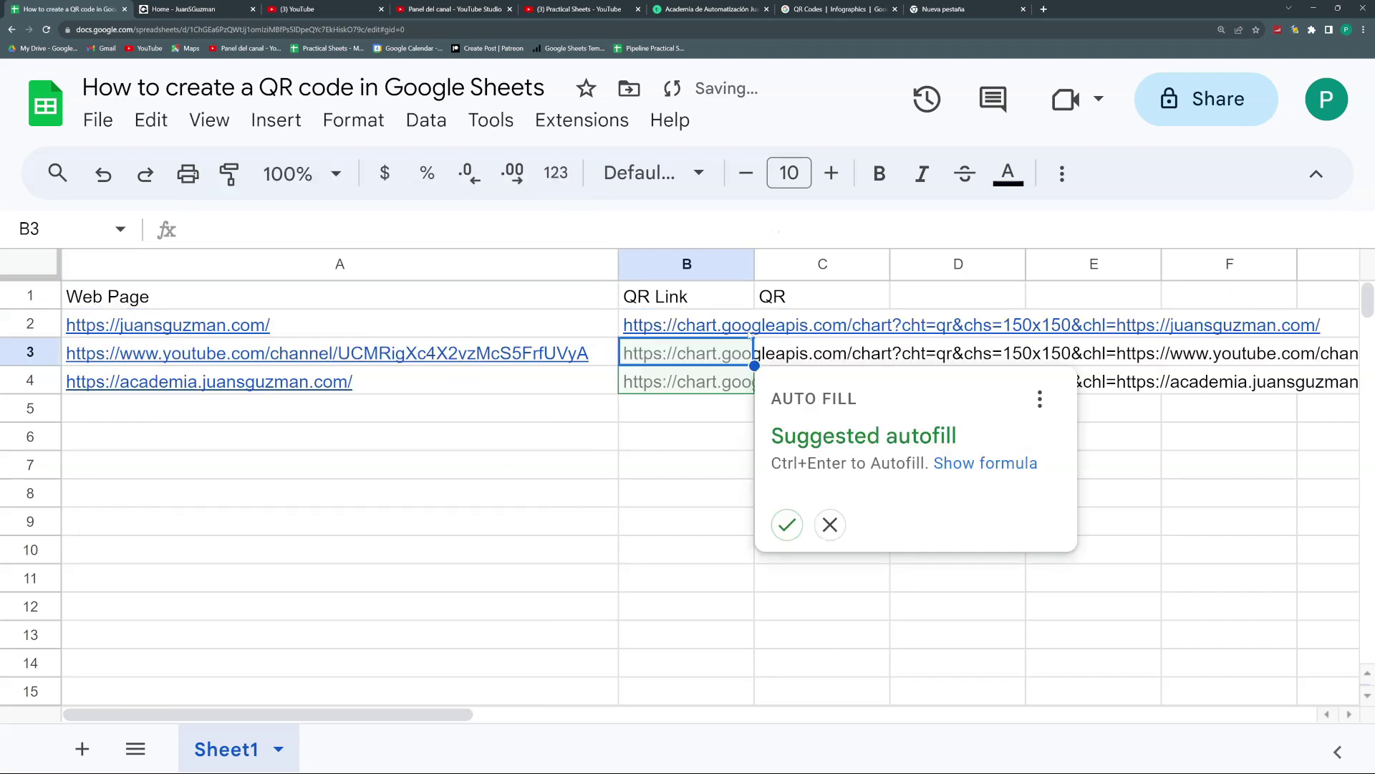
left_click(787, 524)
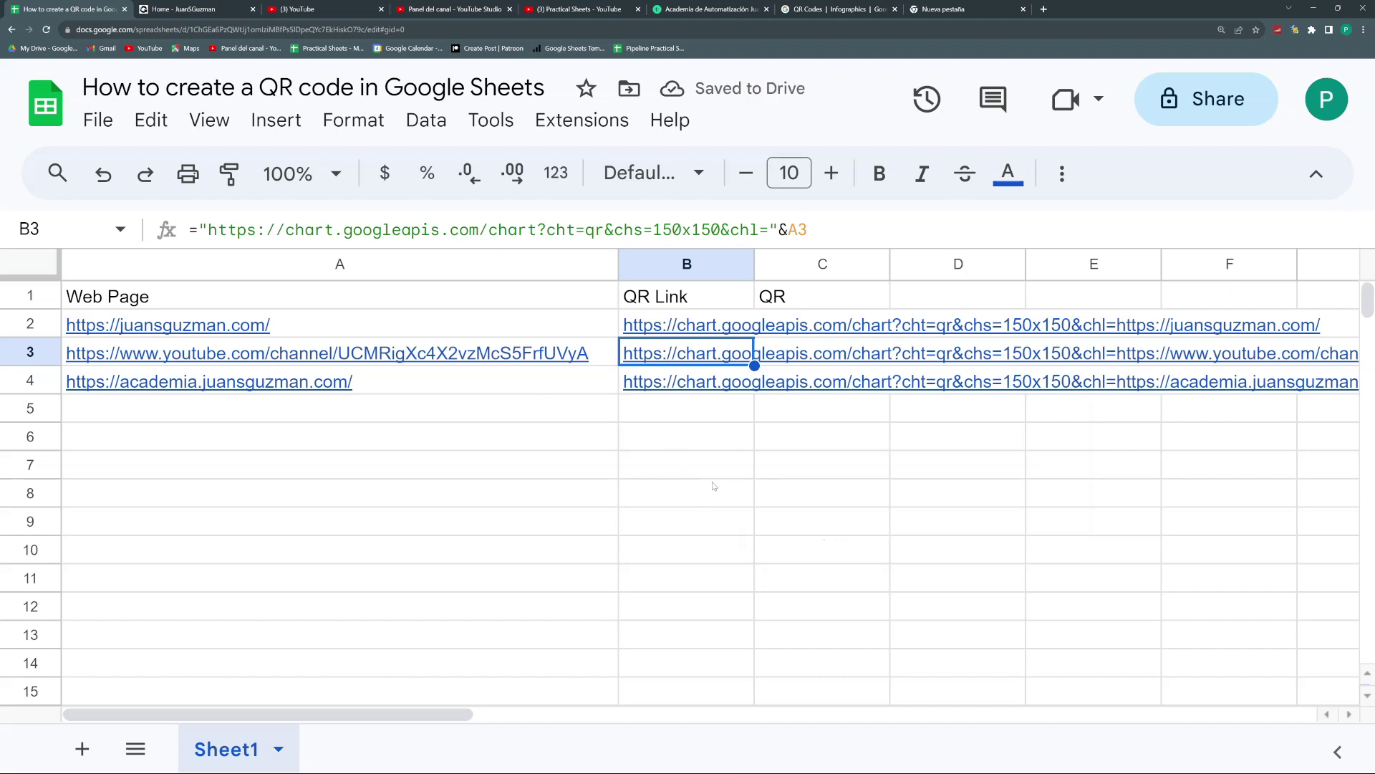
left_click(680, 326)
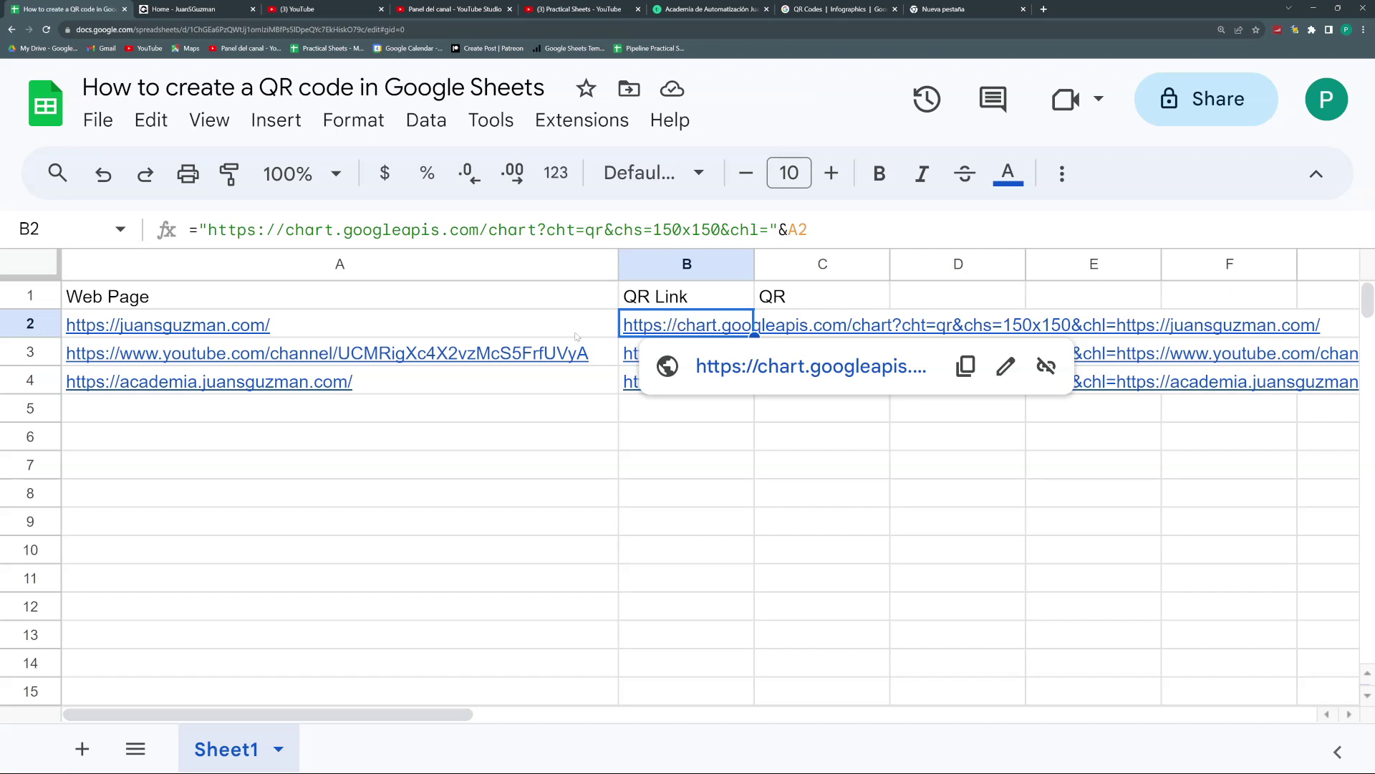
Wrap A2 in ENCODEURL() in B2's formula and fill it down to B4.
left_click(789, 230)
type("ENCODEURL(")
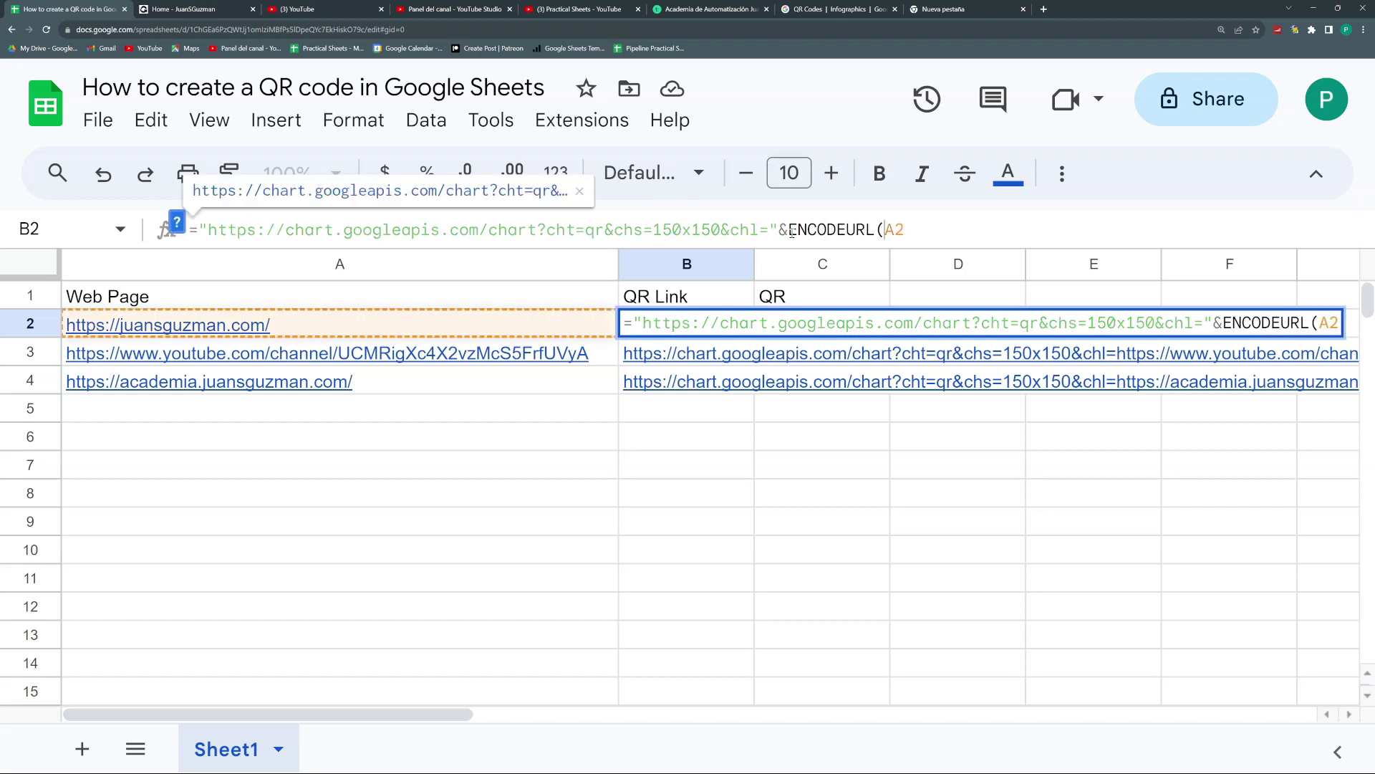
type(")")
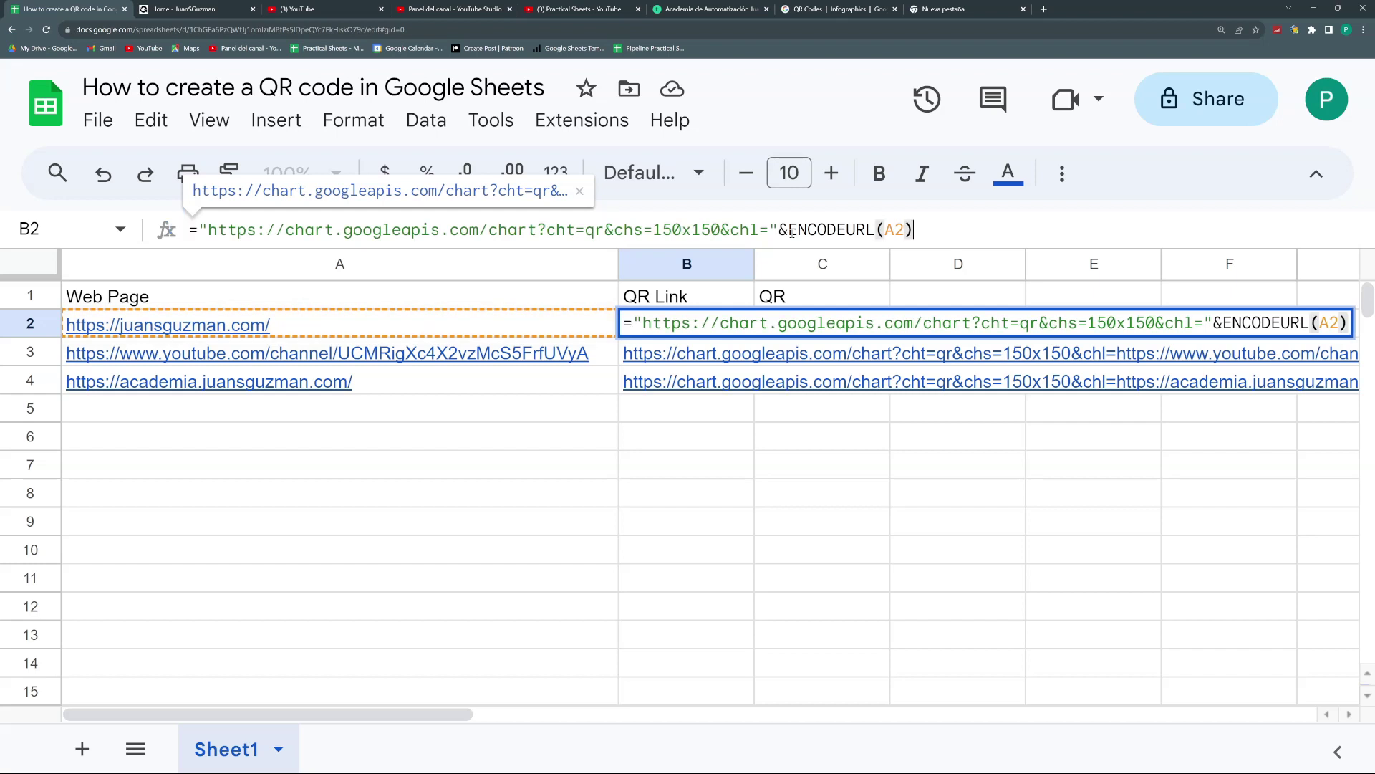
key("Return")
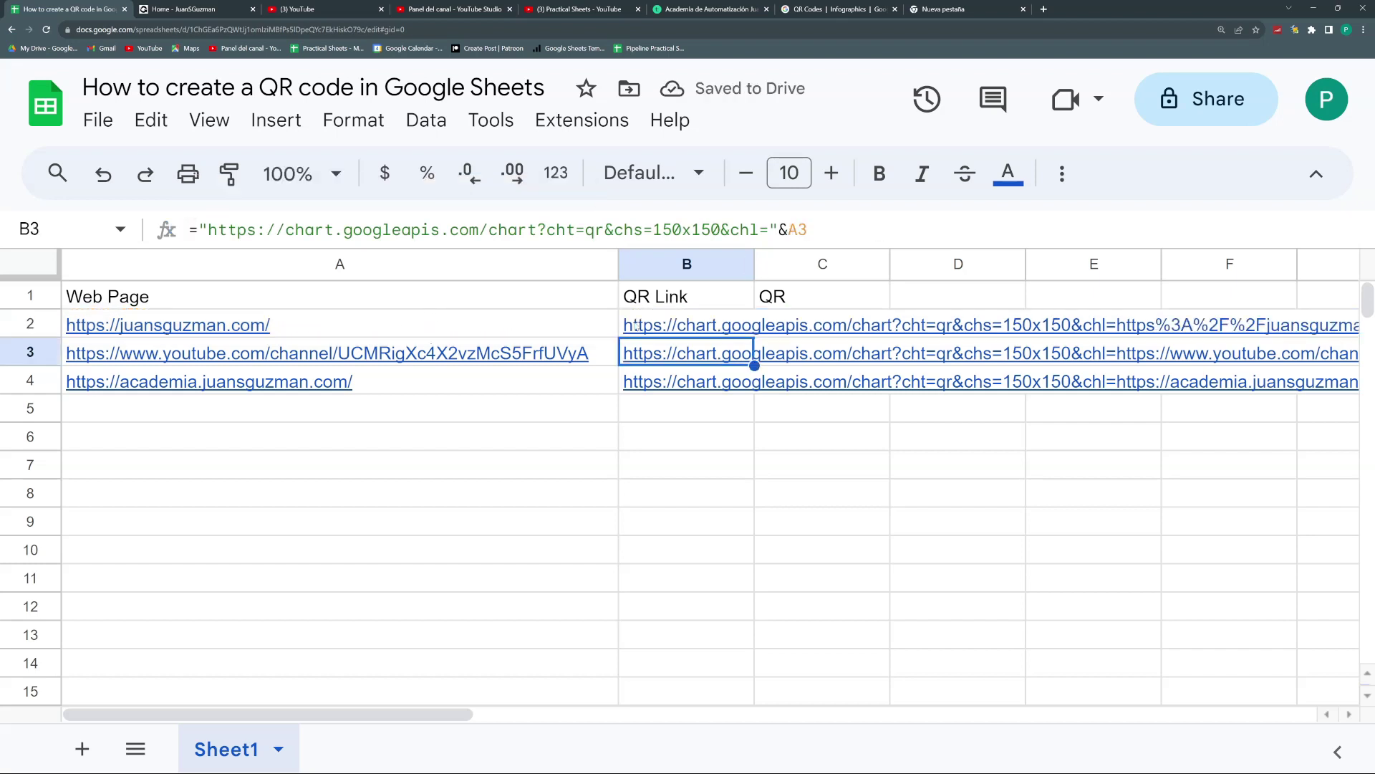
left_click(688, 322)
key("Down")
key("Down")
key("Down")
key("Down")
key("Down")
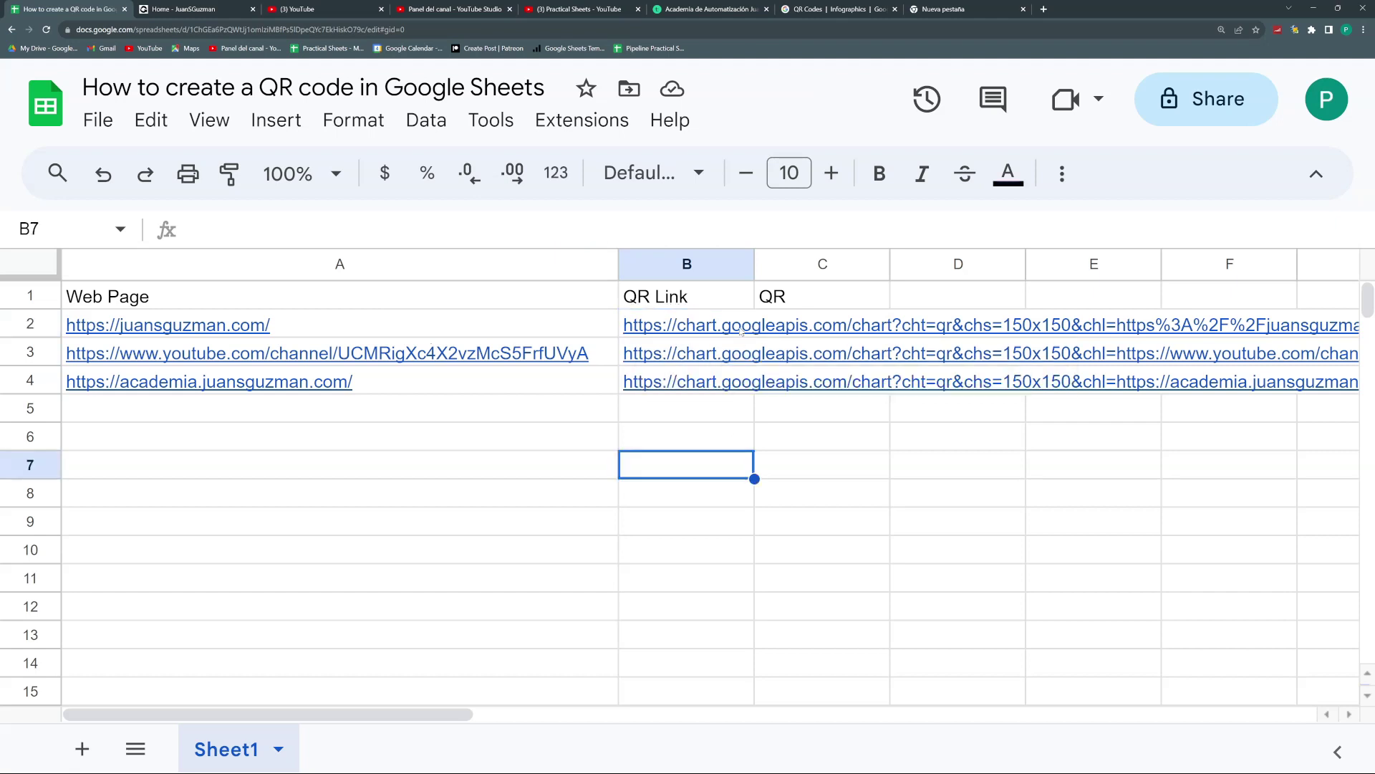
left_click(741, 330)
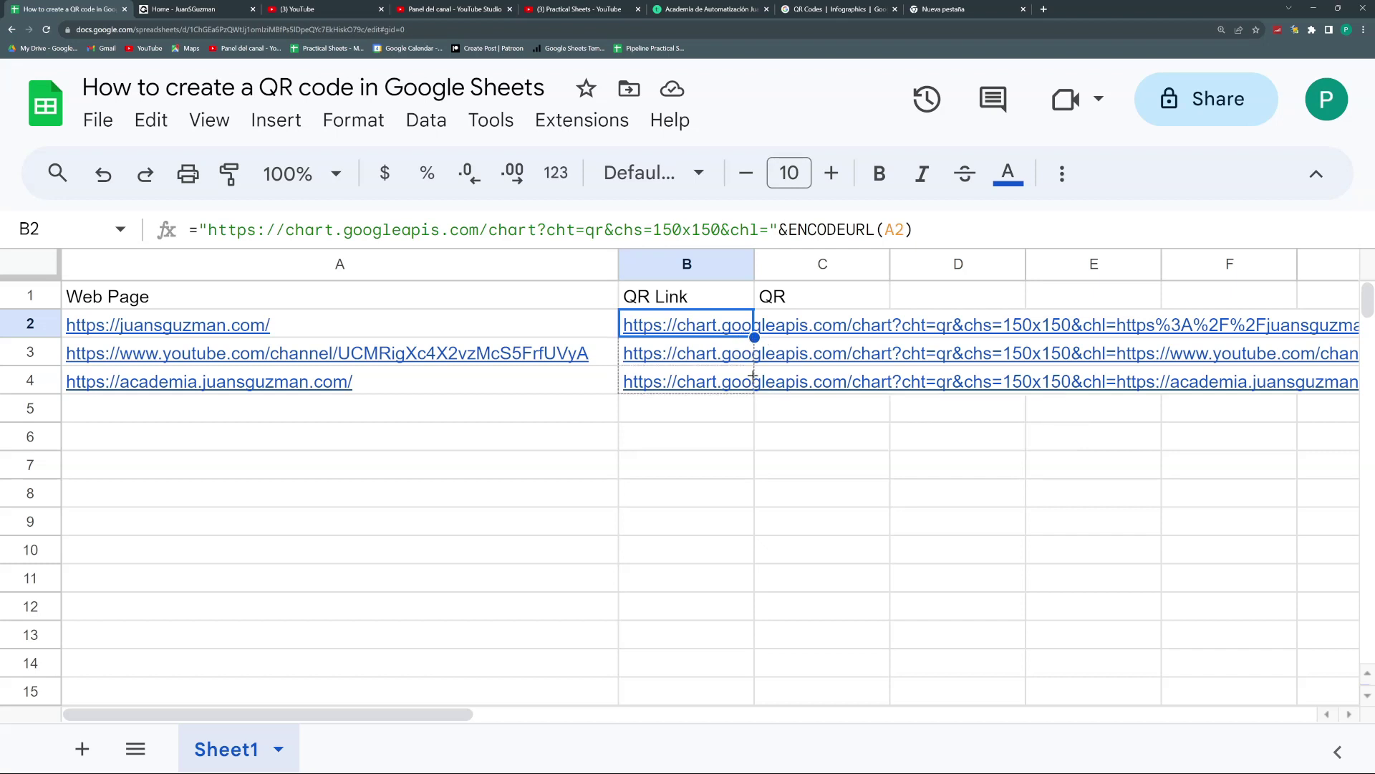
left_click_drag(755, 337, 753, 381)
left_click(823, 352)
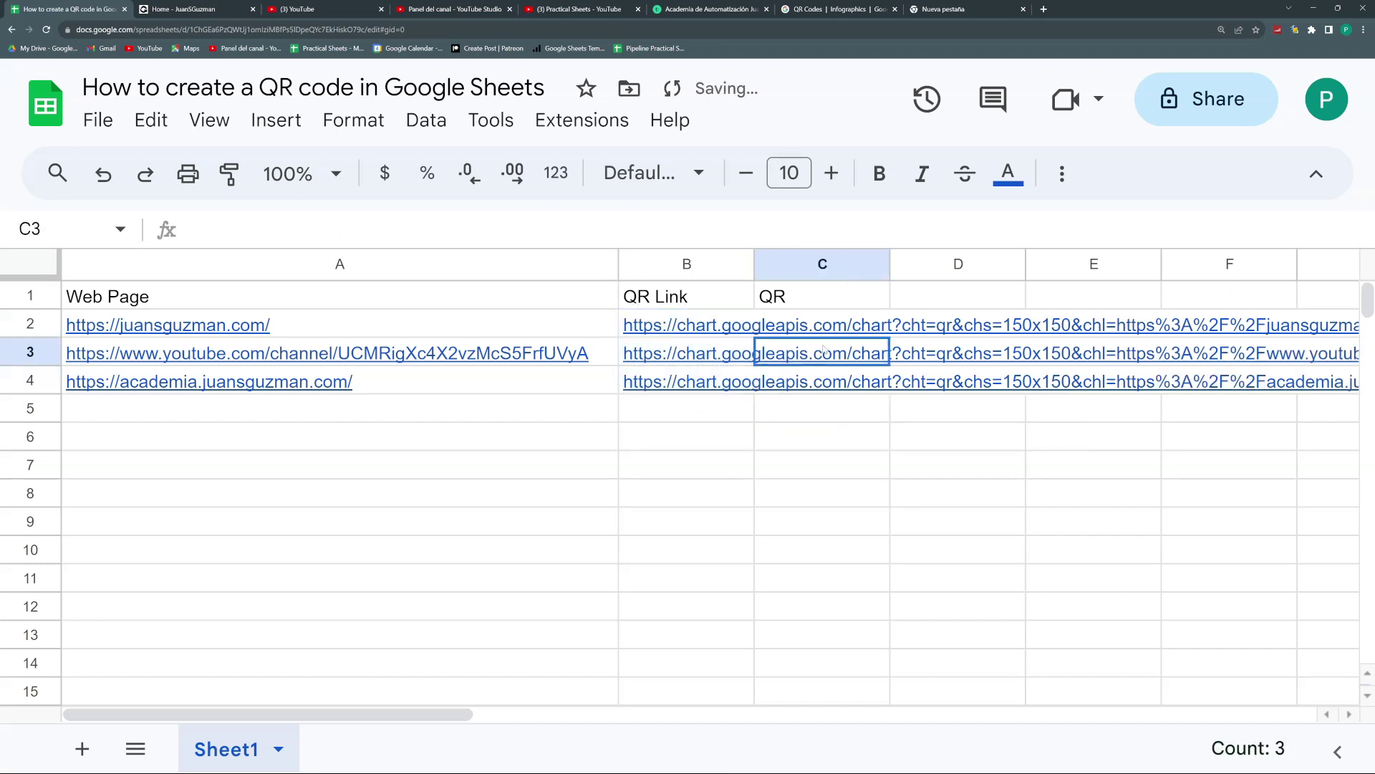
Enter =image(B2) in C2 to display the first QR code.
left_click(823, 326)
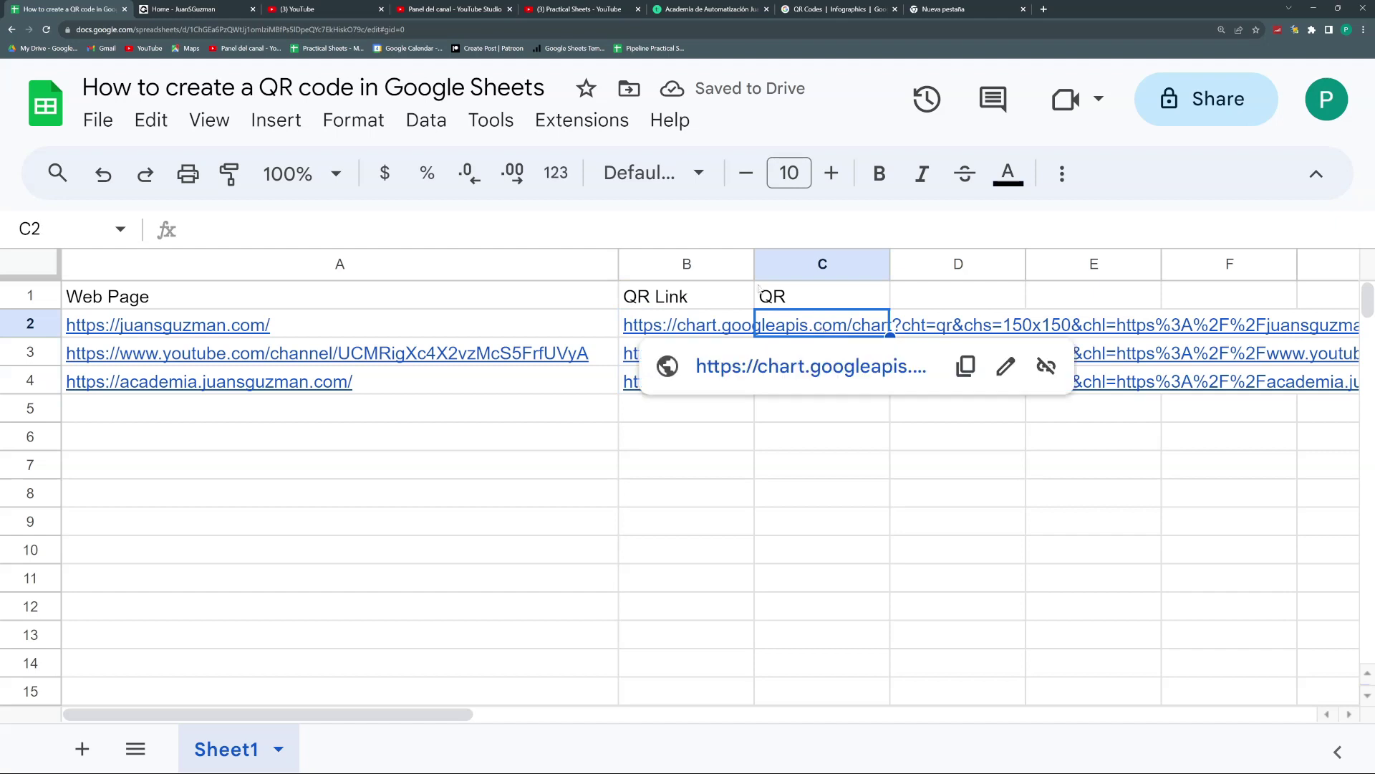
type("=")
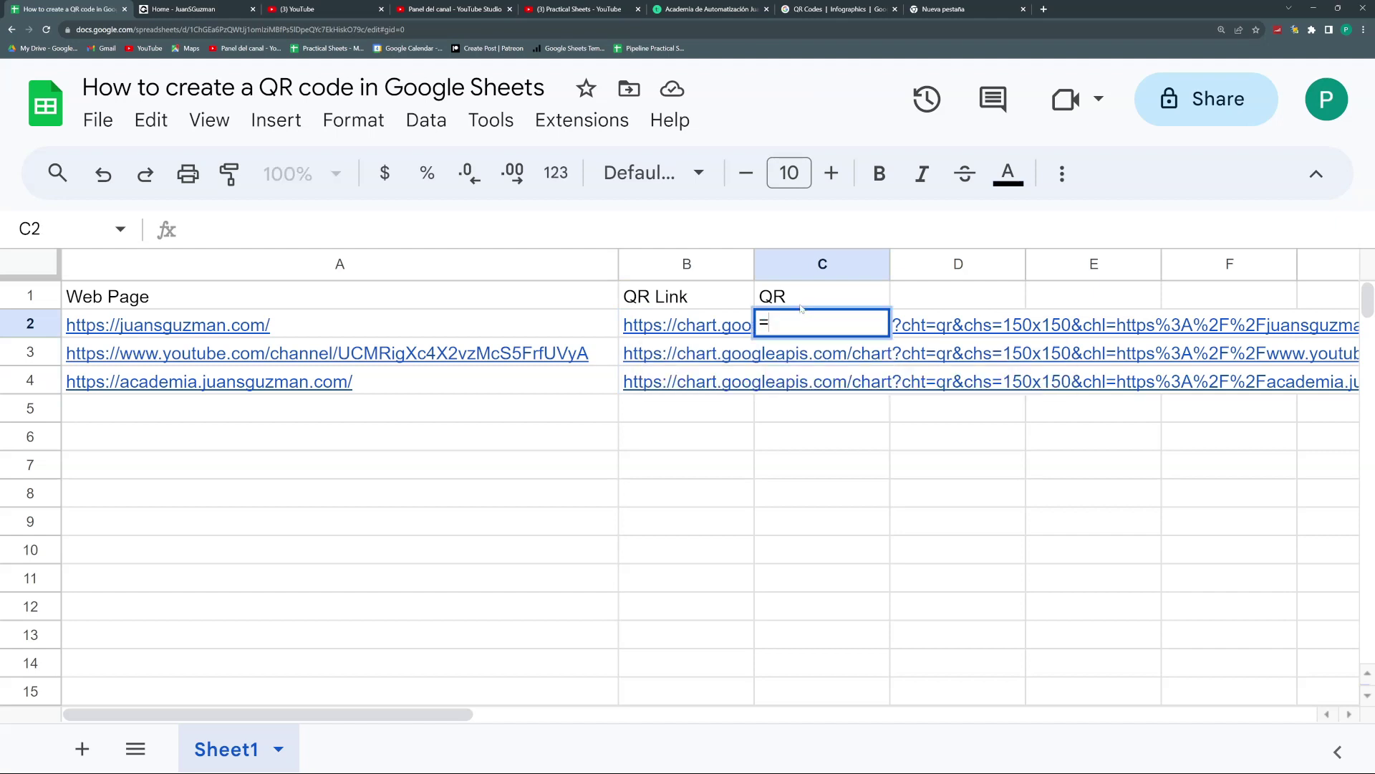
type("image(")
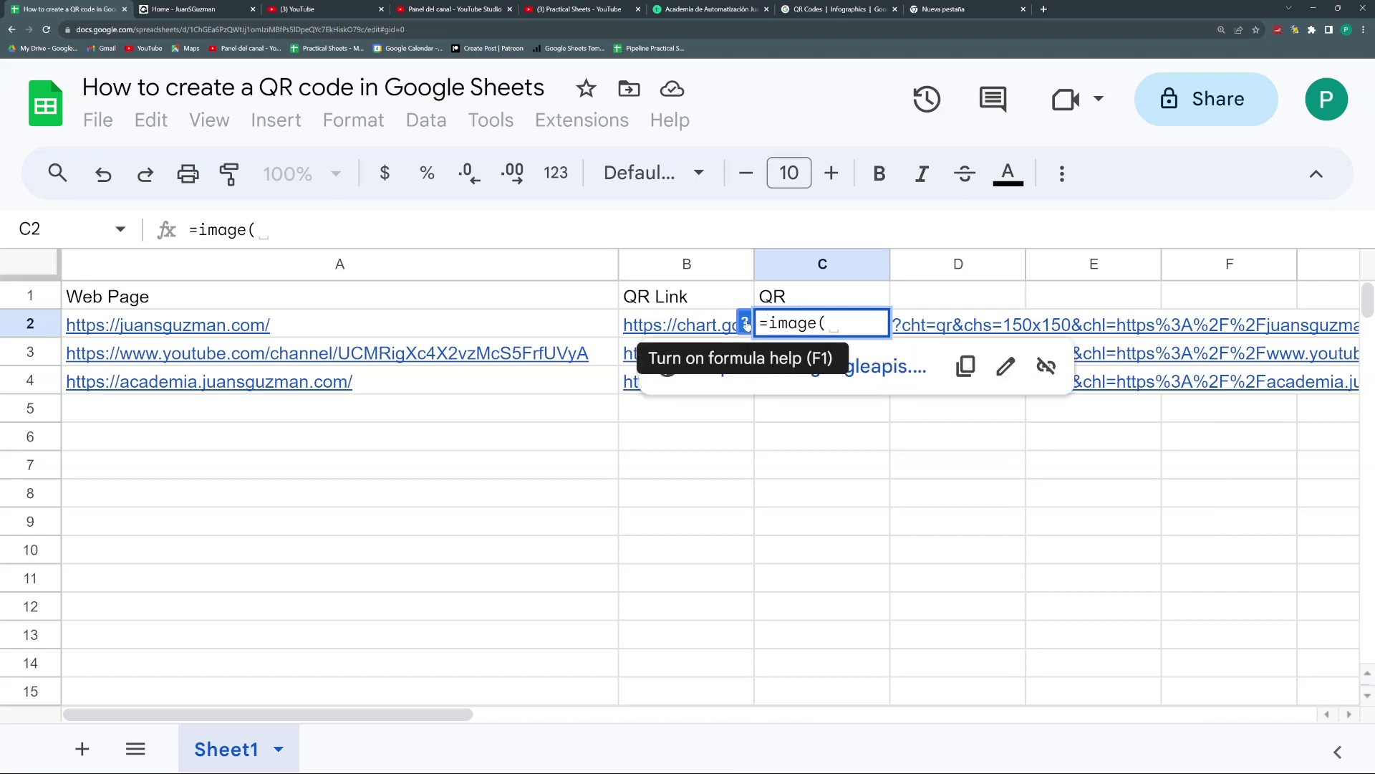
left_click(745, 324)
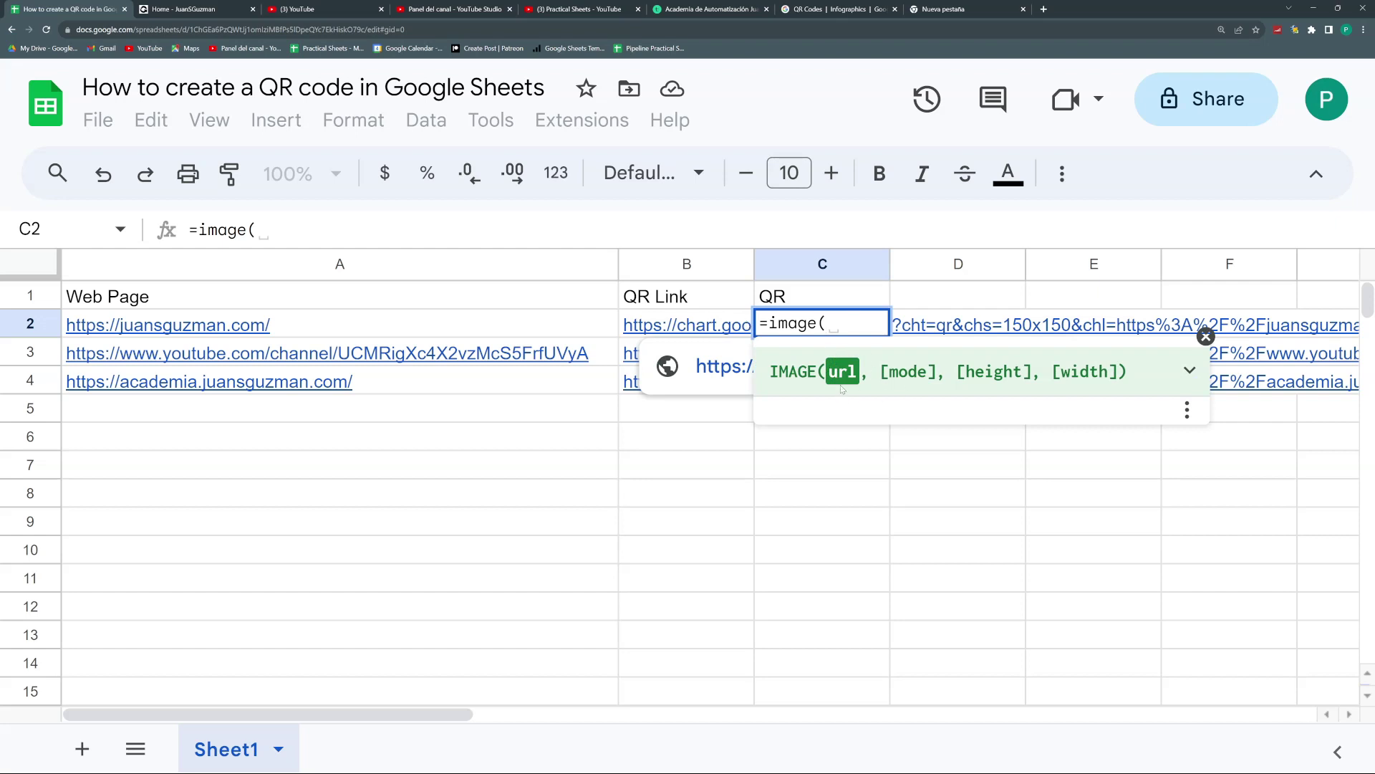
left_click(718, 323)
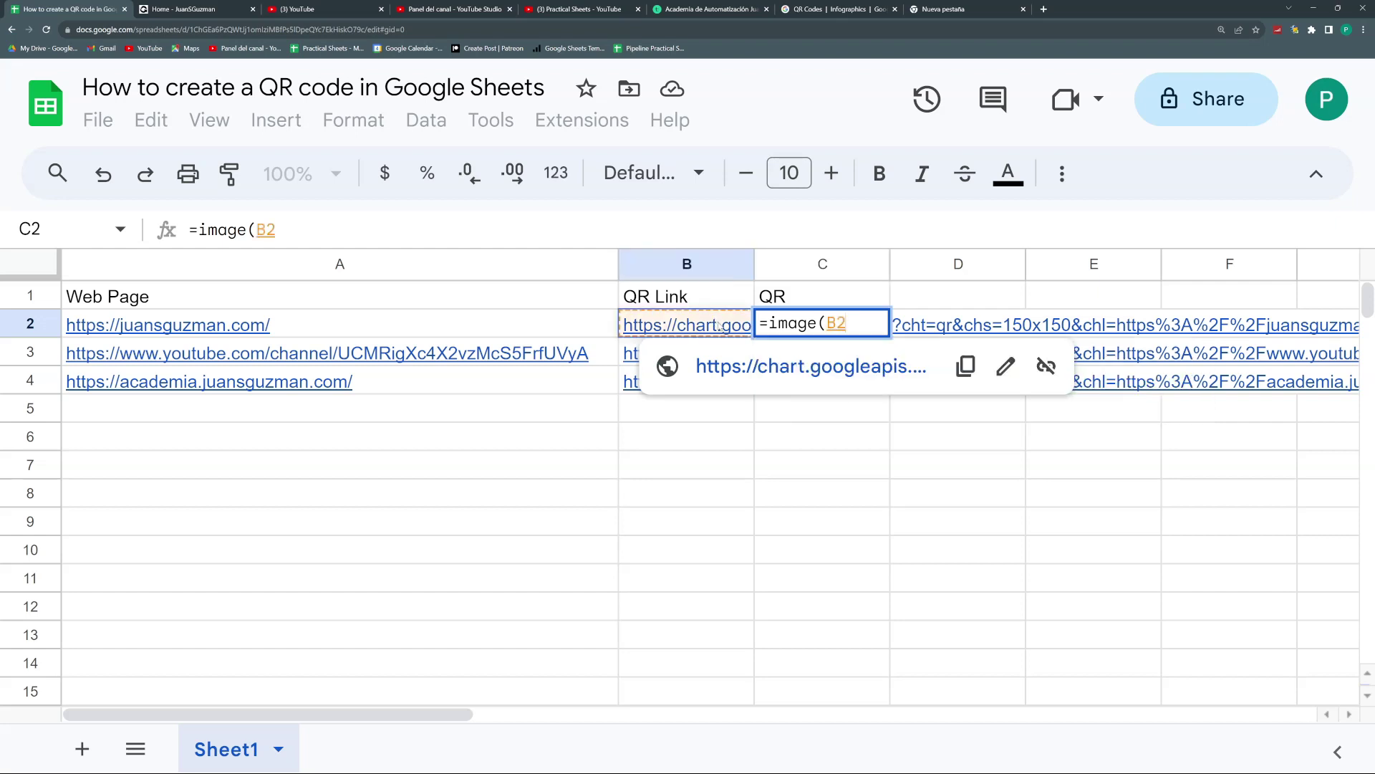
type(")")
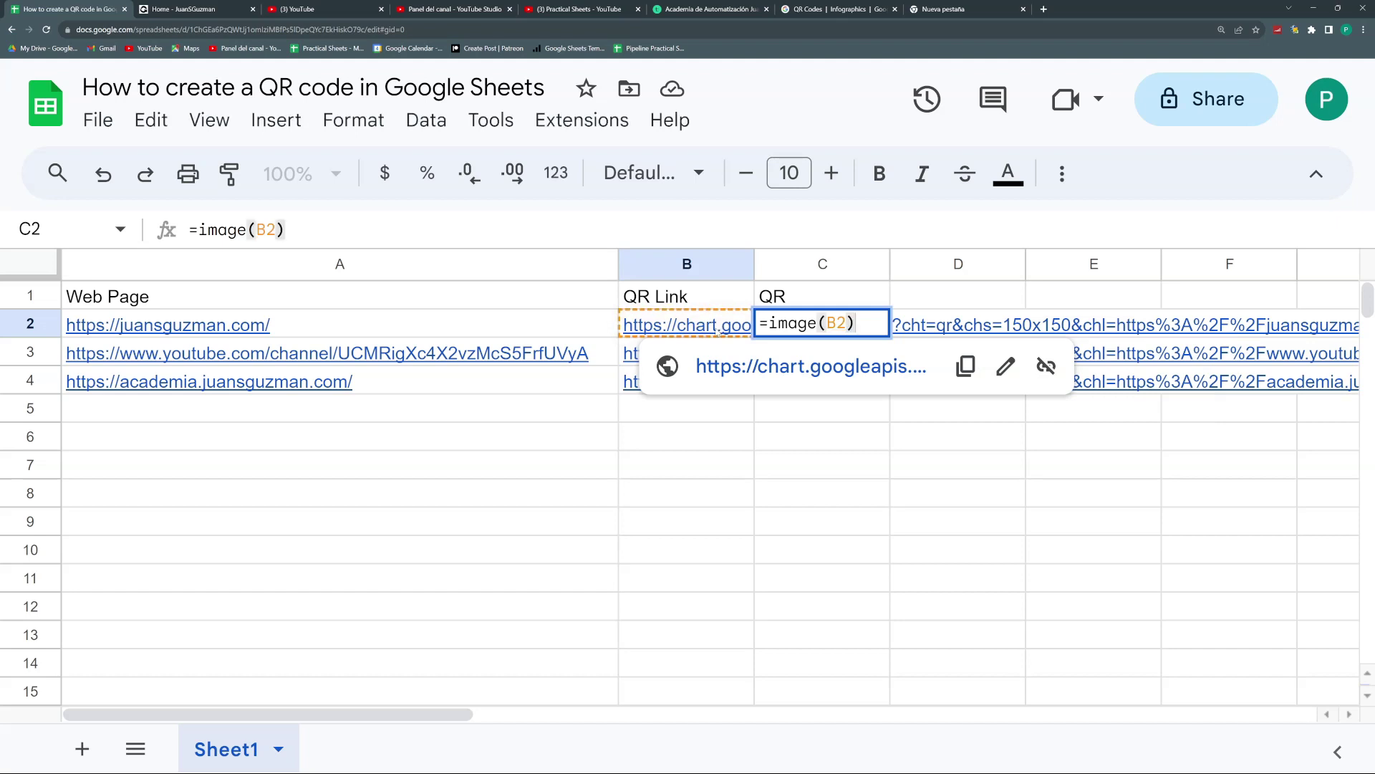
key("Return")
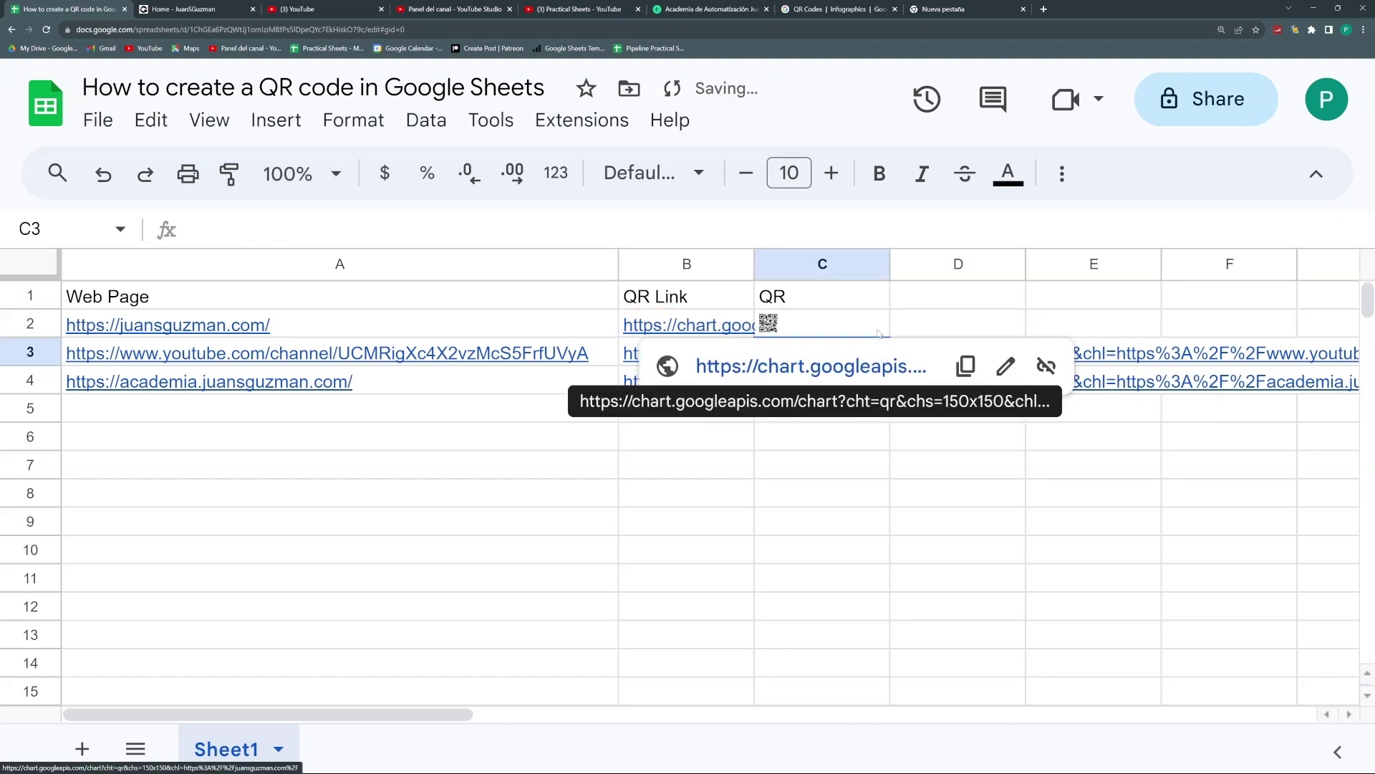
left_click(874, 331)
Fill the image formula down to C4, widen column C, and make rows 2–4 taller.
left_click_drag(888, 335, 888, 374)
left_click_drag(889, 265, 1014, 265)
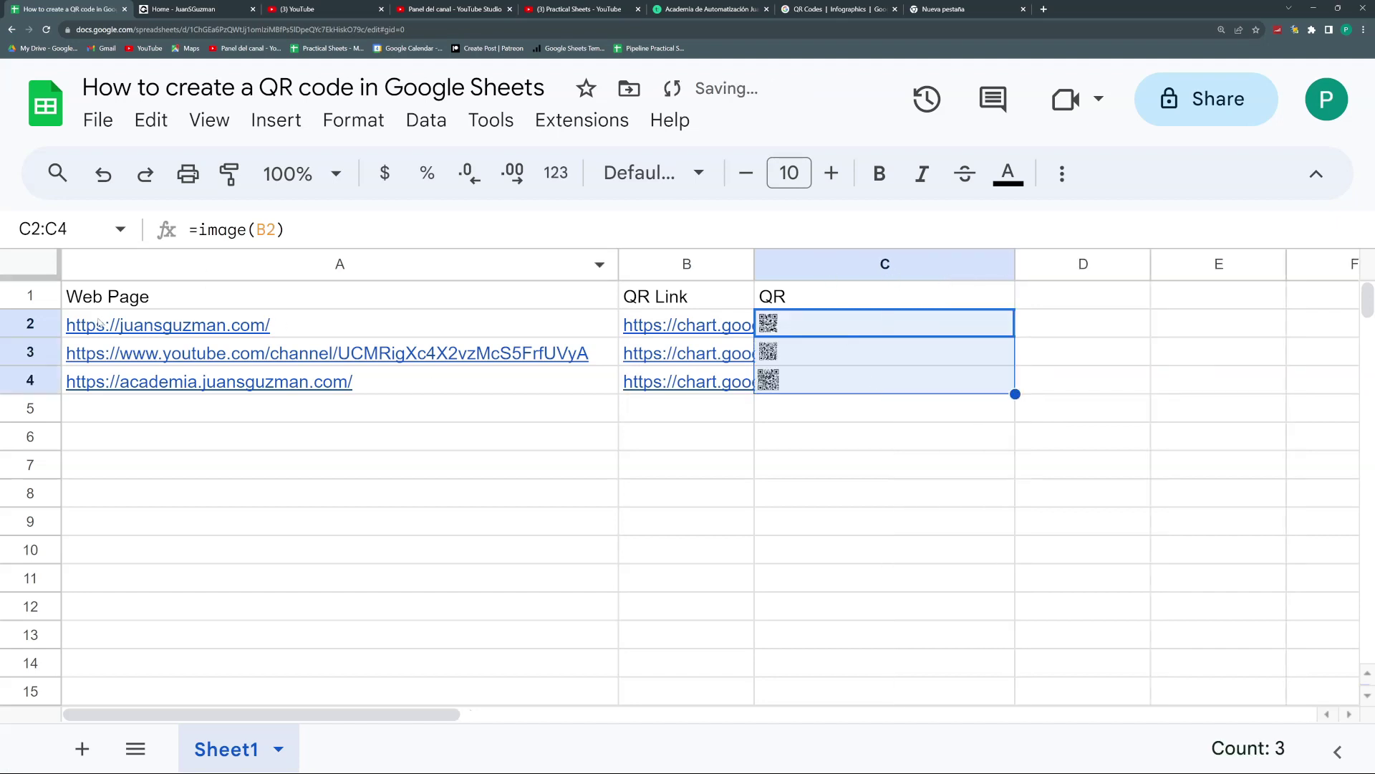
left_click_drag(53, 327, 31, 372)
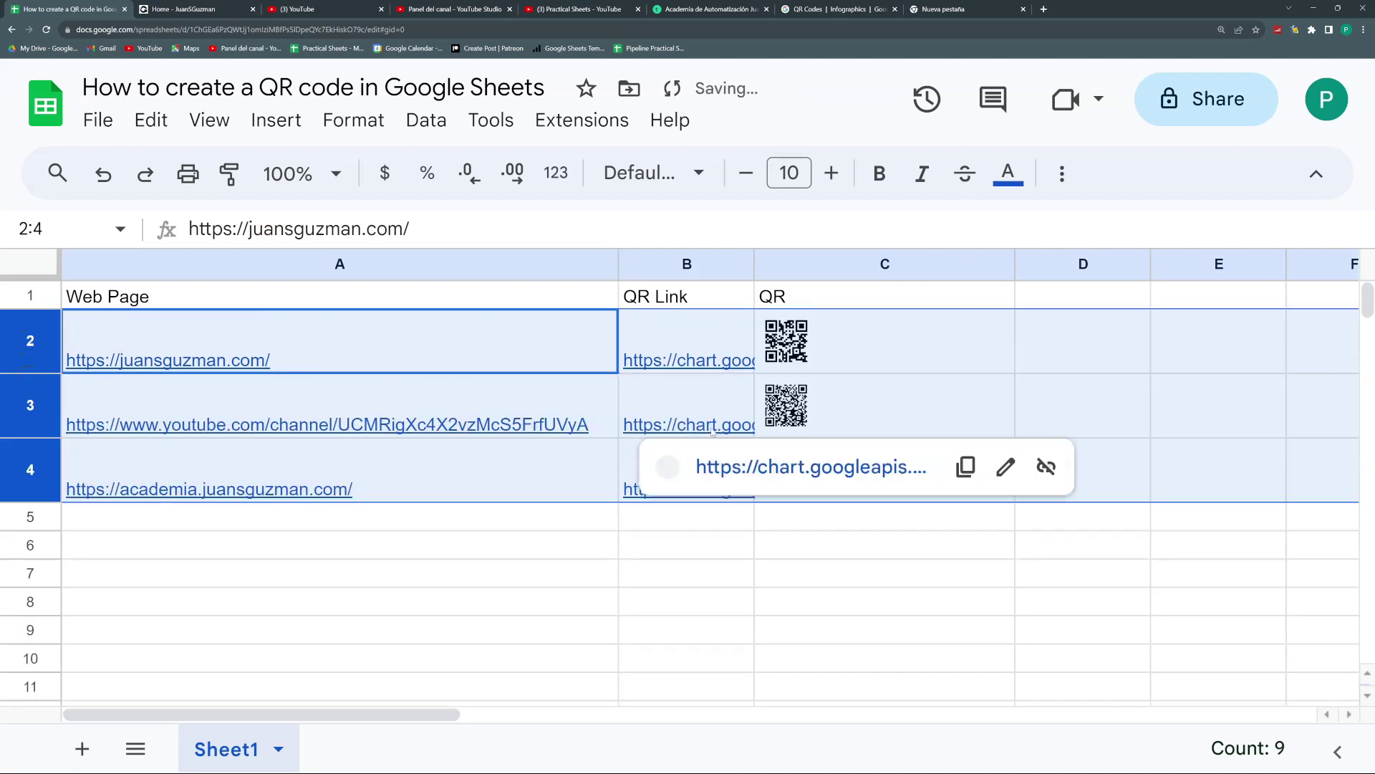
left_click(786, 365)
key("Down")
key("Down")
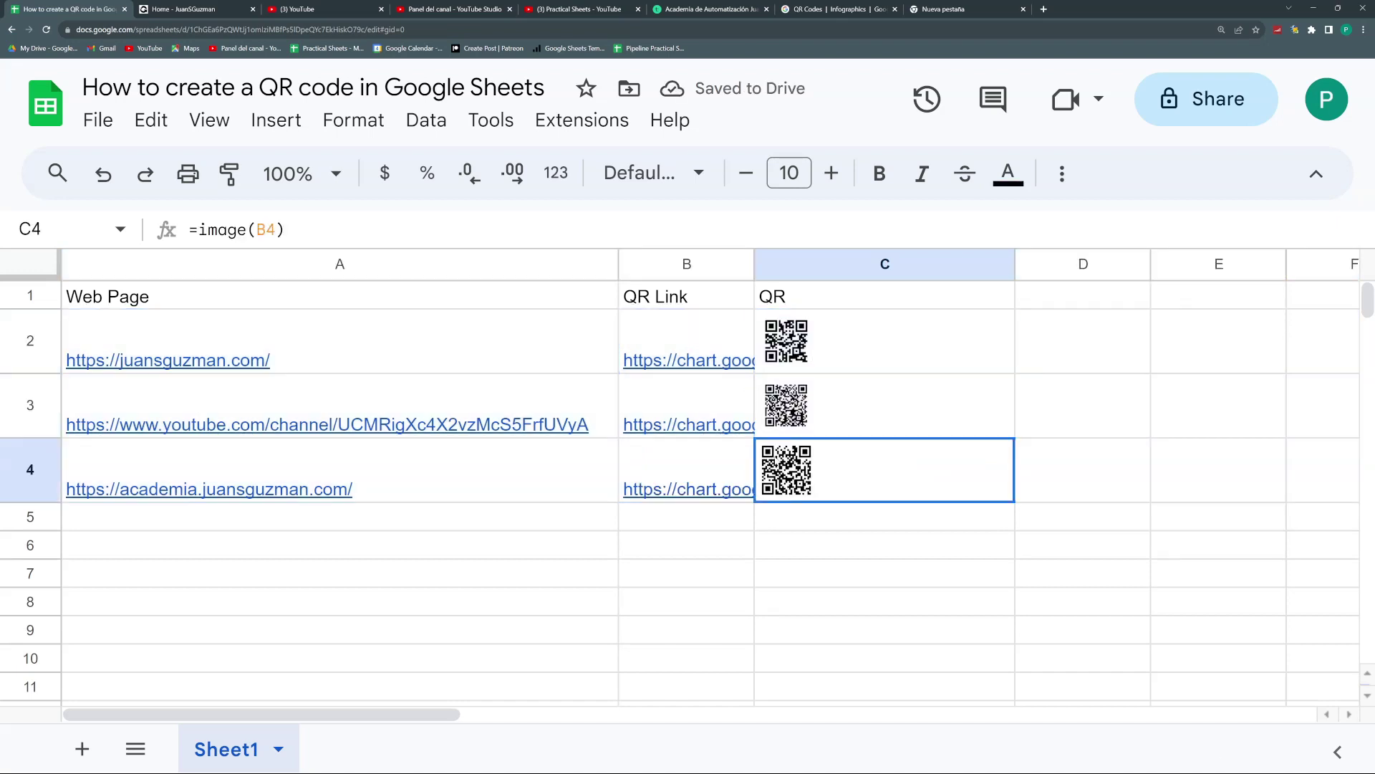
left_click_drag(754, 265, 1182, 265)
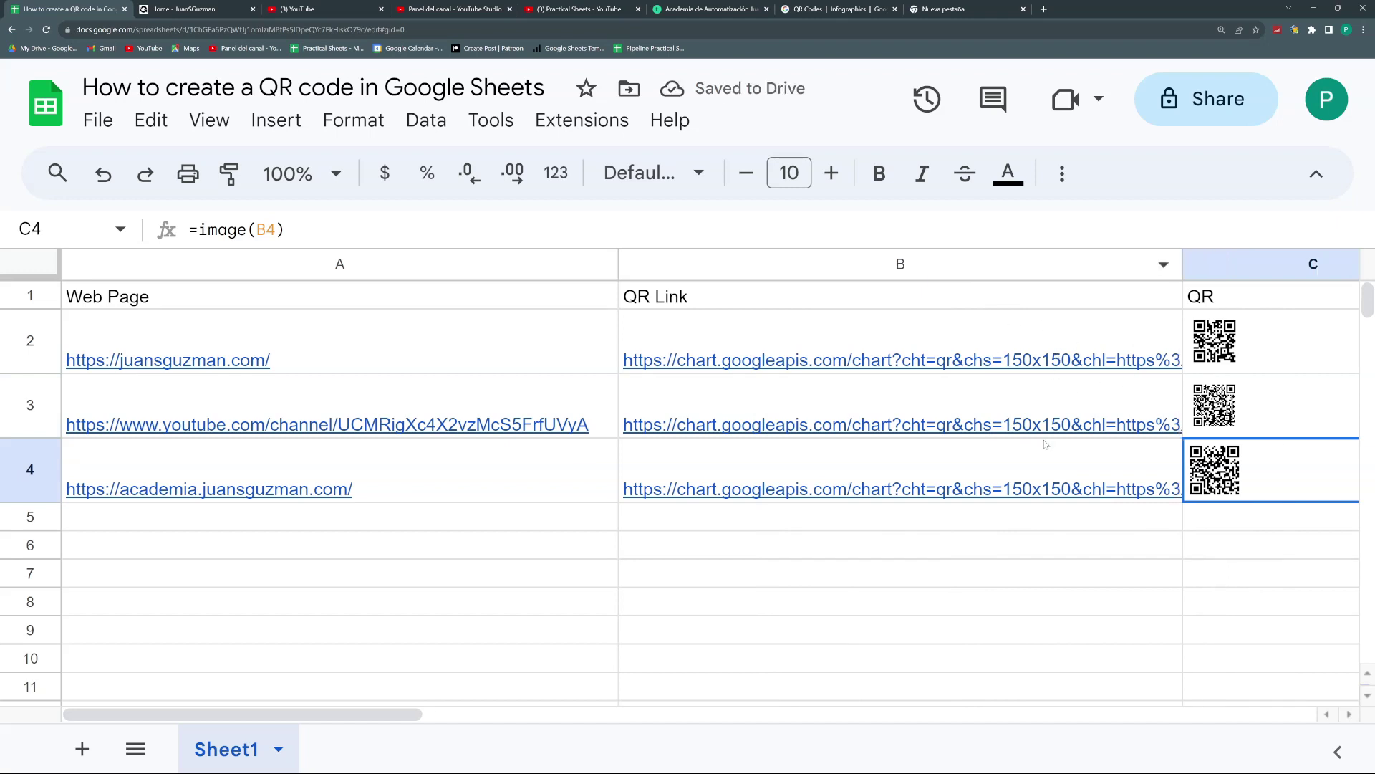
left_click_drag(1182, 265, 756, 265)
left_click(811, 329)
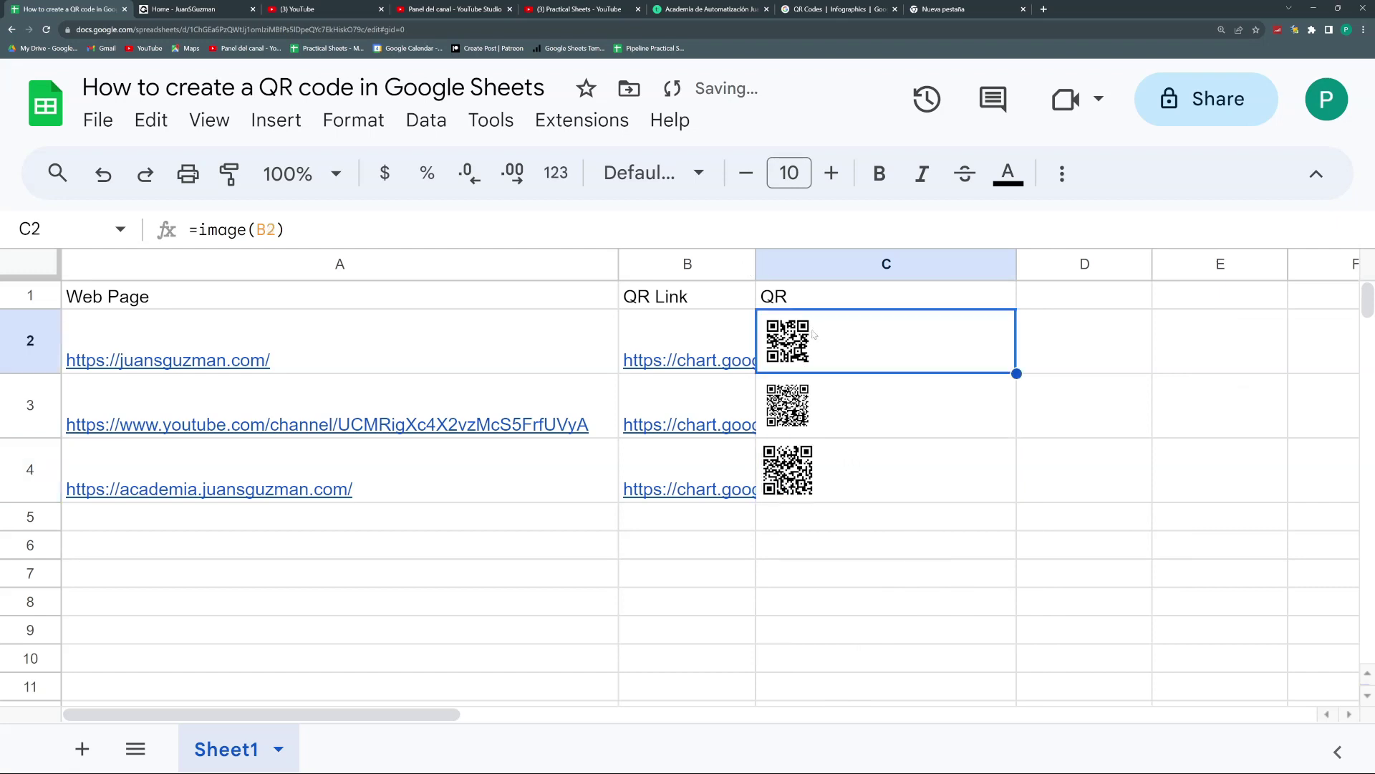
left_click(886, 405)
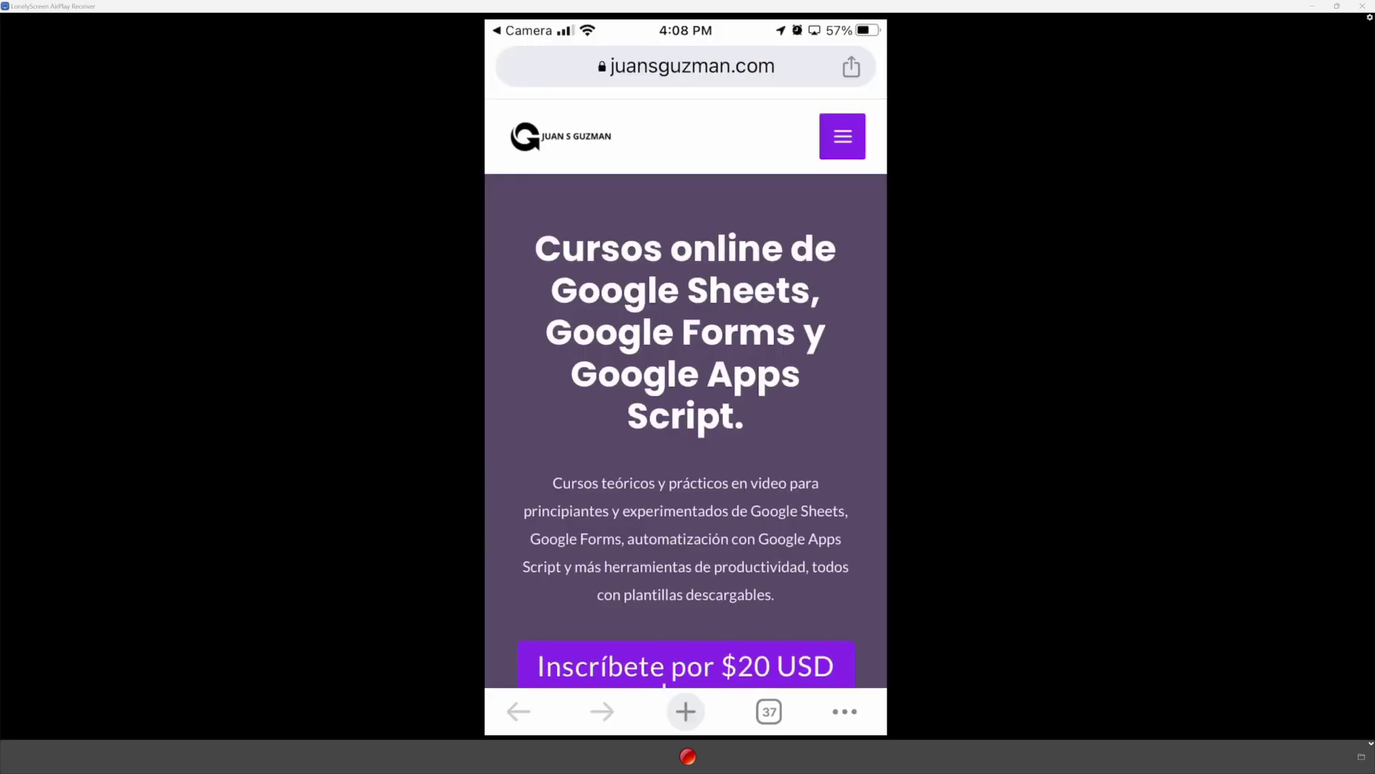
Return to the QR spreadsheet after scanning a code with the mirrored phone.
key("alt+Tab")
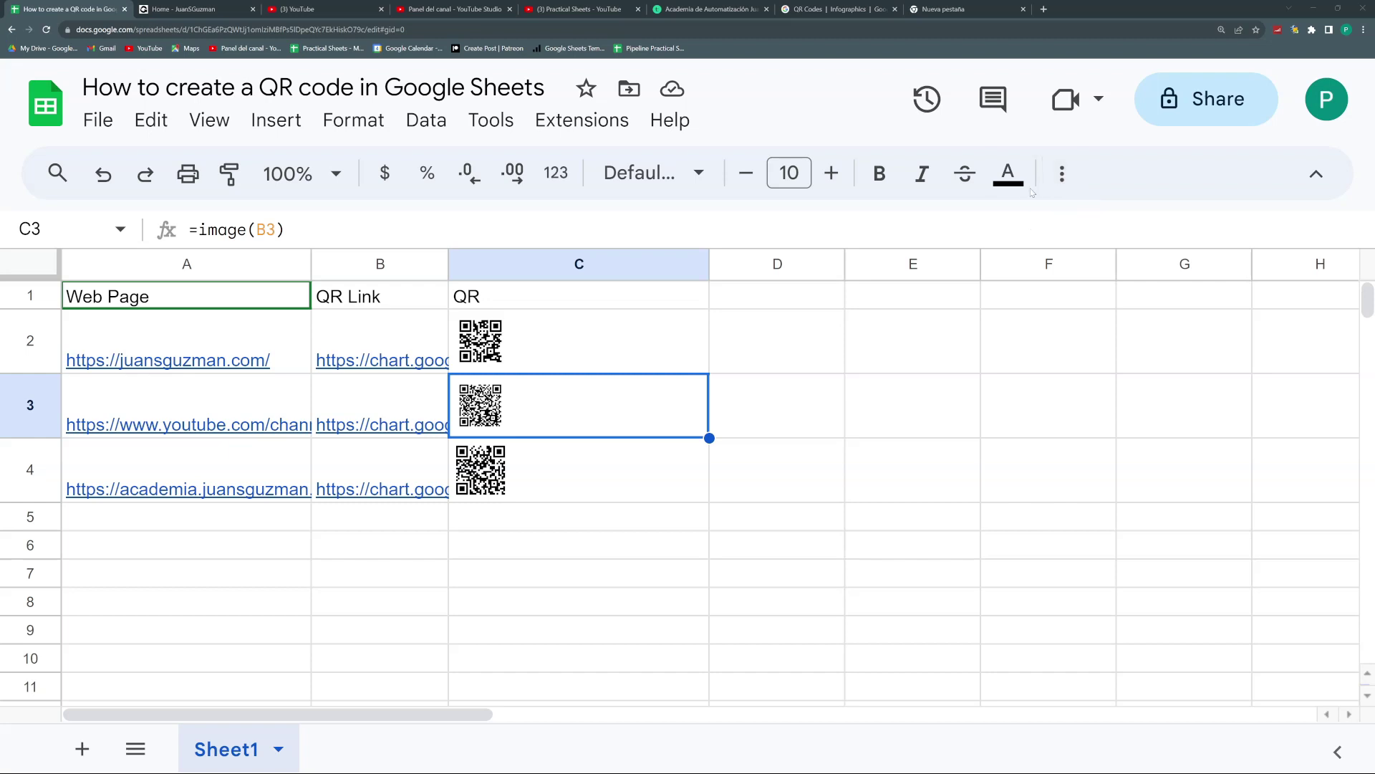
Rename the first sheet to QRs.
left_click(608, 342)
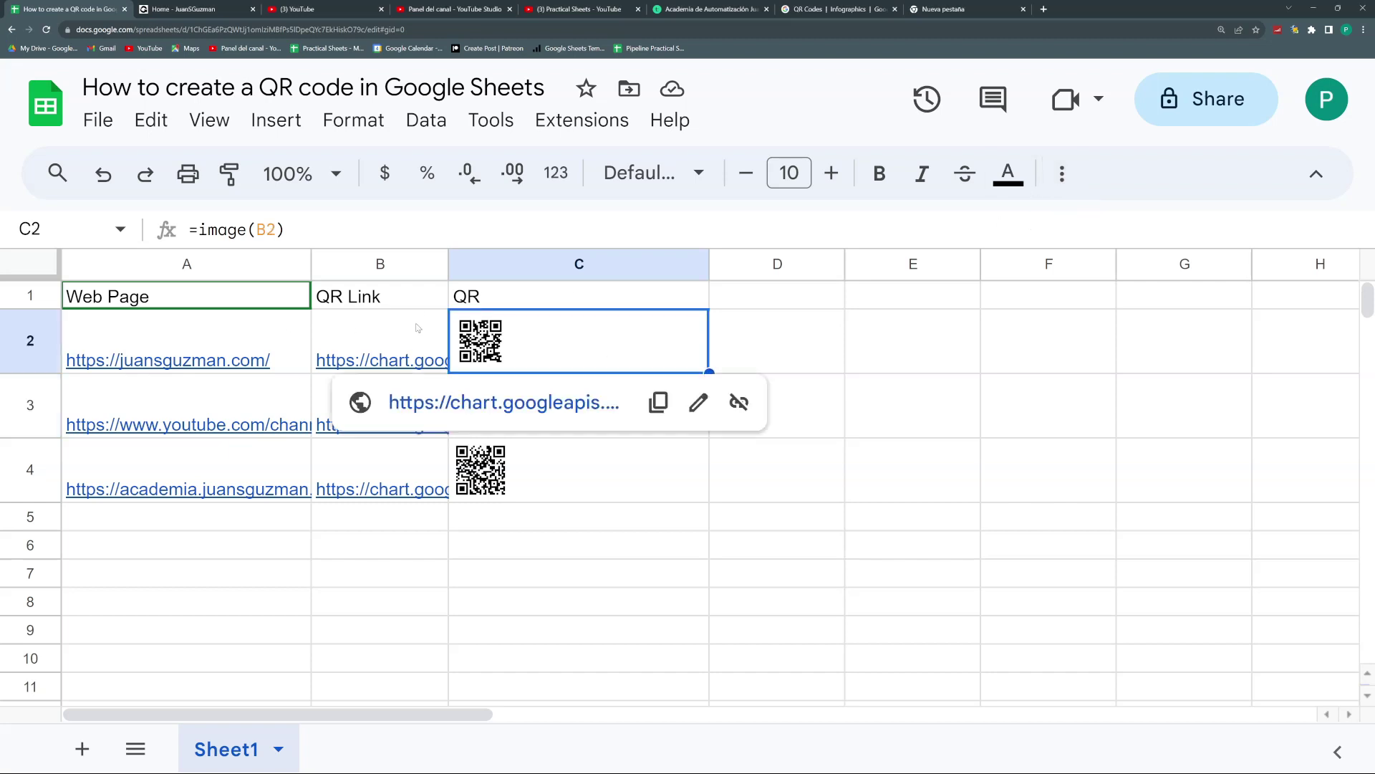
key("Left")
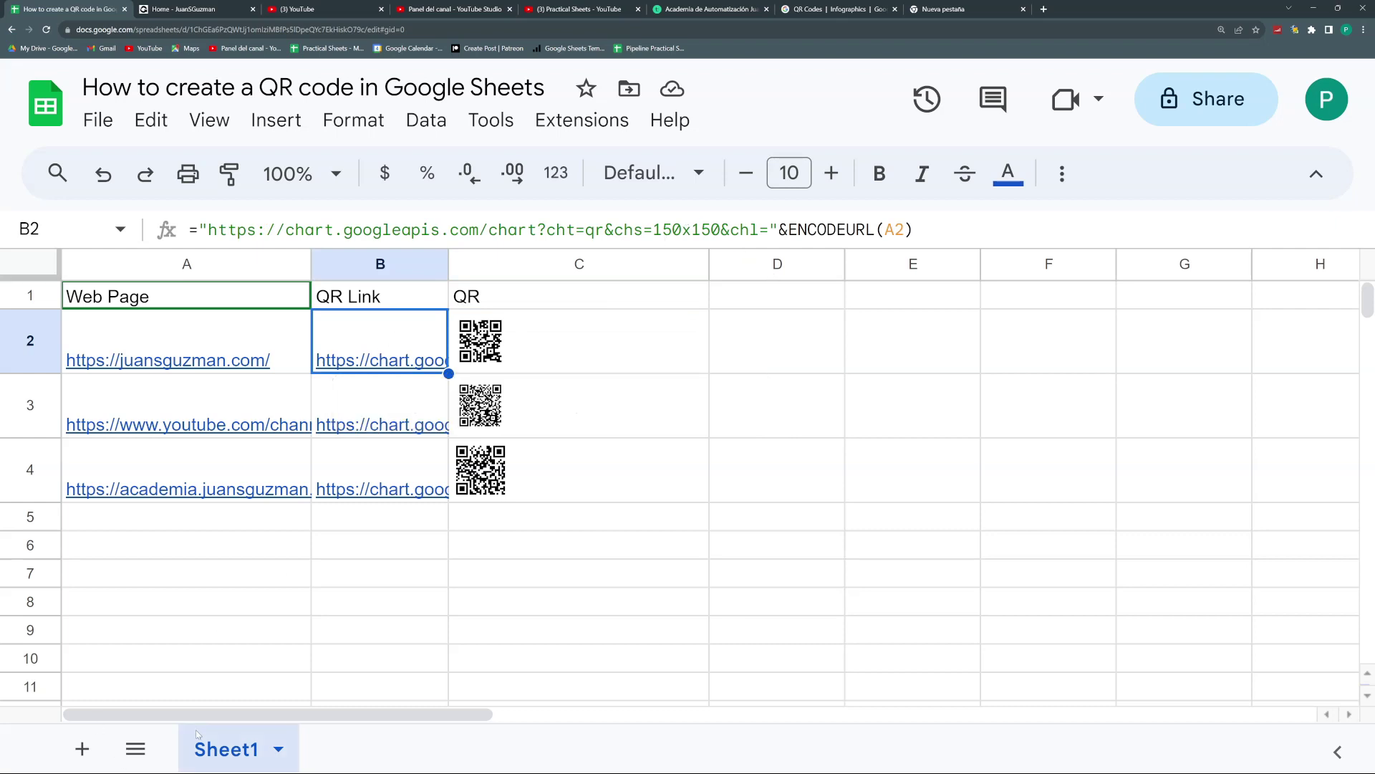
double_click(233, 751)
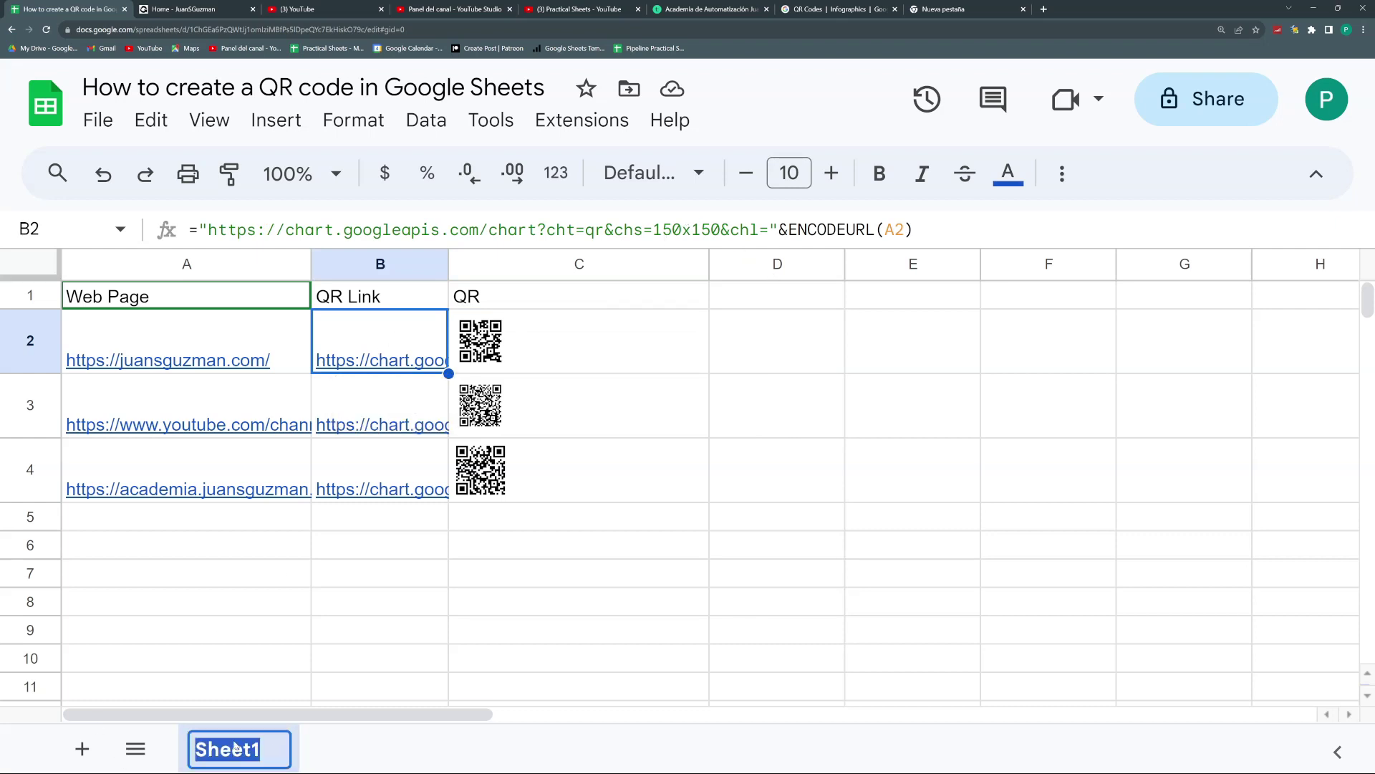
type("QRs")
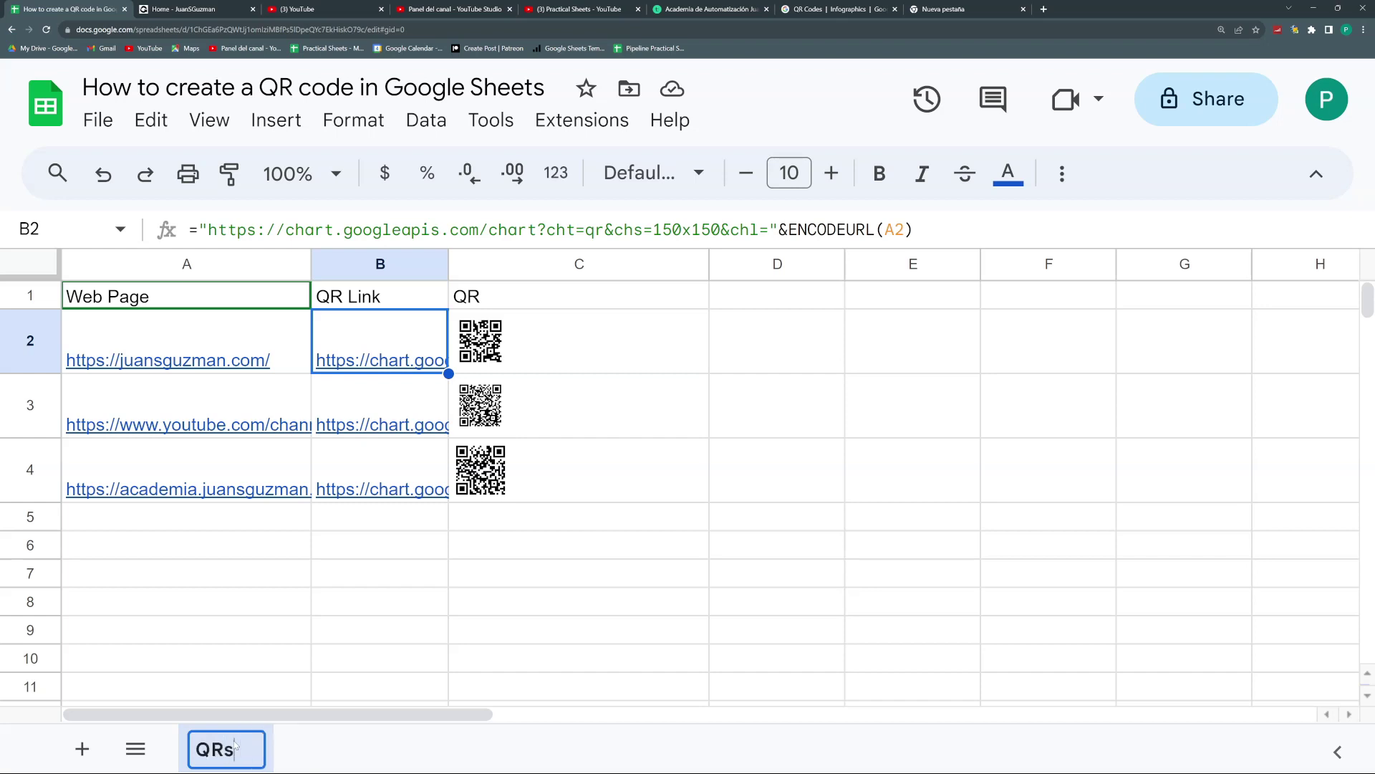
key("Return")
Add an Arguments sheet with Width in A1 and Height in A2, then return to QRs.
left_click(83, 749)
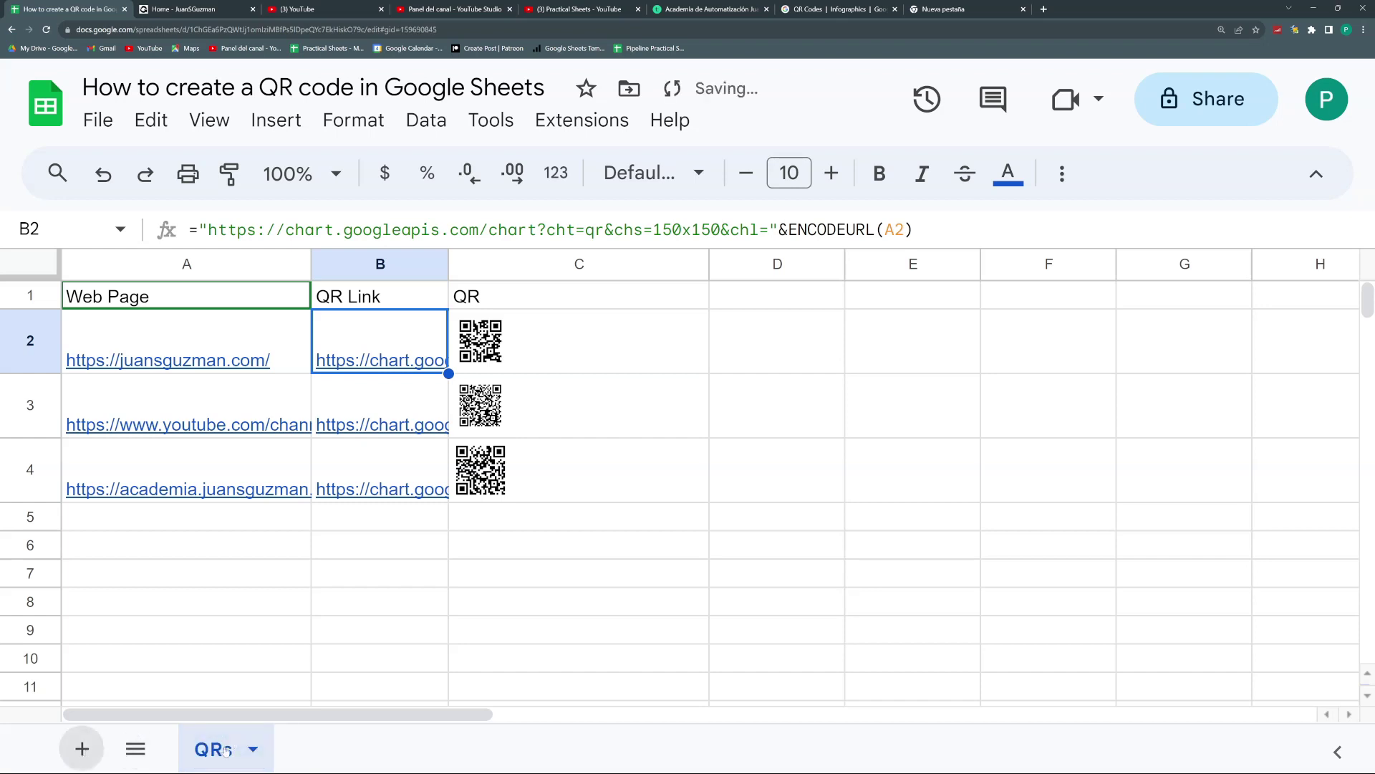
double_click(321, 751)
type("Arguments")
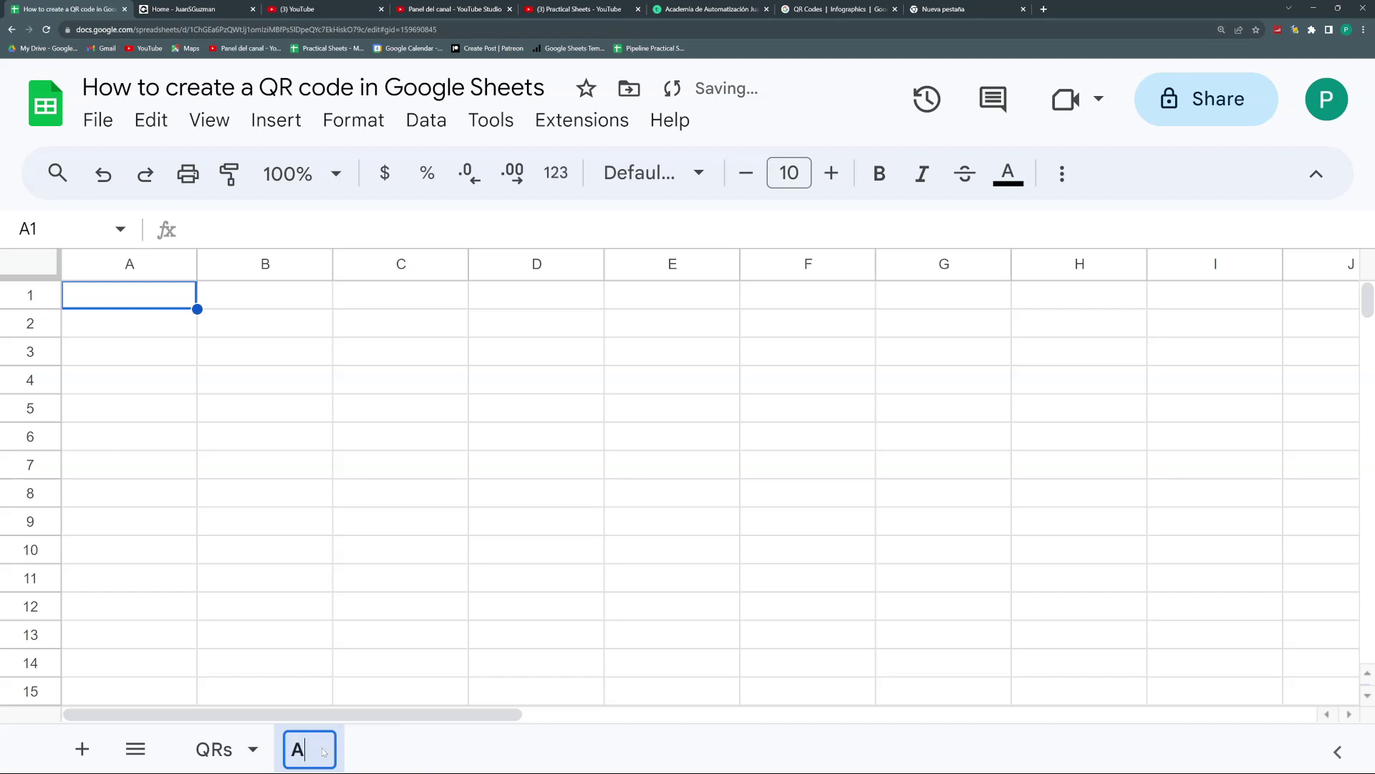
key("Return")
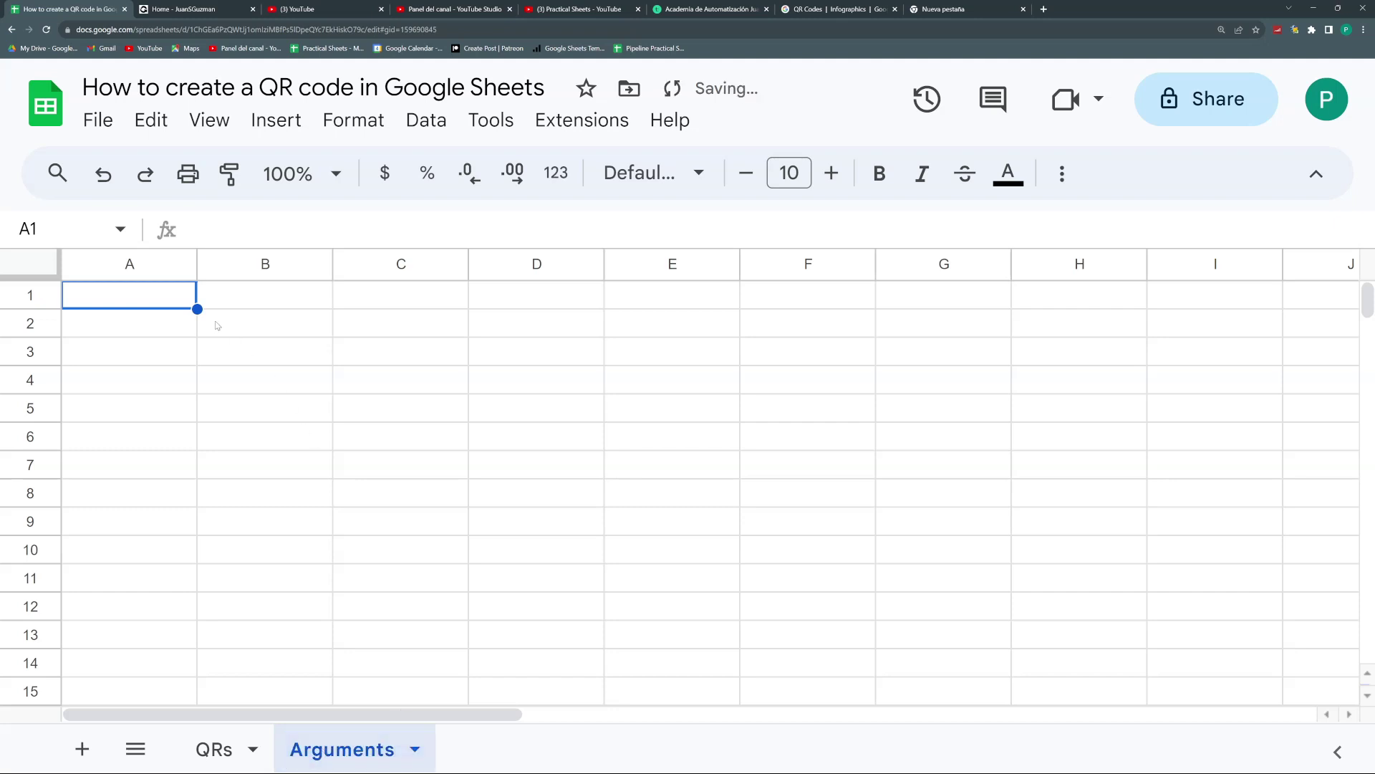
type("We")
key("BackSpace")
type("idth")
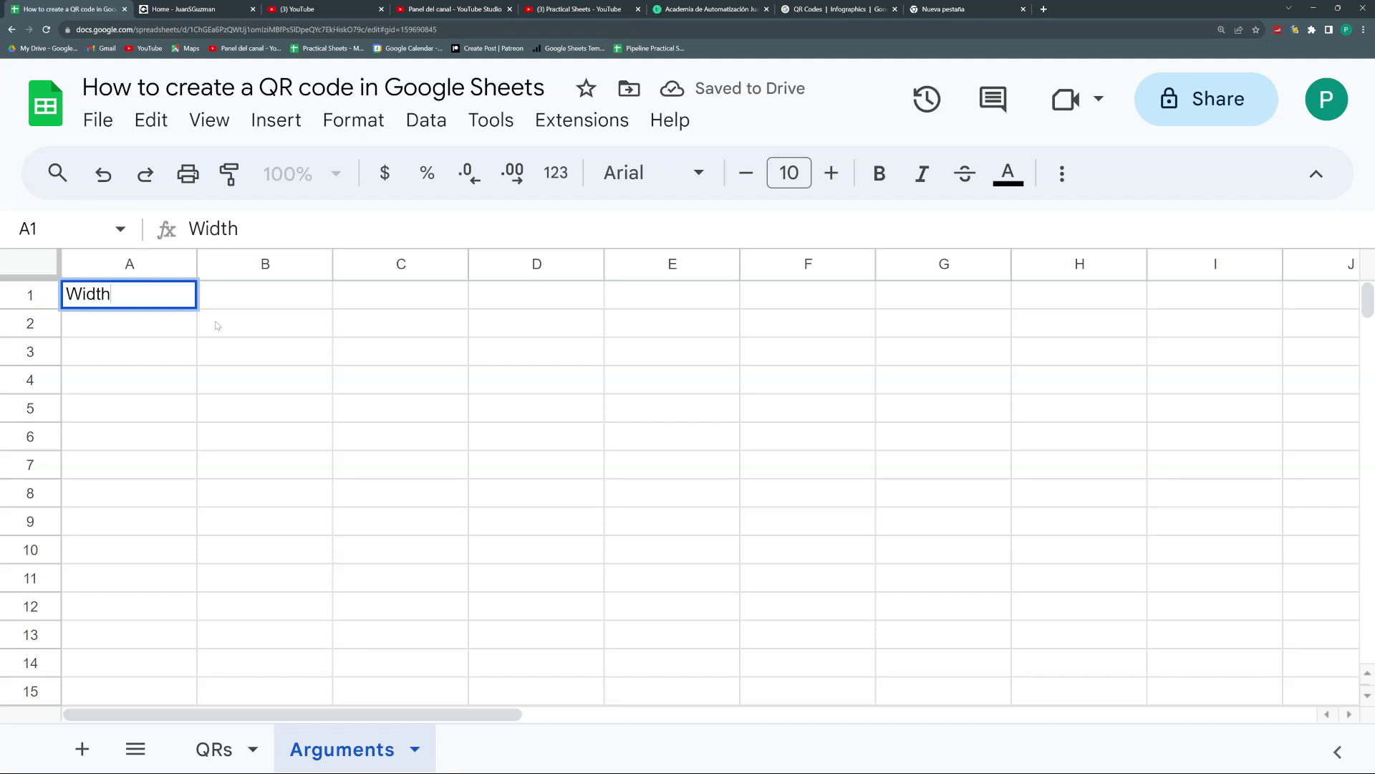
key("Return")
type("Height")
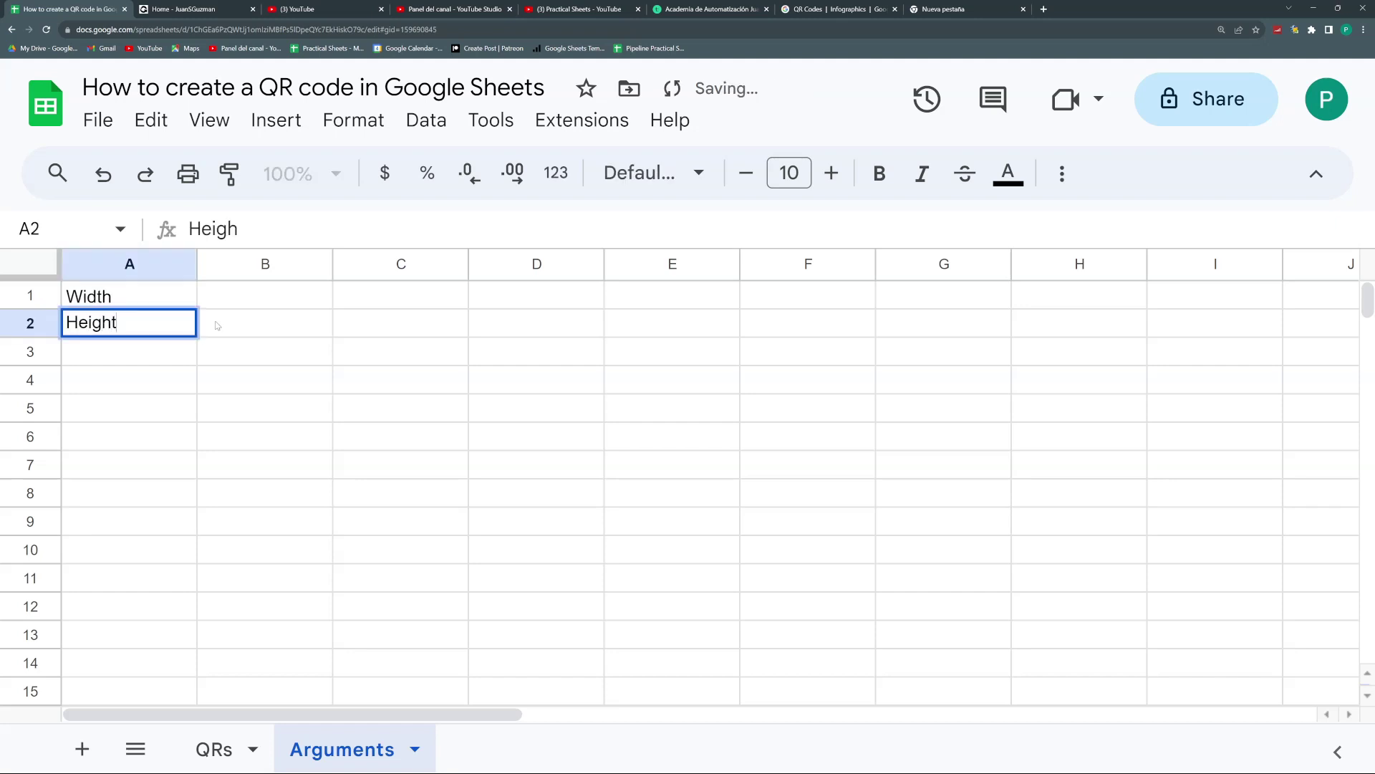
key("Return")
left_click(217, 326)
key("Up")
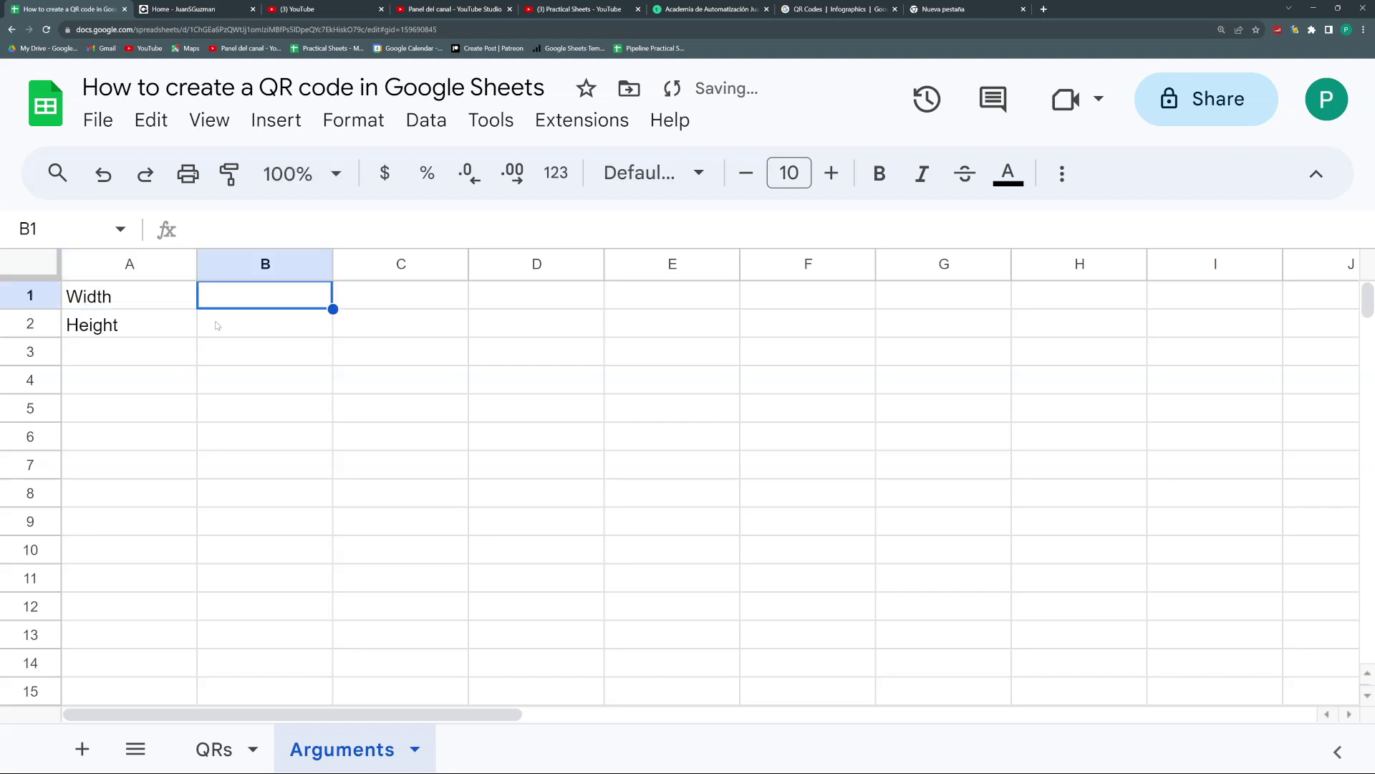
left_click(213, 748)
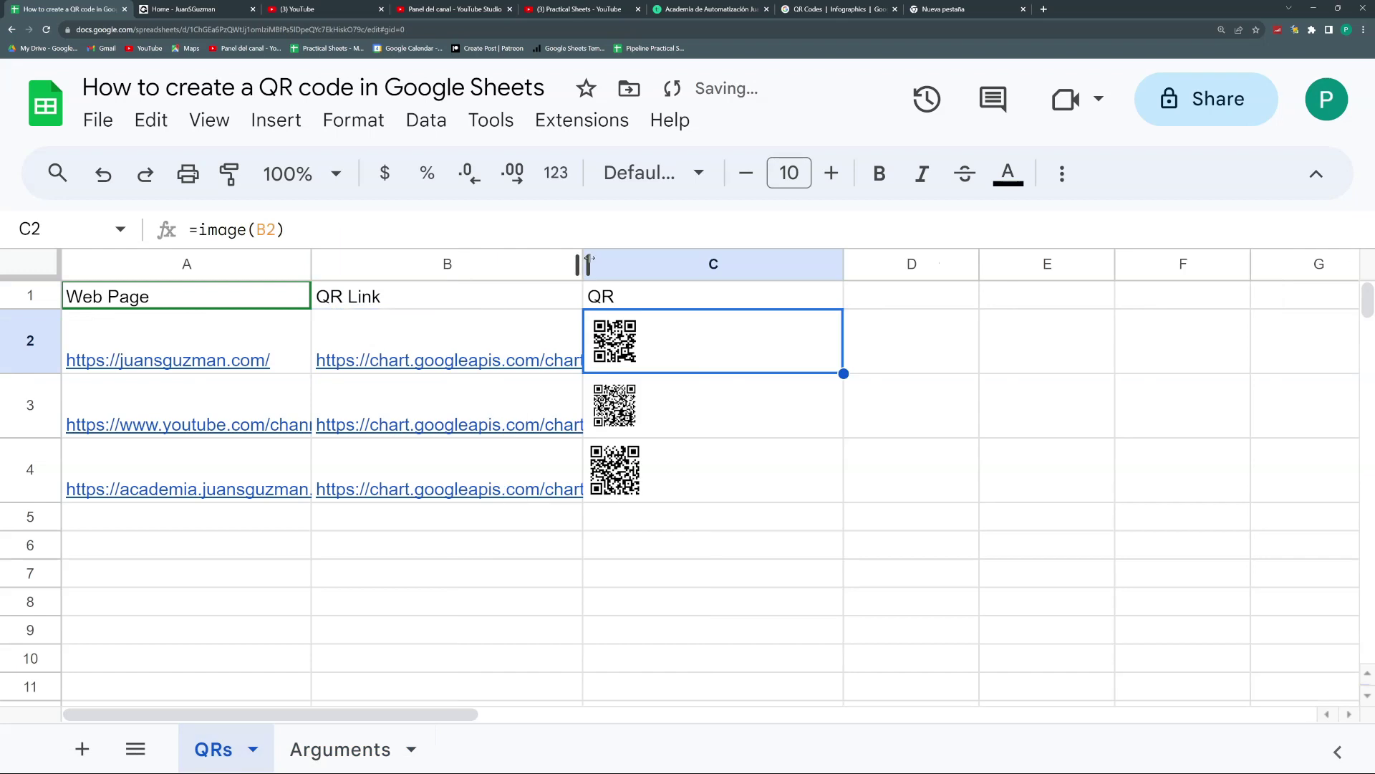
Widen column B and make B2's QR Link width use Arguments!B1 instead of 150.
left_click_drag(658, 257, 842, 265)
left_click(713, 351)
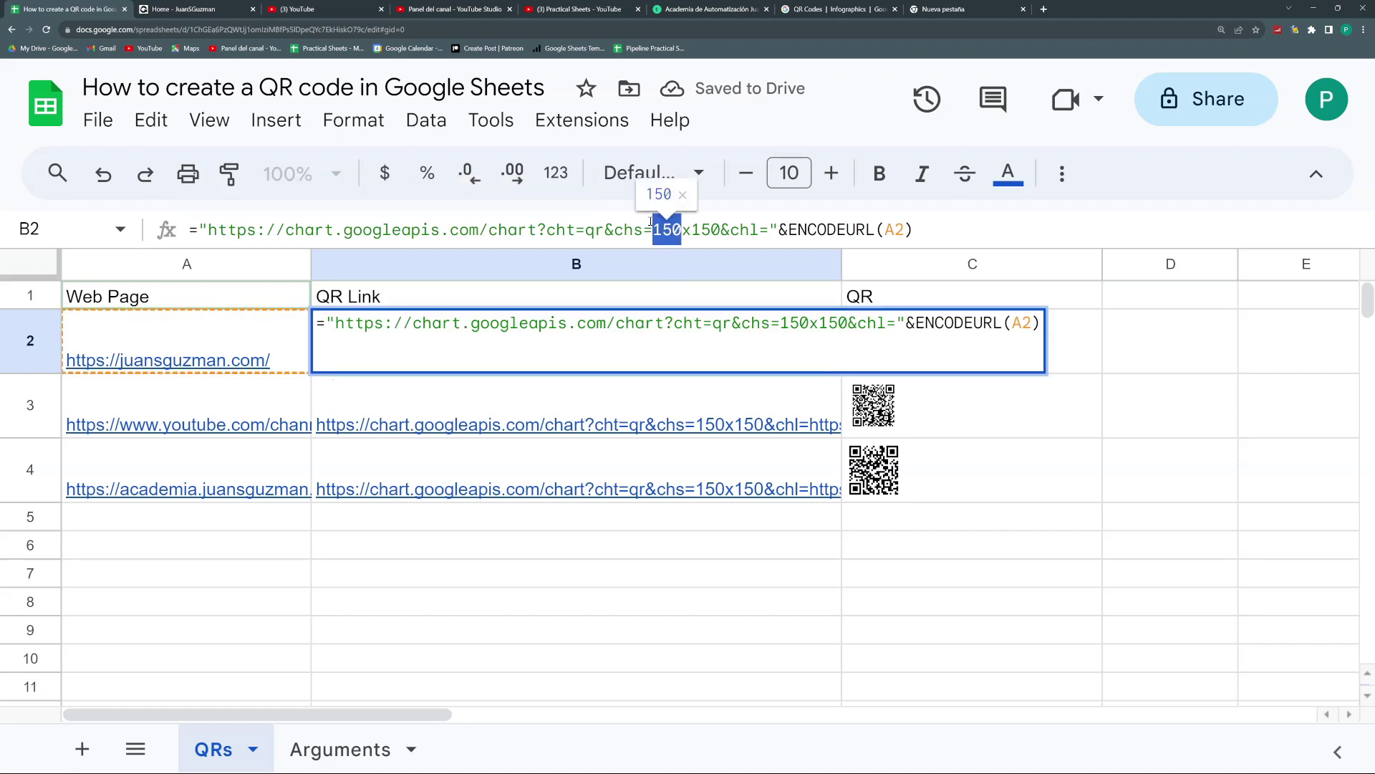
key("Left")
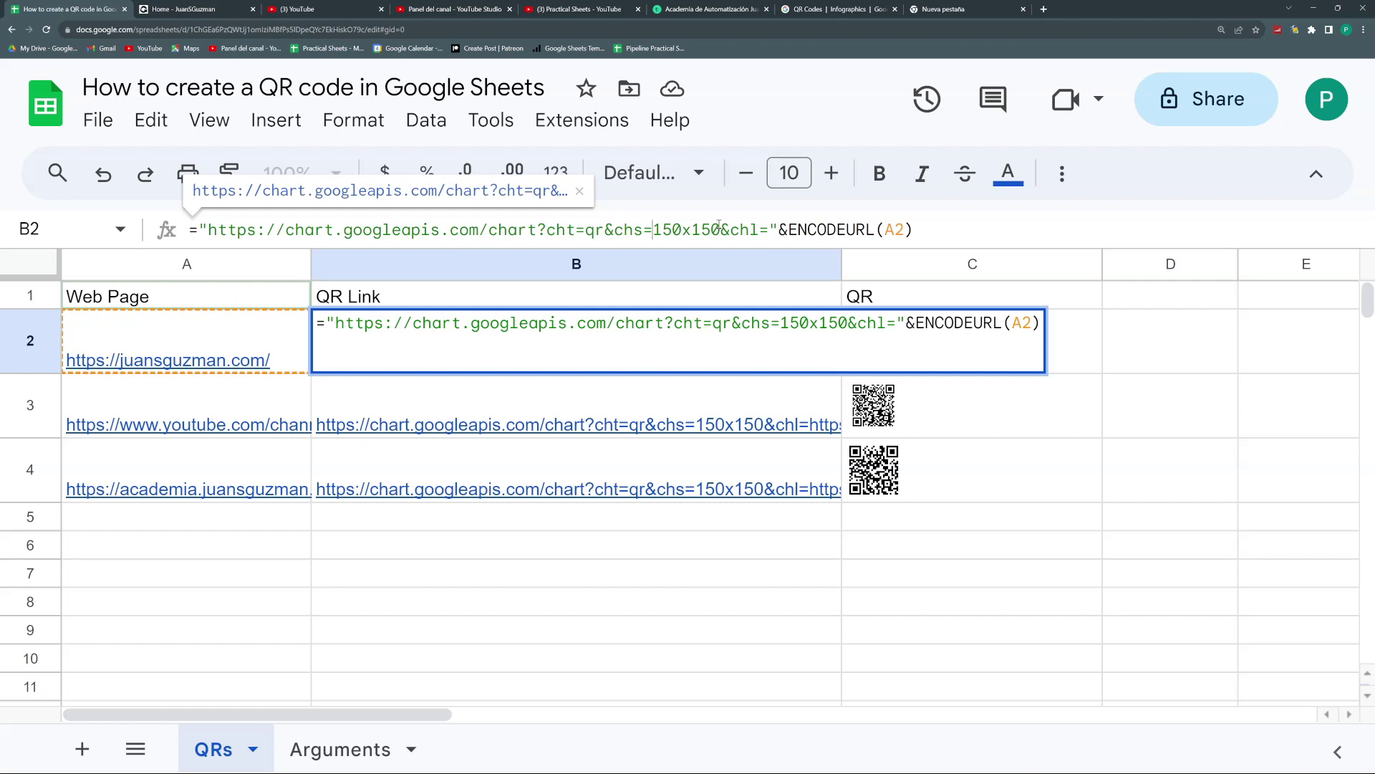
type("\"&\"150")
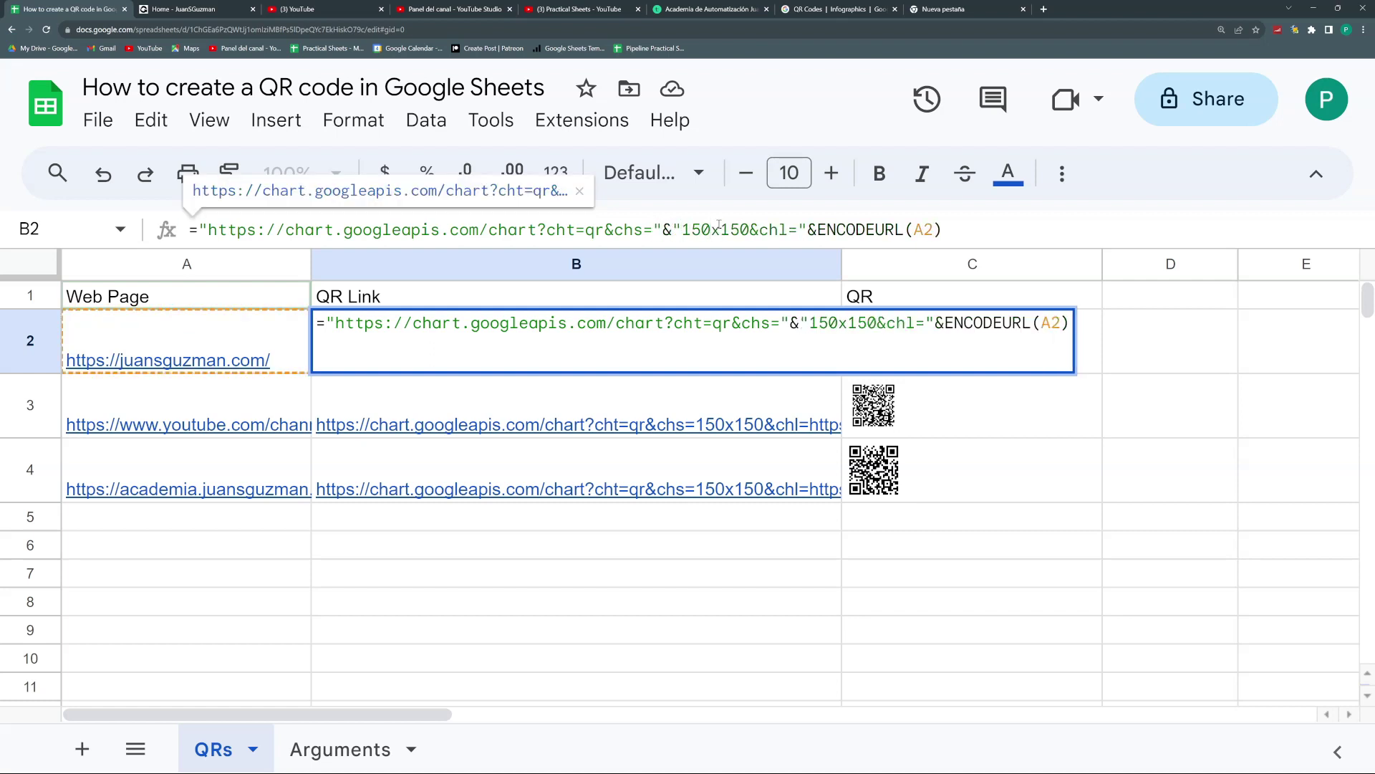
type("\"&\"")
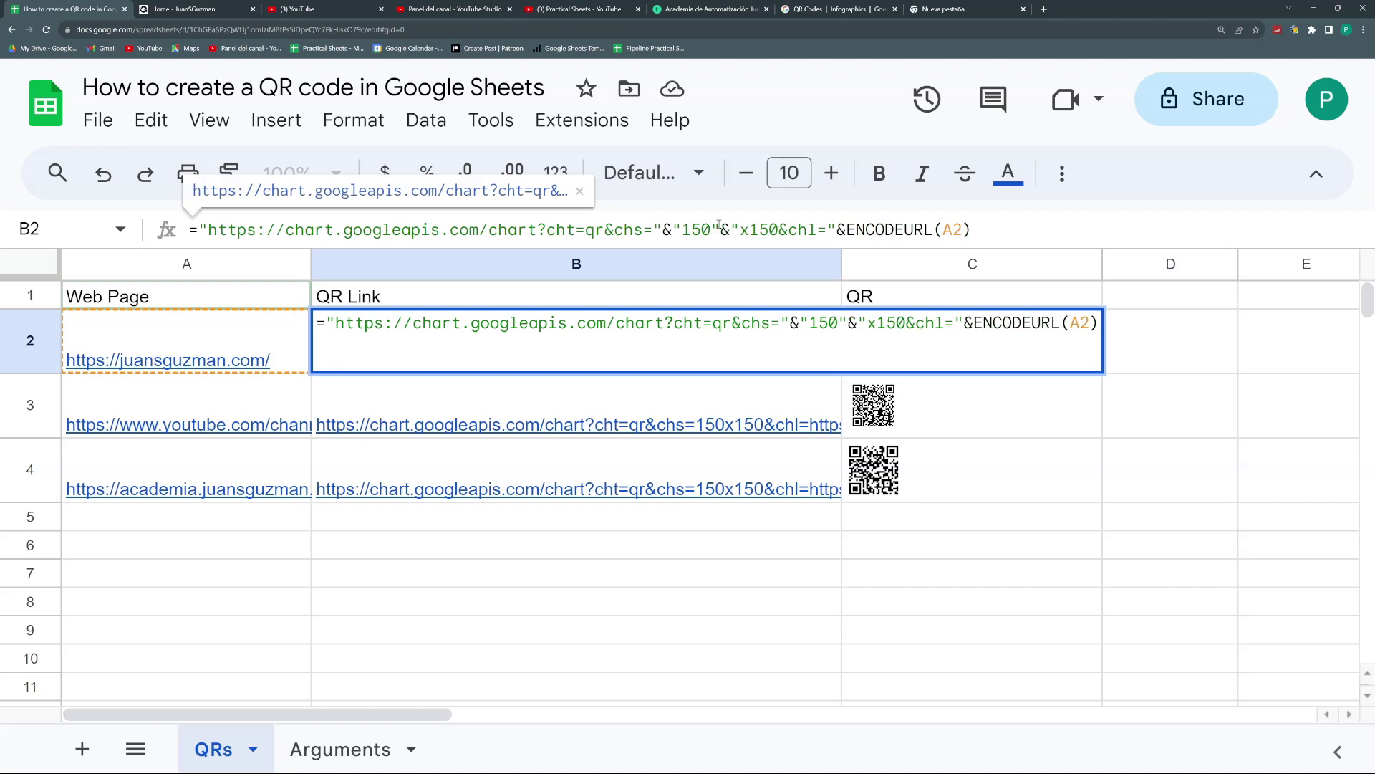
left_click_drag(720, 230, 671, 229)
key("BackSpace")
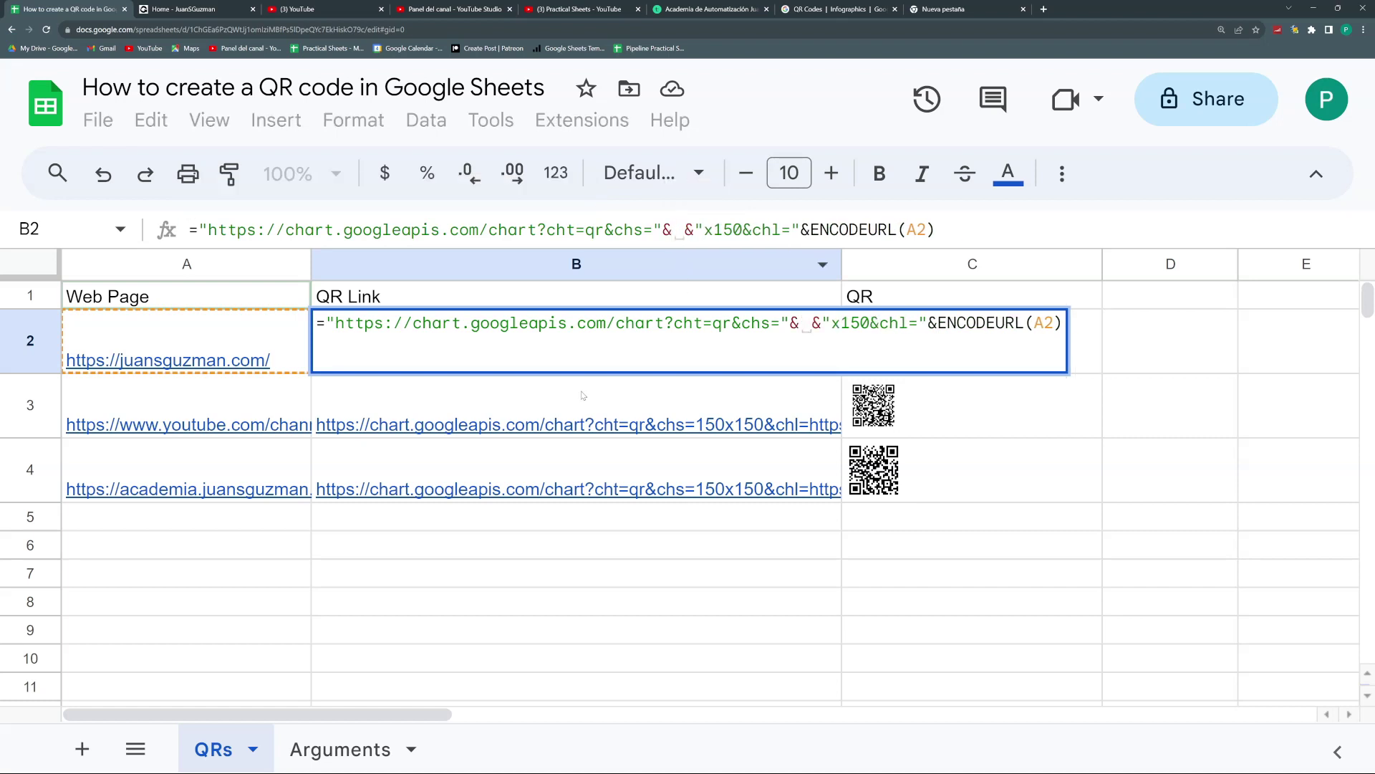
left_click(319, 746)
left_click(219, 301)
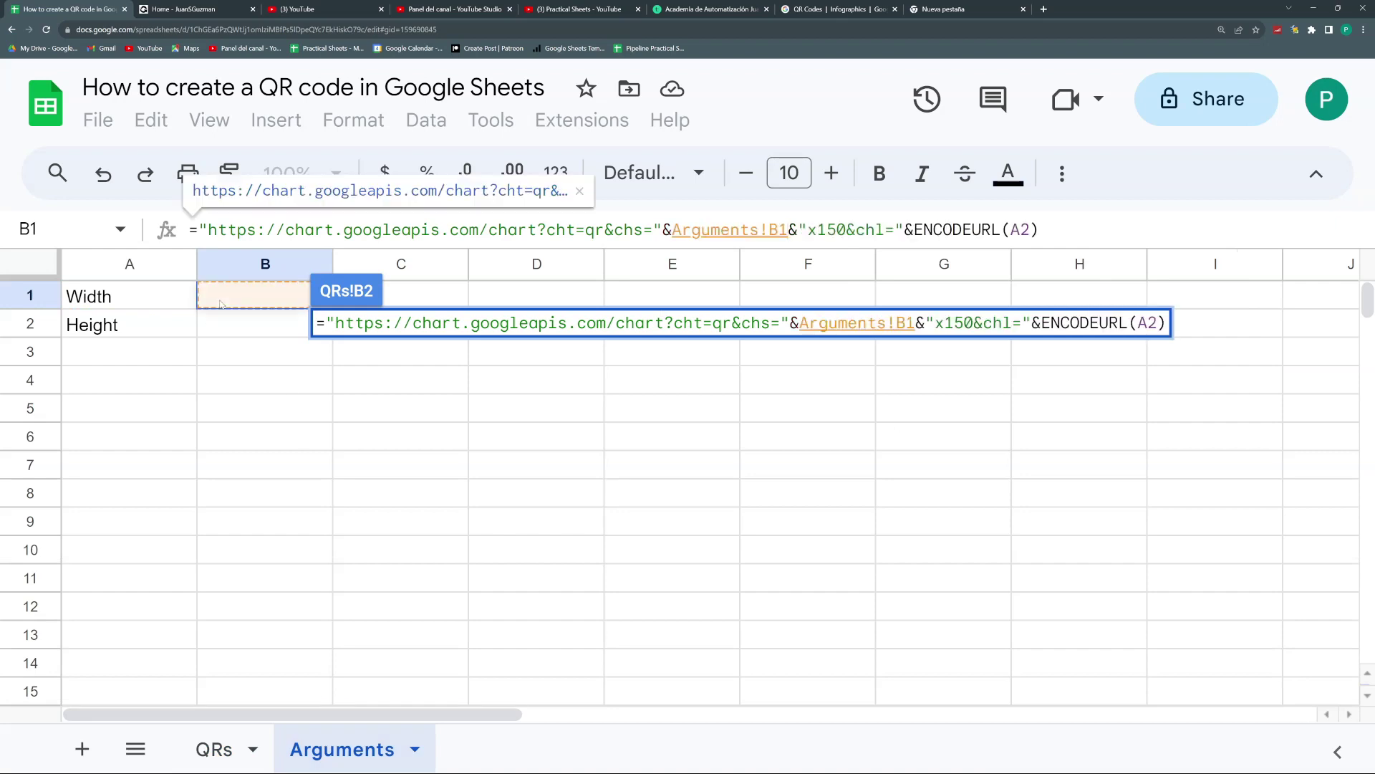
key("Return")
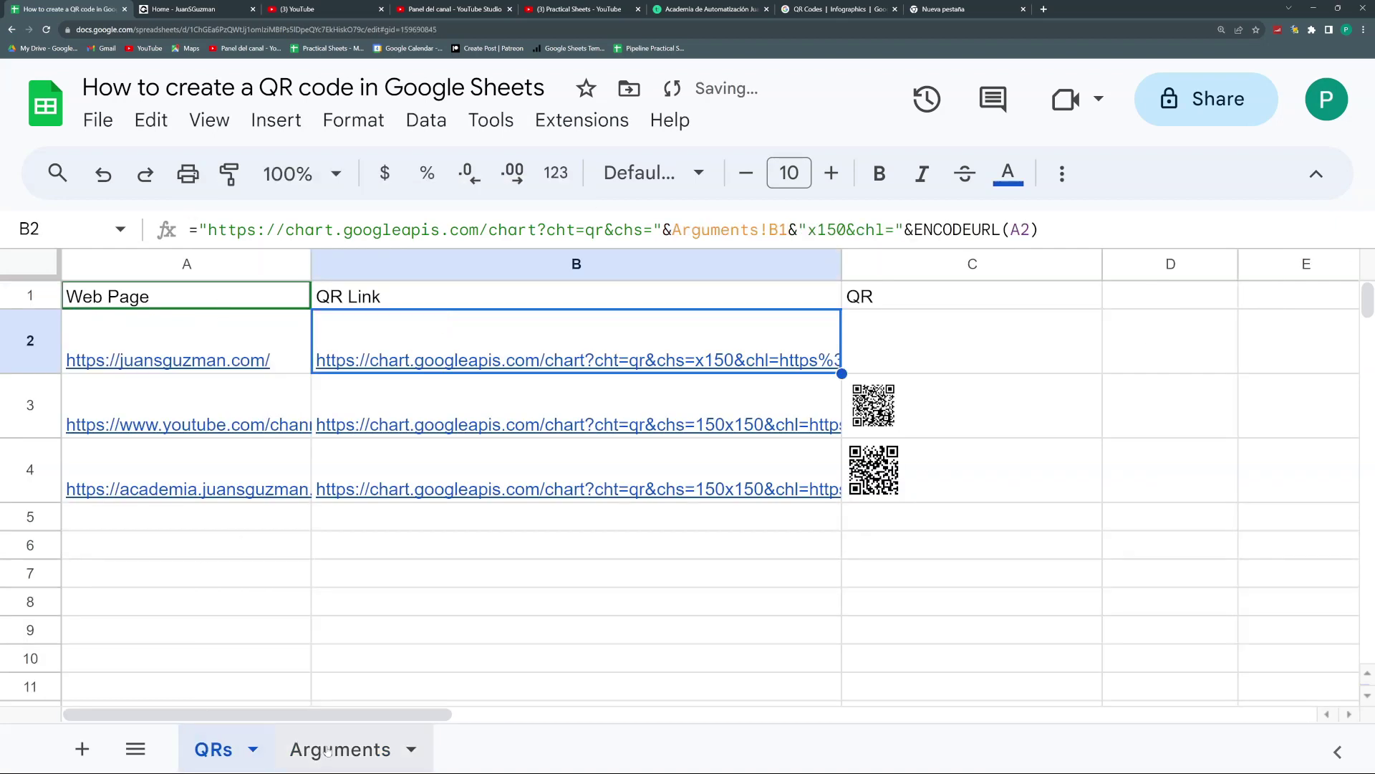
Enter Width 100 and Height 100 in Arguments B1 and B2, then return to QRs.
left_click(327, 750)
type("15")
key("BackSpace")
key("BackSpace")
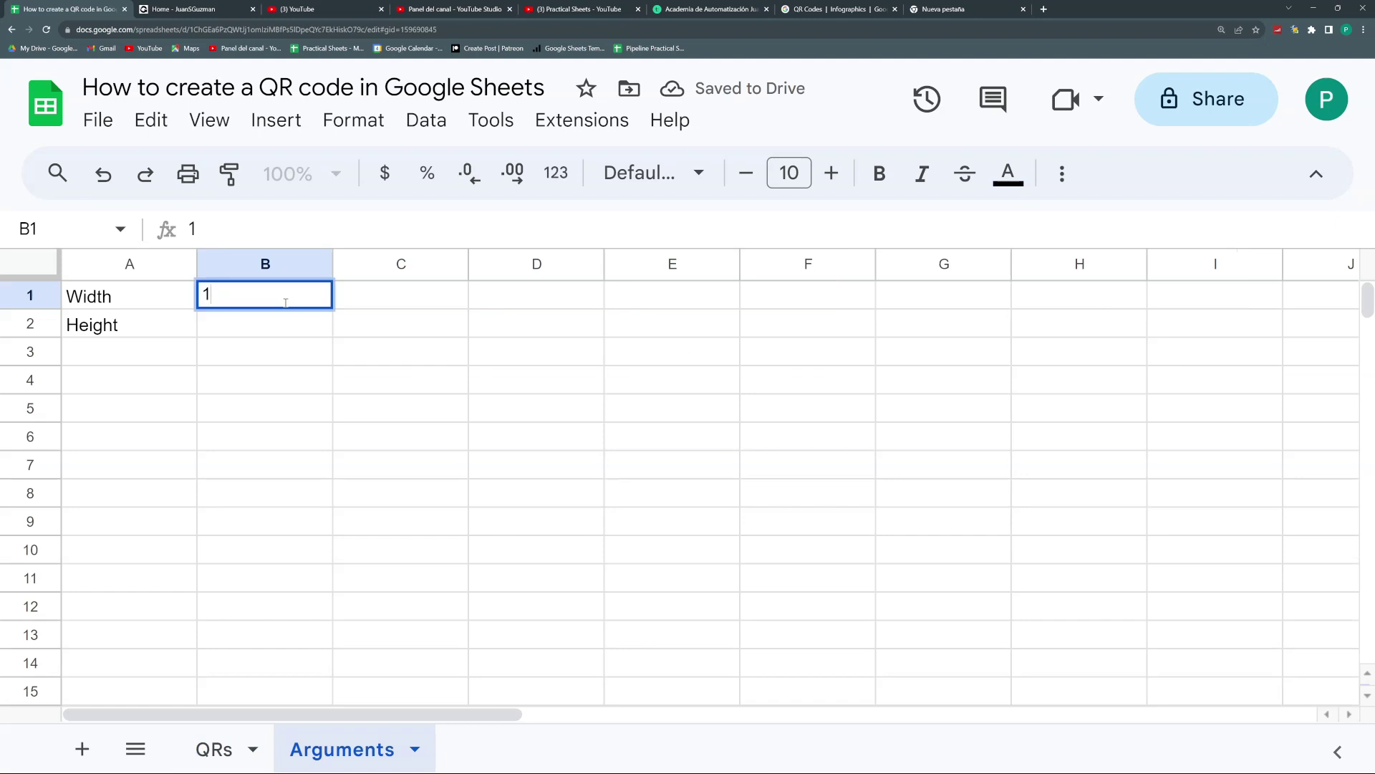
type("100")
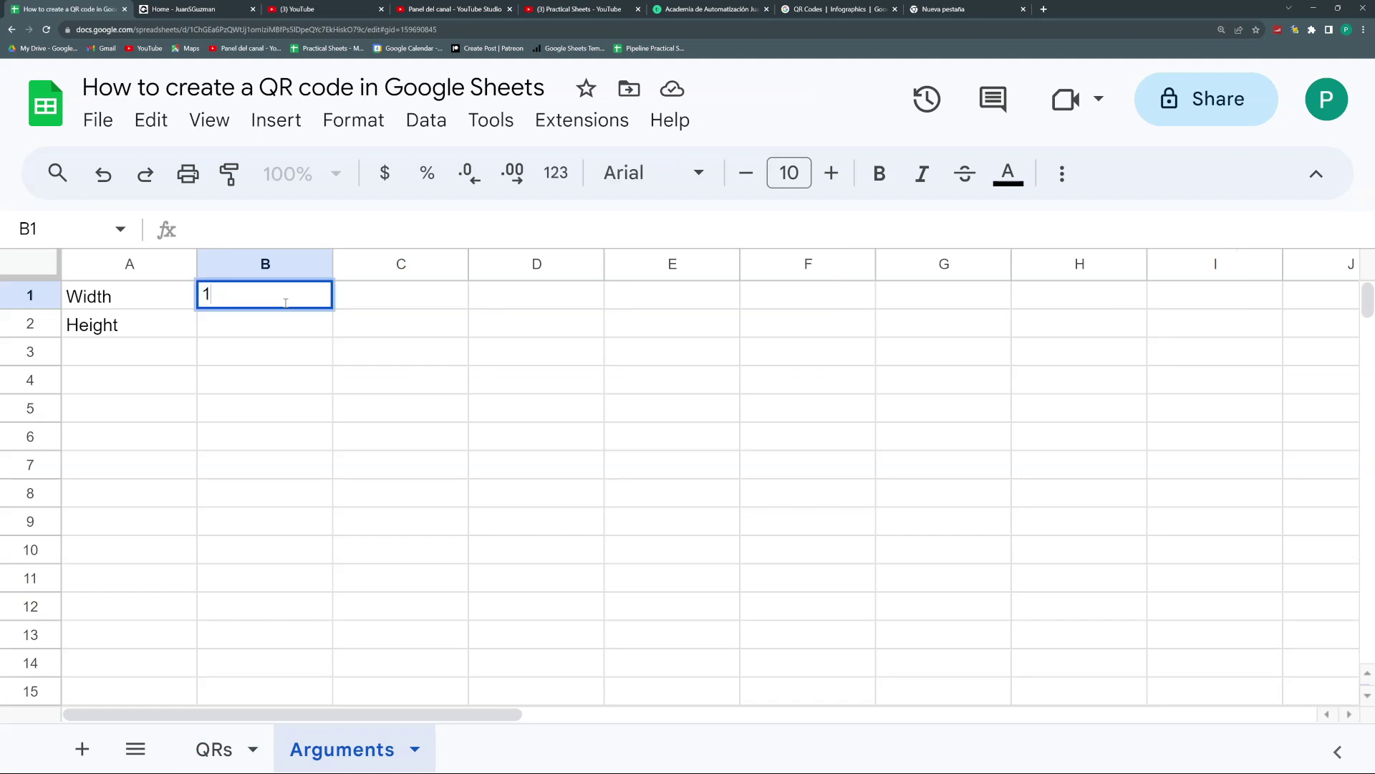
key("Return")
type("100")
key("Return")
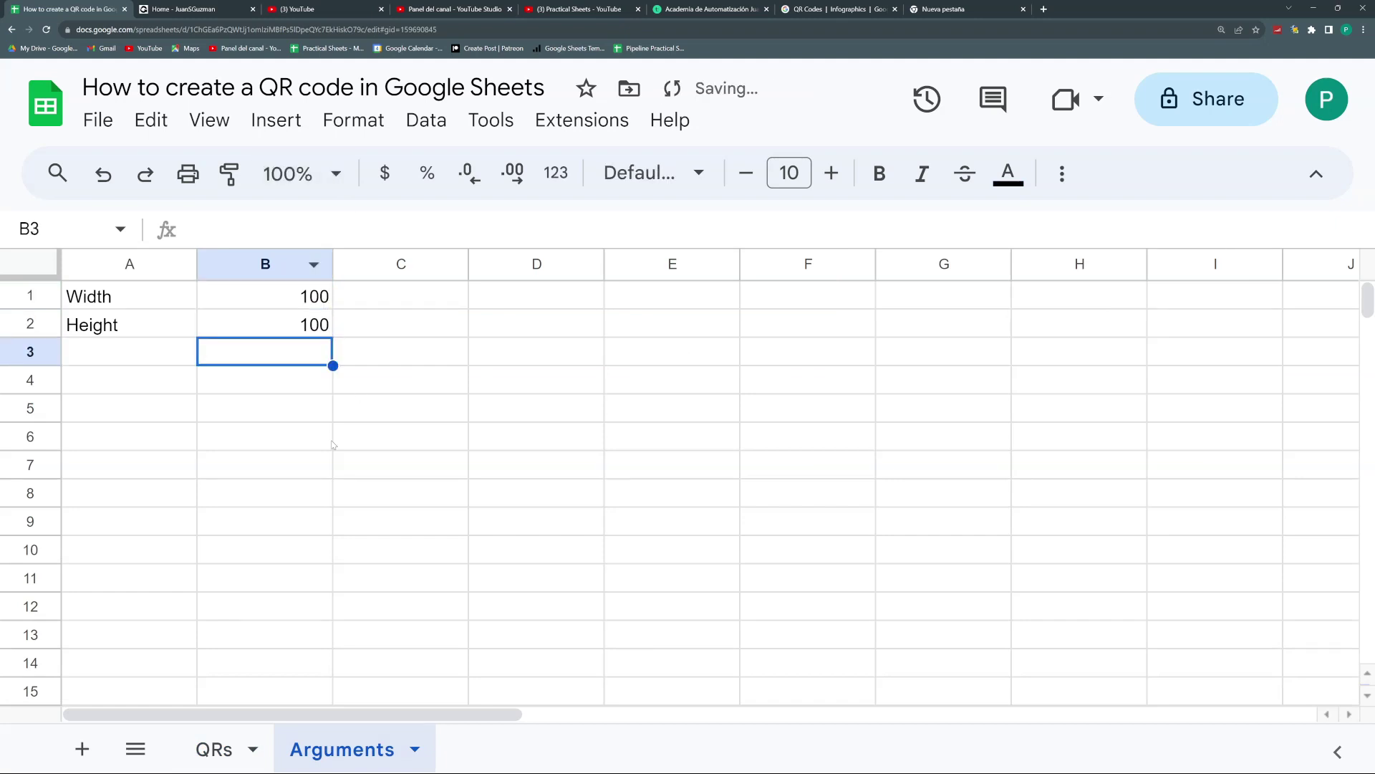
left_click(219, 747)
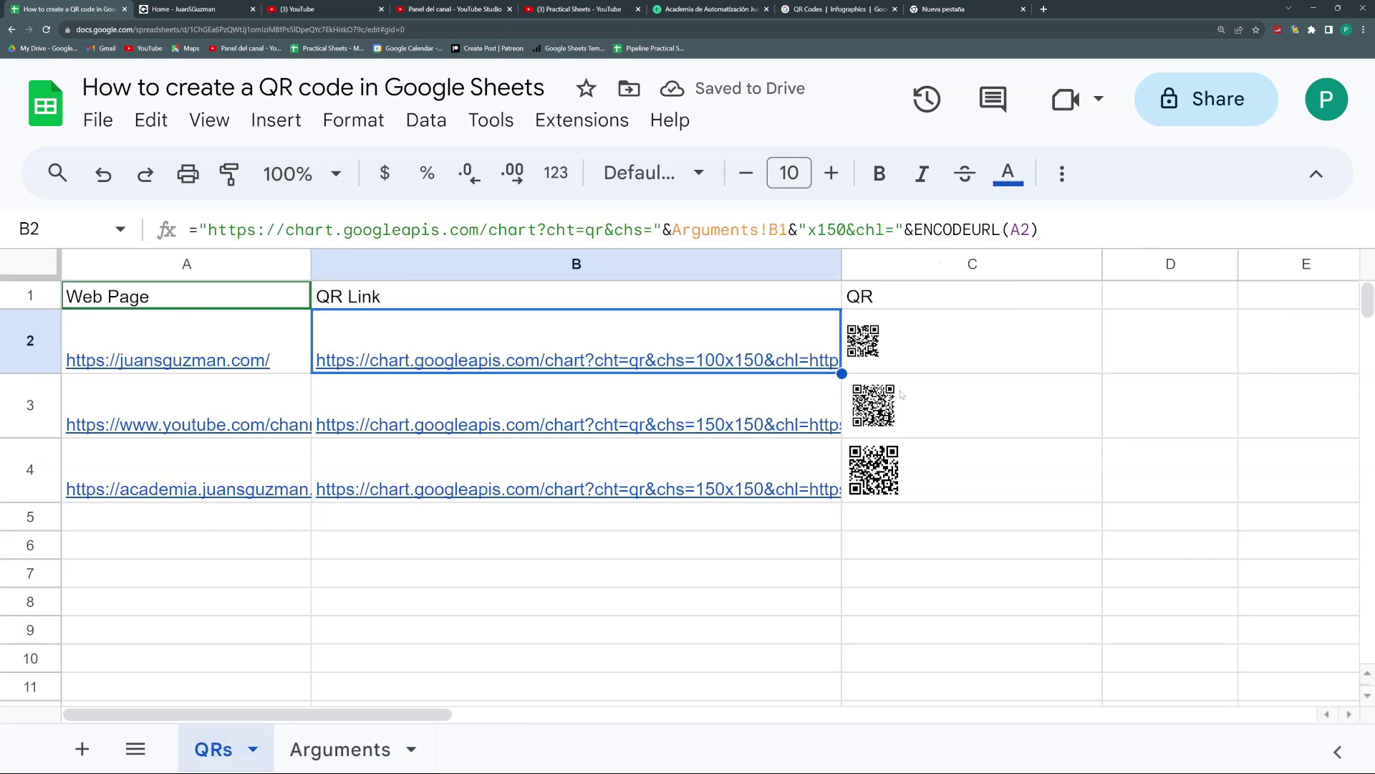
Replace the hard-coded 150 height in B2's formula with a reference to Arguments!B2.
double_click(832, 230)
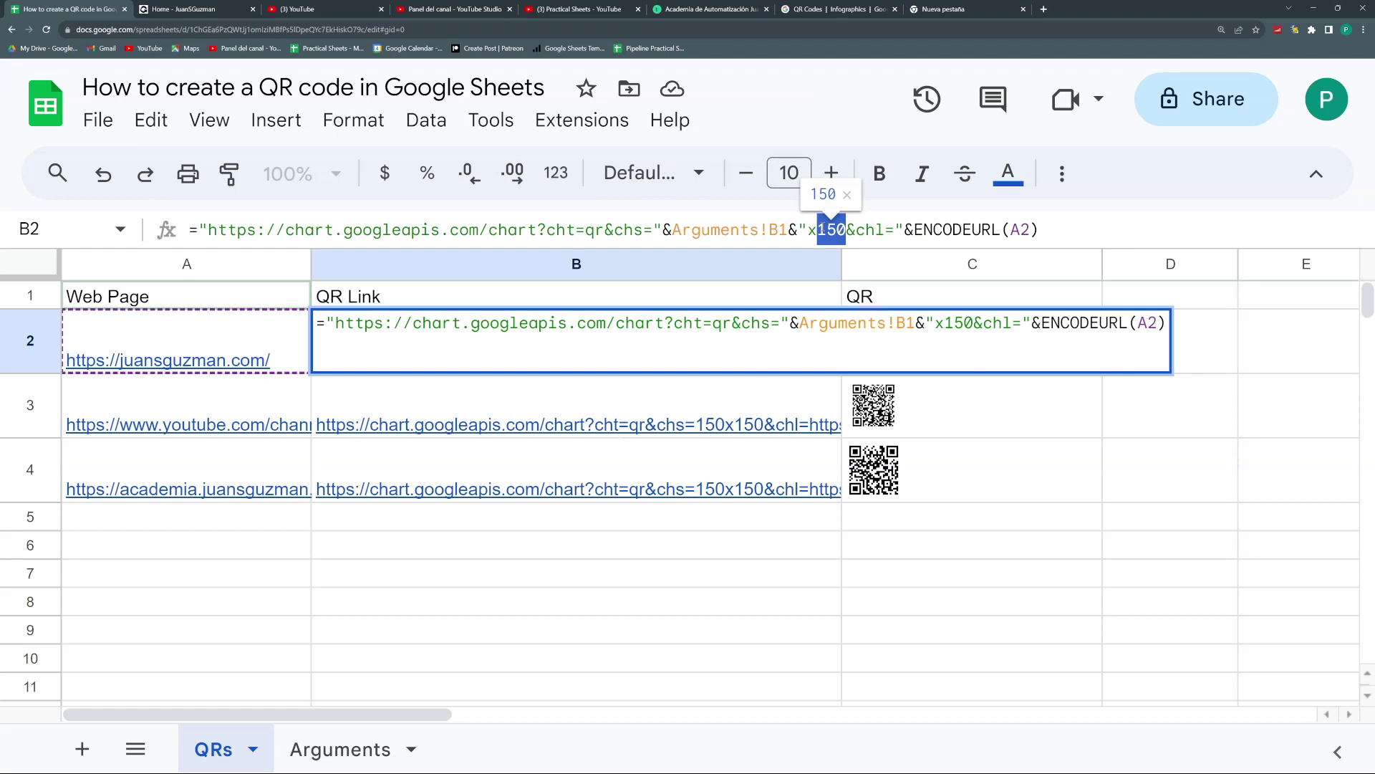
left_click(823, 230)
type("\"x\"")
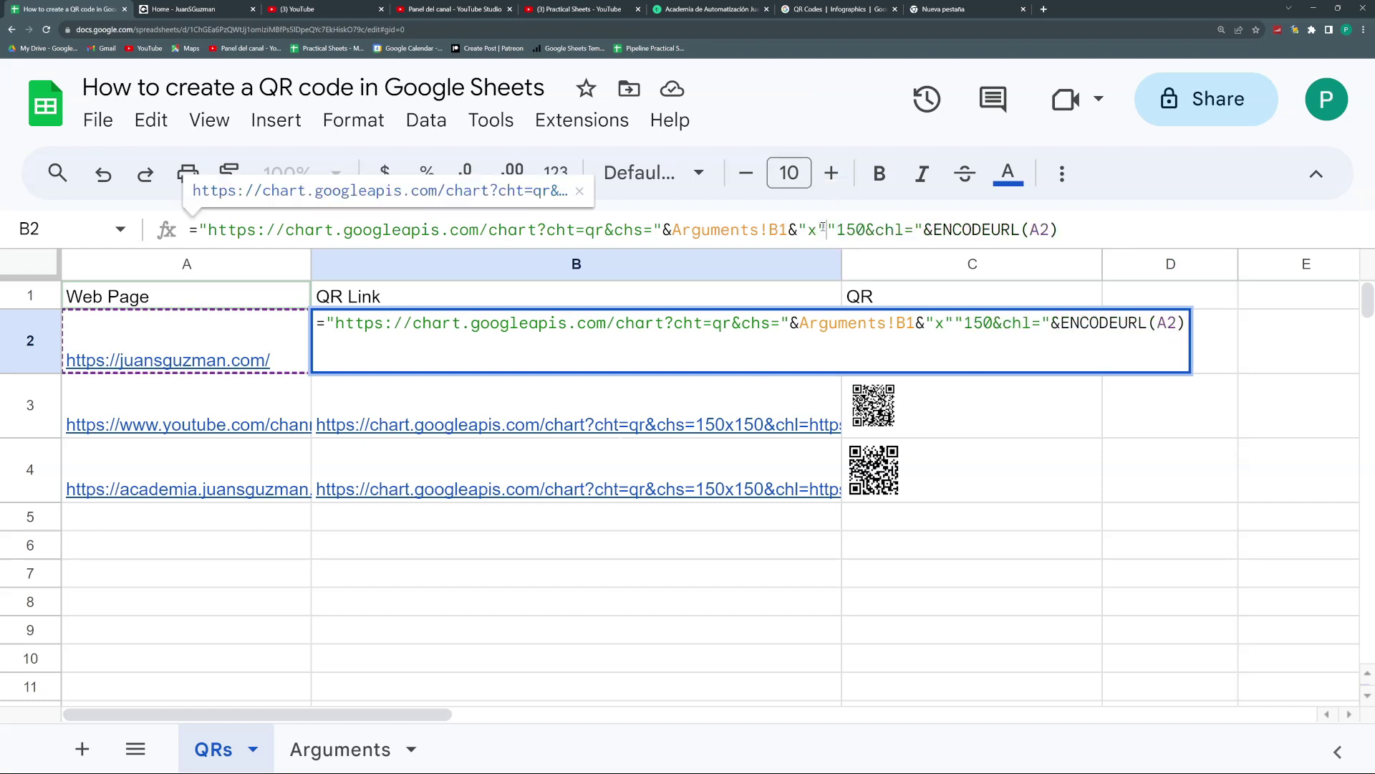
type("&")
key("Right")
key("Right")
type("\"x\"")
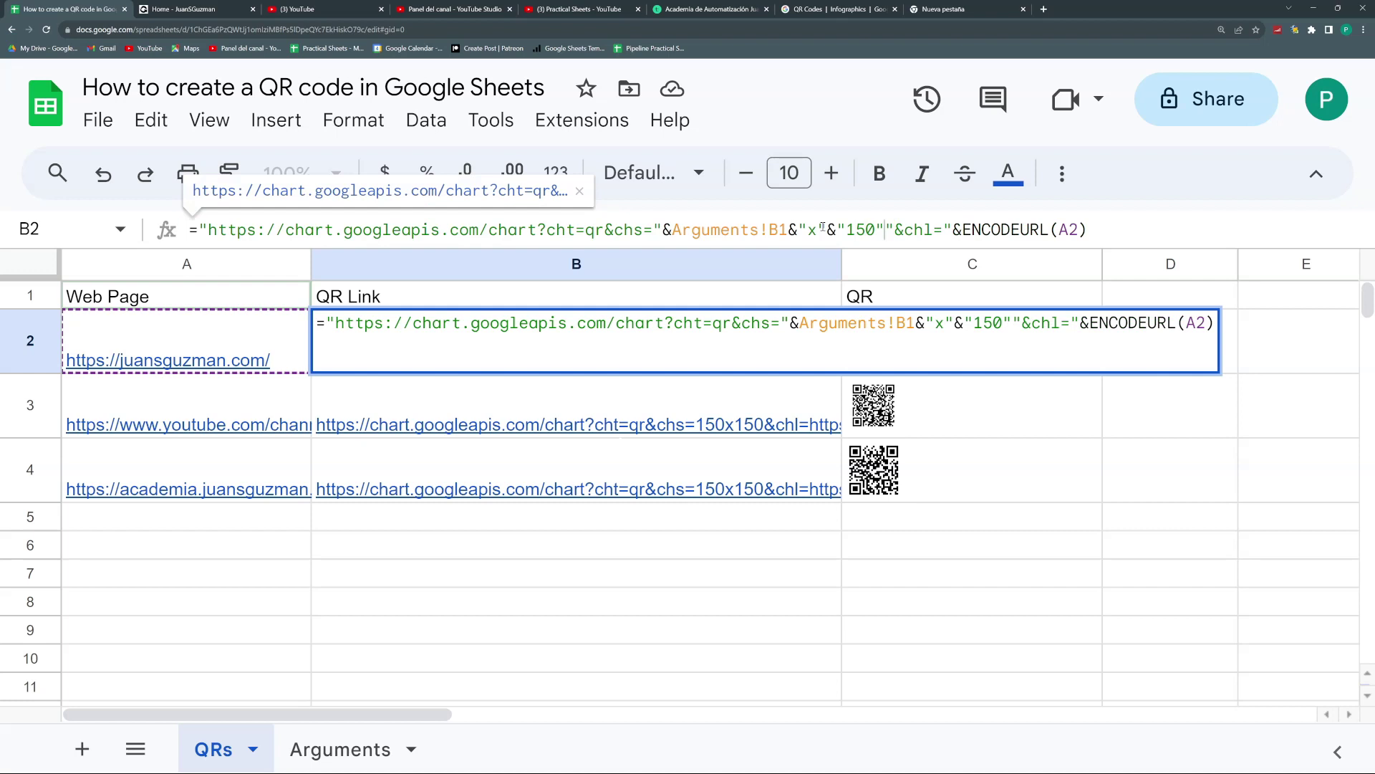
type("&")
key("shift+Left")
key("shift+Left")
key("shift+Left")
key("shift+Left")
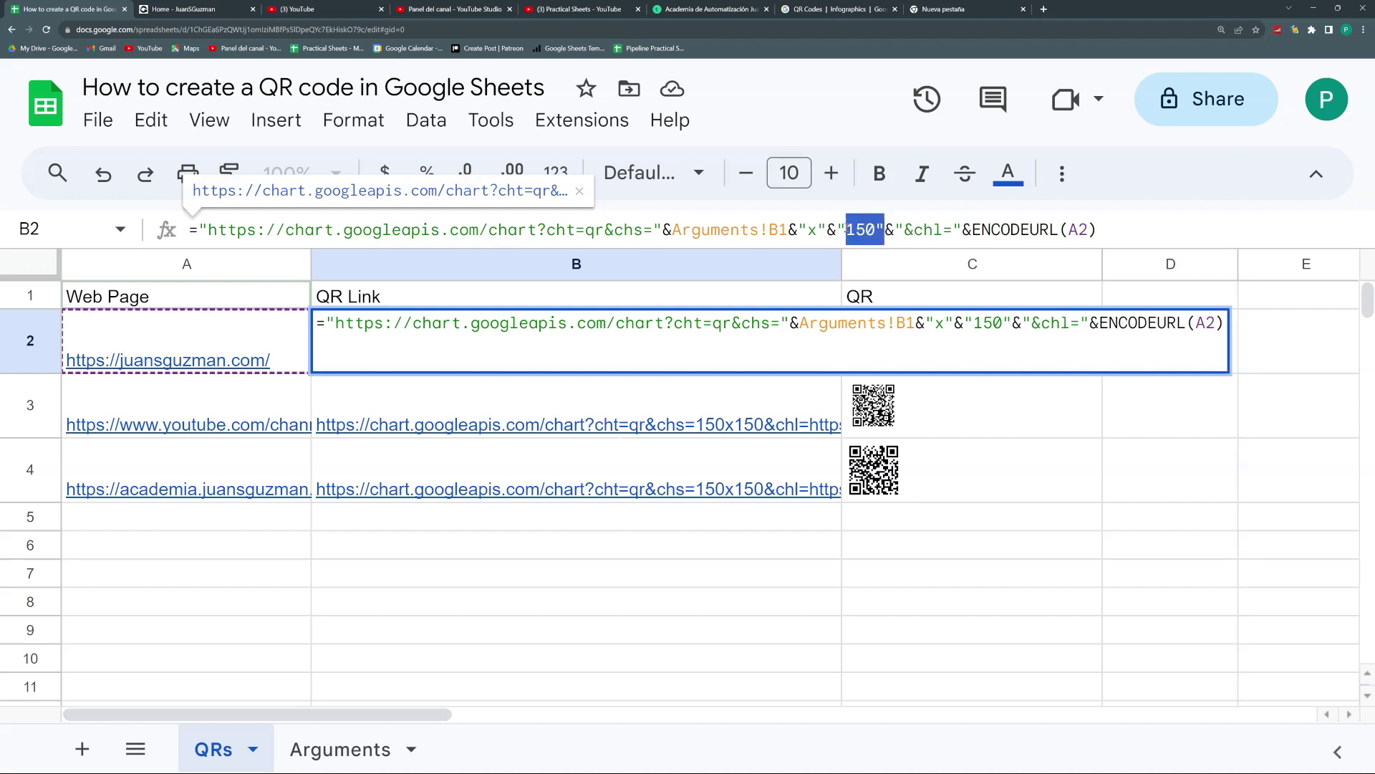
key("BackSpace")
key("BackSpace")
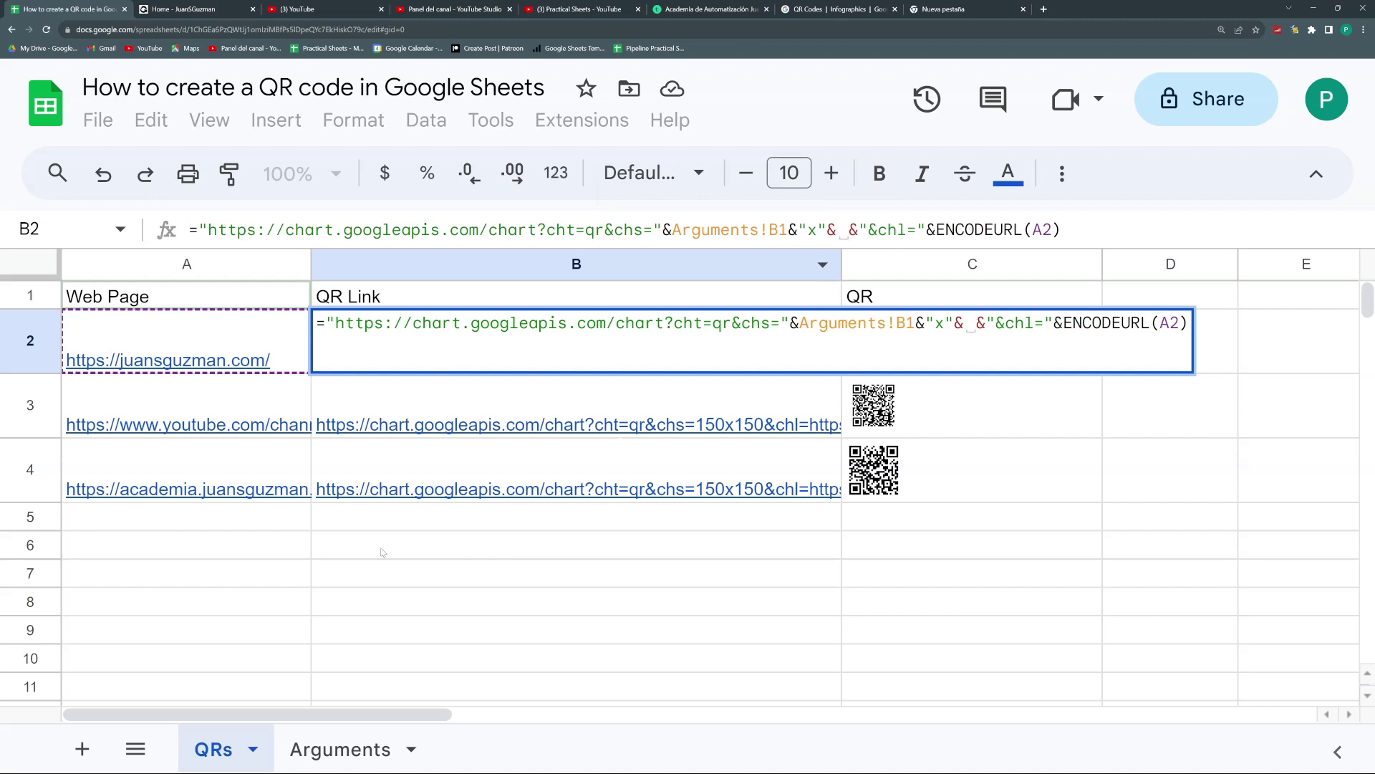
left_click(323, 759)
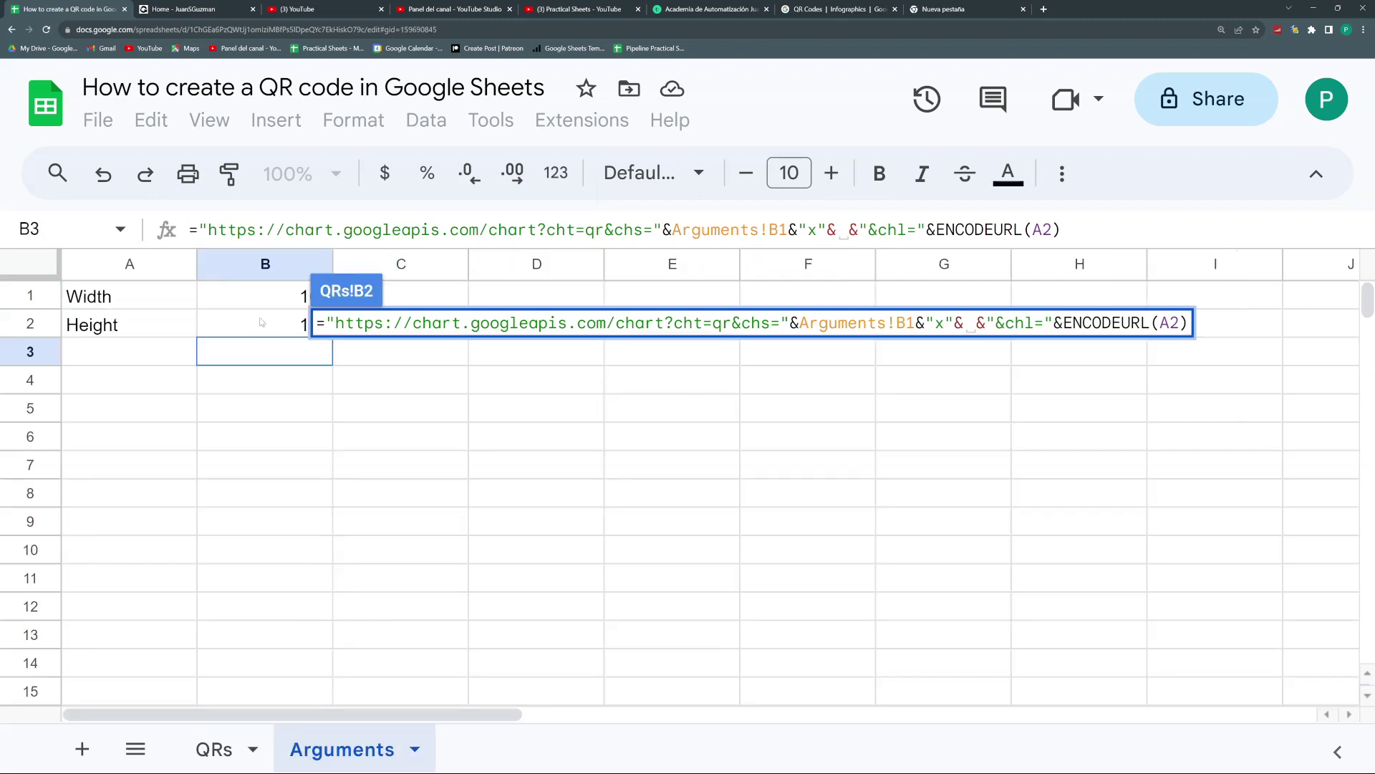
left_click(261, 326)
key("Return")
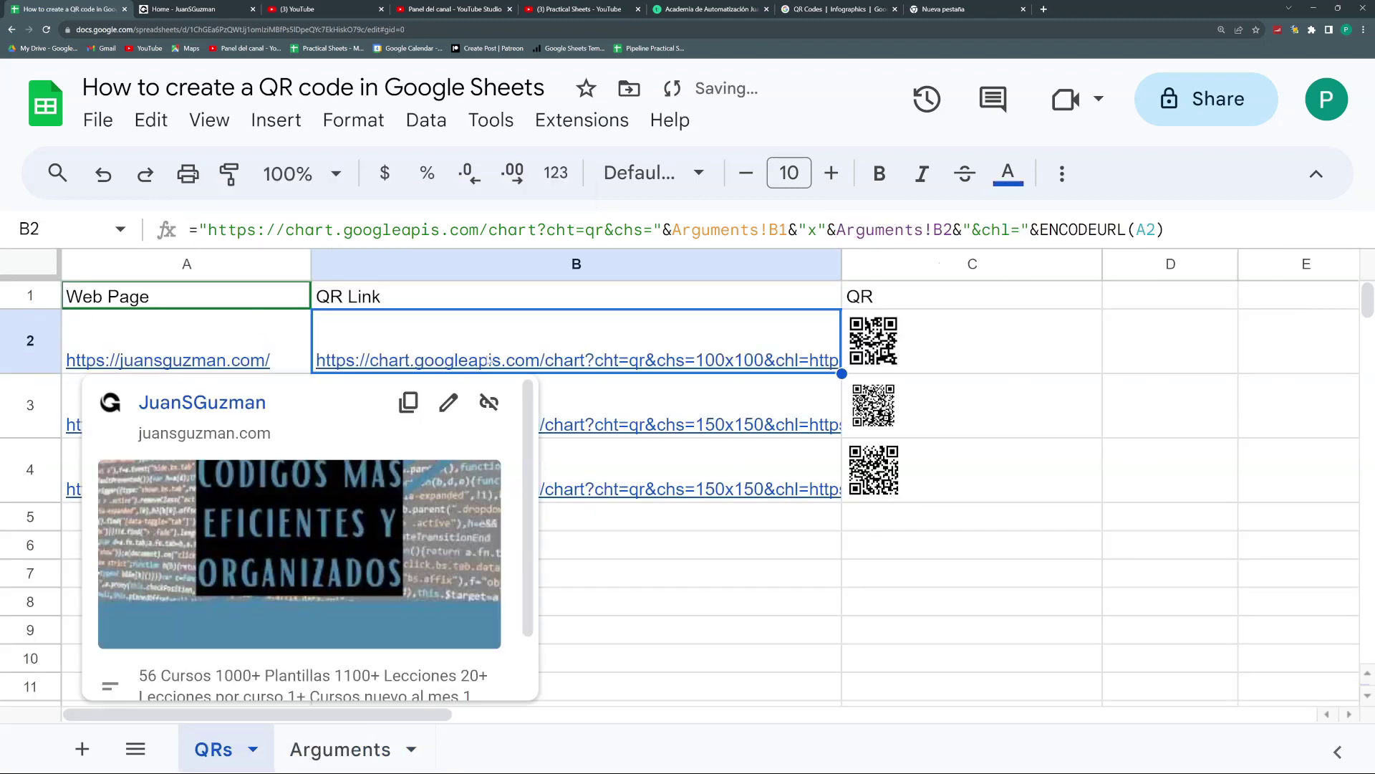
Make both Arguments references in B2's formula absolute with F4.
double_click(781, 229)
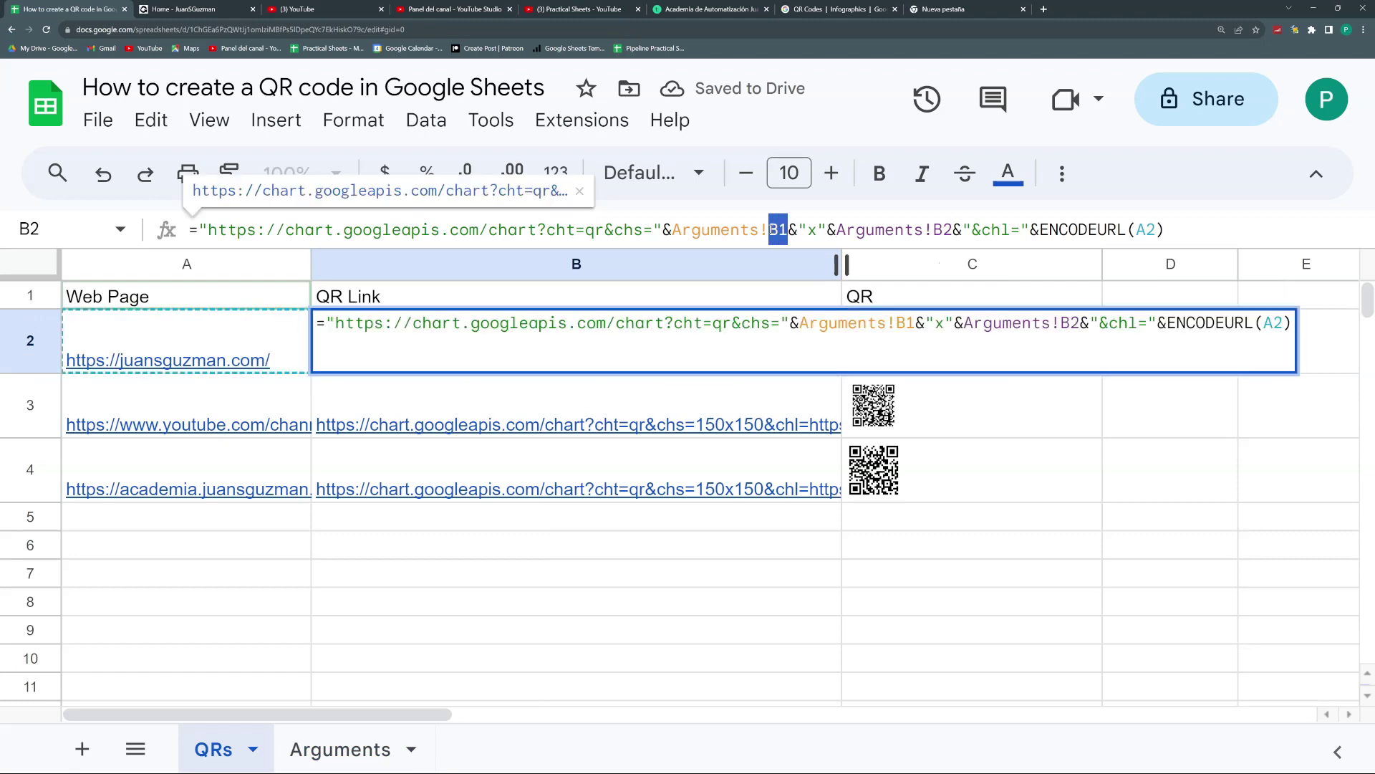
key("F4")
left_click_drag(974, 229, 954, 230)
key("F4")
key("Return")
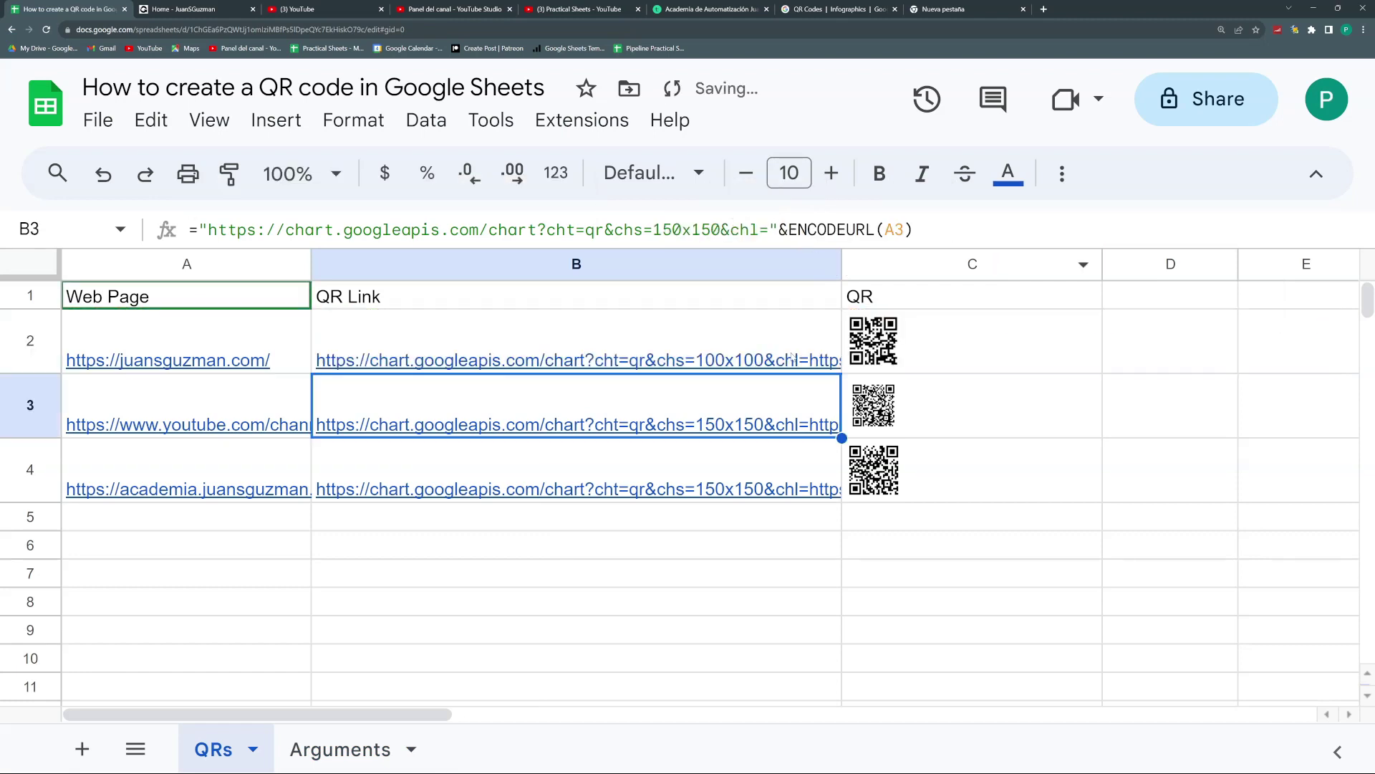
Fill B2's QR Link formula down to B4 and set Arguments Width and Height to 300.
left_click(793, 357)
left_click_drag(842, 373, 788, 492)
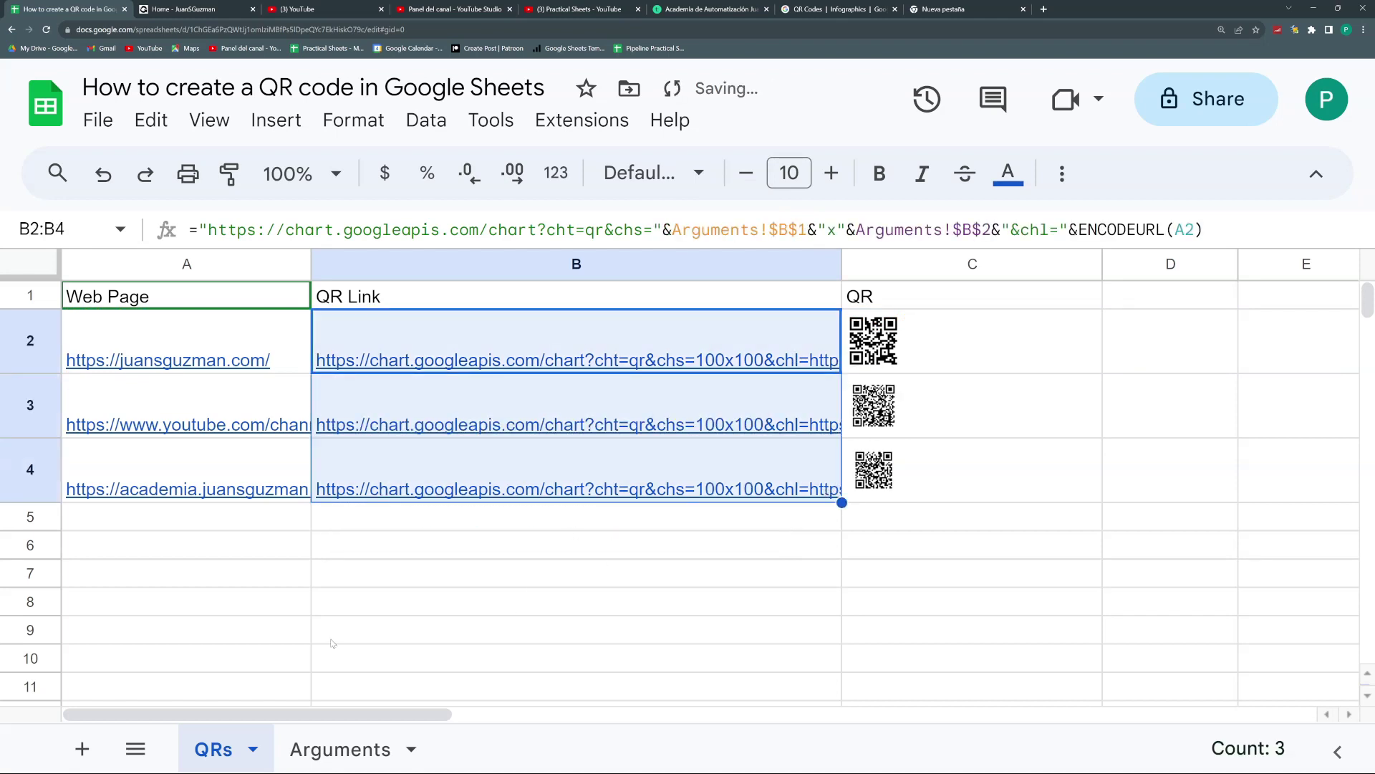
left_click(318, 746)
left_click(313, 295)
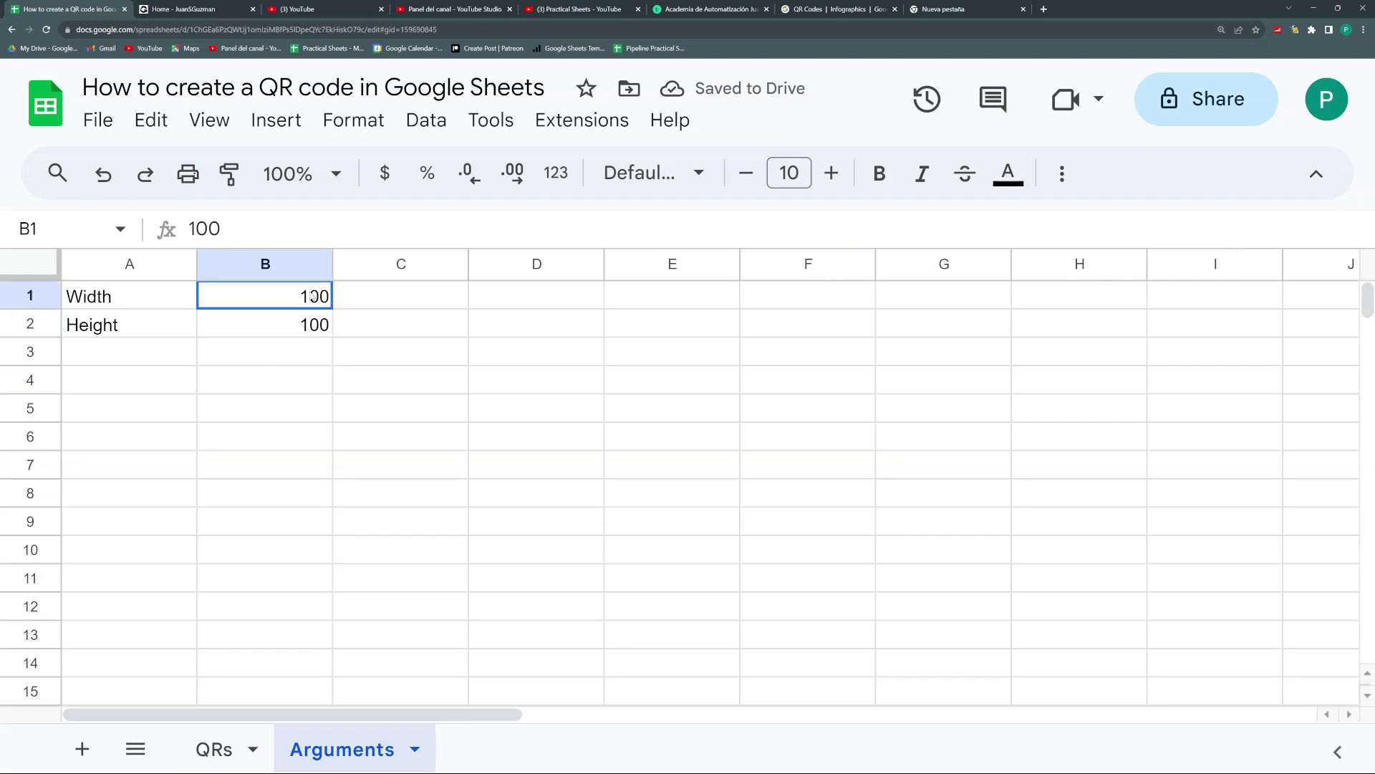
type("300")
key("Return")
type("300")
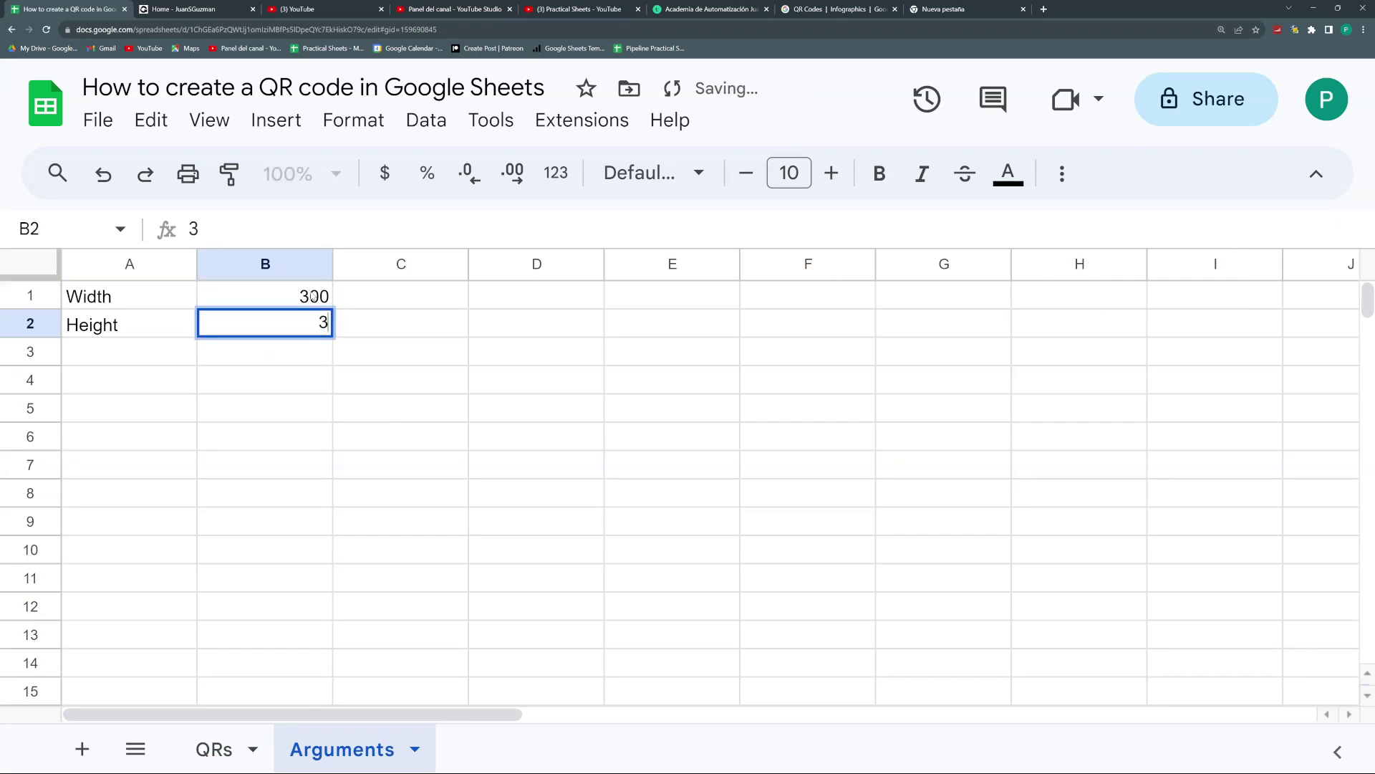
key("Return")
left_click(230, 748)
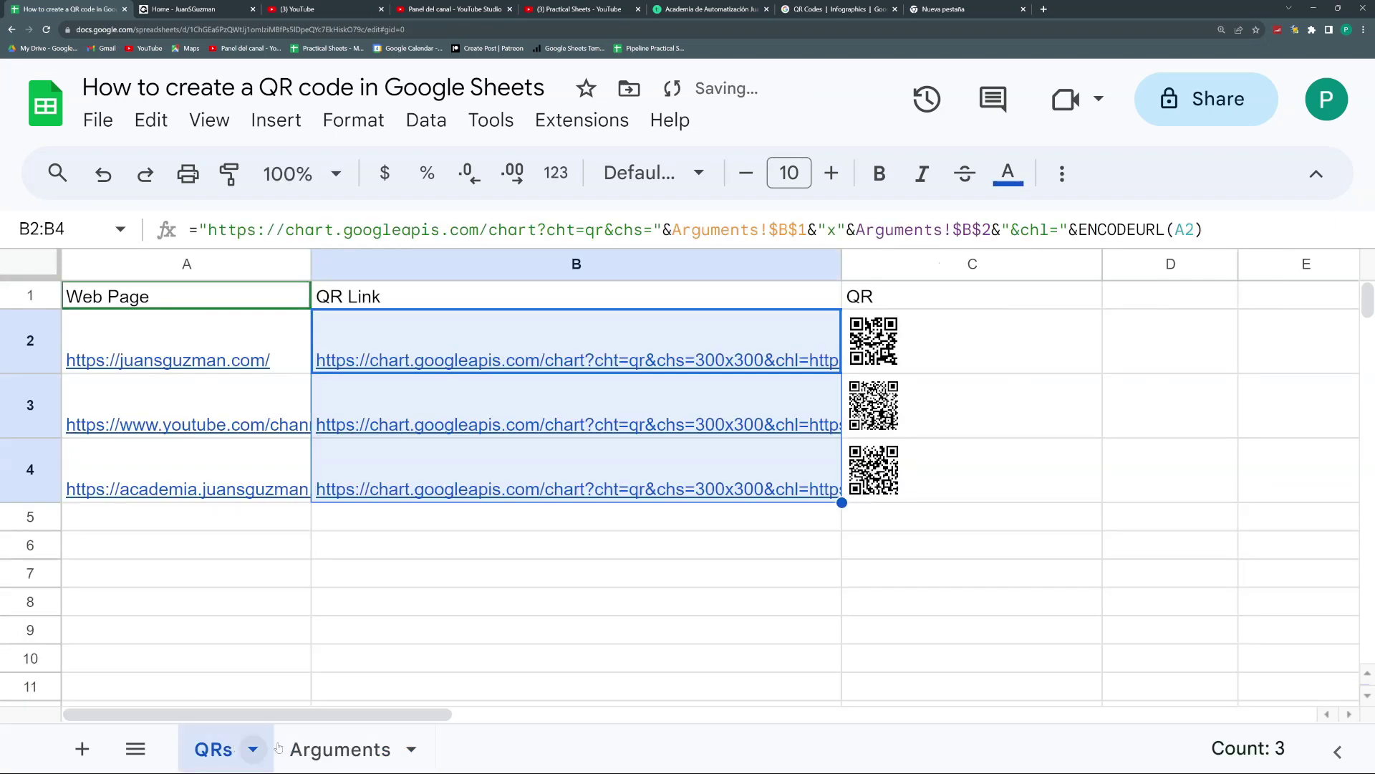
left_click(942, 331)
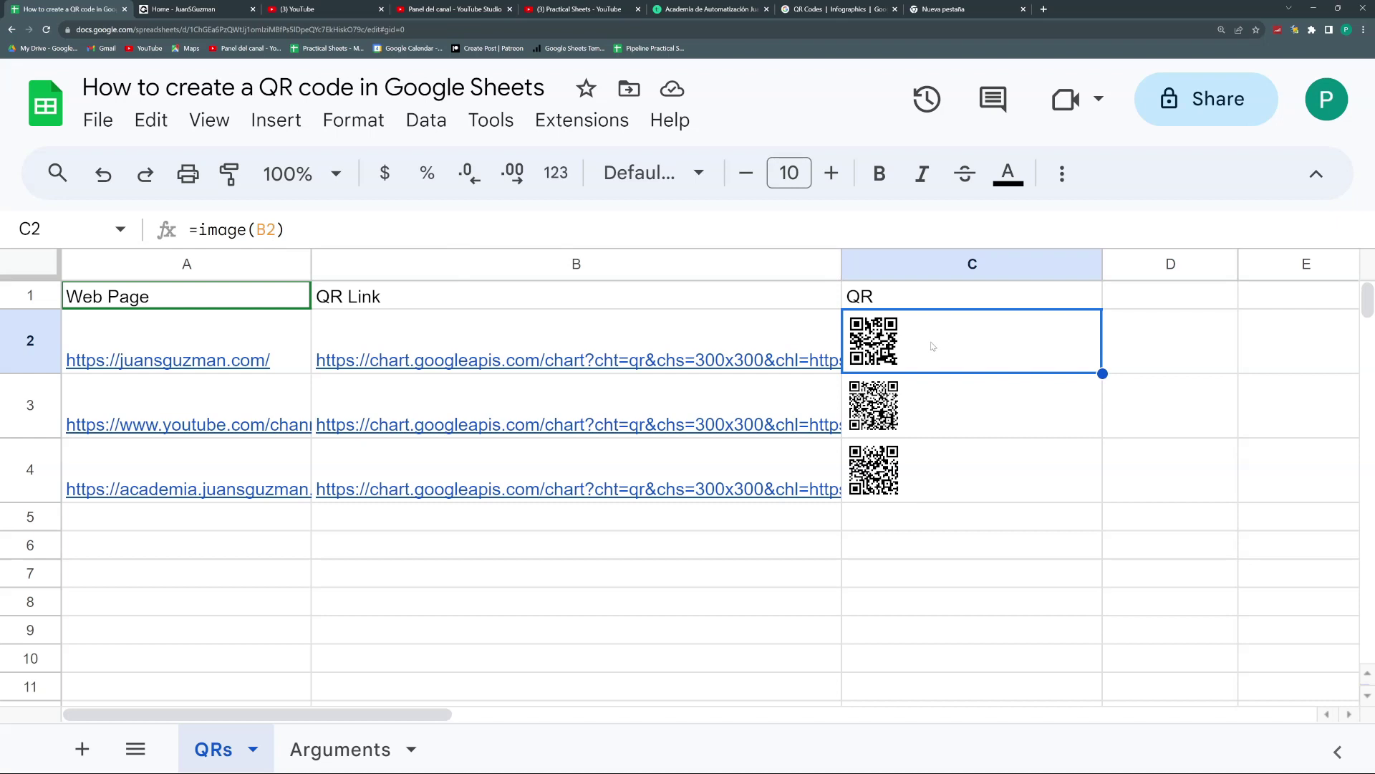
Try adding a sizing-mode argument to C2's =image(B2) after reading the IMAGE documentation, then recommit it.
double_click(972, 362)
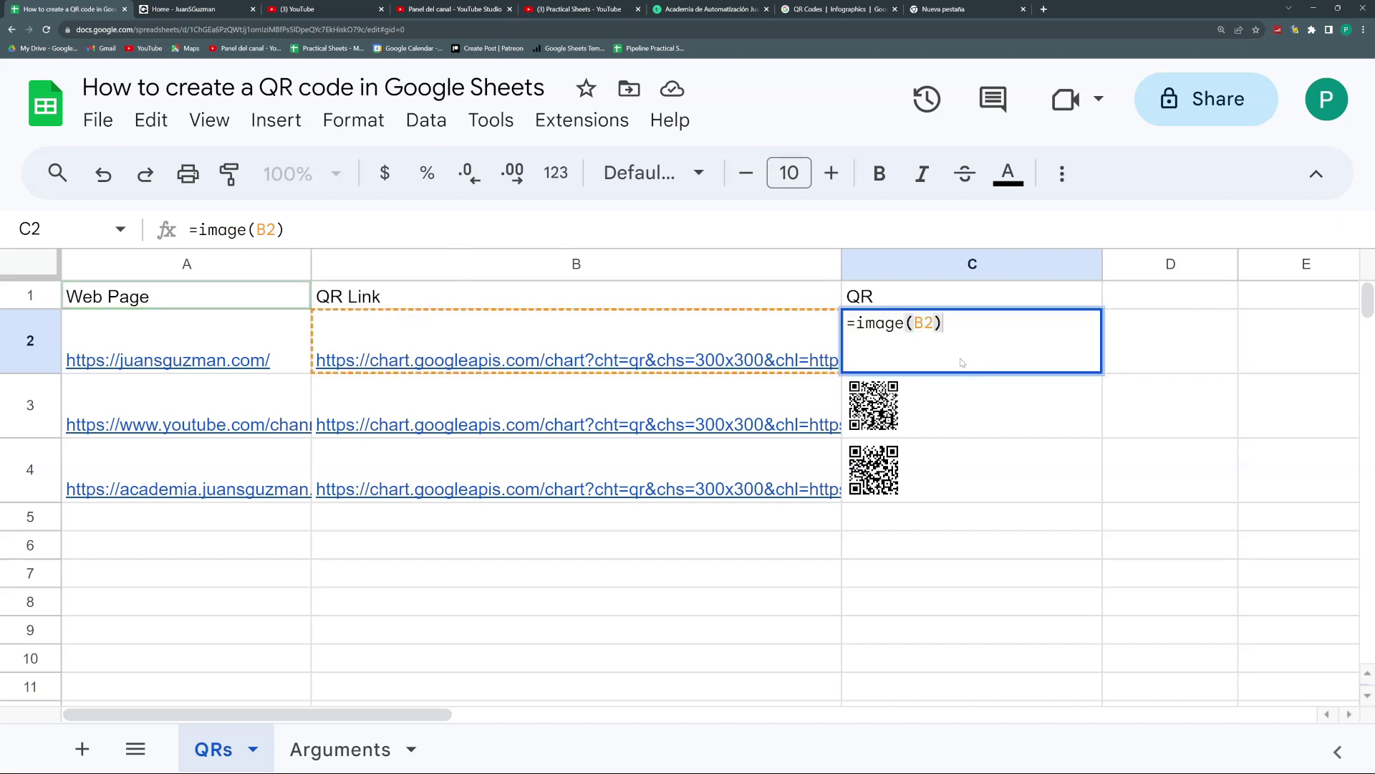
left_click(930, 323)
type(",")
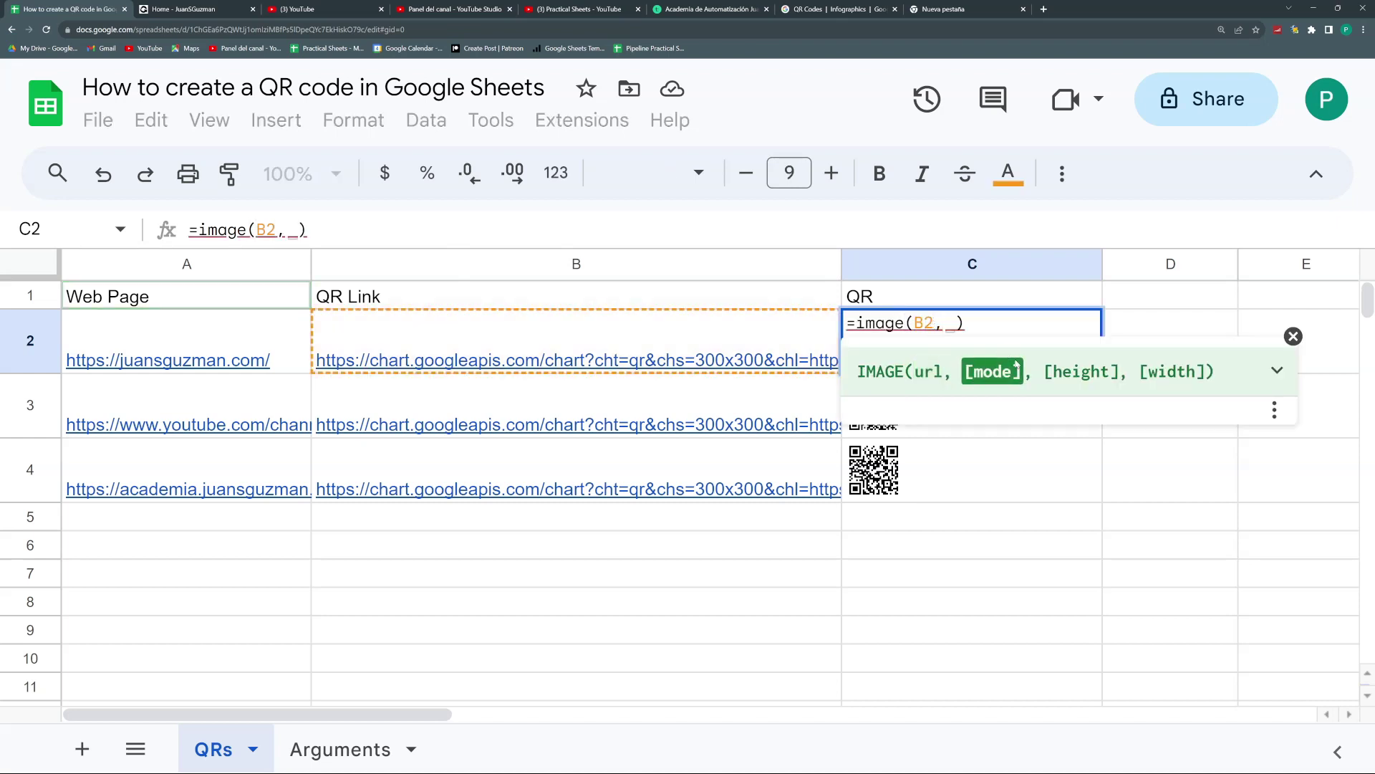
left_click(1277, 369)
scroll(1009, 561, "down", 3)
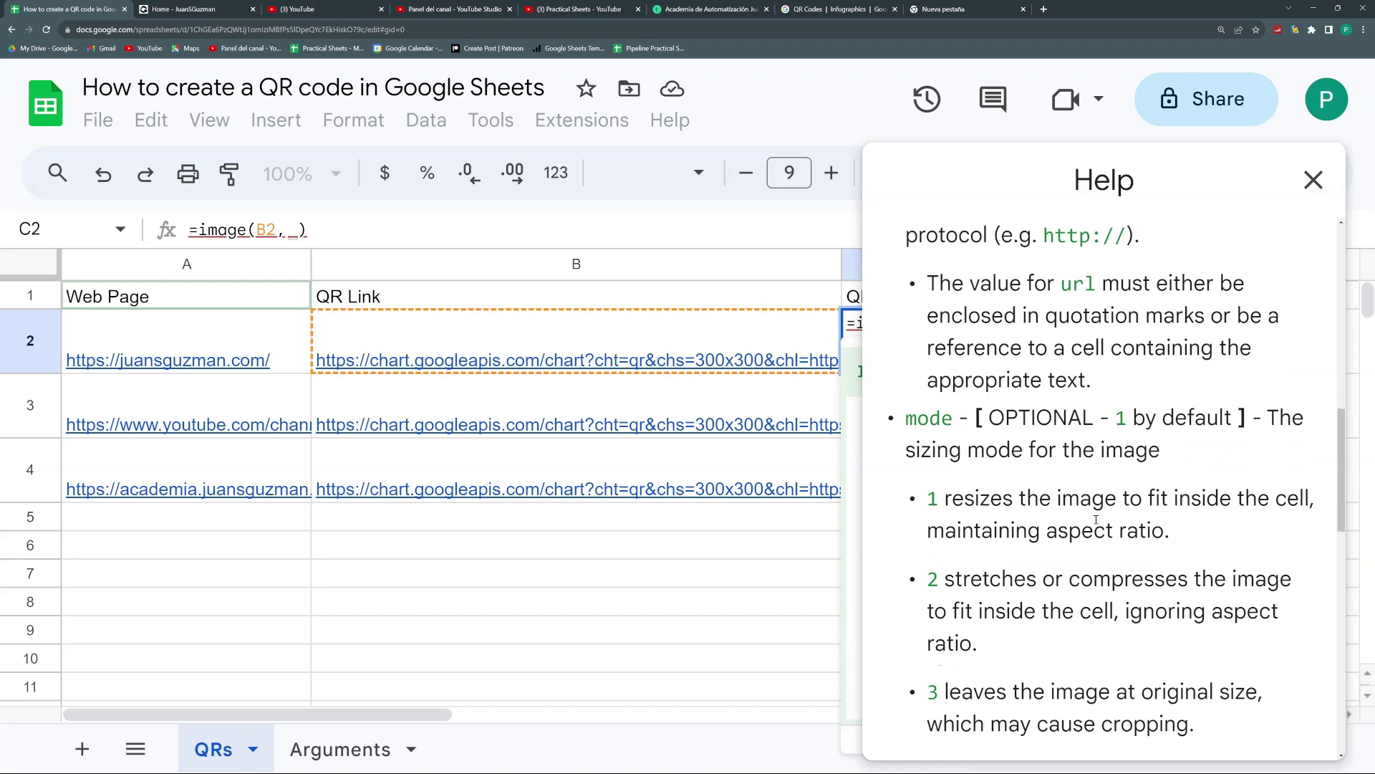
scroll(1044, 530, "down", 1)
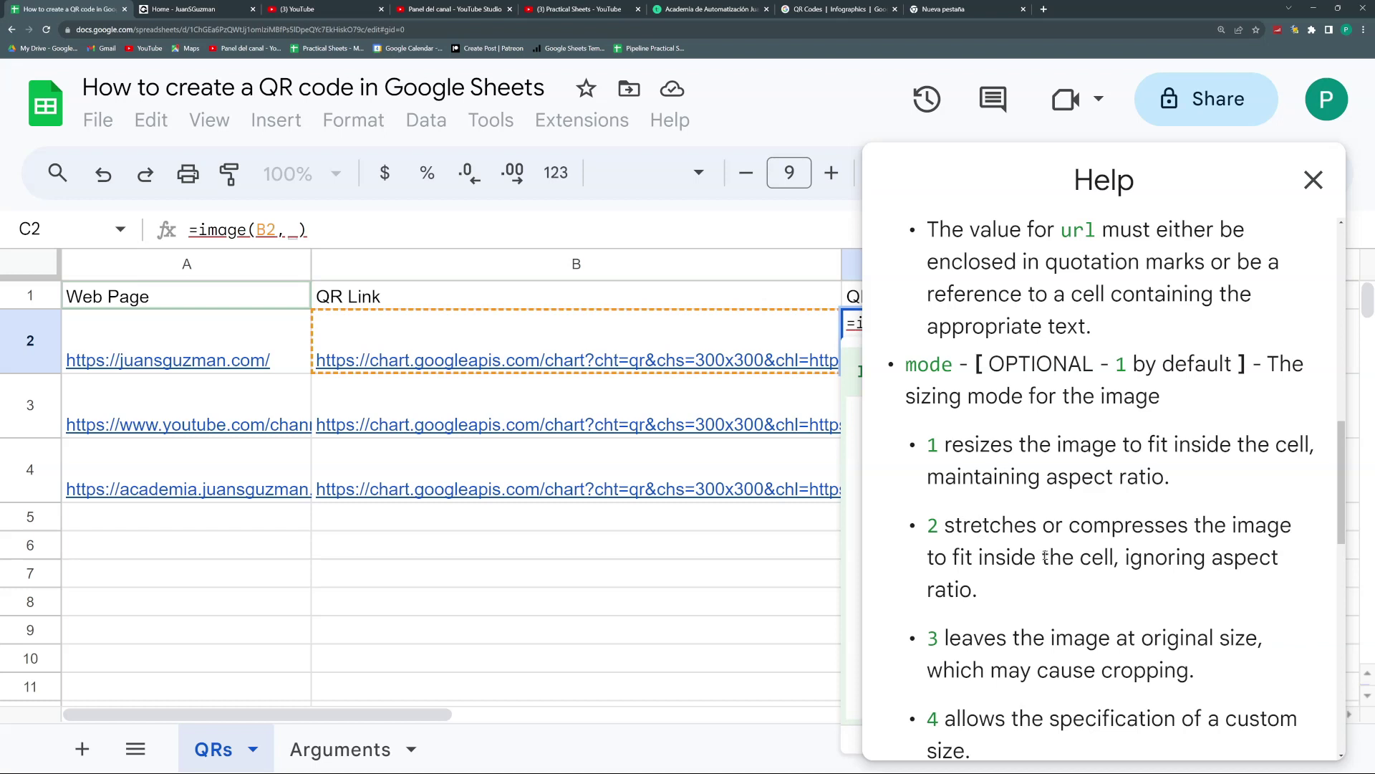
scroll(996, 605, "down", 2)
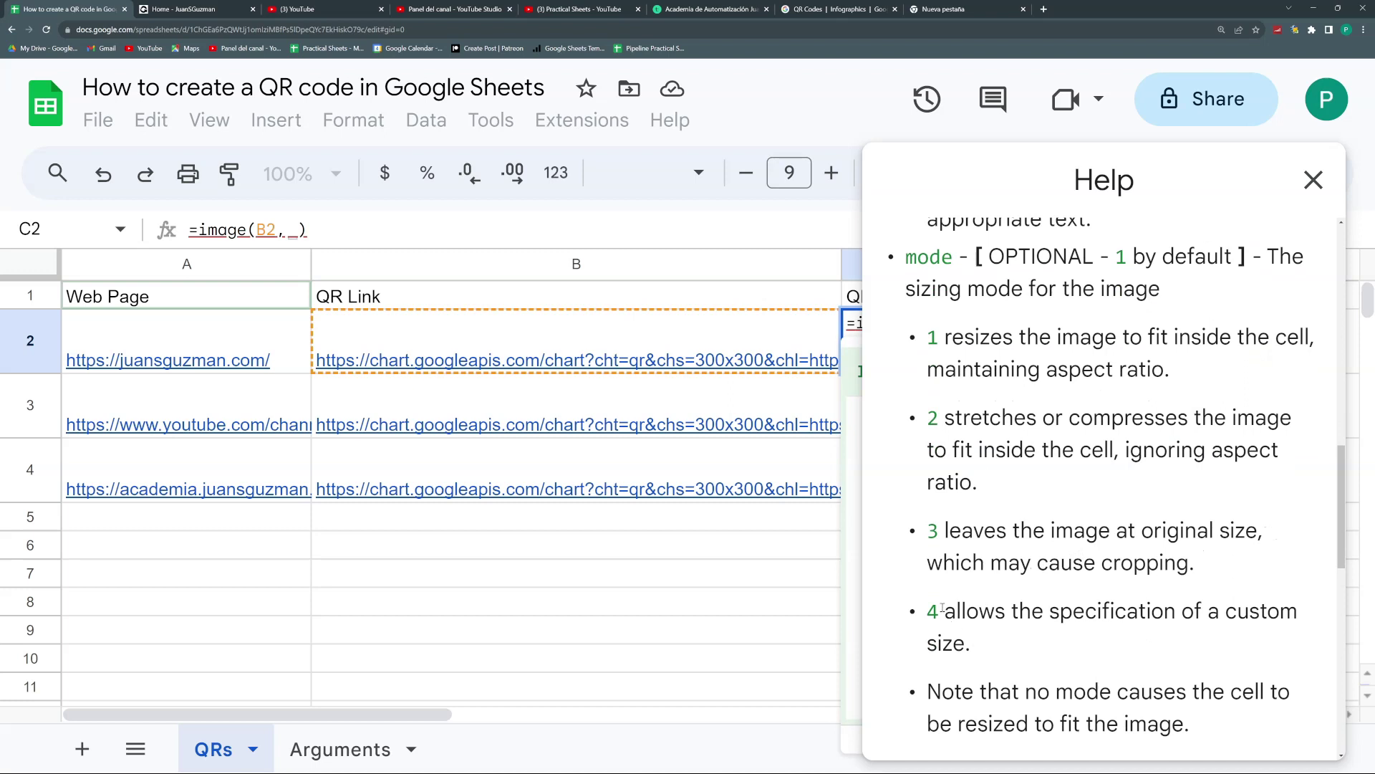
left_click(1313, 180)
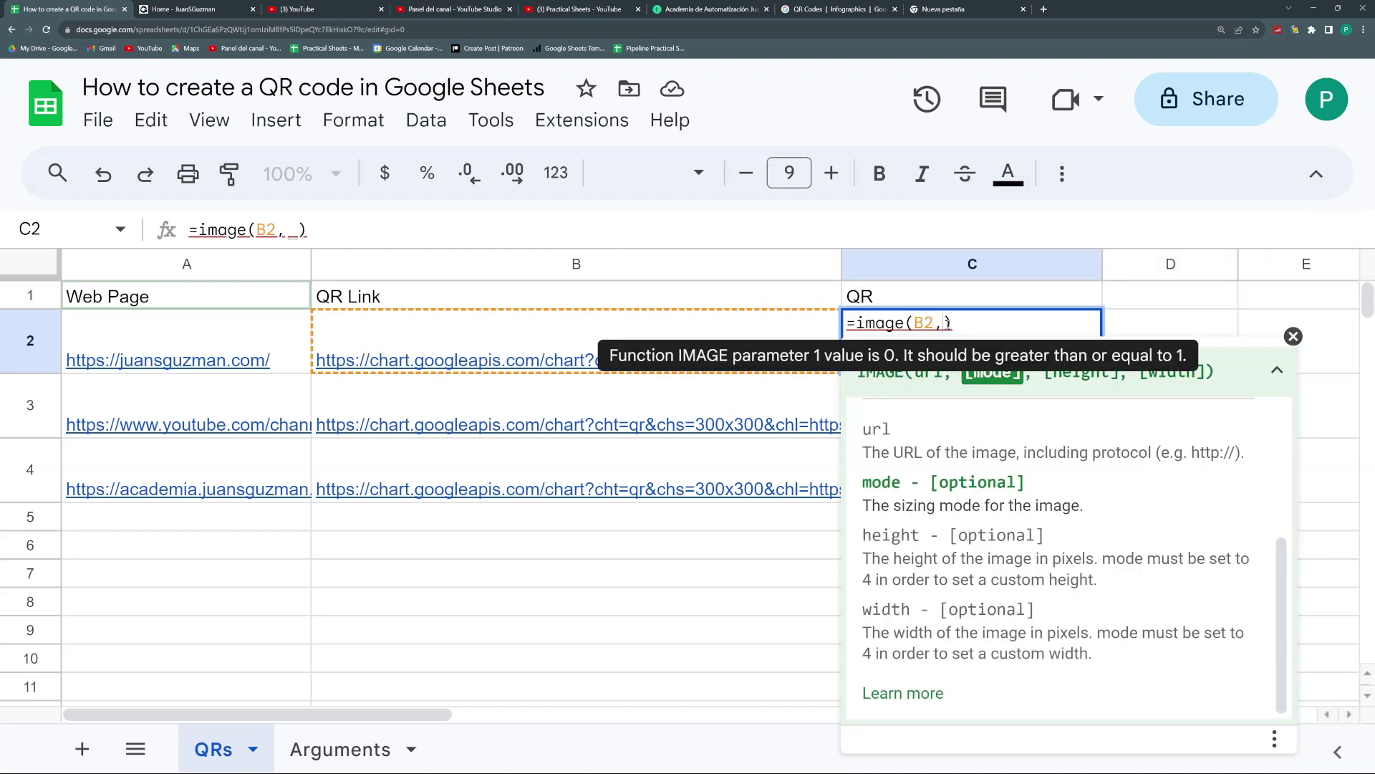
key("BackSpace")
key("BackSpace")
key("Return")
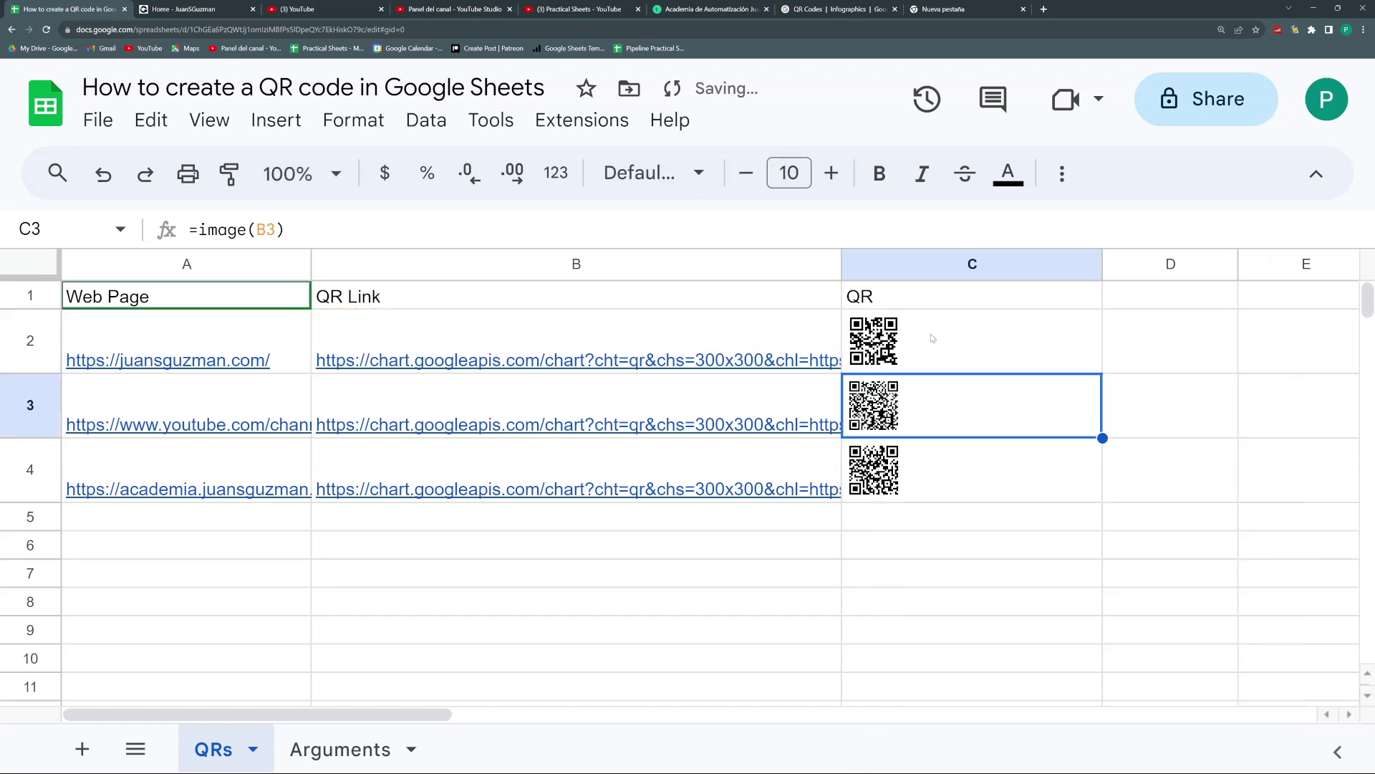
Switch C2 to =image(B2,2) stretch mode and adjust column C's width.
left_click(932, 338)
left_click(298, 229)
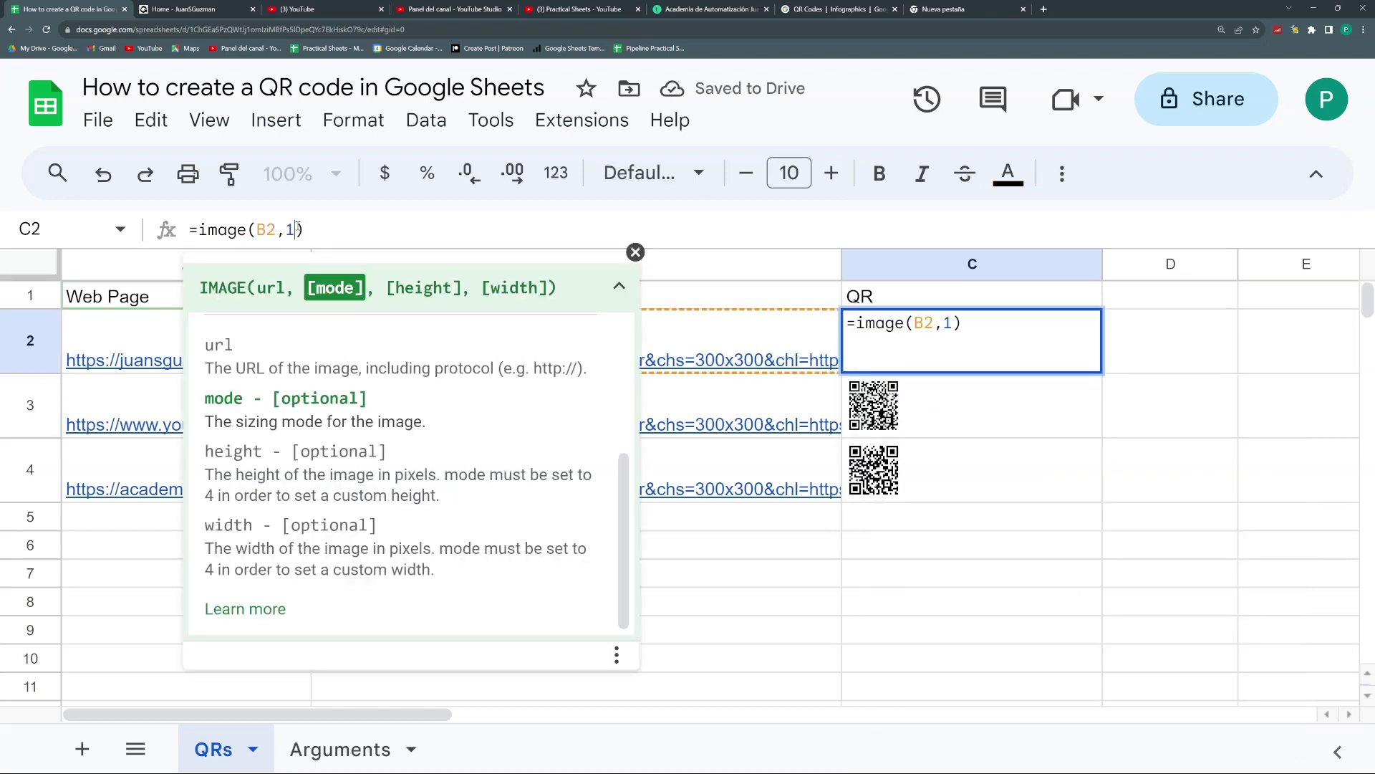
key("BackSpace")
type("2")
key("Return")
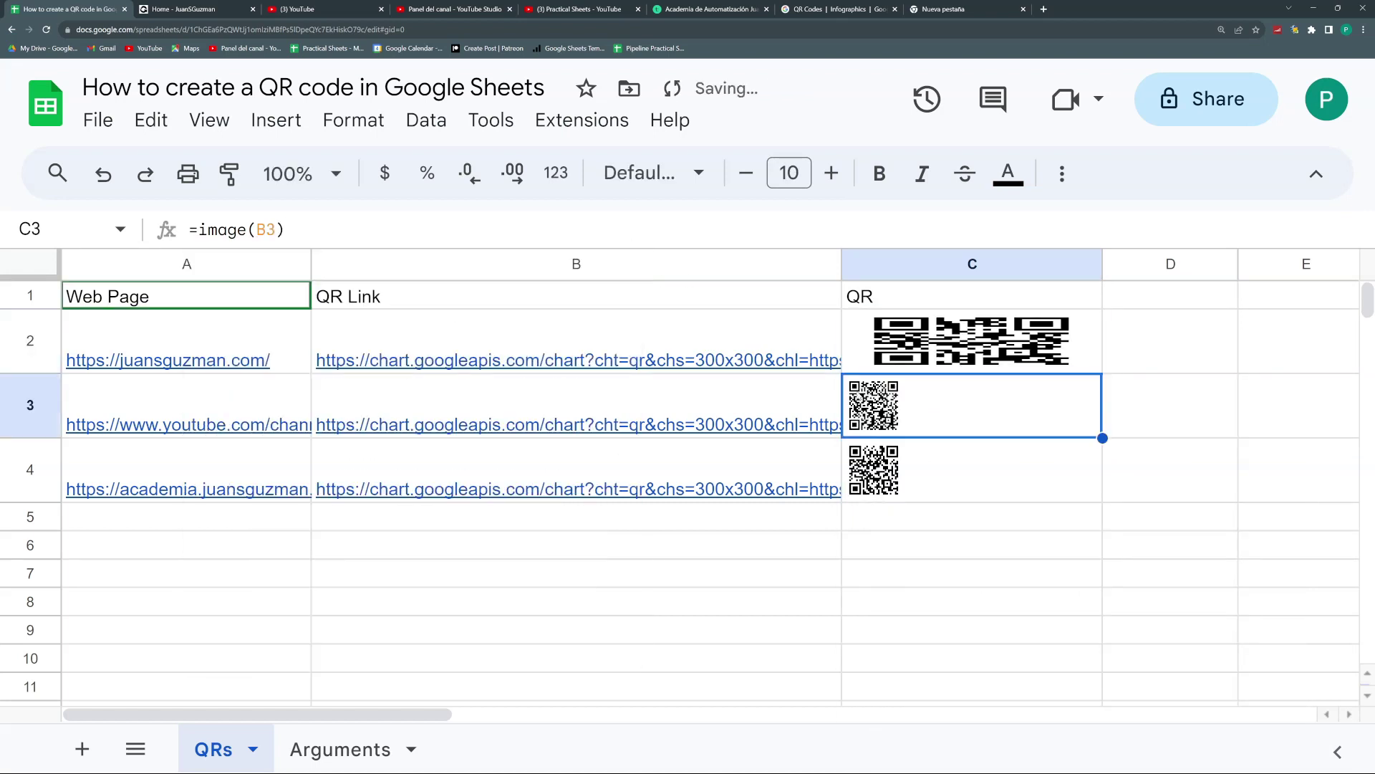
left_click(919, 348)
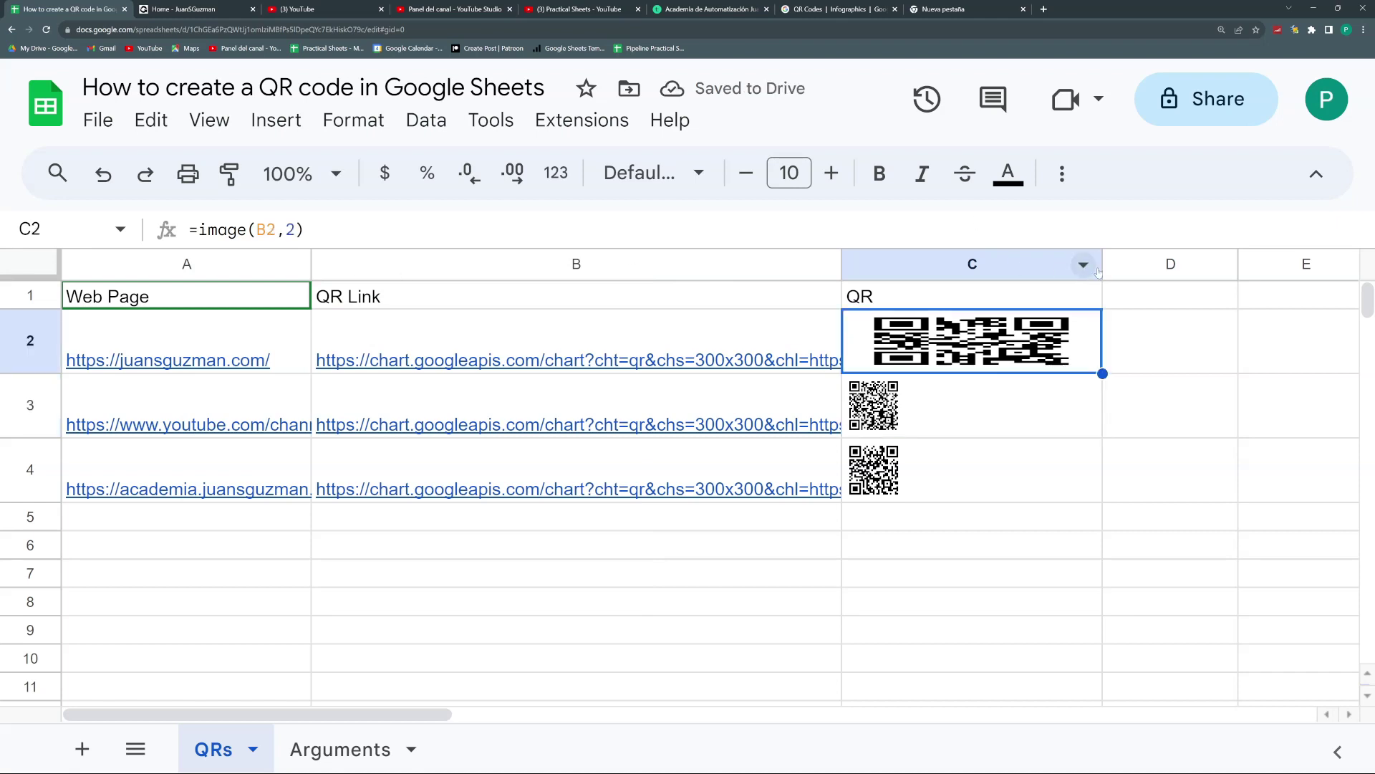
left_click_drag(1173, 270, 1018, 271)
double_click(290, 230)
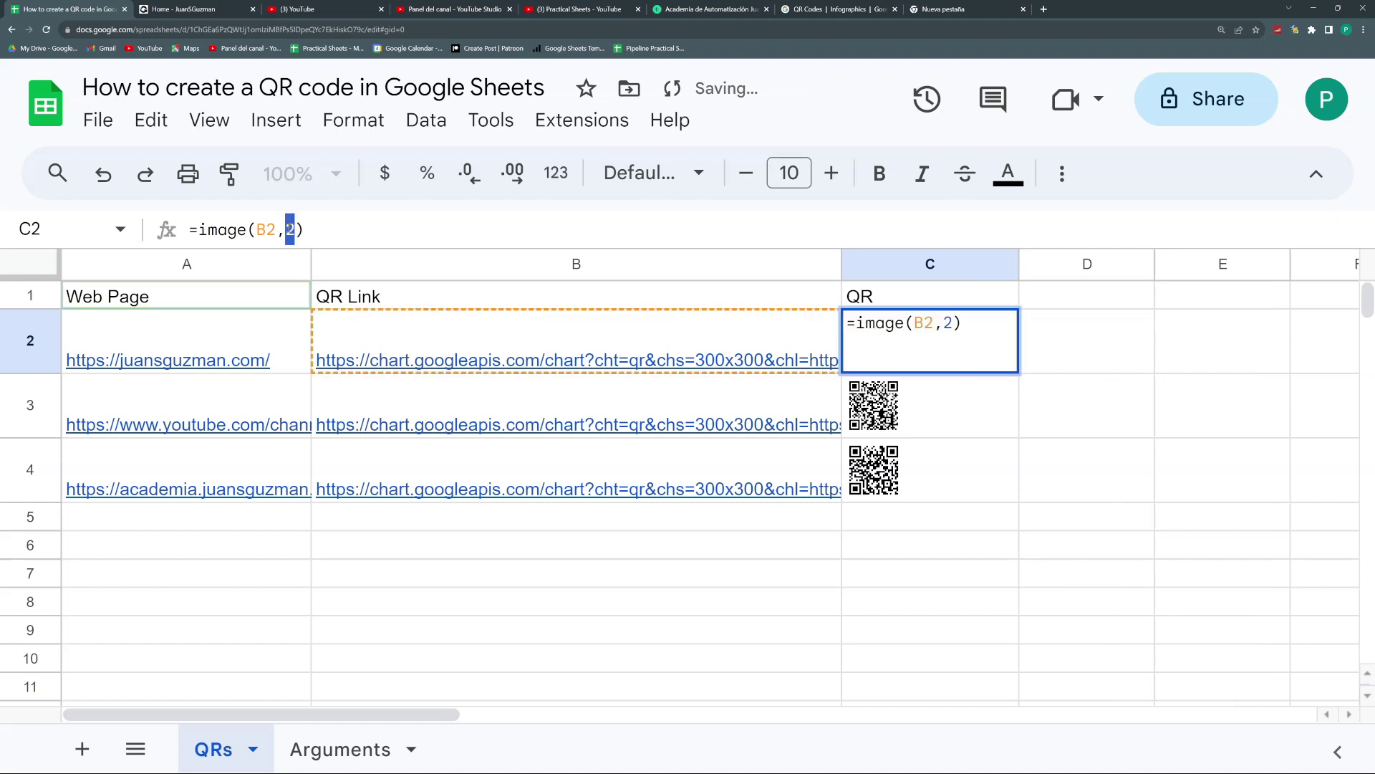
key("Return")
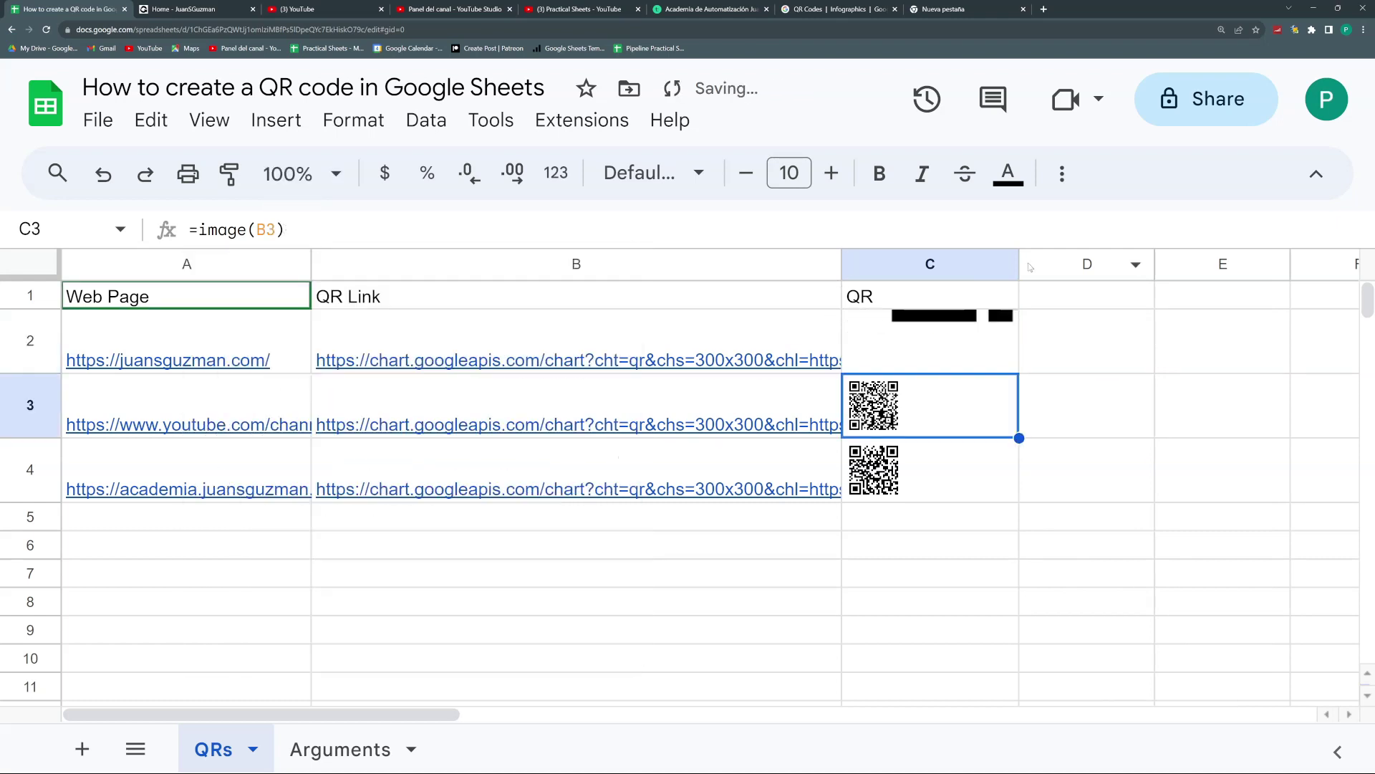
left_click_drag(1019, 264, 1140, 264)
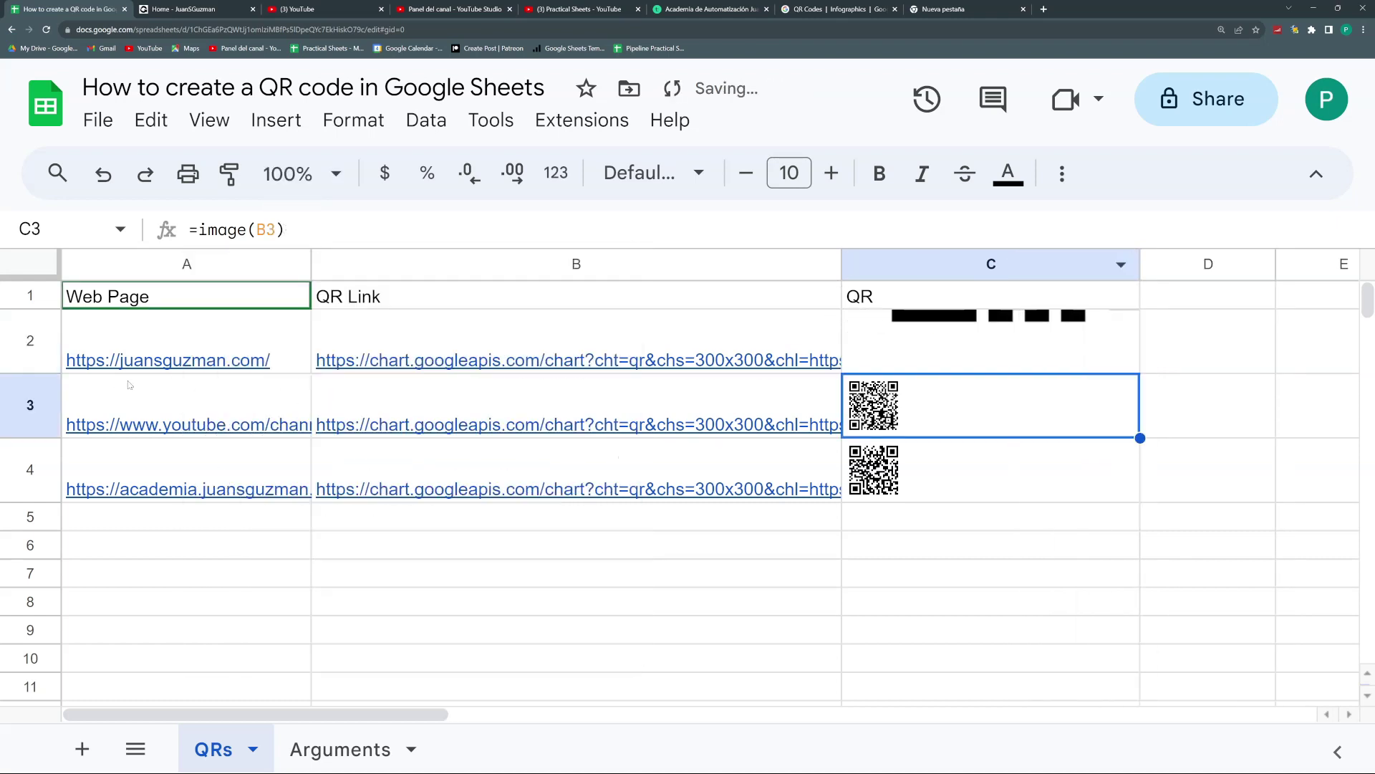
Make row 2 taller and set C2's formula to =image(B2,1).
left_click_drag(31, 372, 31, 527)
key("Up")
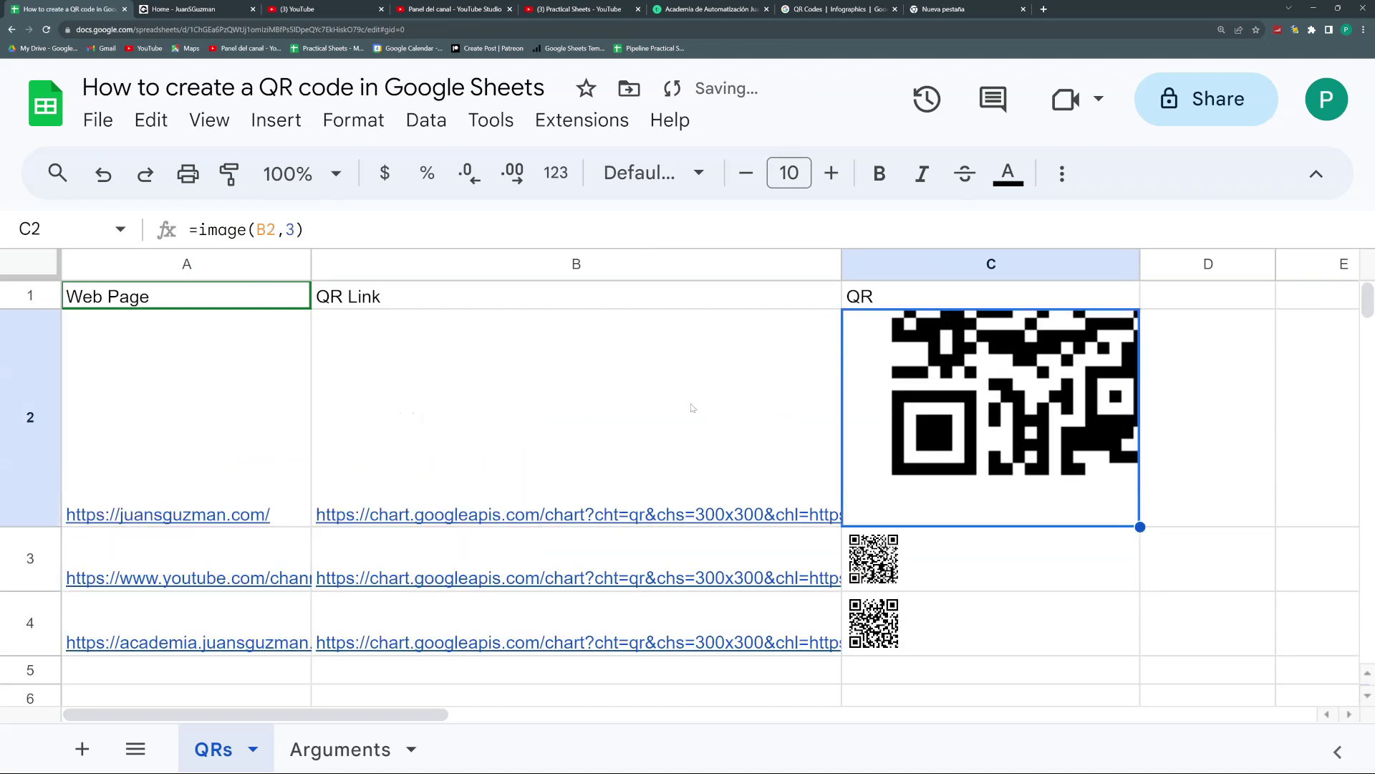
double_click(291, 230)
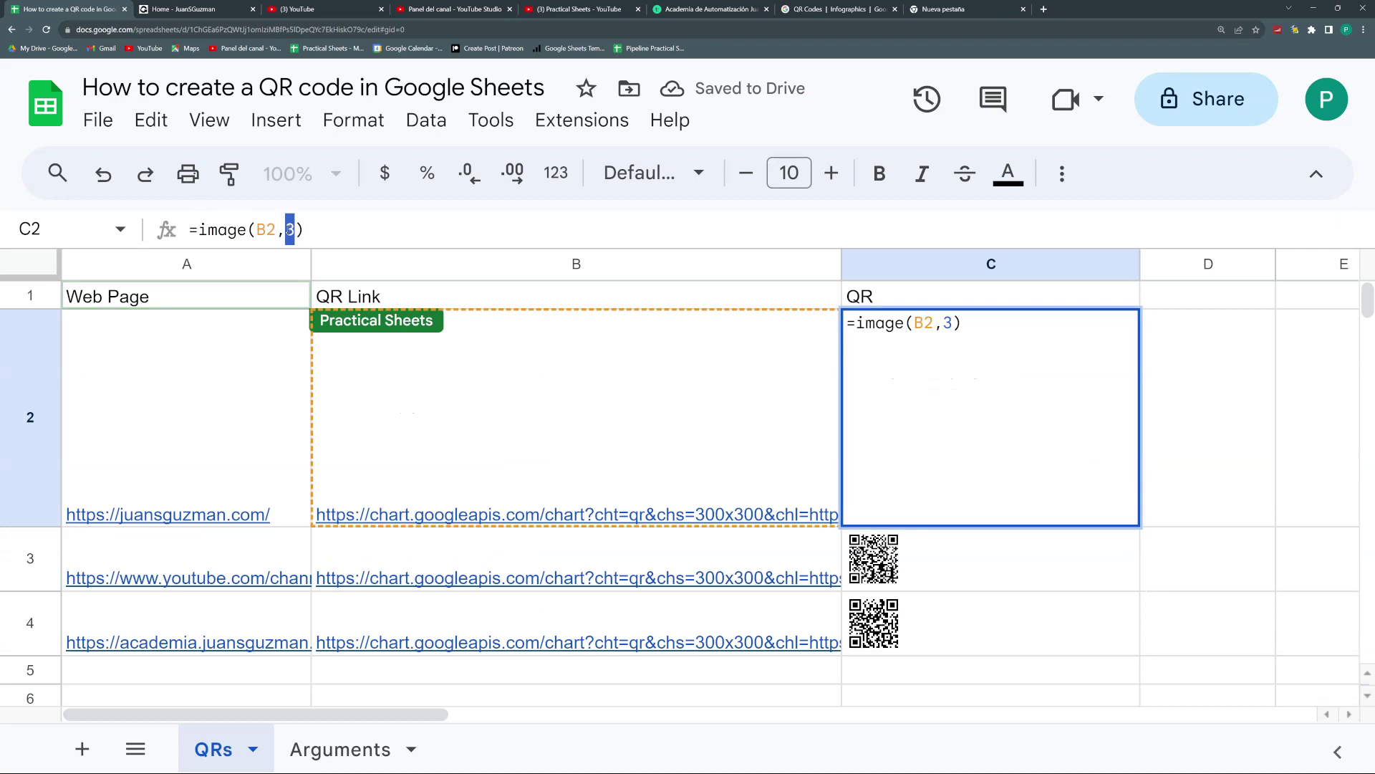
type("1")
key("Return")
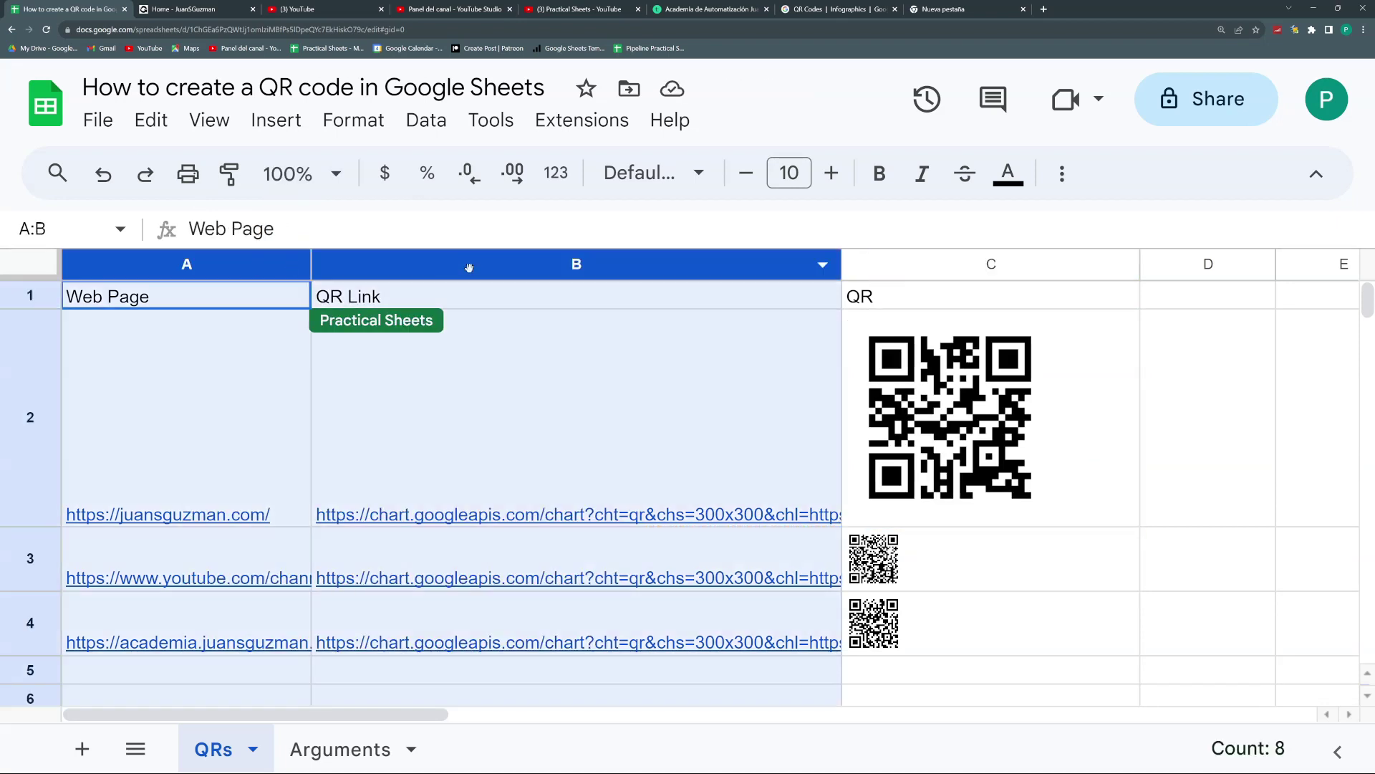
Vertically centre the text in columns A and B.
left_click_drag(213, 259, 469, 267)
left_click(1062, 175)
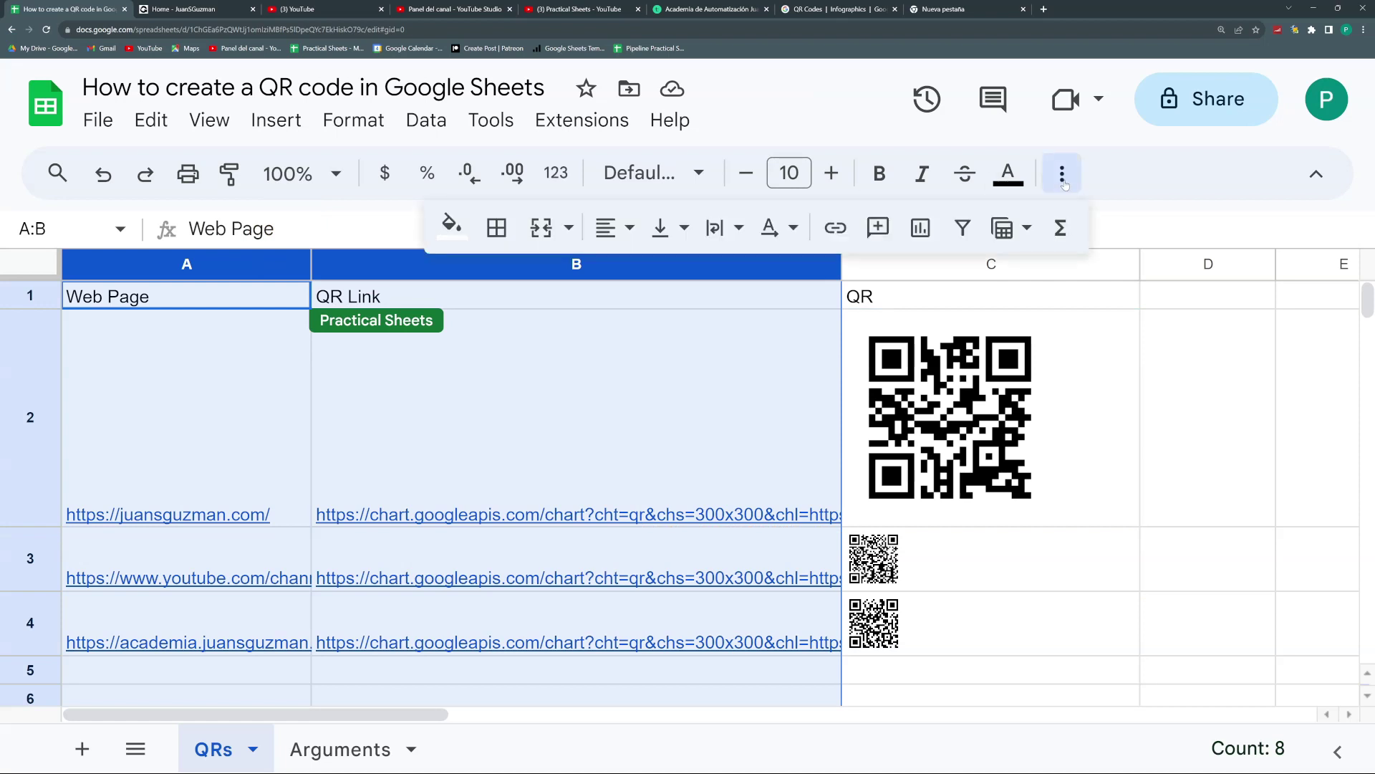
left_click(660, 227)
left_click(711, 278)
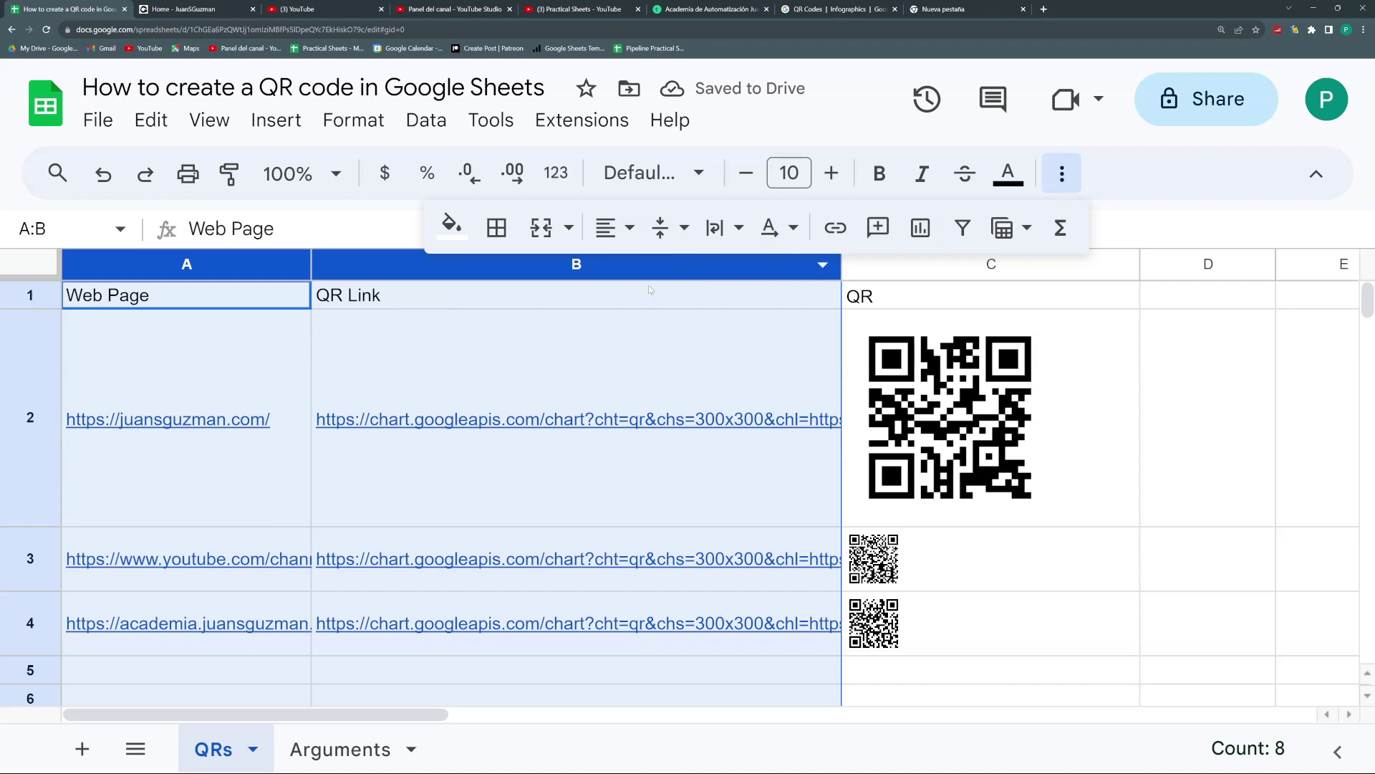
Wrap the text in columns A and B and narrow column B.
left_click(183, 360)
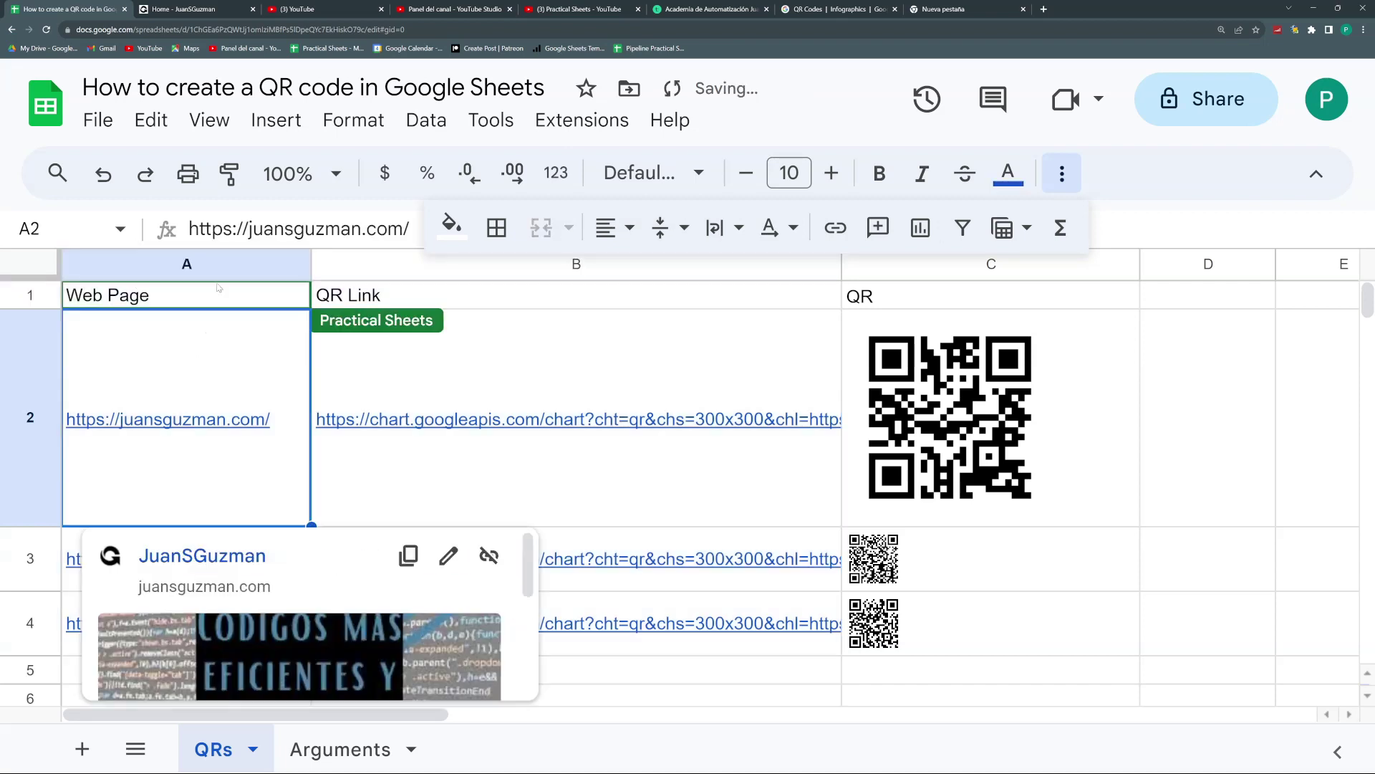
left_click_drag(215, 264, 376, 262)
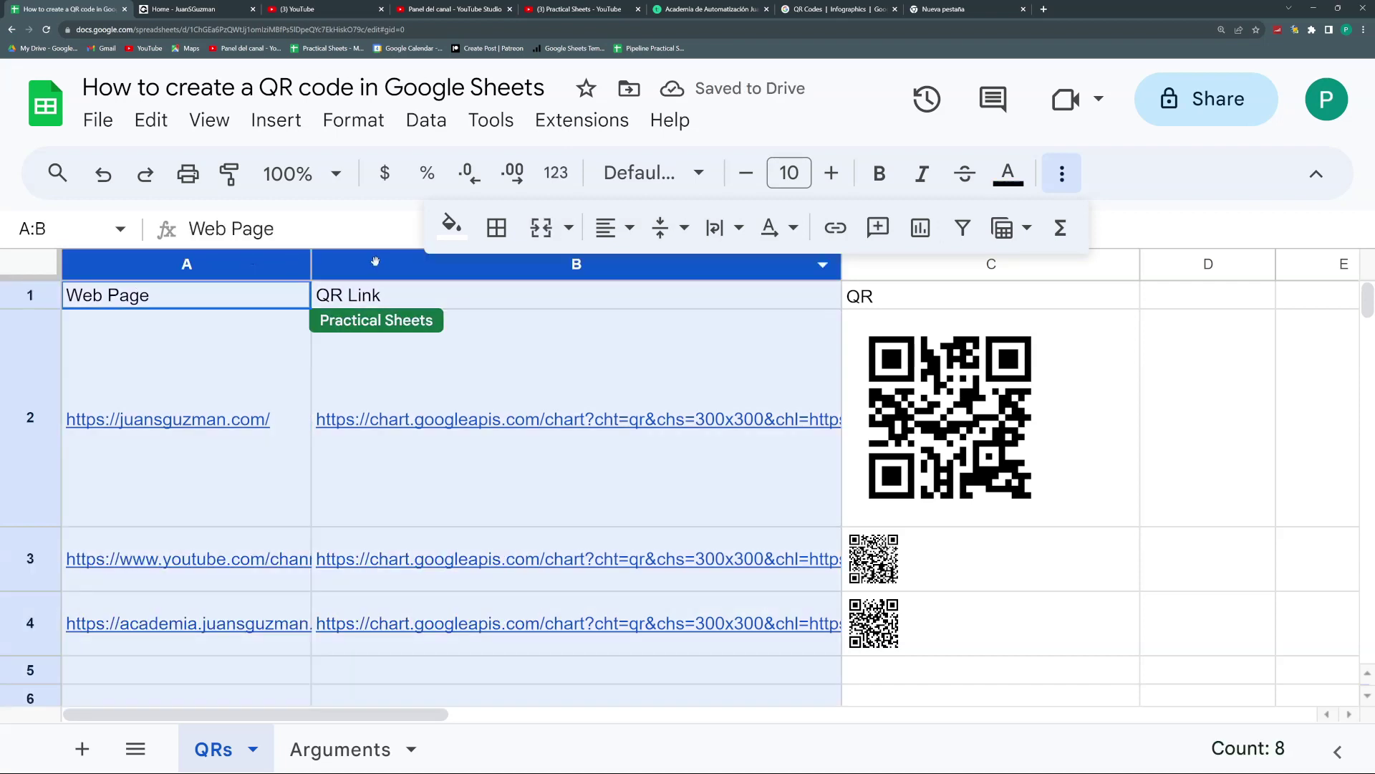
left_click(717, 229)
left_click(777, 285)
left_click(789, 336)
left_click_drag(842, 263, 642, 264)
left_click_drag(643, 264, 579, 275)
Make rows 3–4 as tall as row 2 and narrow column C to fit the QR codes.
left_click(1317, 173)
left_click_drag(31, 487, 30, 578)
left_click(778, 398)
scroll(781, 394, "down", 3)
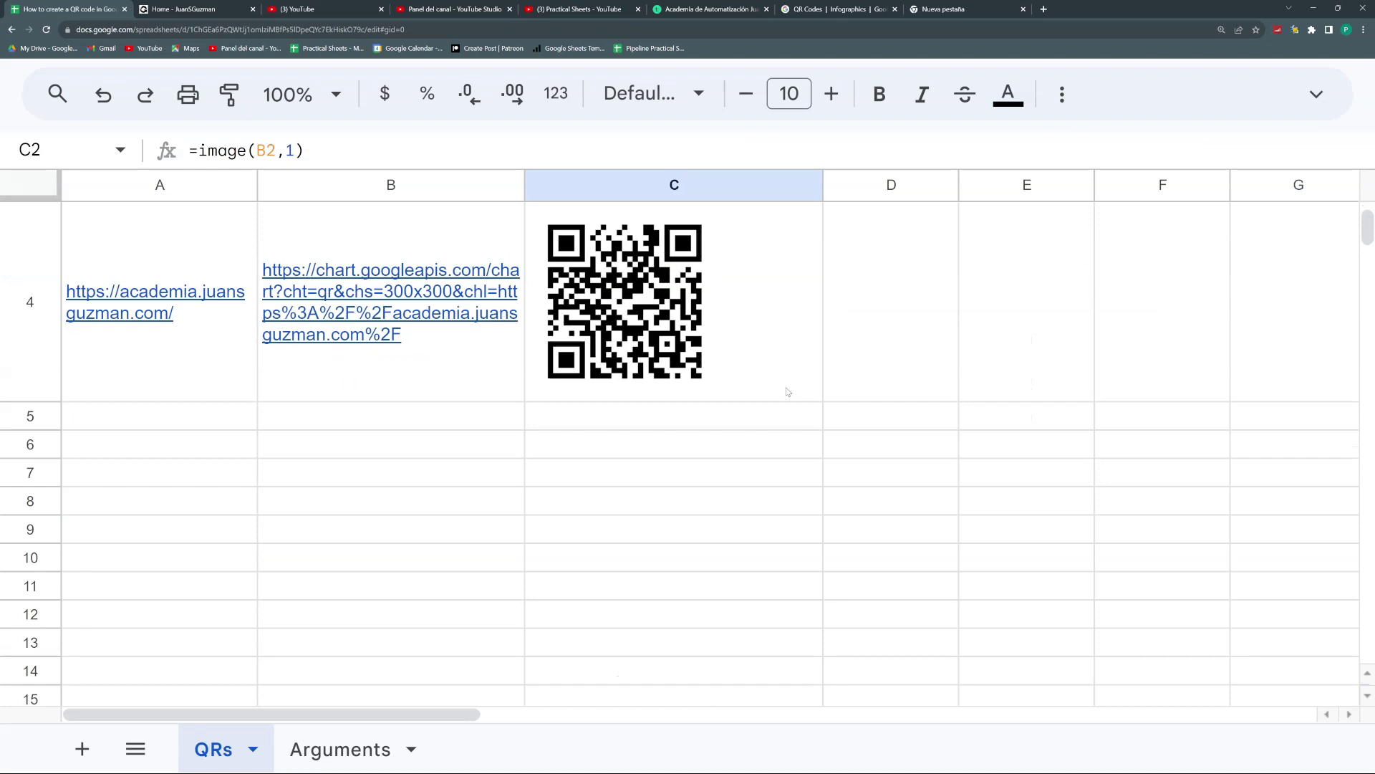
scroll(788, 391, "up", 2)
scroll(787, 390, "up", 1)
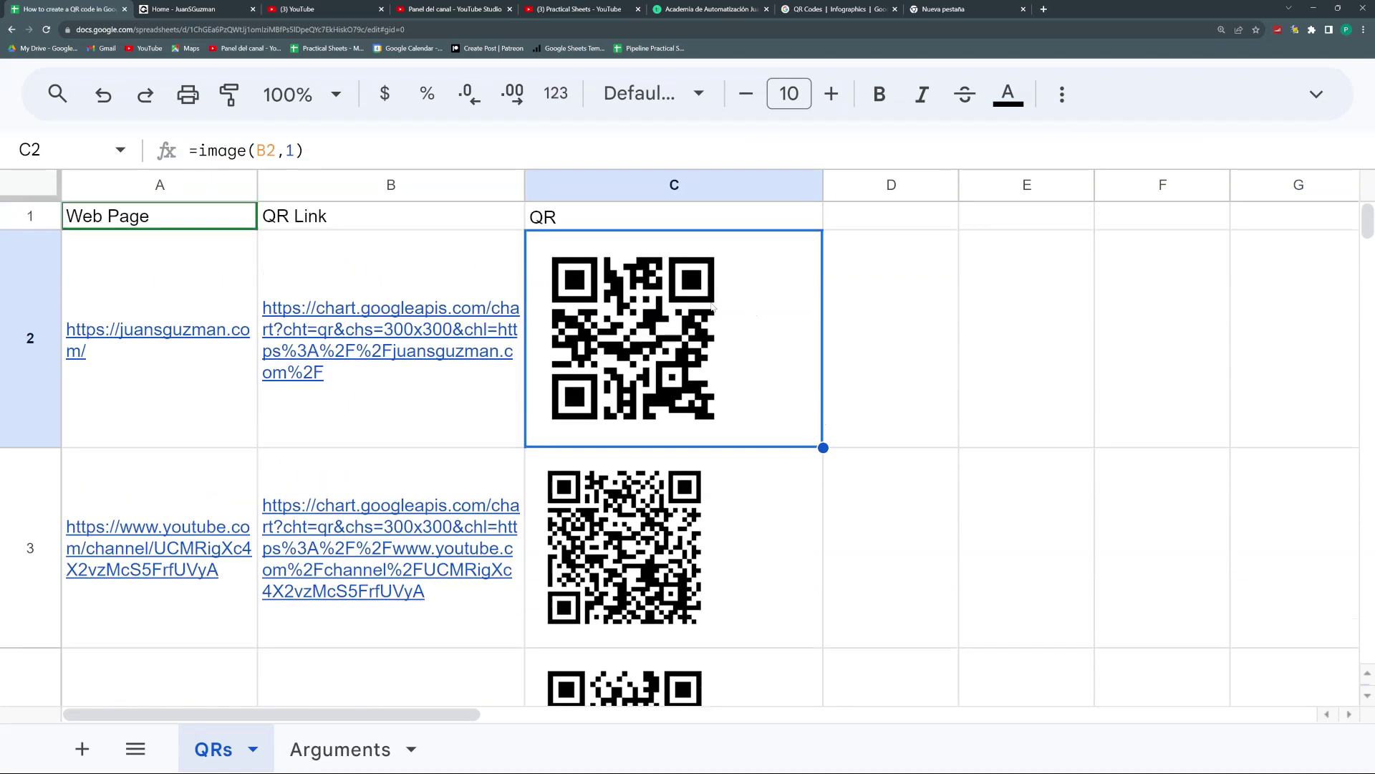
left_click_drag(821, 185, 758, 187)
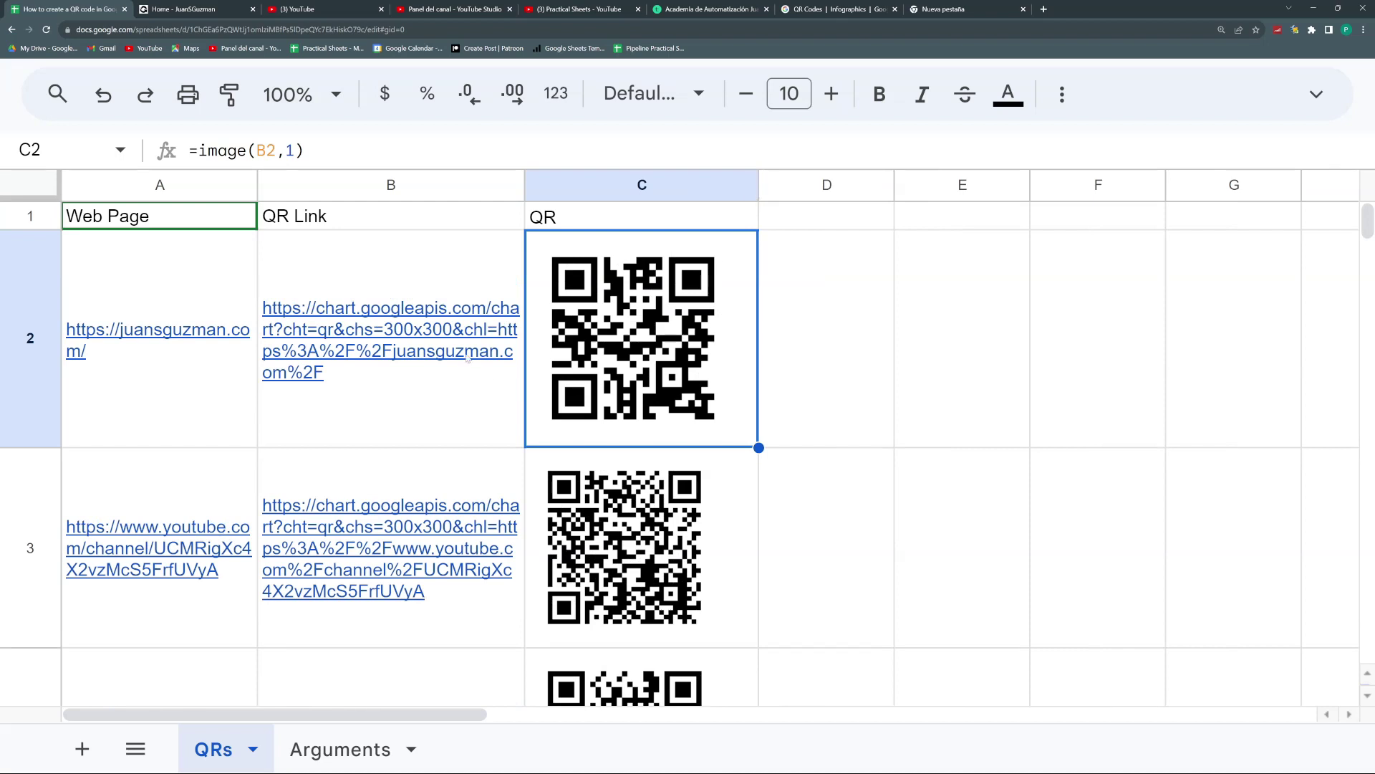
mouse_move(490, 368)
key("ctrl+minus")
key("ctrl+minus")
key("ctrl+minus")
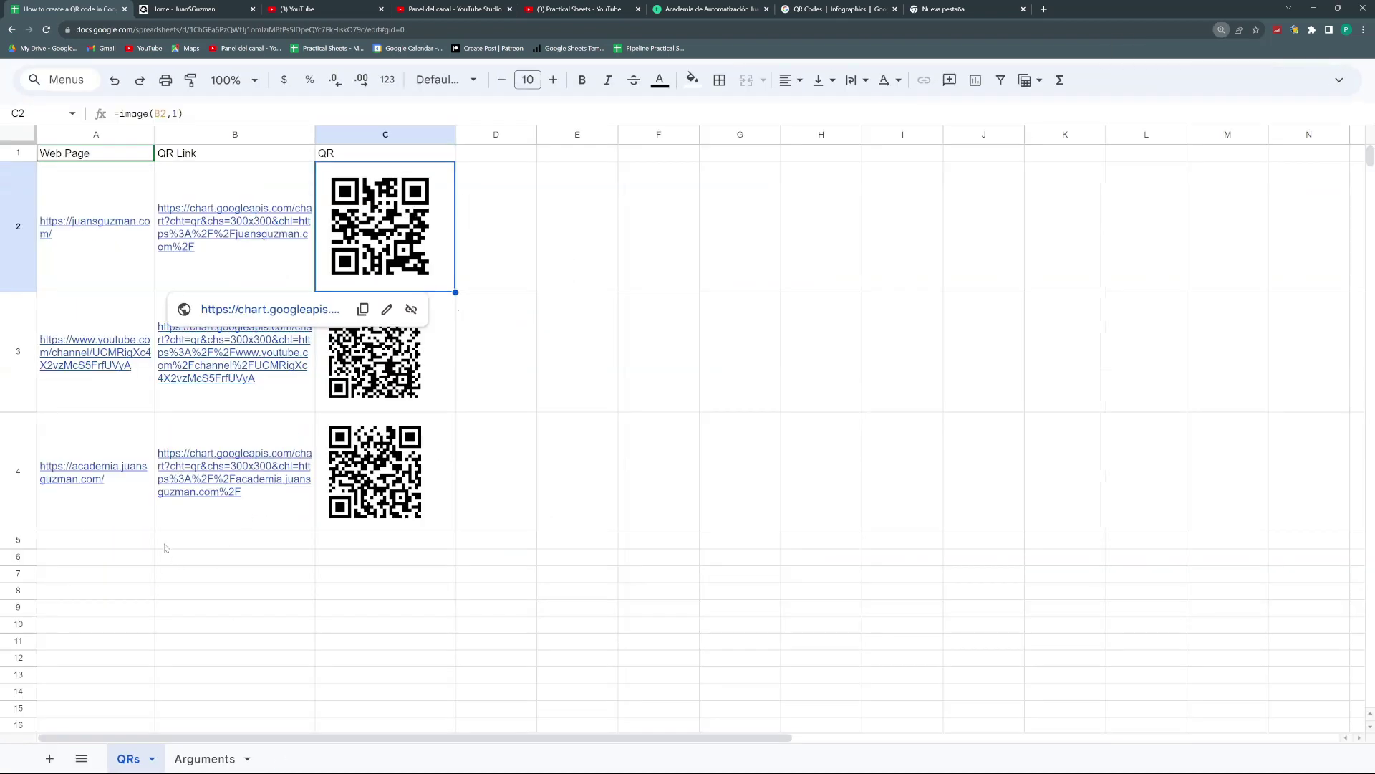
Copy the academia link from A4 into A5 as a fourth Web Page entry.
left_click(131, 542)
left_click(130, 497)
key("ctrl+c")
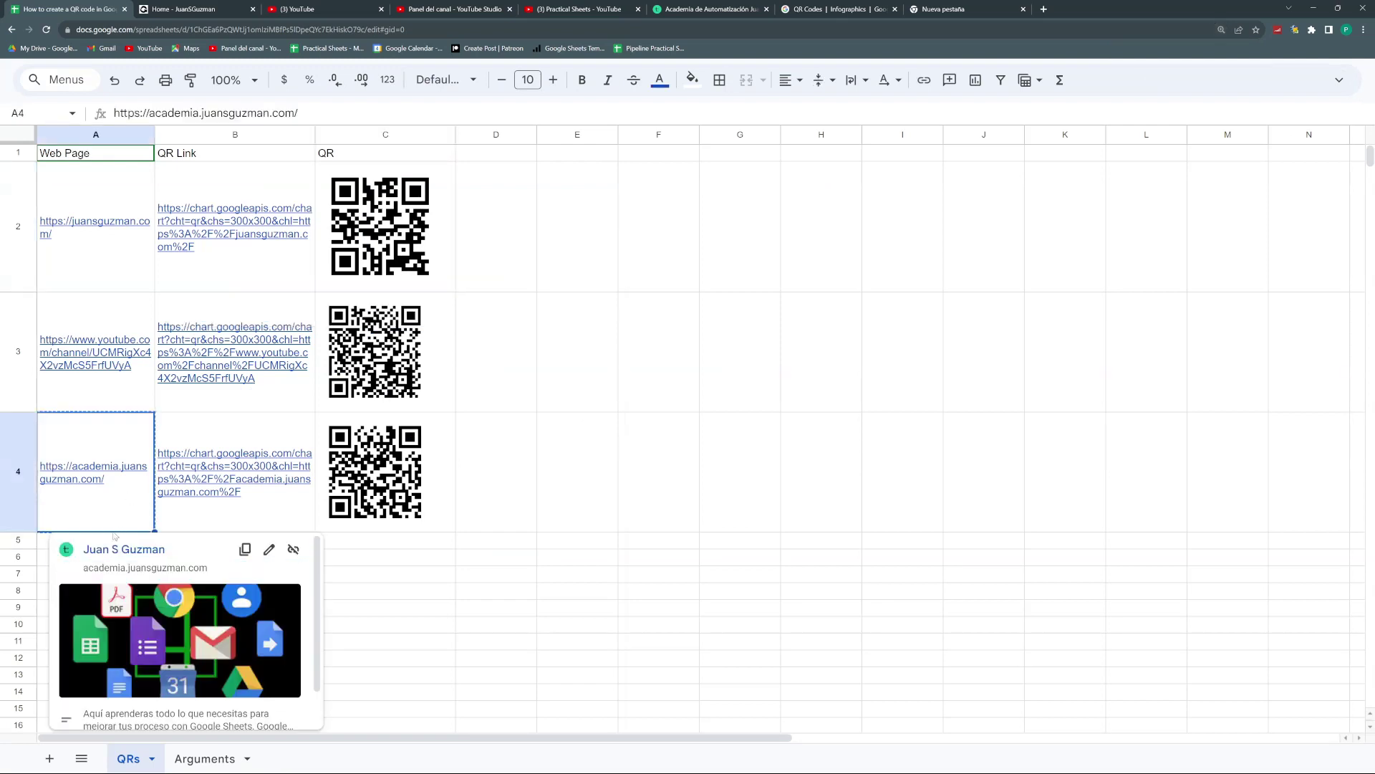
left_click(495, 573)
left_click(144, 545)
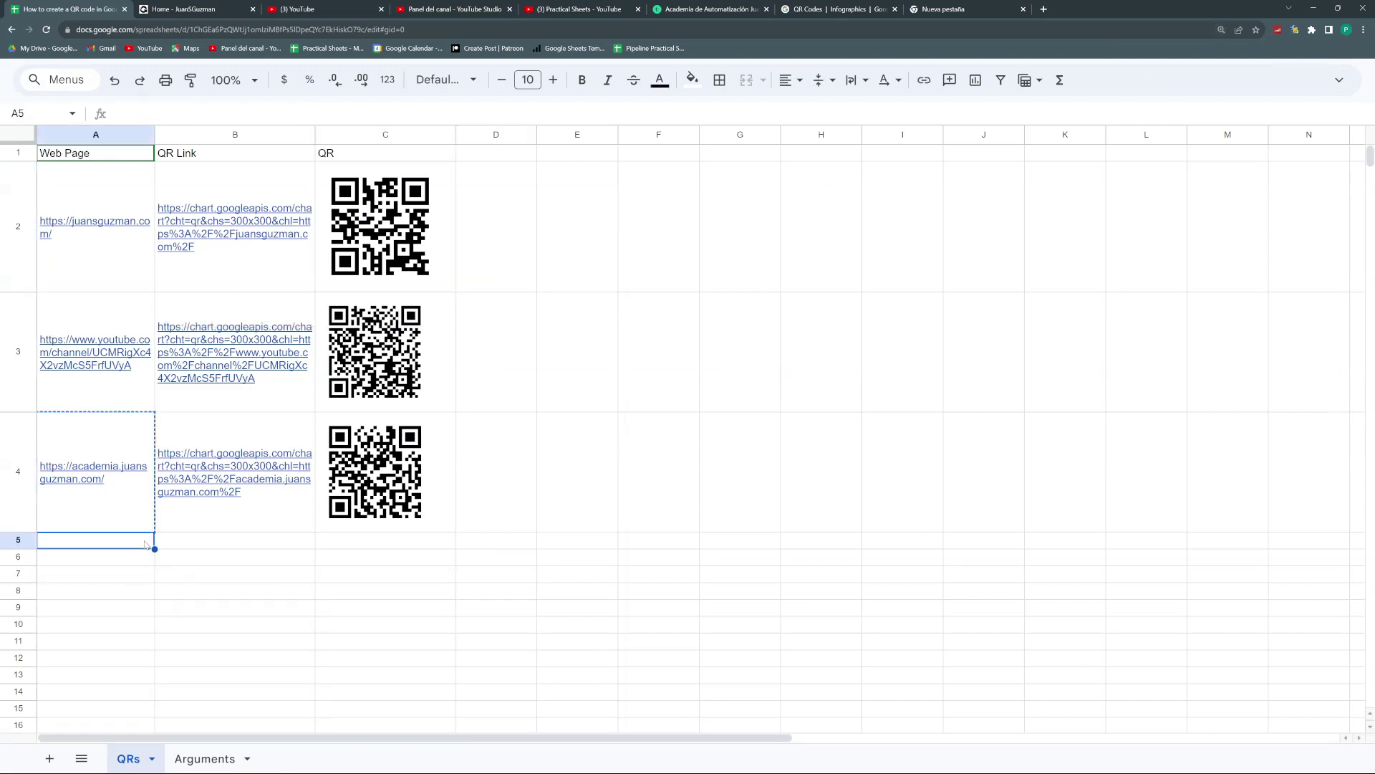
key("ctrl+v")
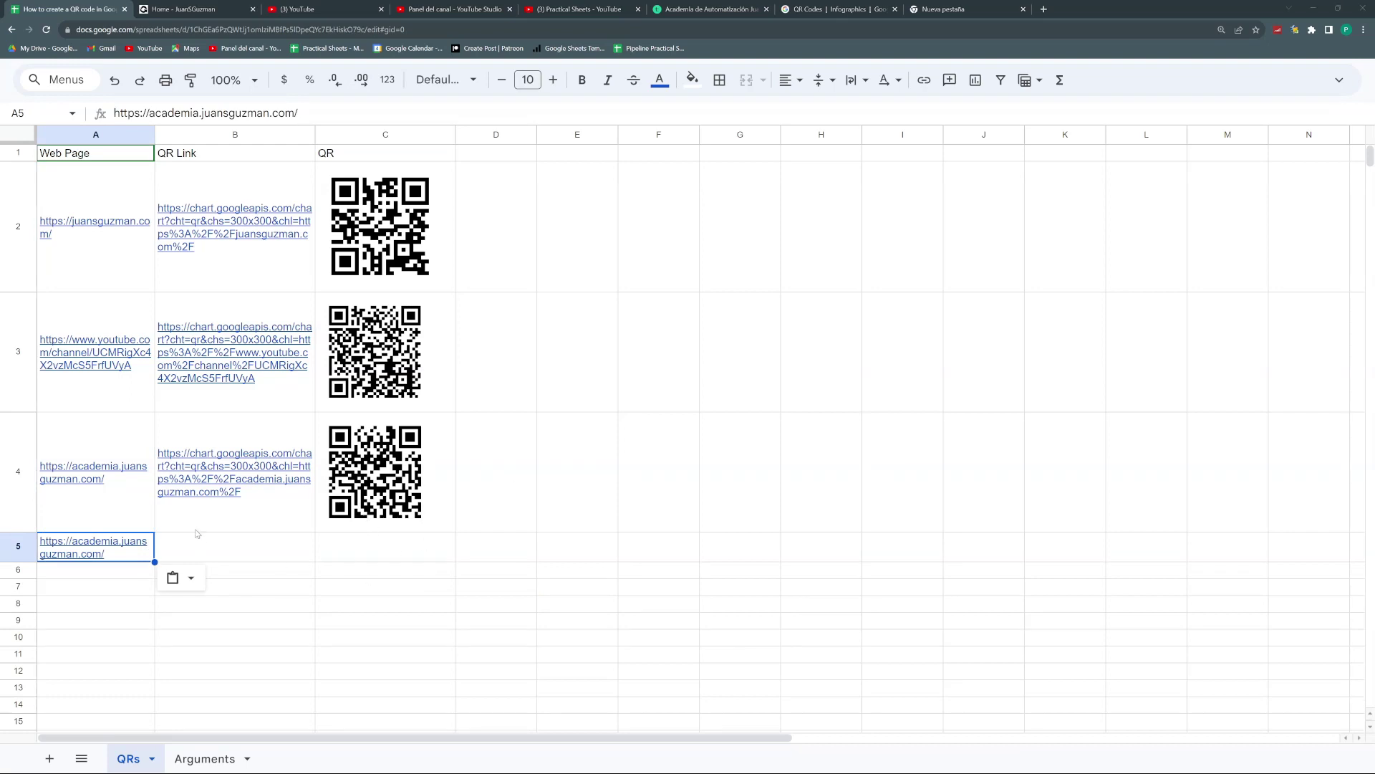
left_click(324, 407)
left_click(213, 261)
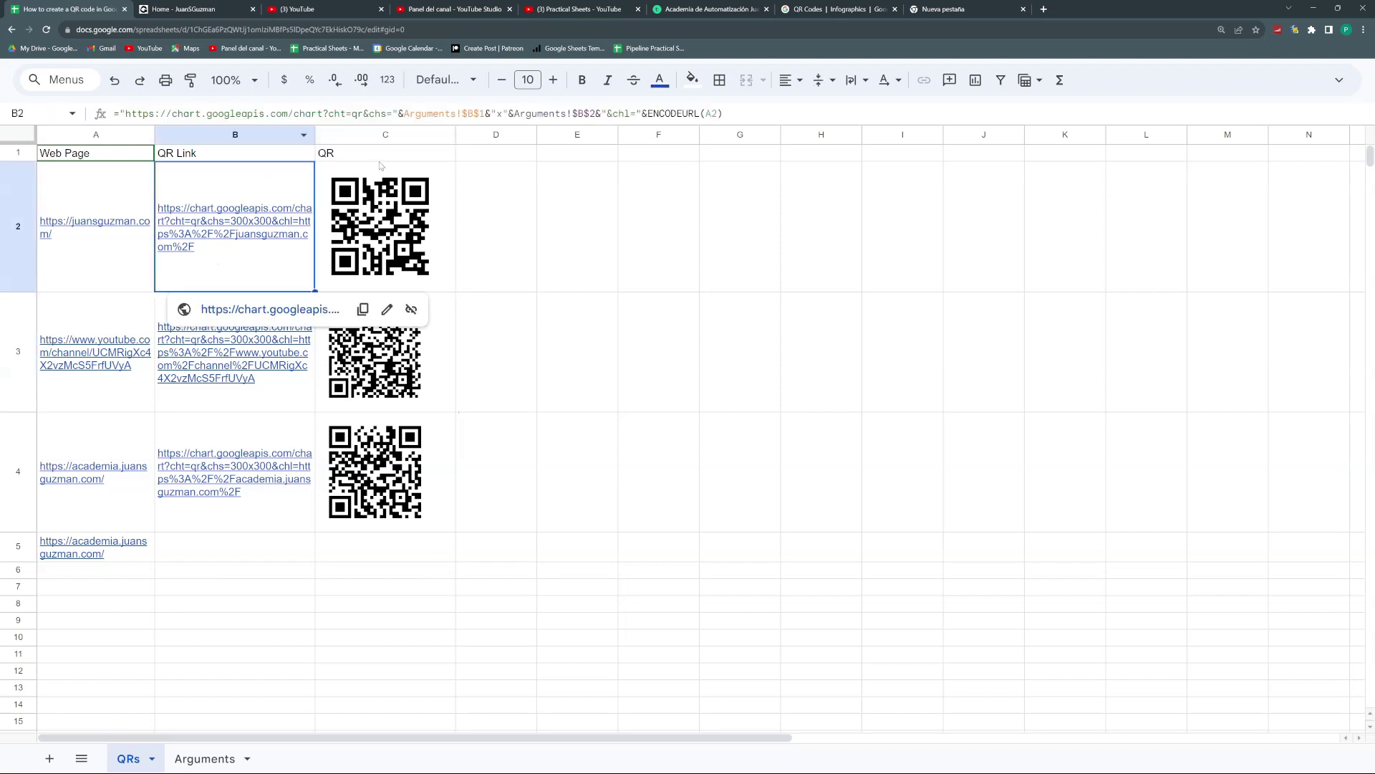
Turn B2 into an ArrayFormula using ENCODEURL(A2:A).
key("ctrl+plus")
key("ctrl+plus")
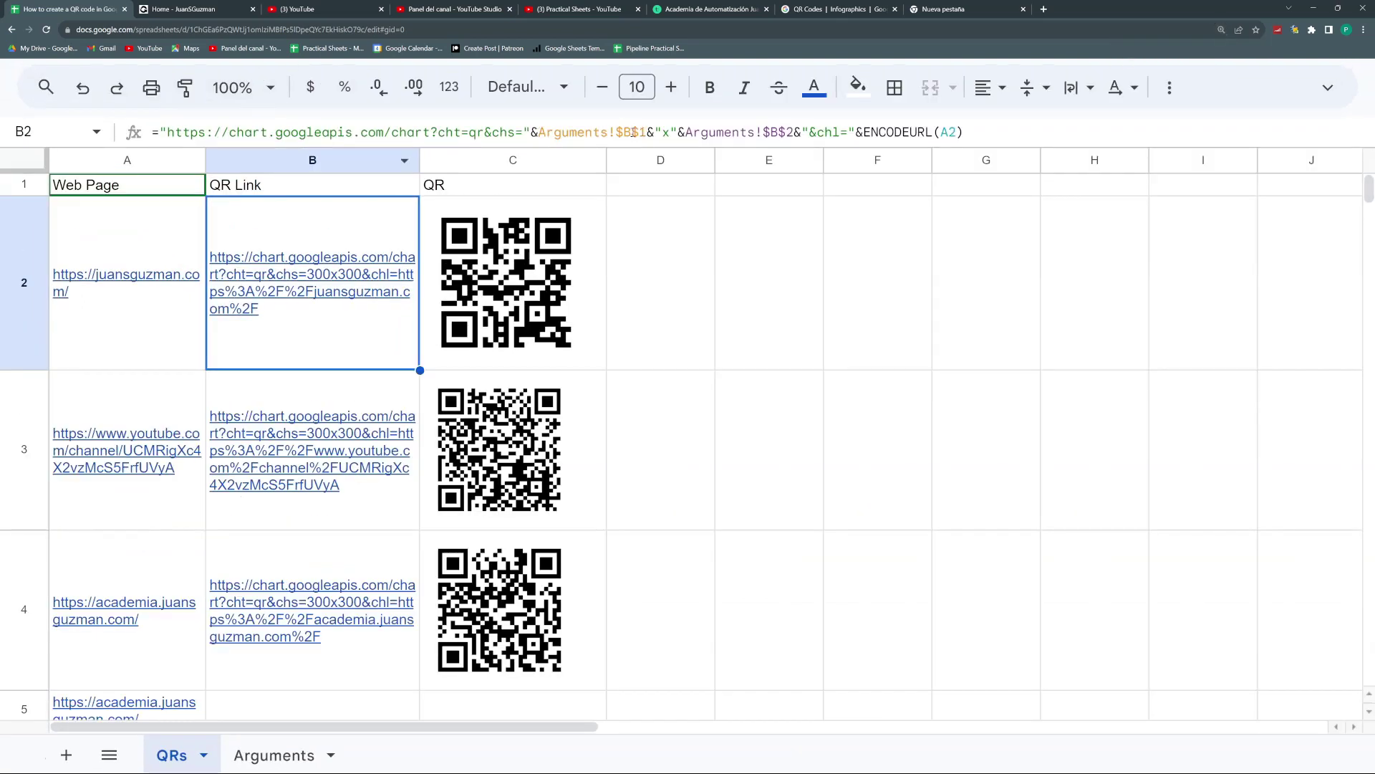
left_click(615, 132)
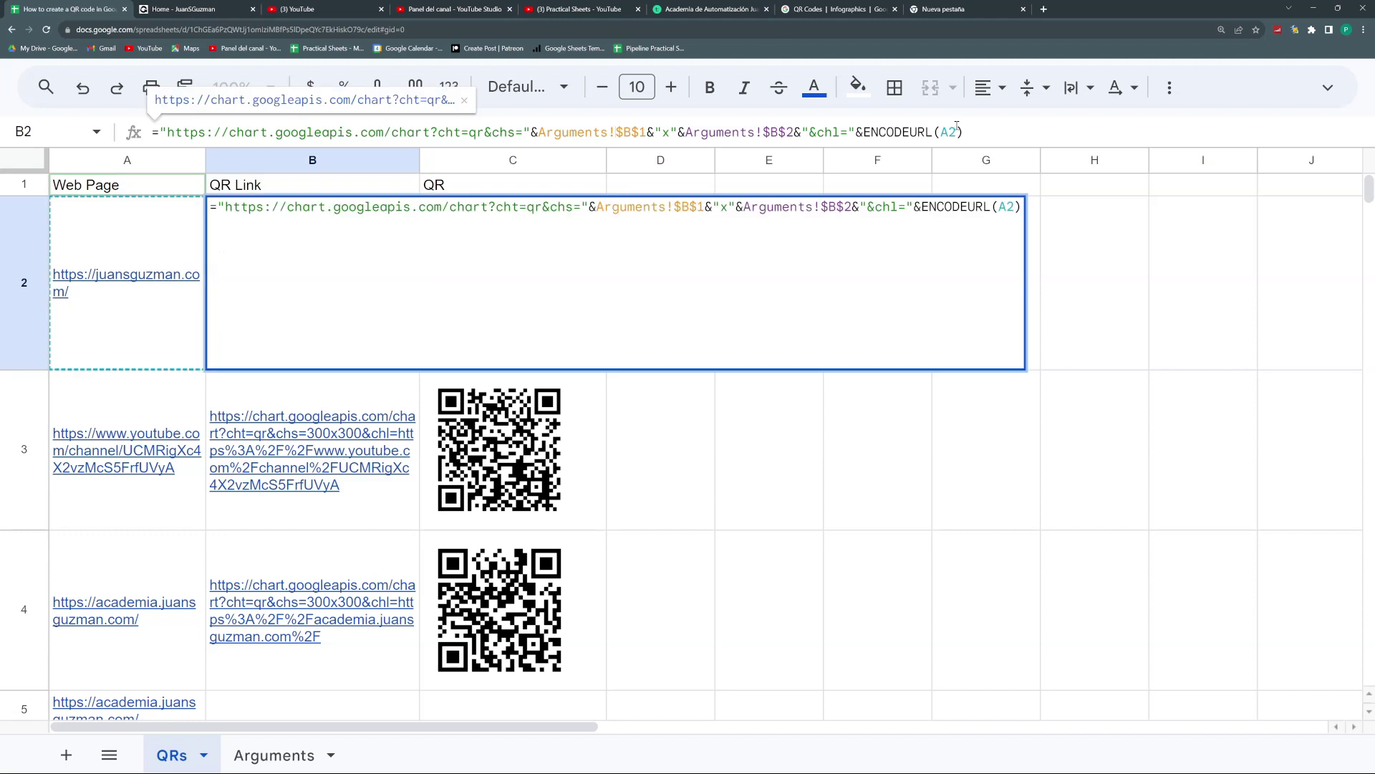
left_click(959, 132)
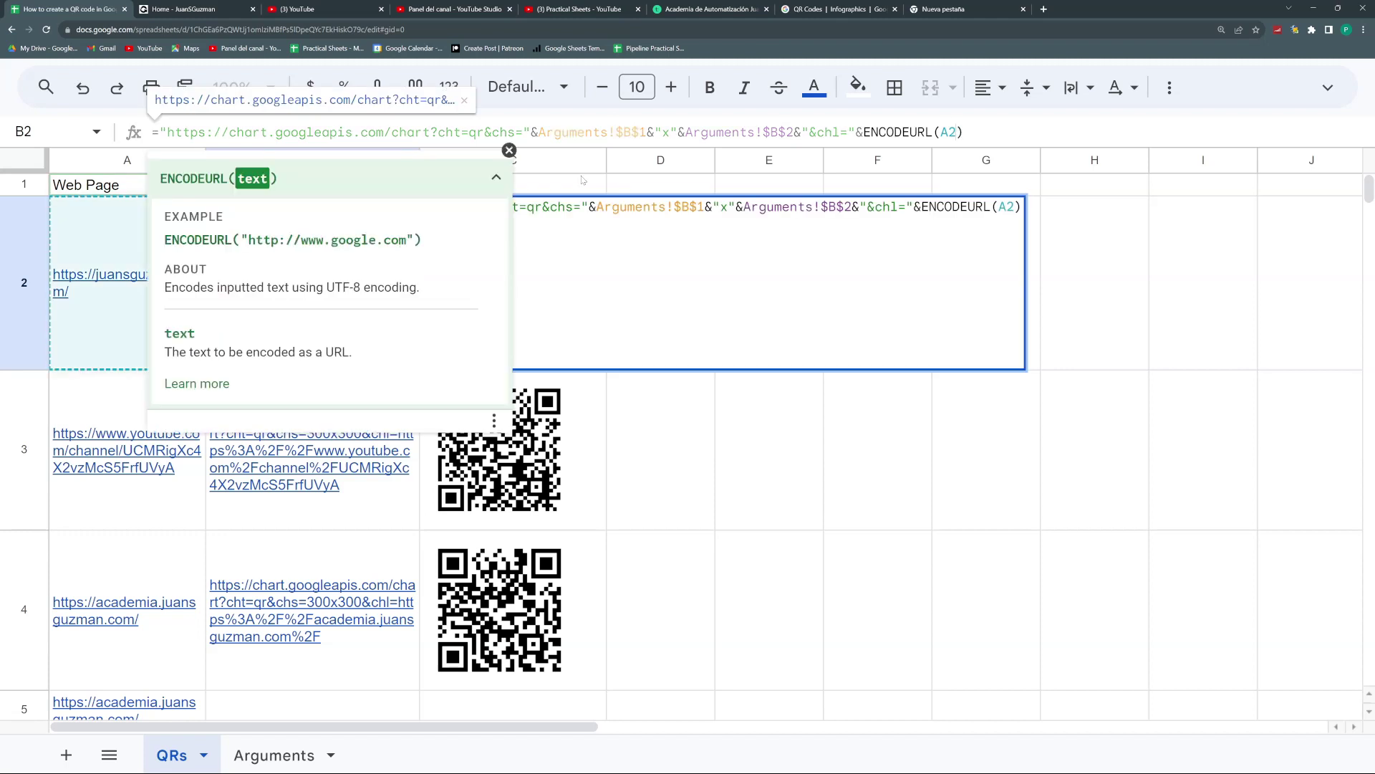
left_click(510, 151)
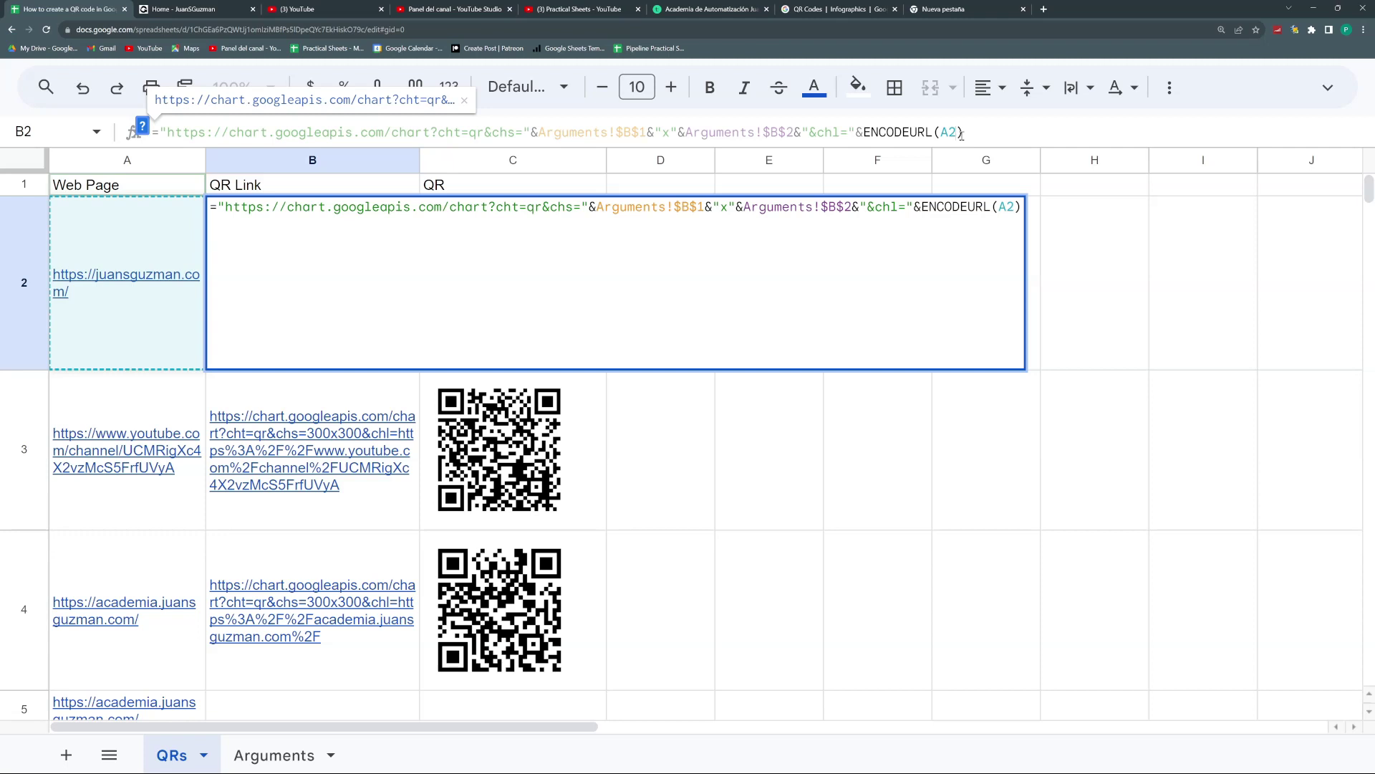
type(":A")
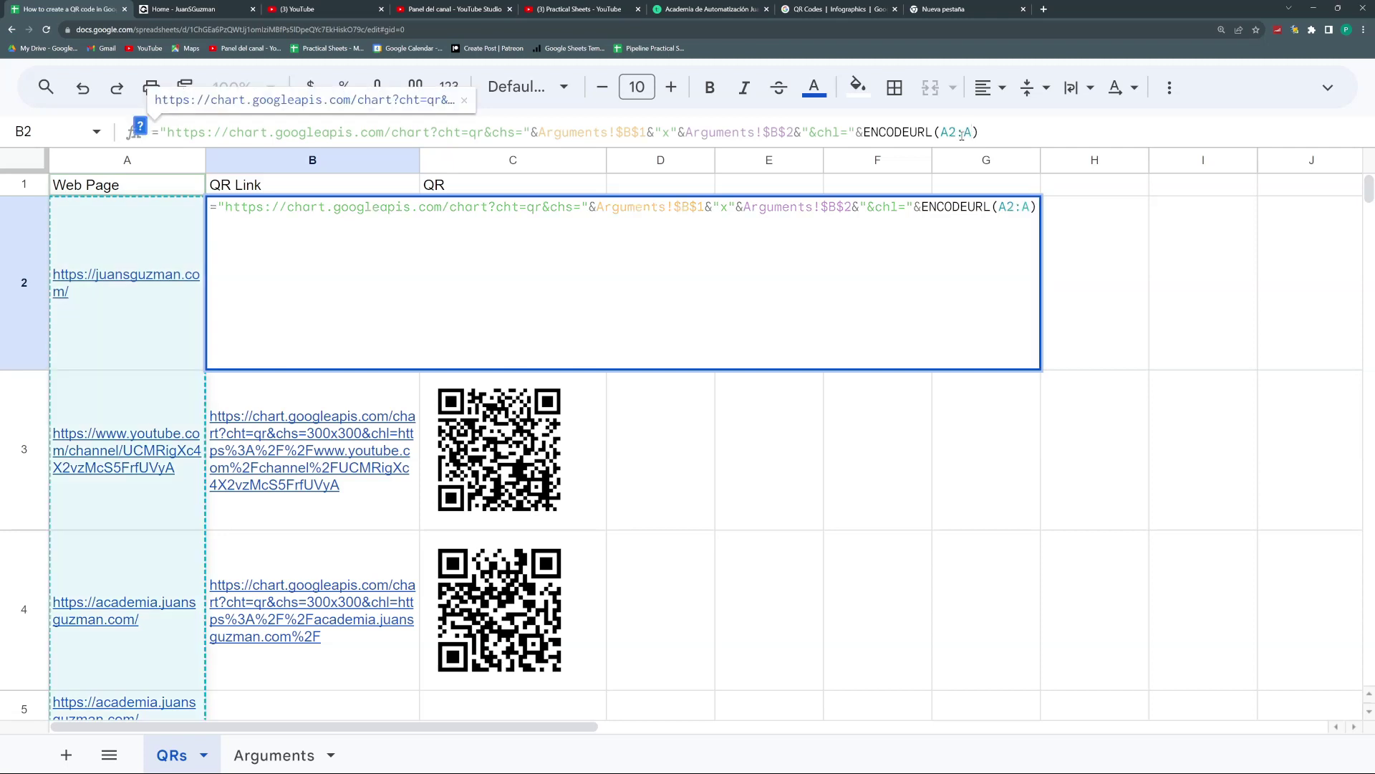
key("ctrl+shift+Return")
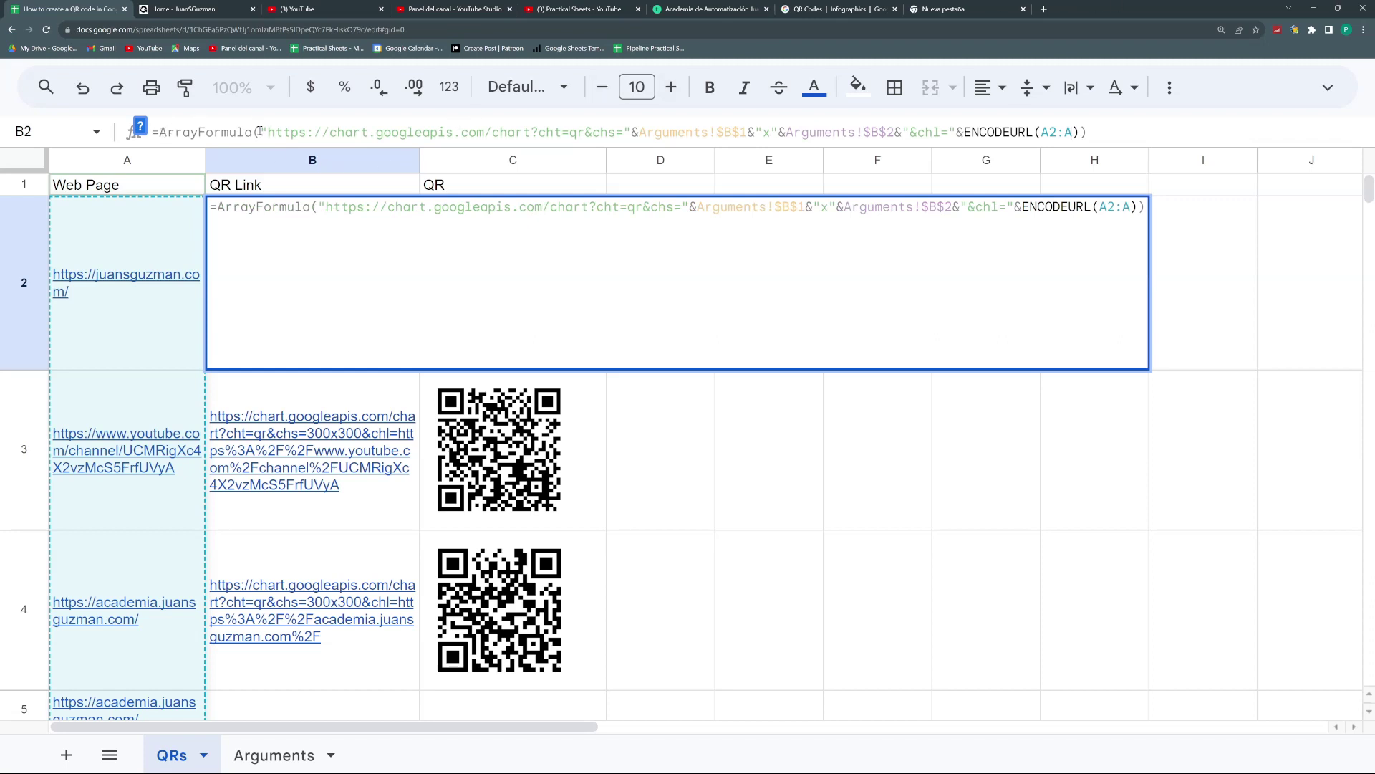
key("Return")
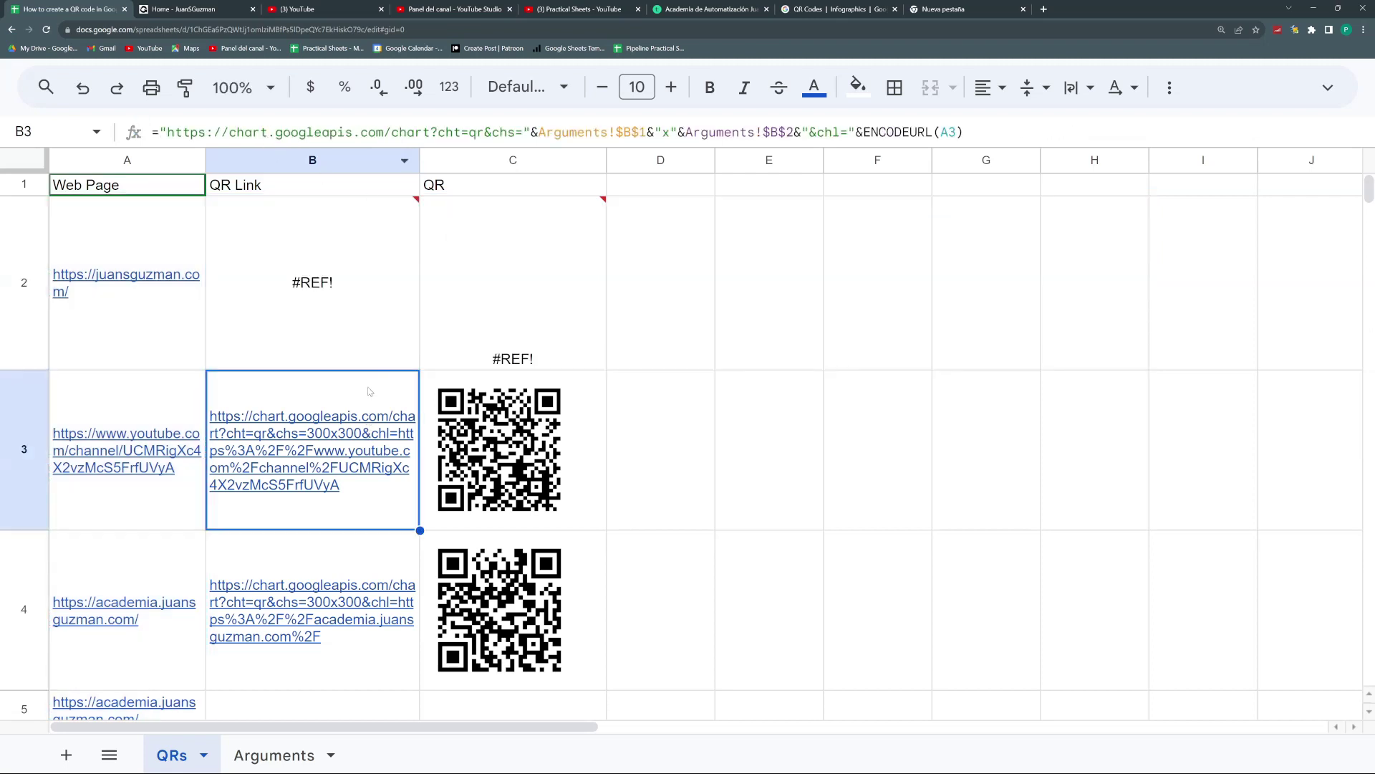
Clear B3:B4 so the array fills column B, and check the link in B6.
key("shift+Down")
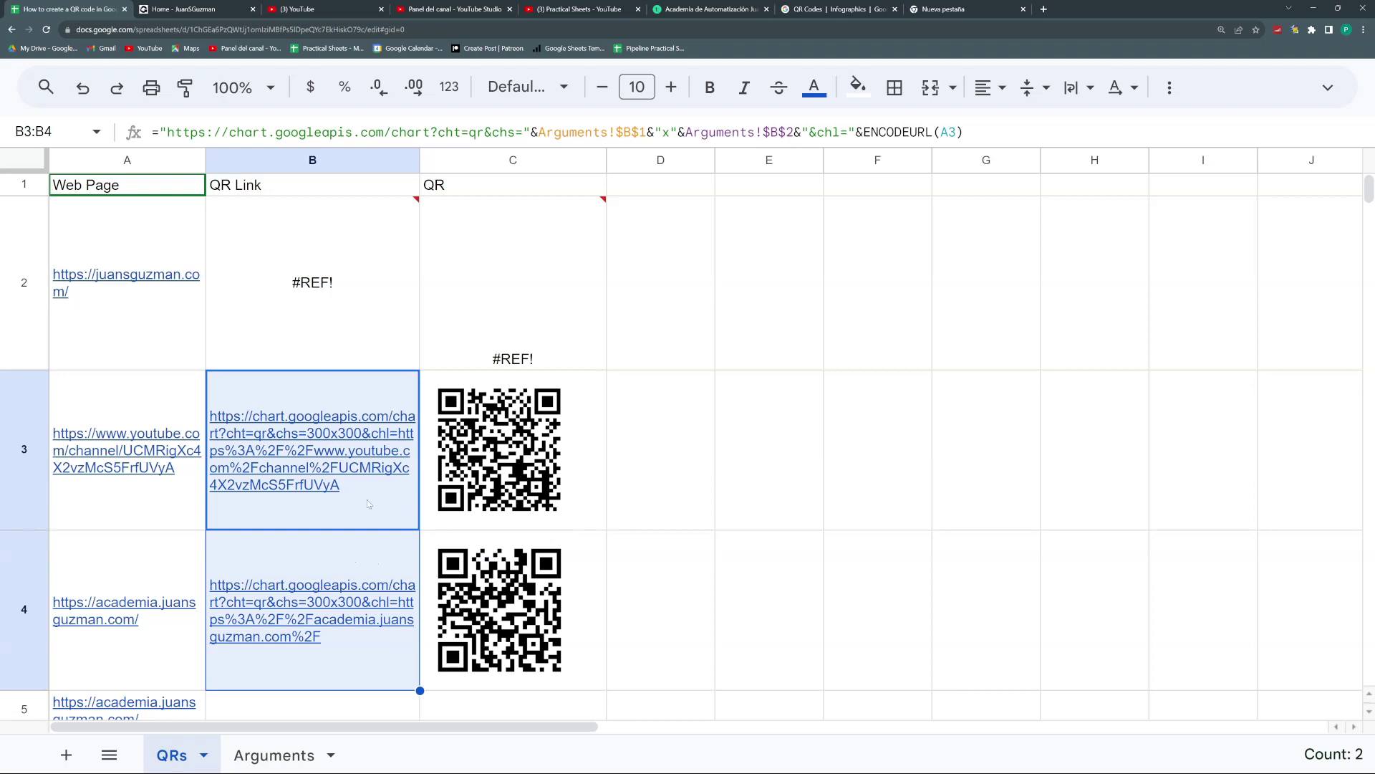
key("Delete")
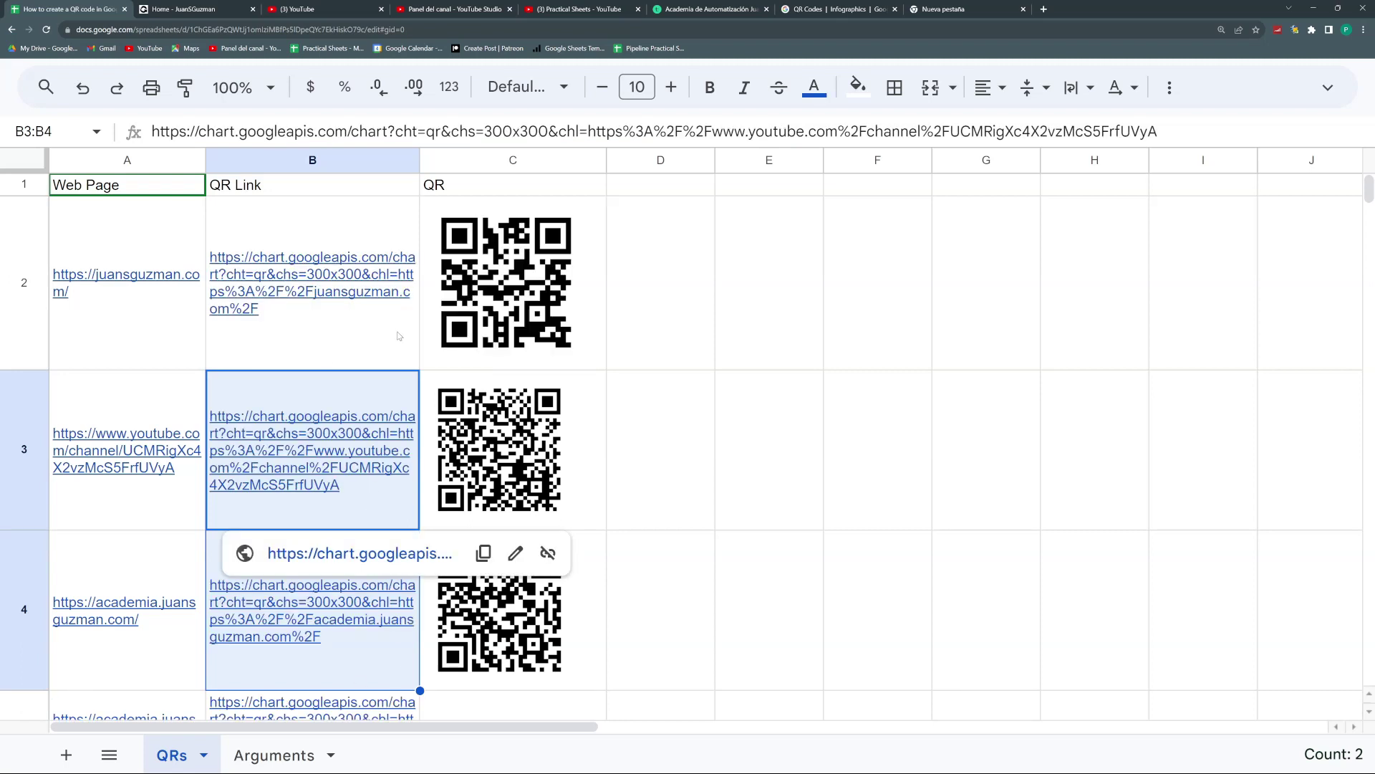
mouse_move(399, 336)
key("ctrl+minus")
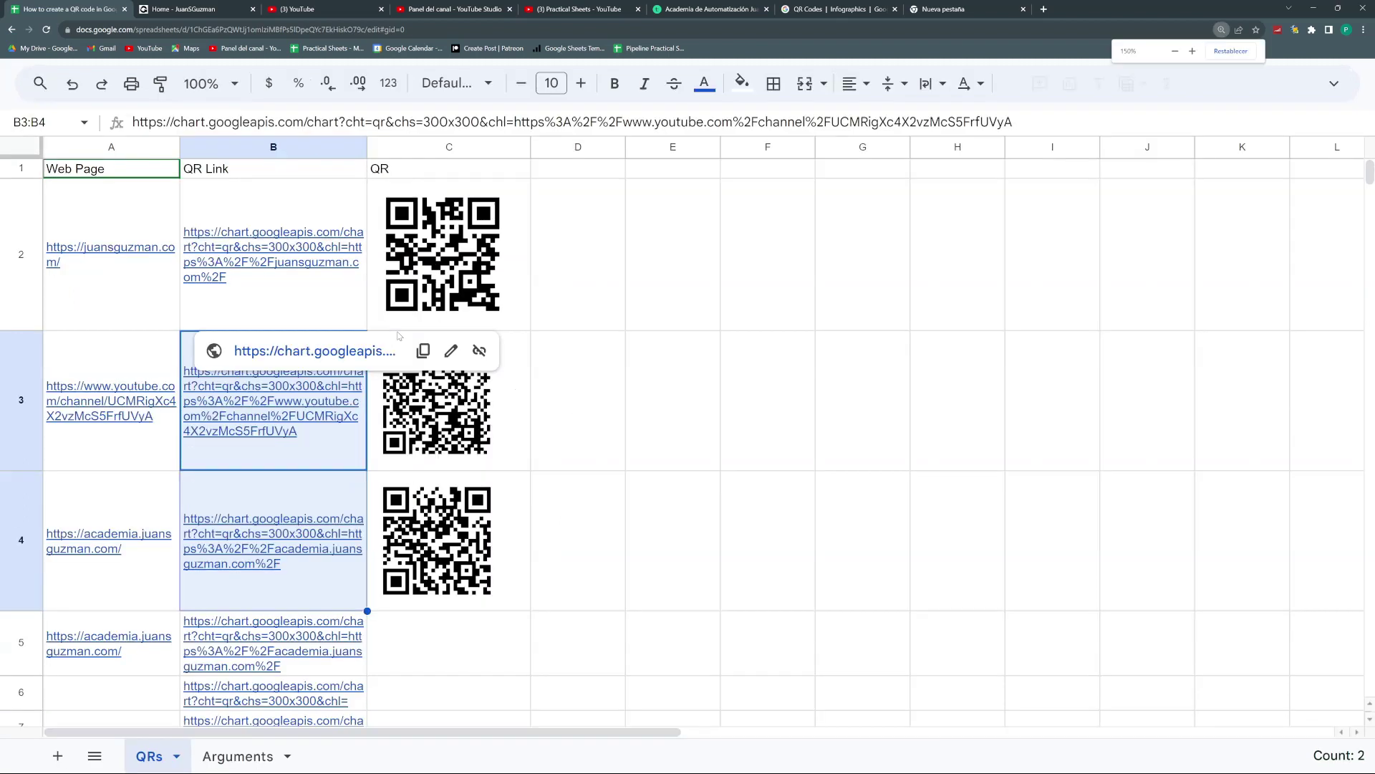
key("ctrl+minus")
left_click(243, 598)
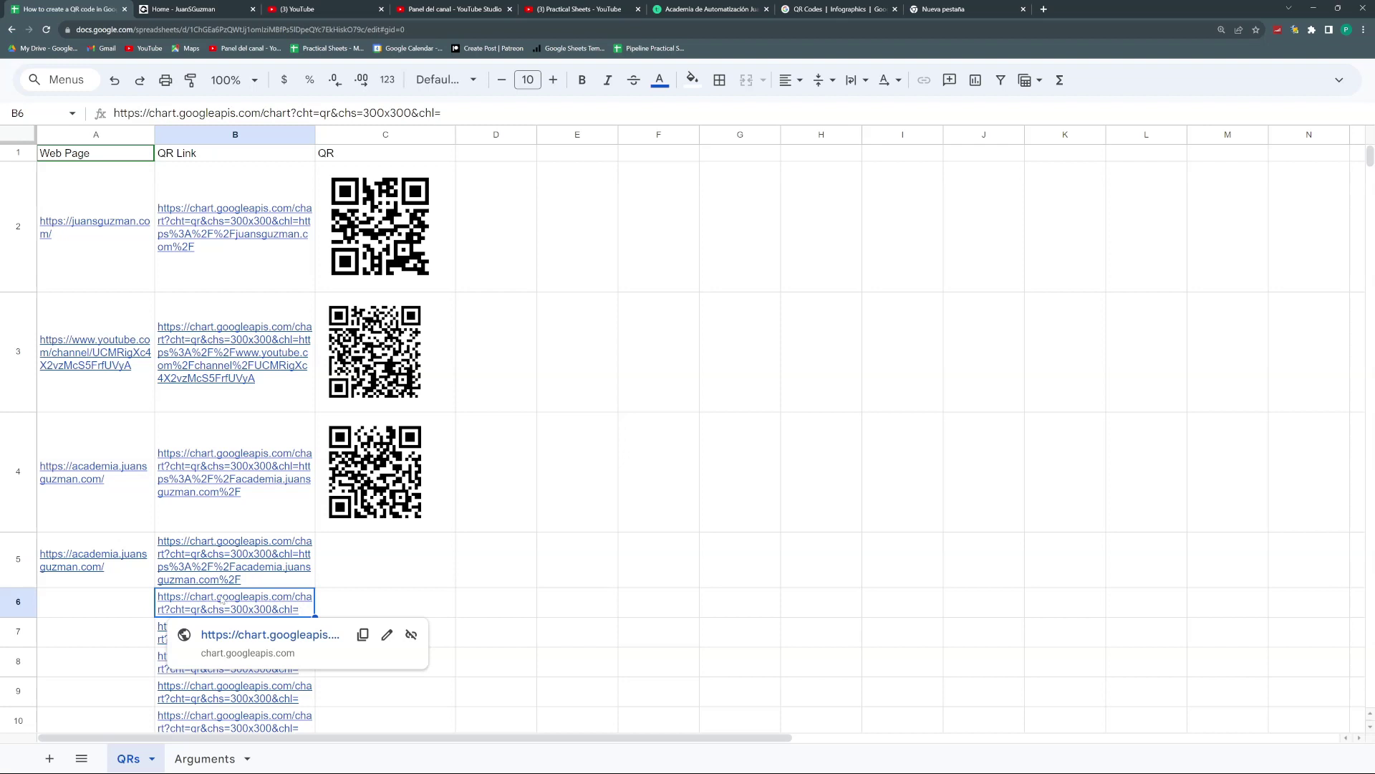
Wrap B2's array formula in IF(A2:A="",,…) so empty Web Page rows stay blank.
left_click(236, 239)
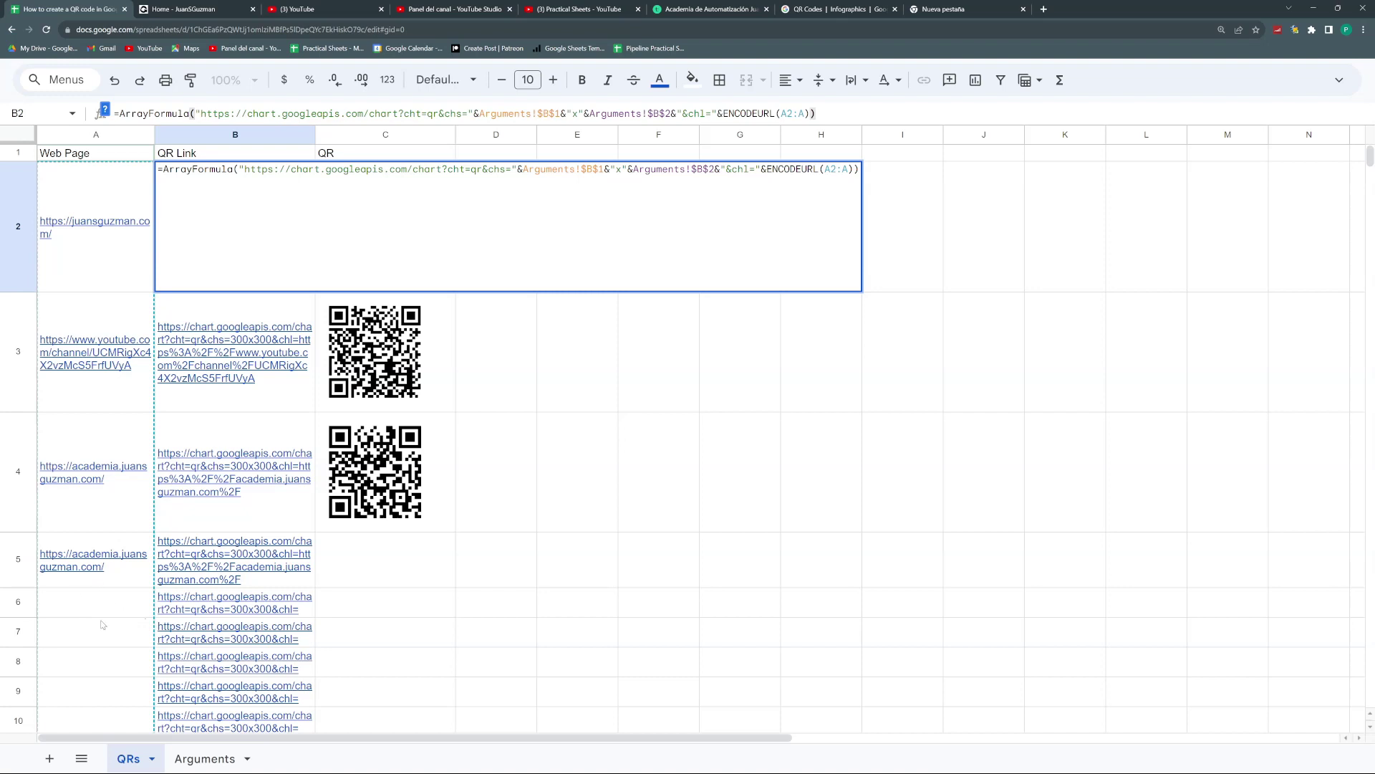
double_click(252, 188)
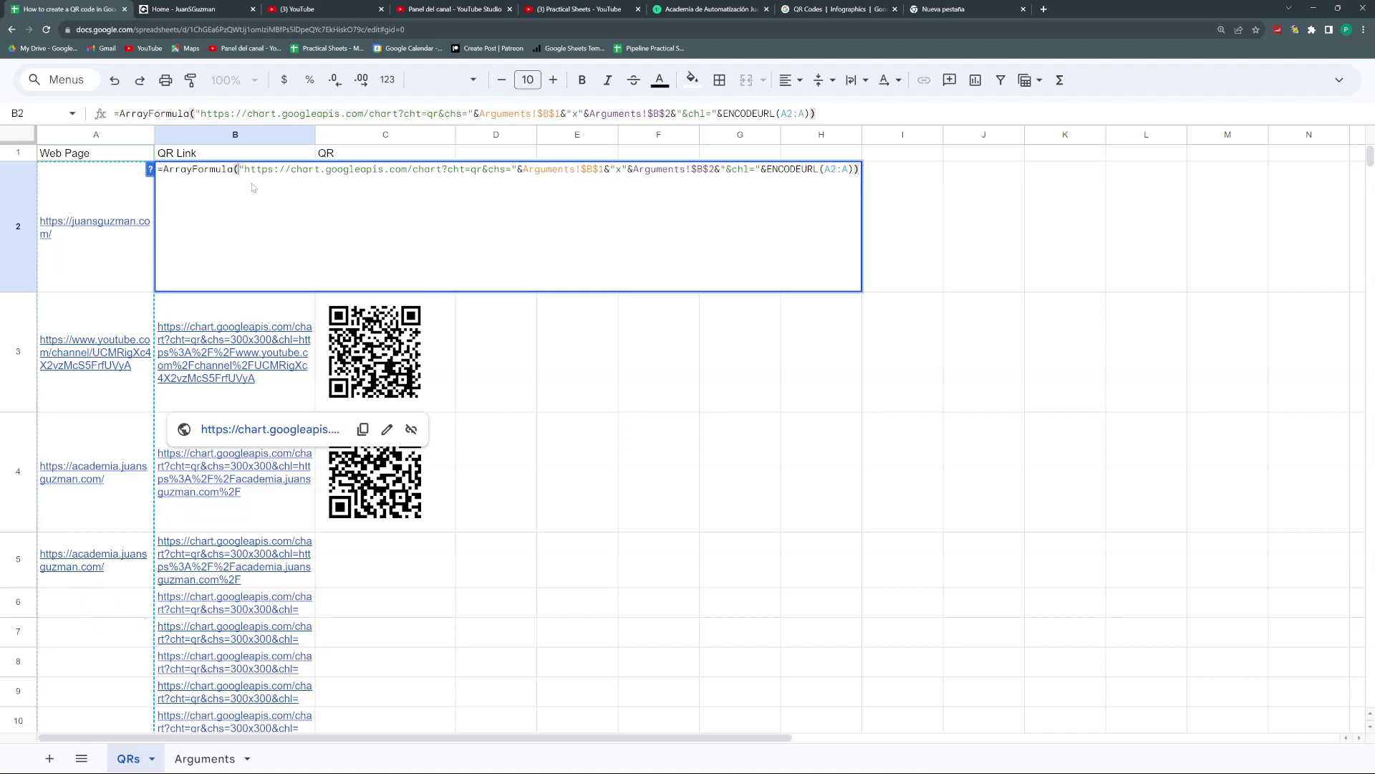
key("ctrl+plus")
key("ctrl+plus")
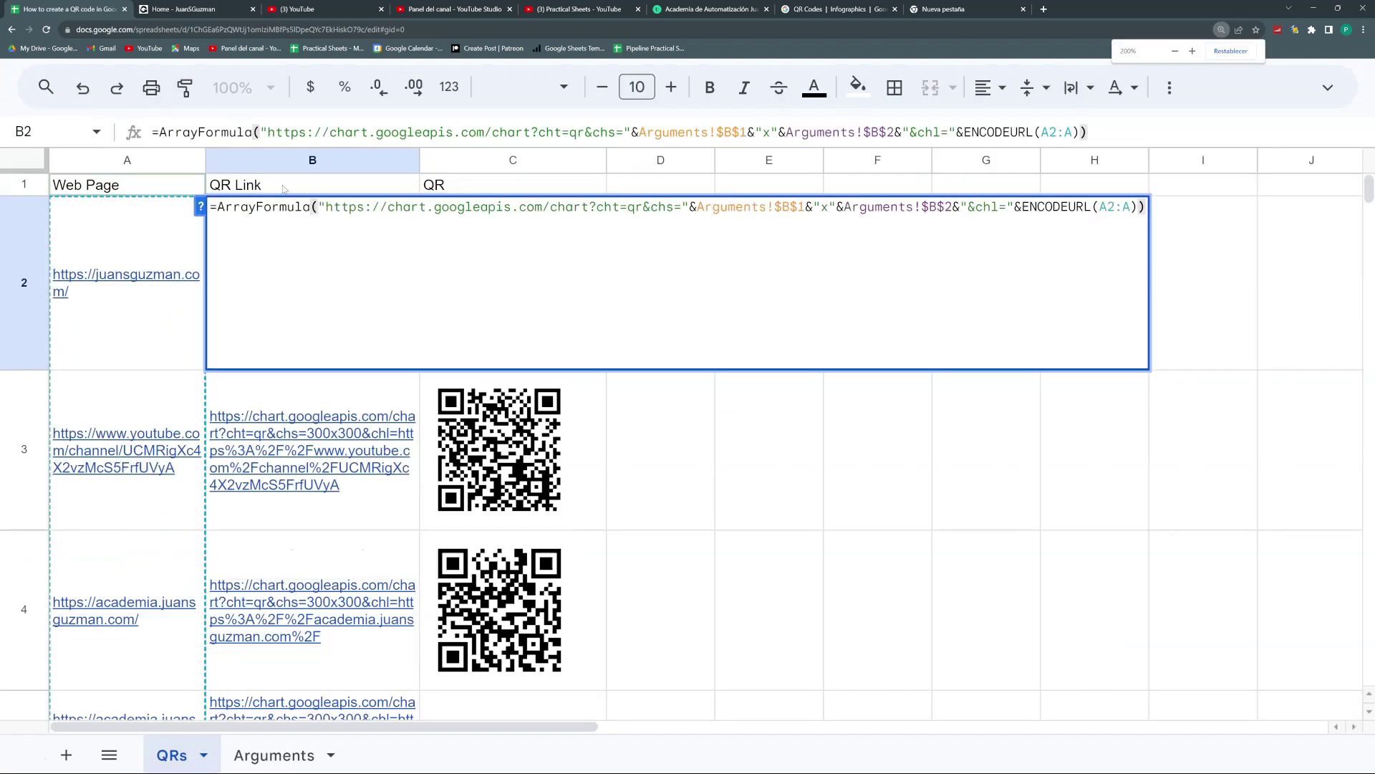
type("if(")
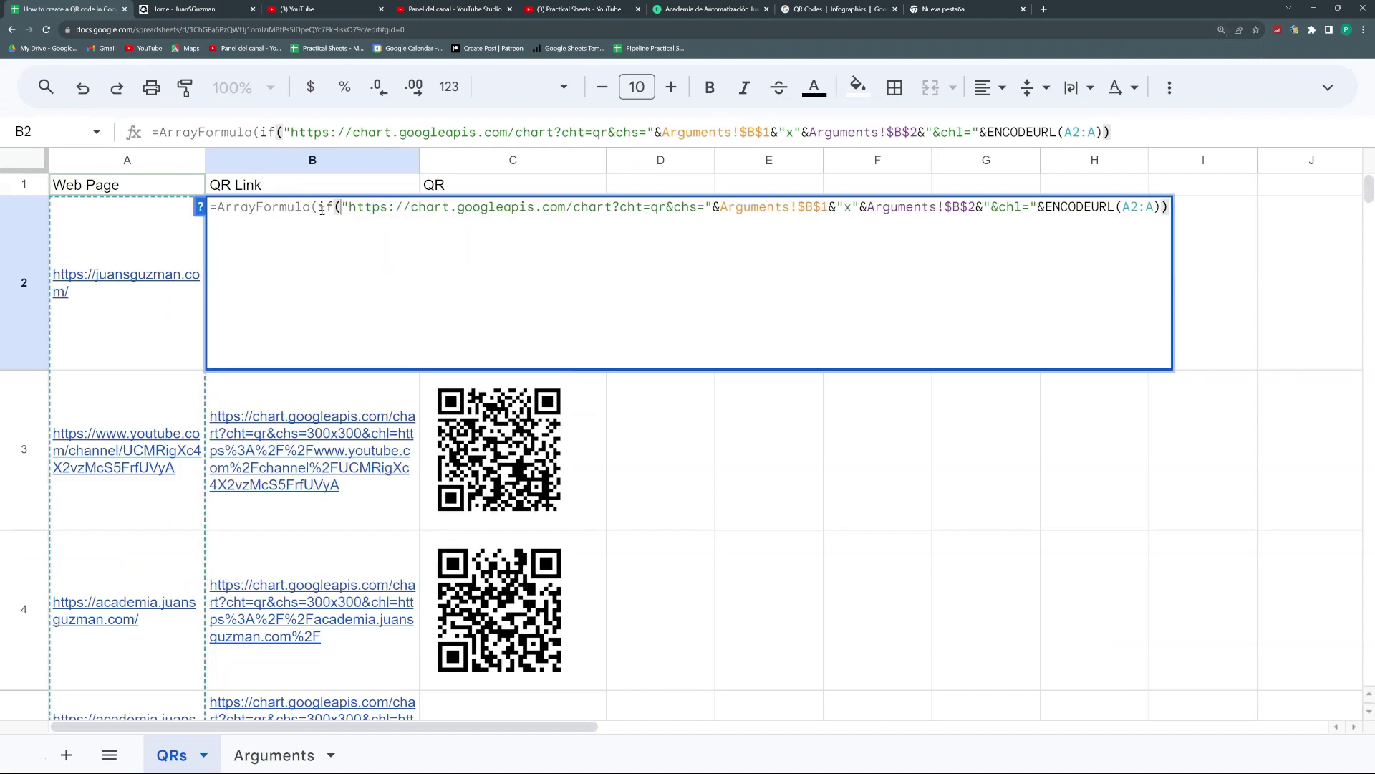
type("a2:A")
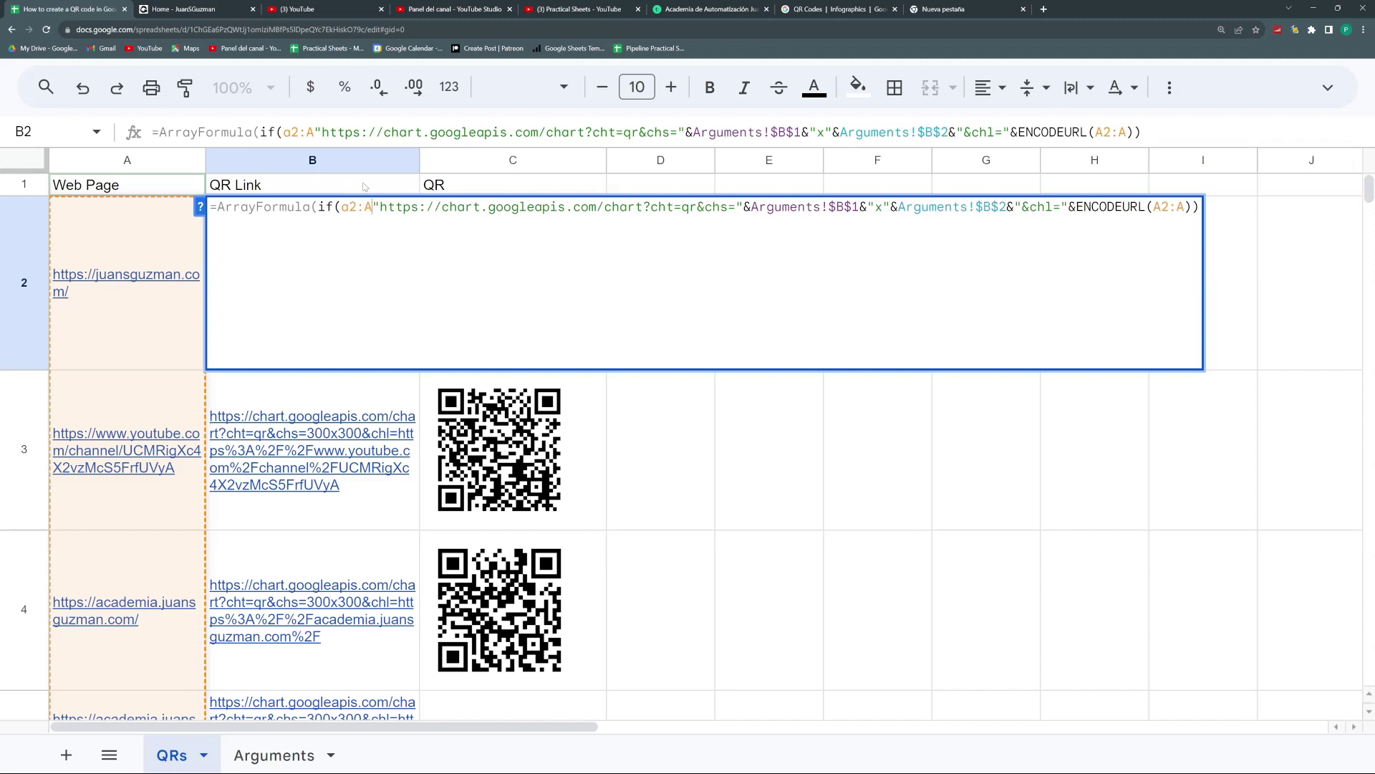
type("=\"\"")
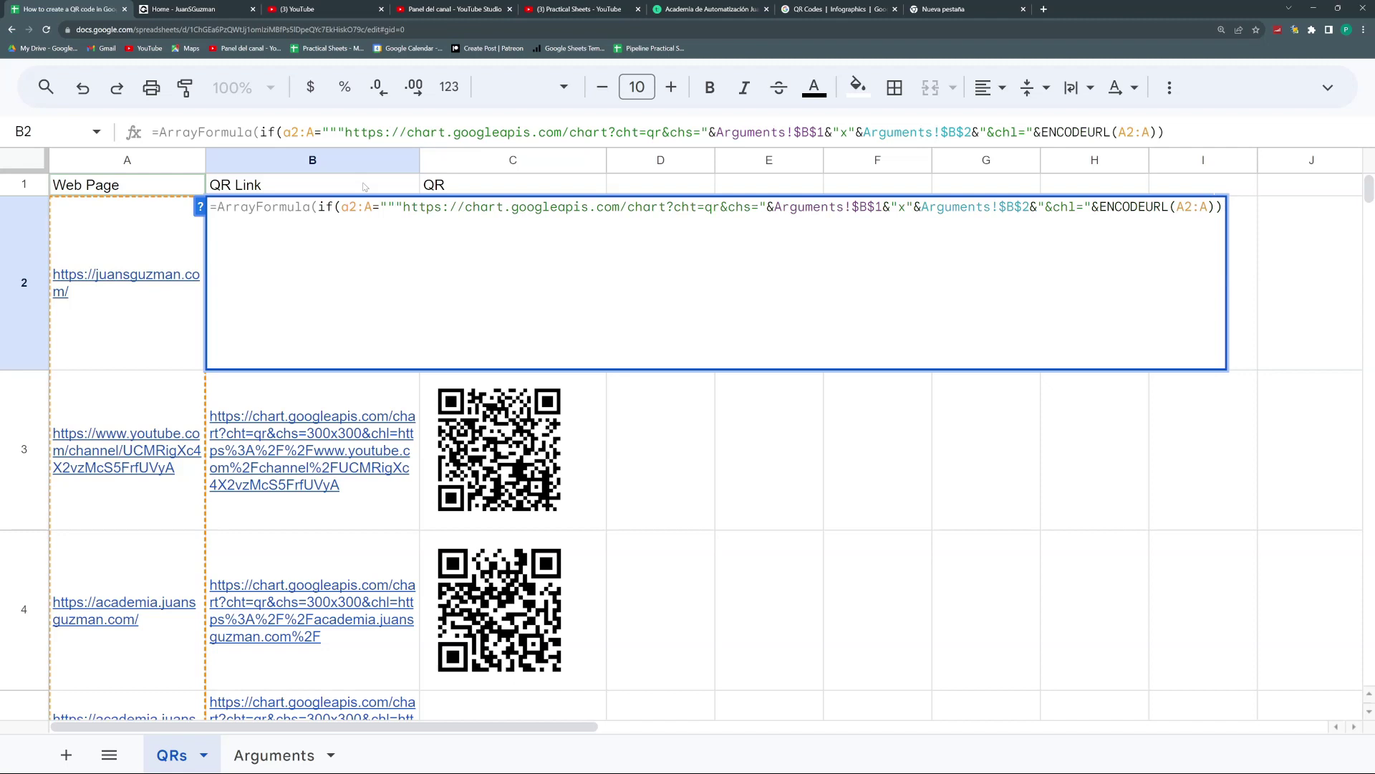
type(",")
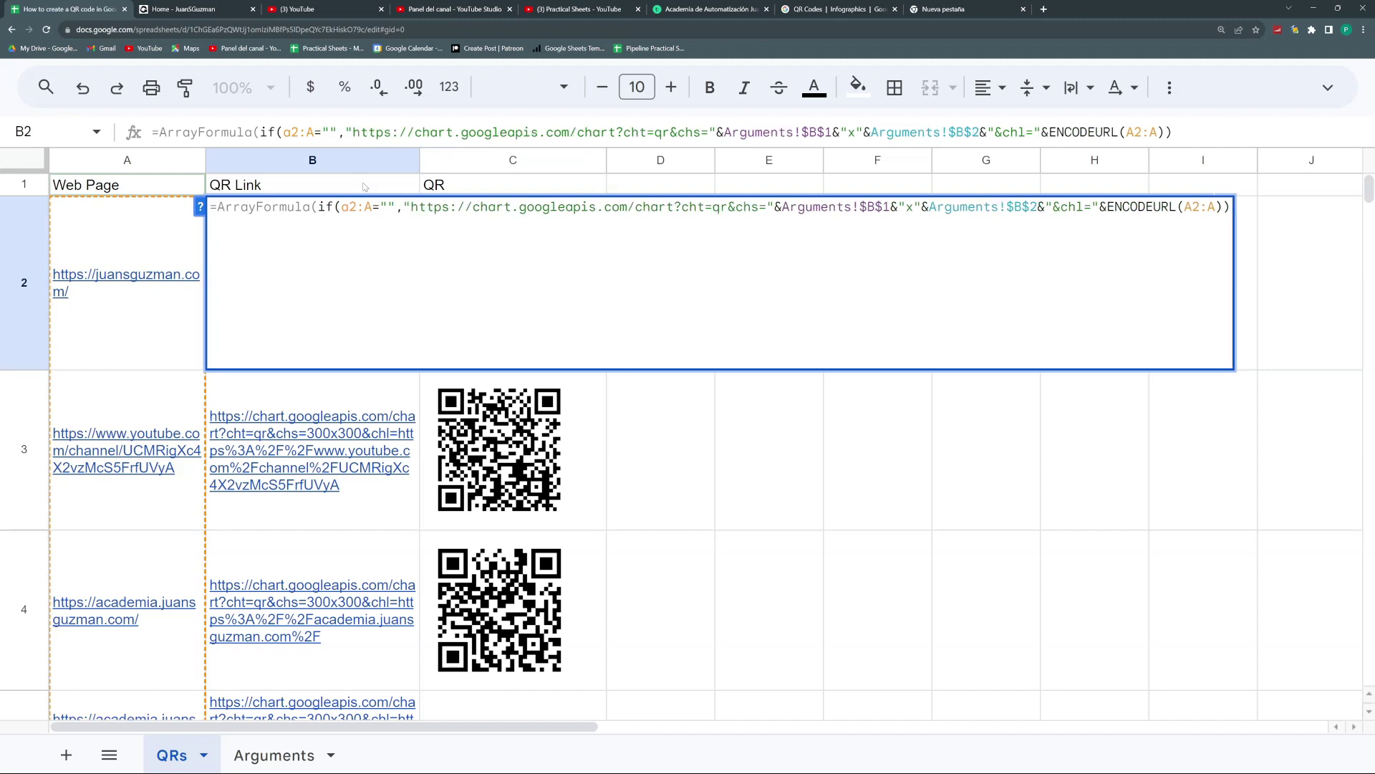
type(",")
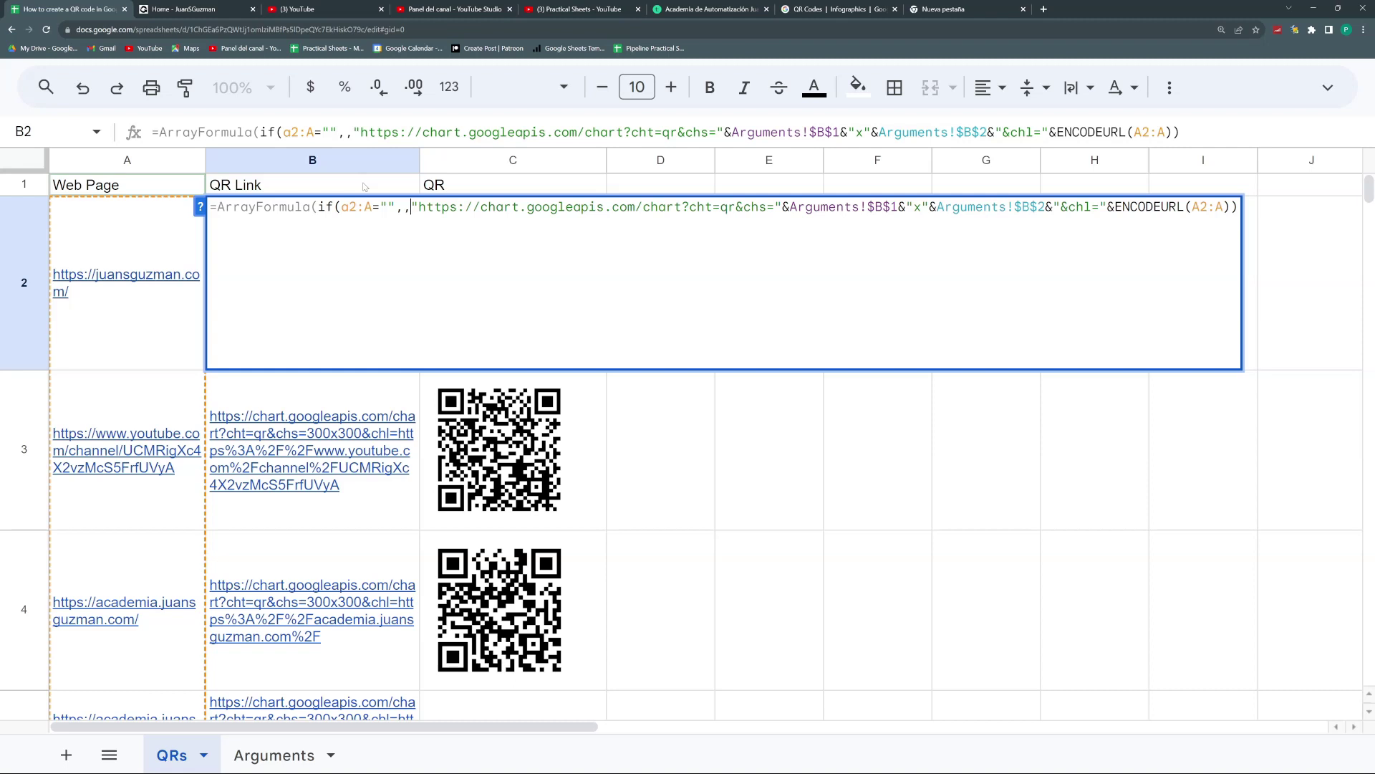
key("Return")
scroll(453, 401, "down", 3)
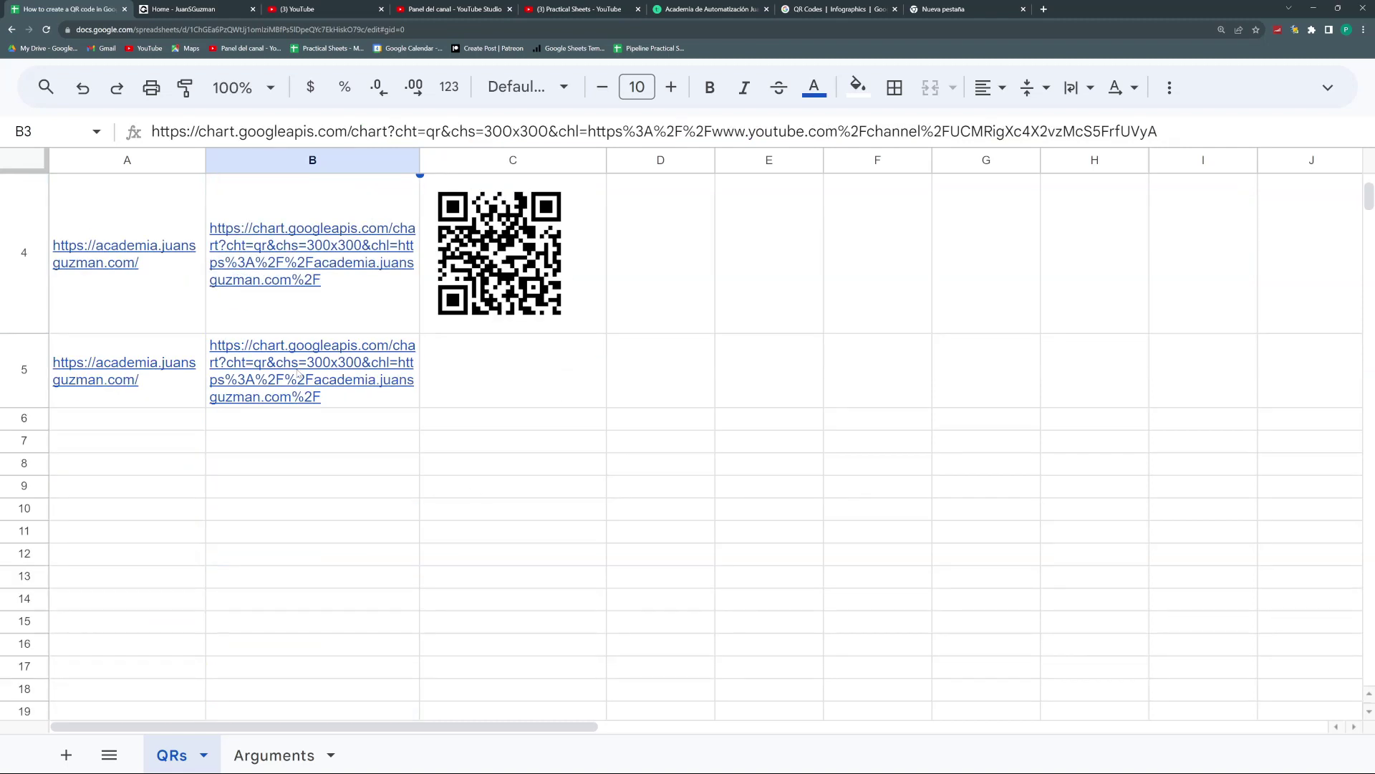
Change C2 to =ArrayFormula(IMAGE(B2:B,1)) so one formula draws every QR code.
scroll(297, 373, "down", 2)
scroll(301, 386, "up", 5)
left_click(539, 306)
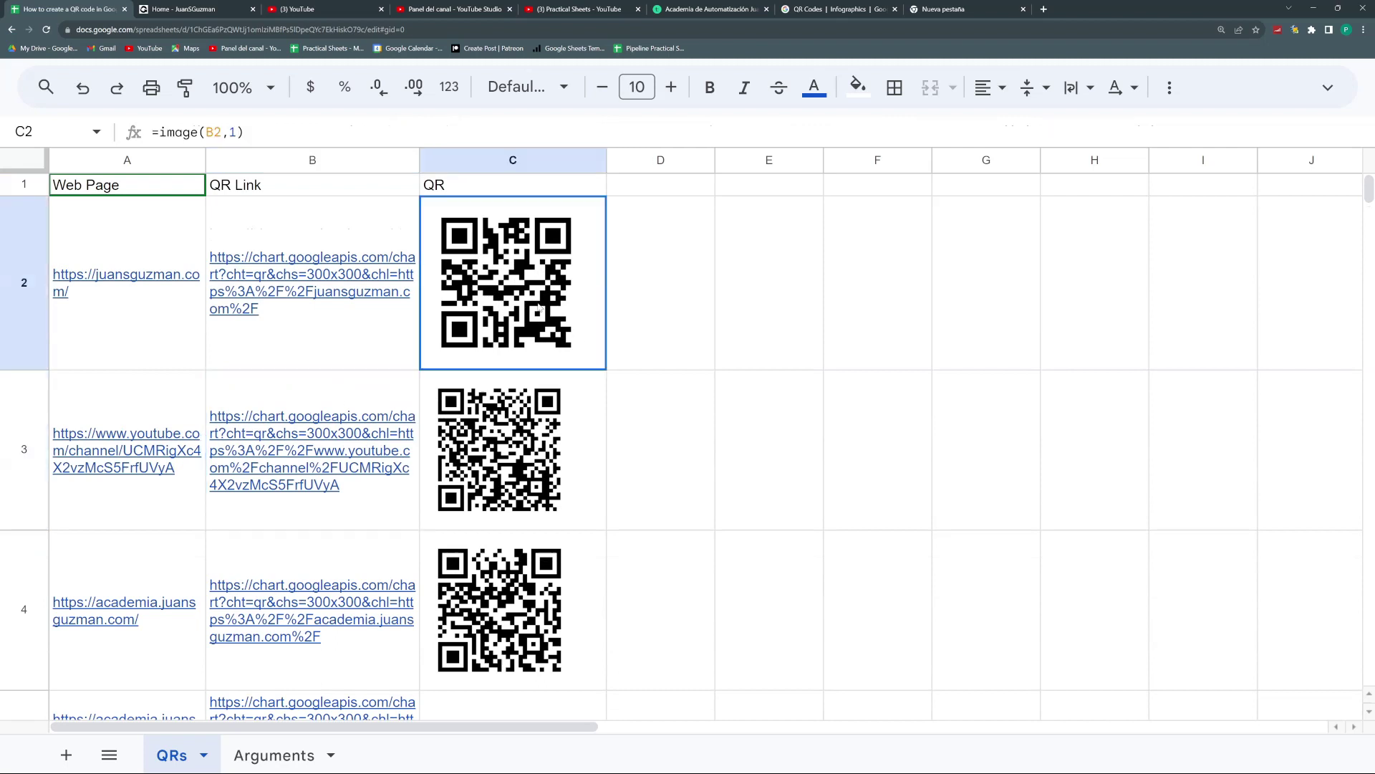
left_click(226, 132)
type(":B")
key("ctrl+shift+Return")
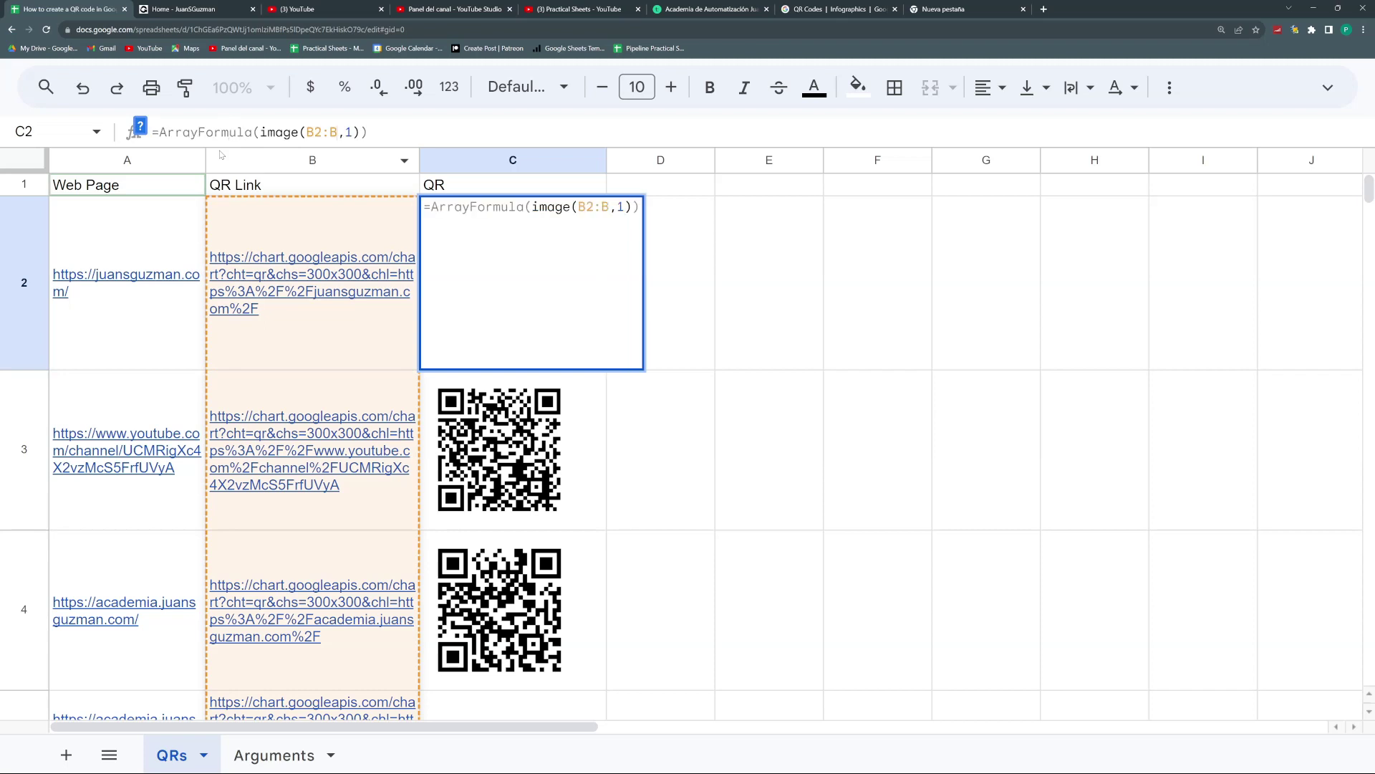
key("Return")
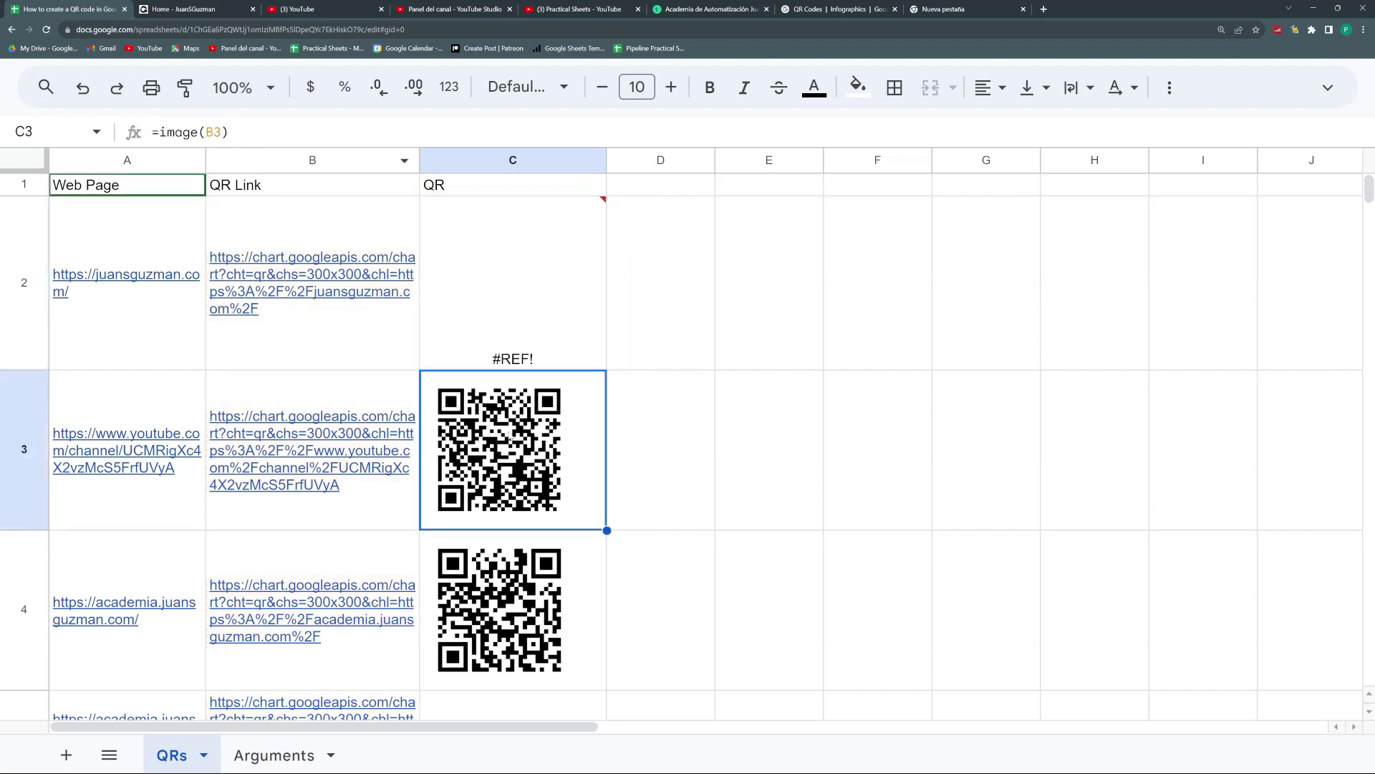
left_click_drag(510, 435, 509, 555)
scroll(526, 577, "down", 5)
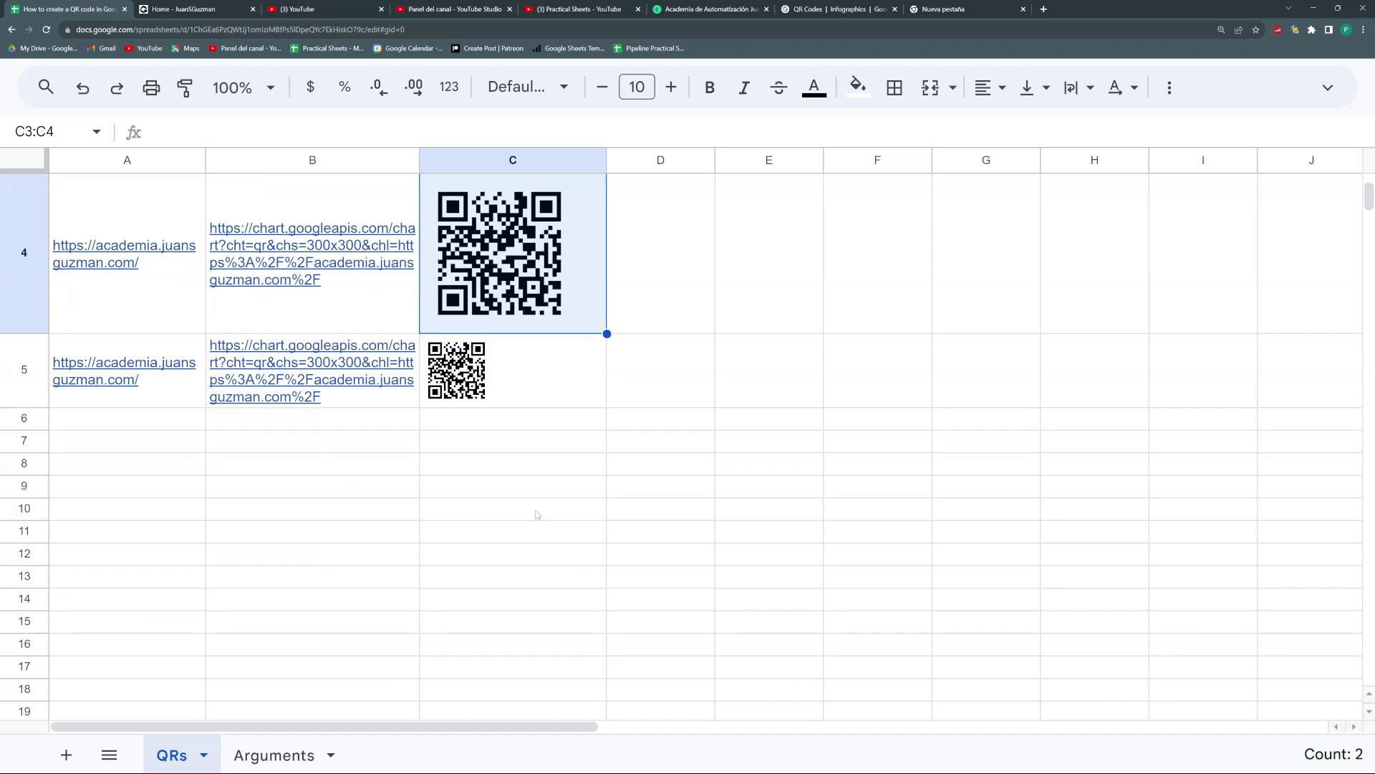
left_click(503, 387)
scroll(500, 385, "up", 2)
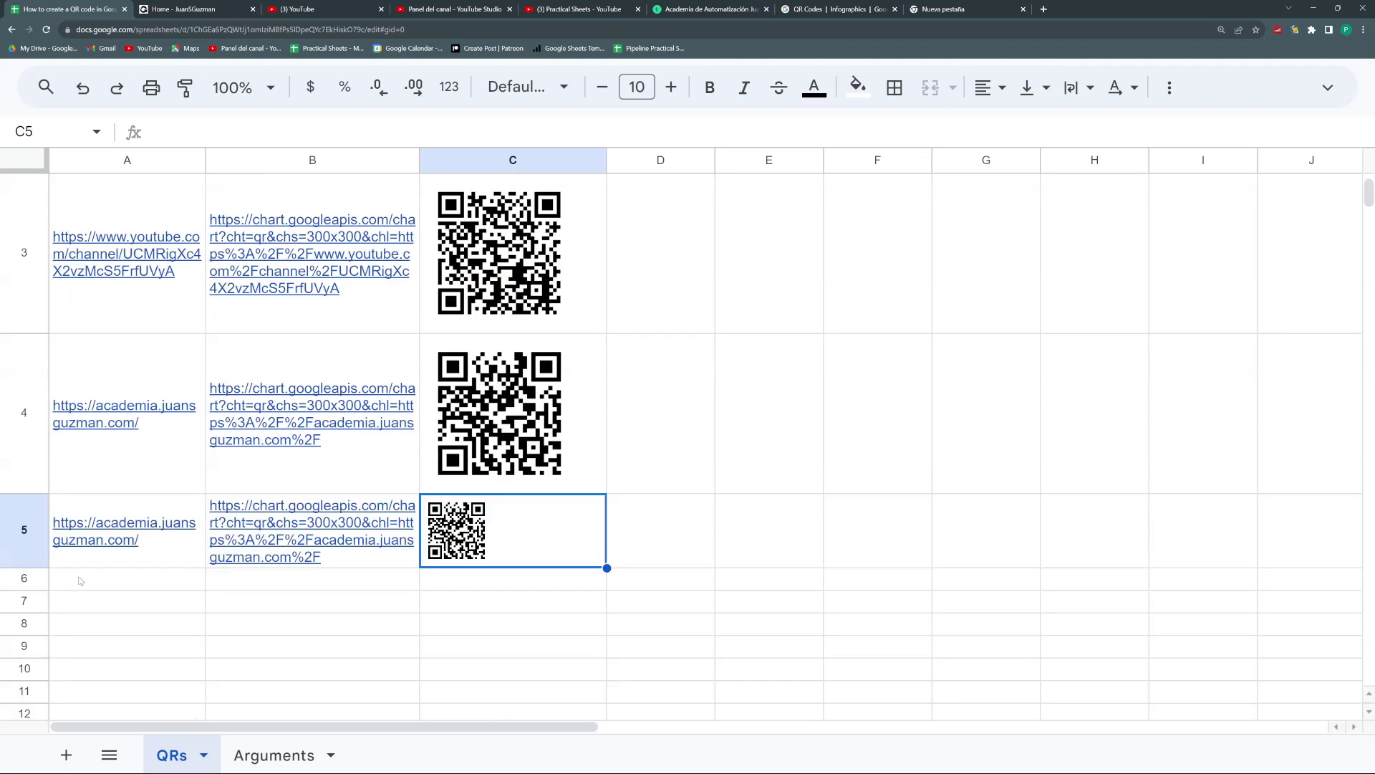
Copy the academia URL from A5 into A6.
left_click(149, 510)
key("ctrl+c")
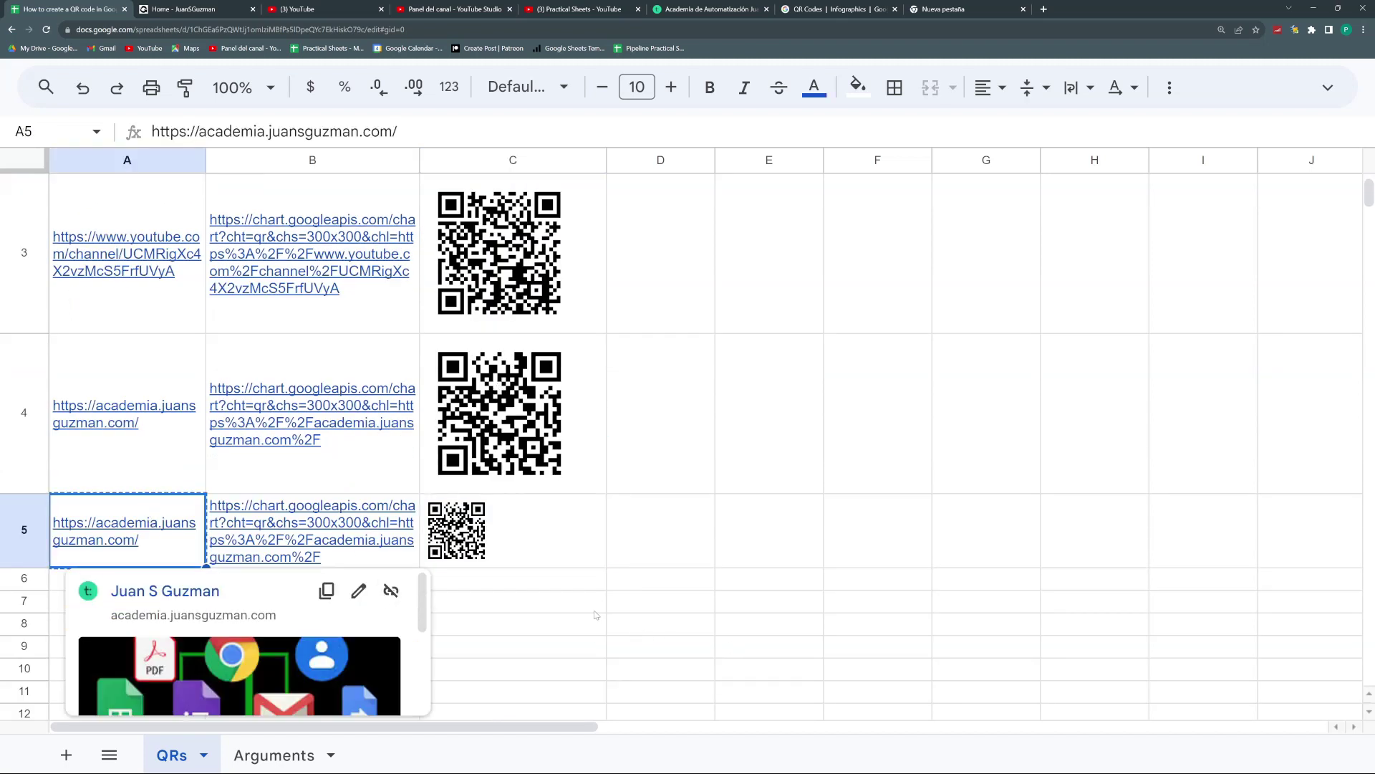
key("Down")
key("ctrl+v")
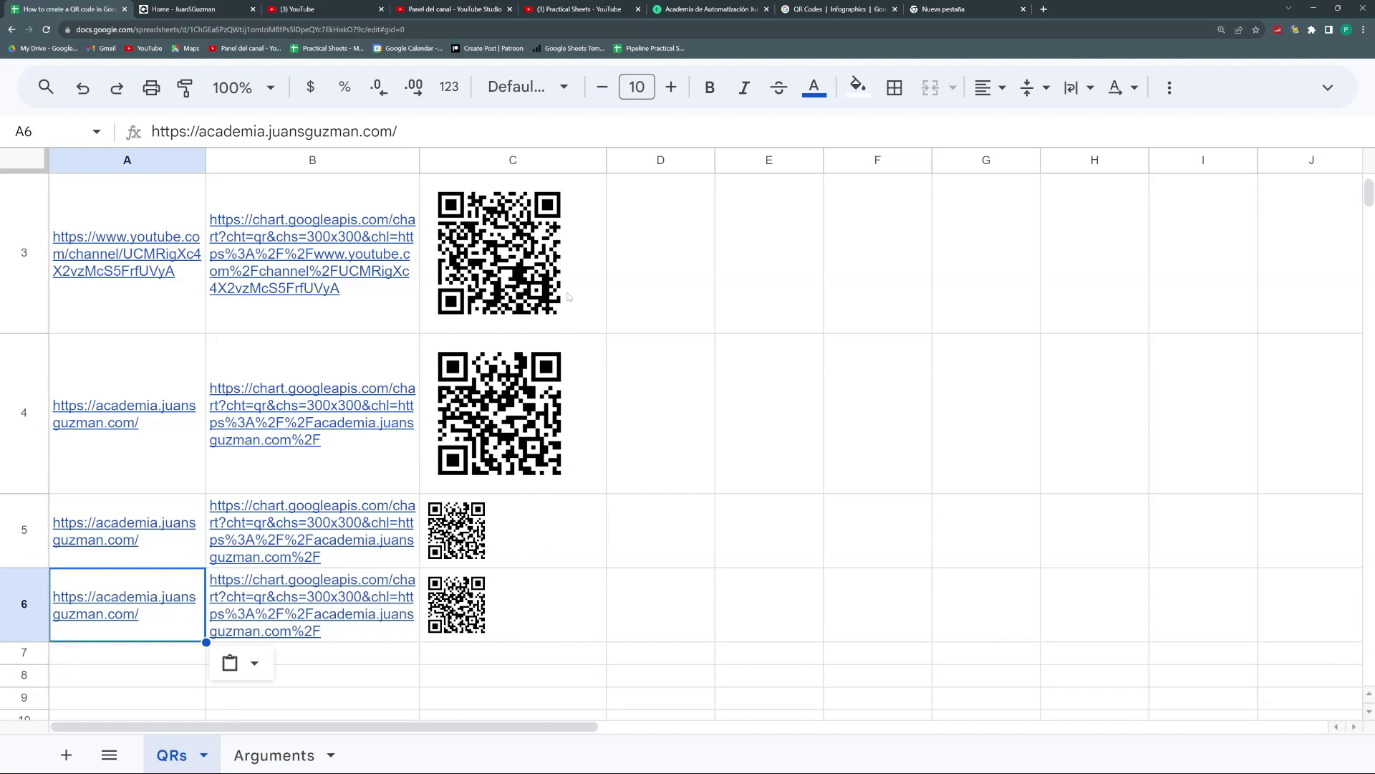
Centre column C's QR images horizontally.
left_click(529, 166)
left_click(986, 93)
left_click(1024, 129)
left_click(513, 251)
scroll(80, 311, "up", 2)
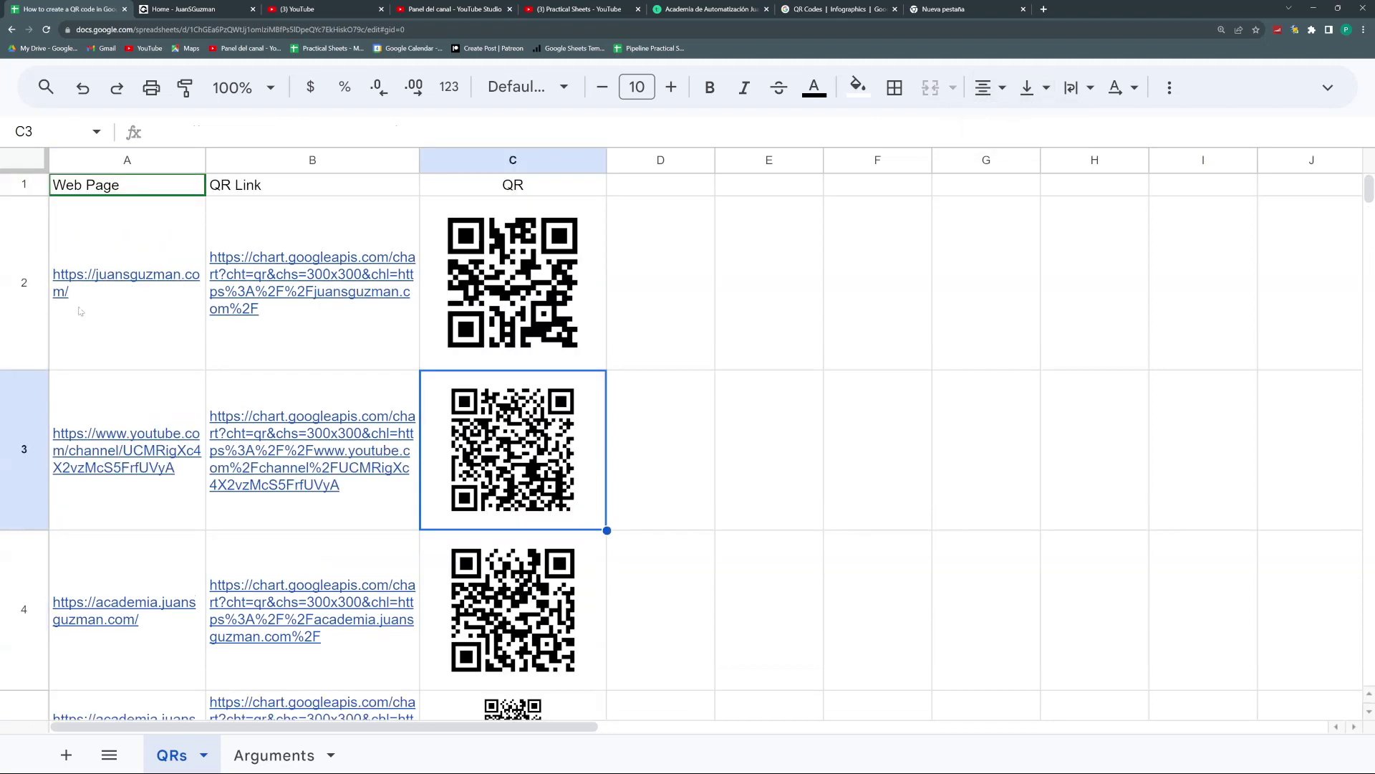
scroll(363, 349, "down", 2)
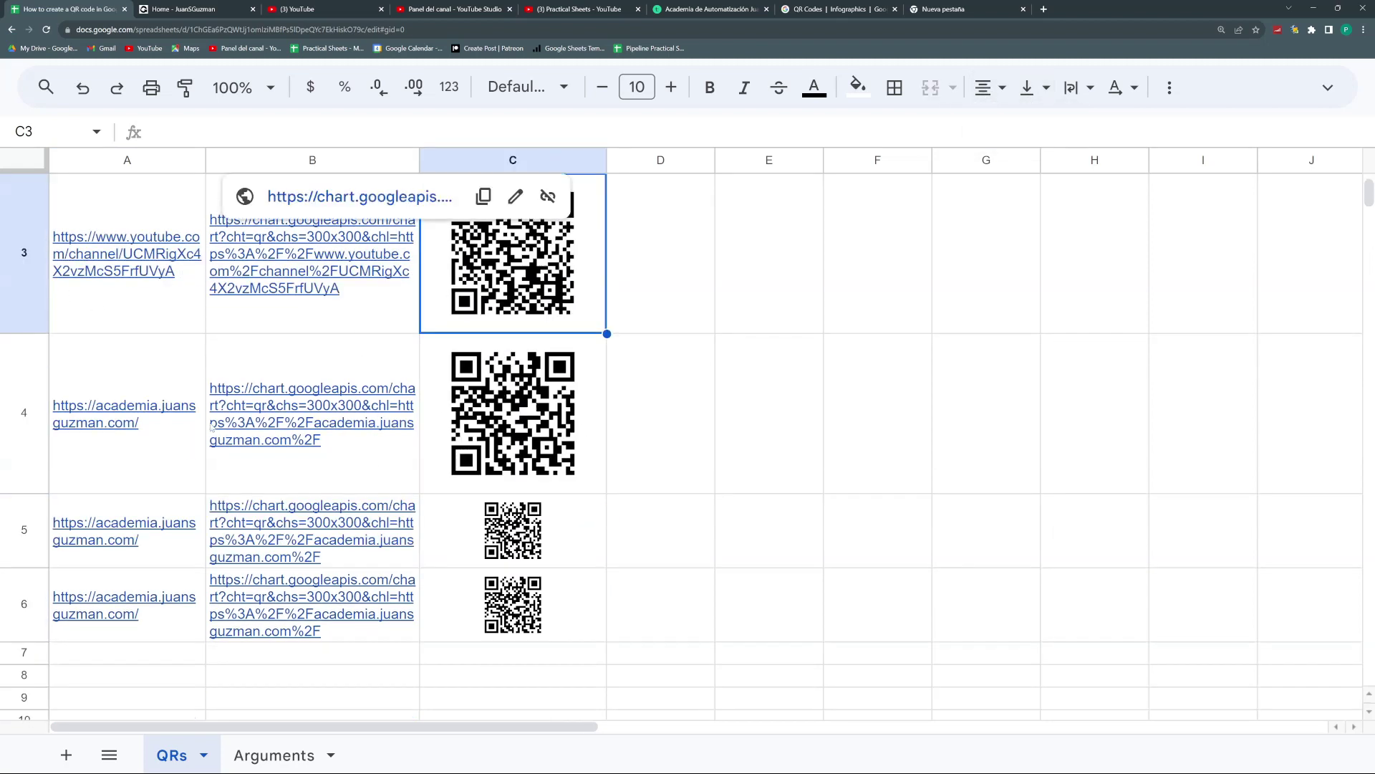
Make headers A1:C1 bold white text on a dark cyan 3 fill.
scroll(313, 404, "up", 2)
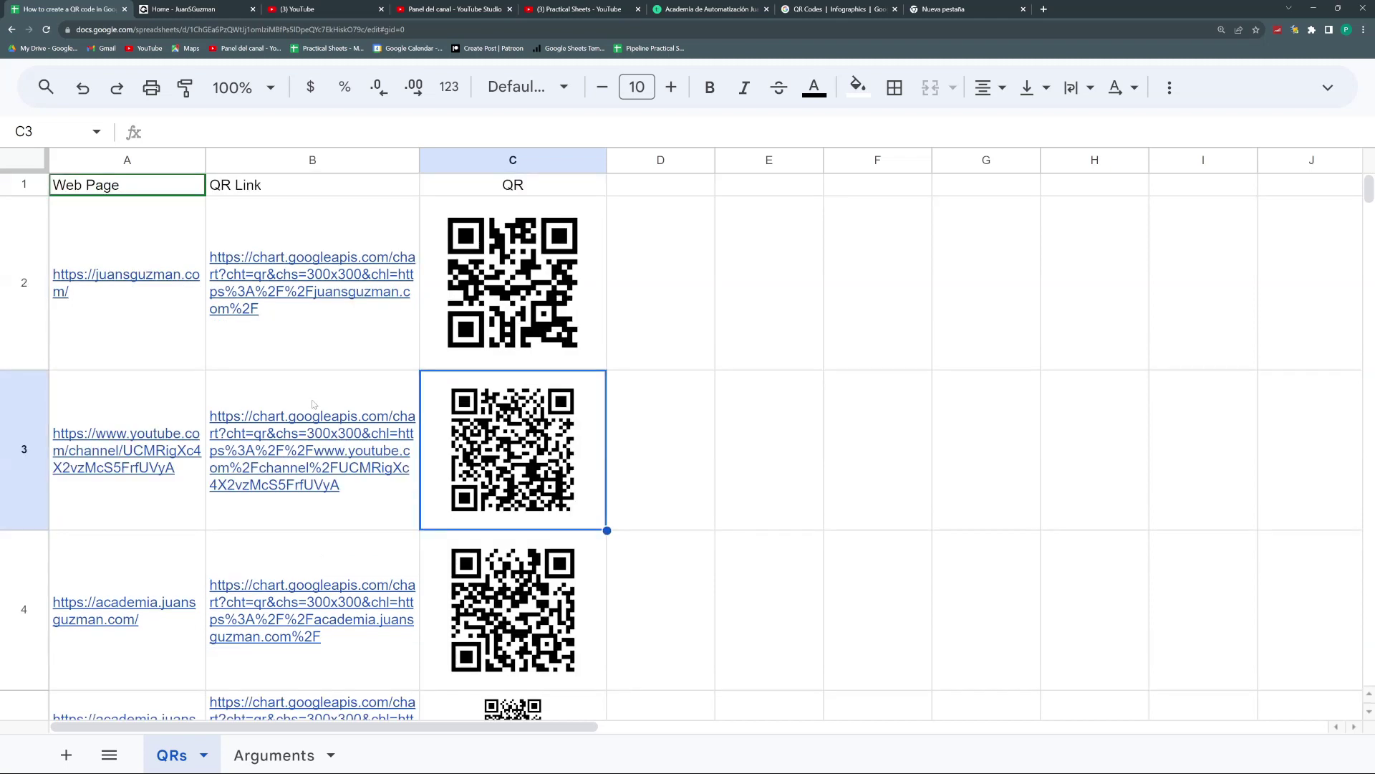
left_click_drag(149, 187, 501, 186)
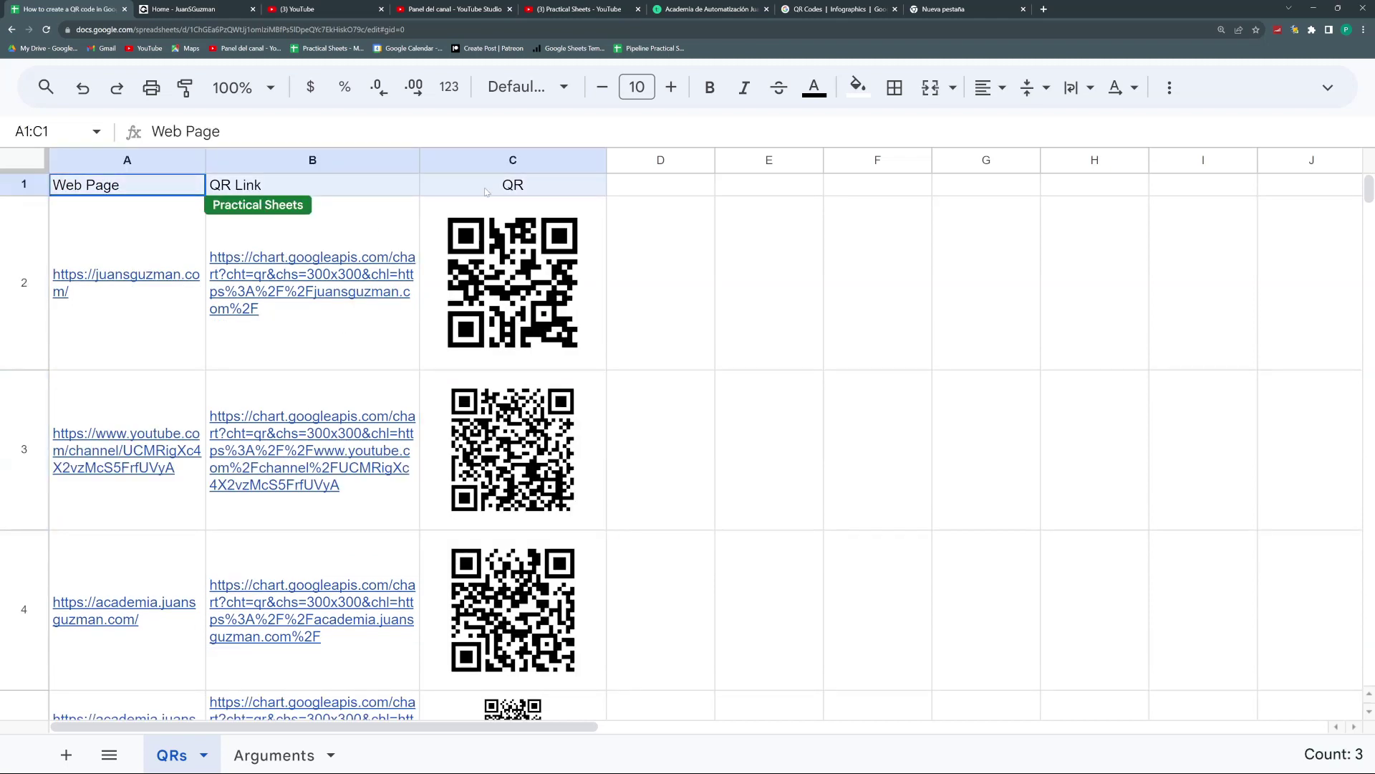
left_click(710, 88)
left_click(858, 89)
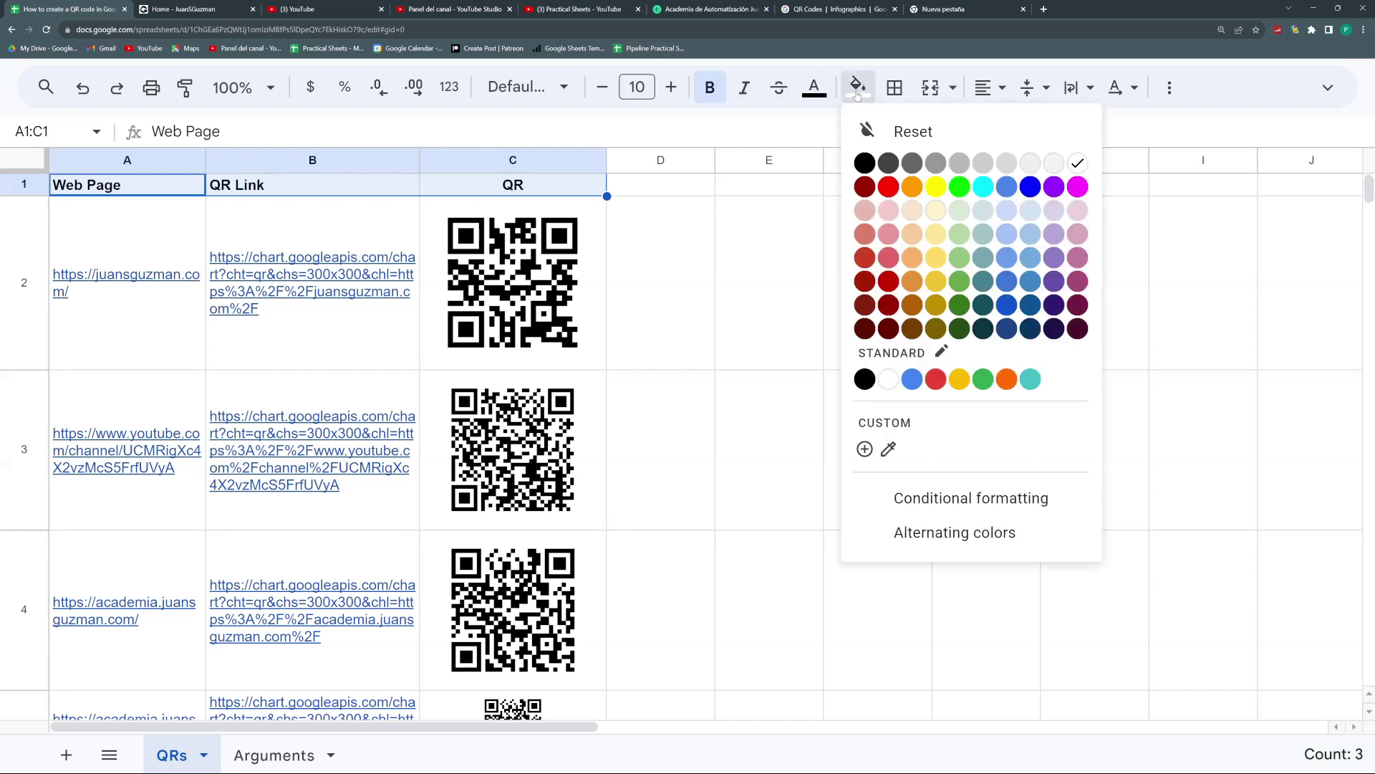
left_click(983, 328)
left_click(814, 88)
left_click(1034, 163)
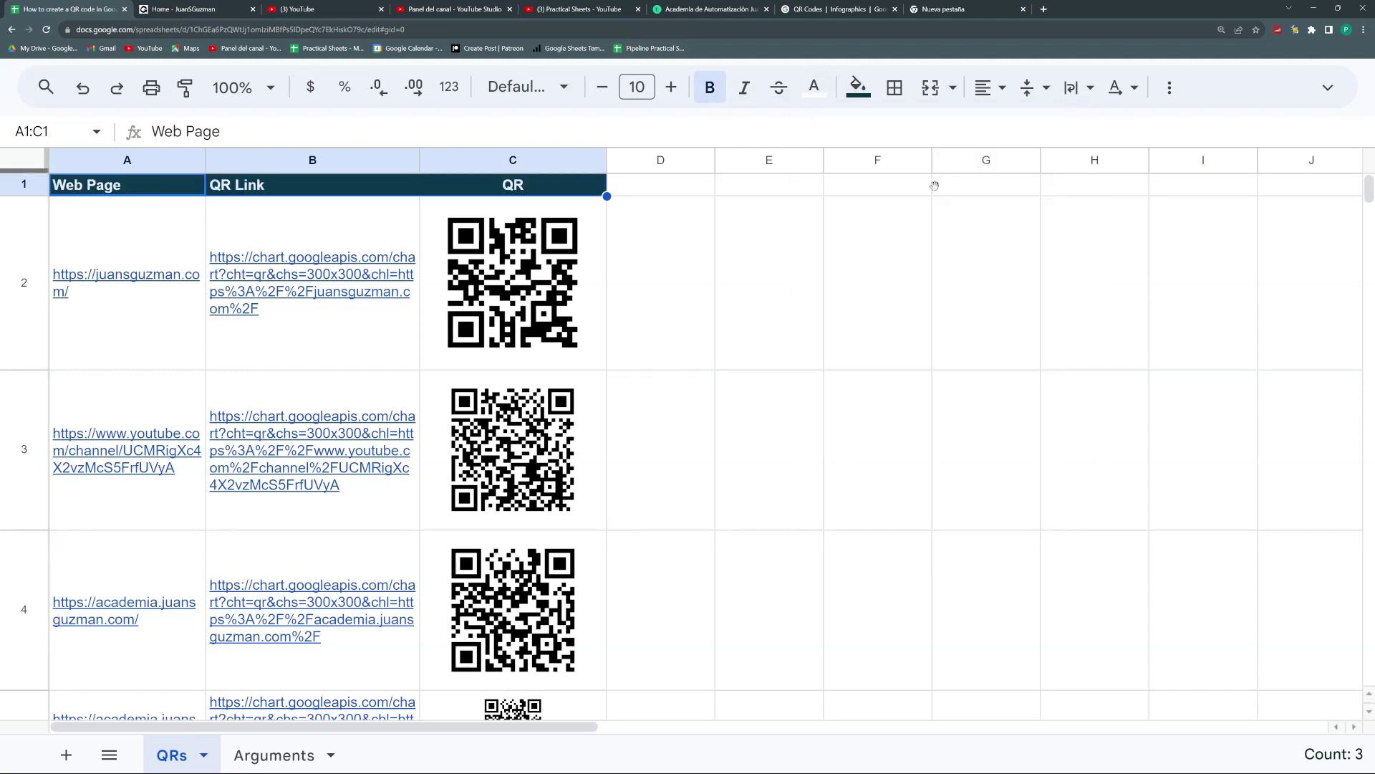
Delete unused columns D through Z and widen columns A, B and C.
left_click(672, 158)
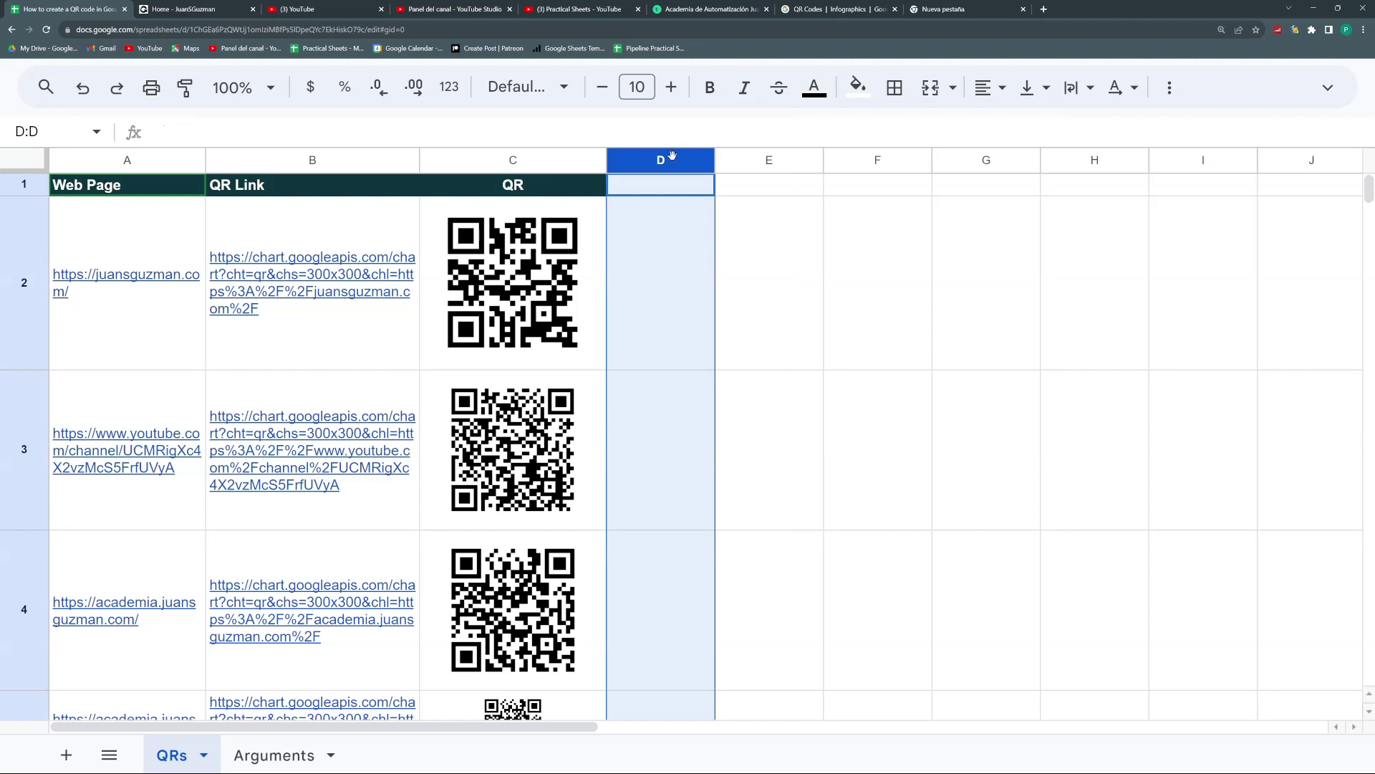
key("ctrl+shift+Right")
key("ctrl+alt+minus")
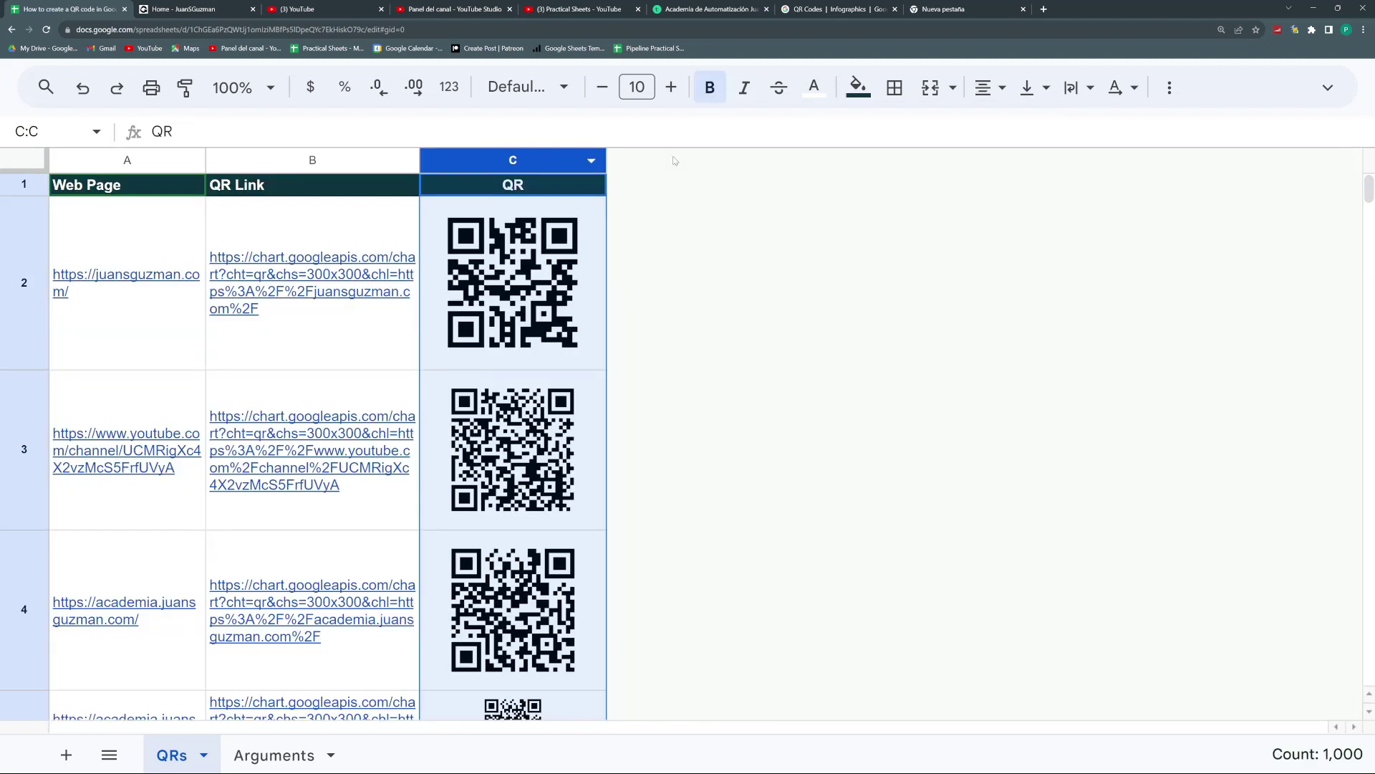
left_click_drag(206, 160, 309, 160)
left_click_drag(528, 159, 602, 160)
left_click_drag(788, 161, 894, 161)
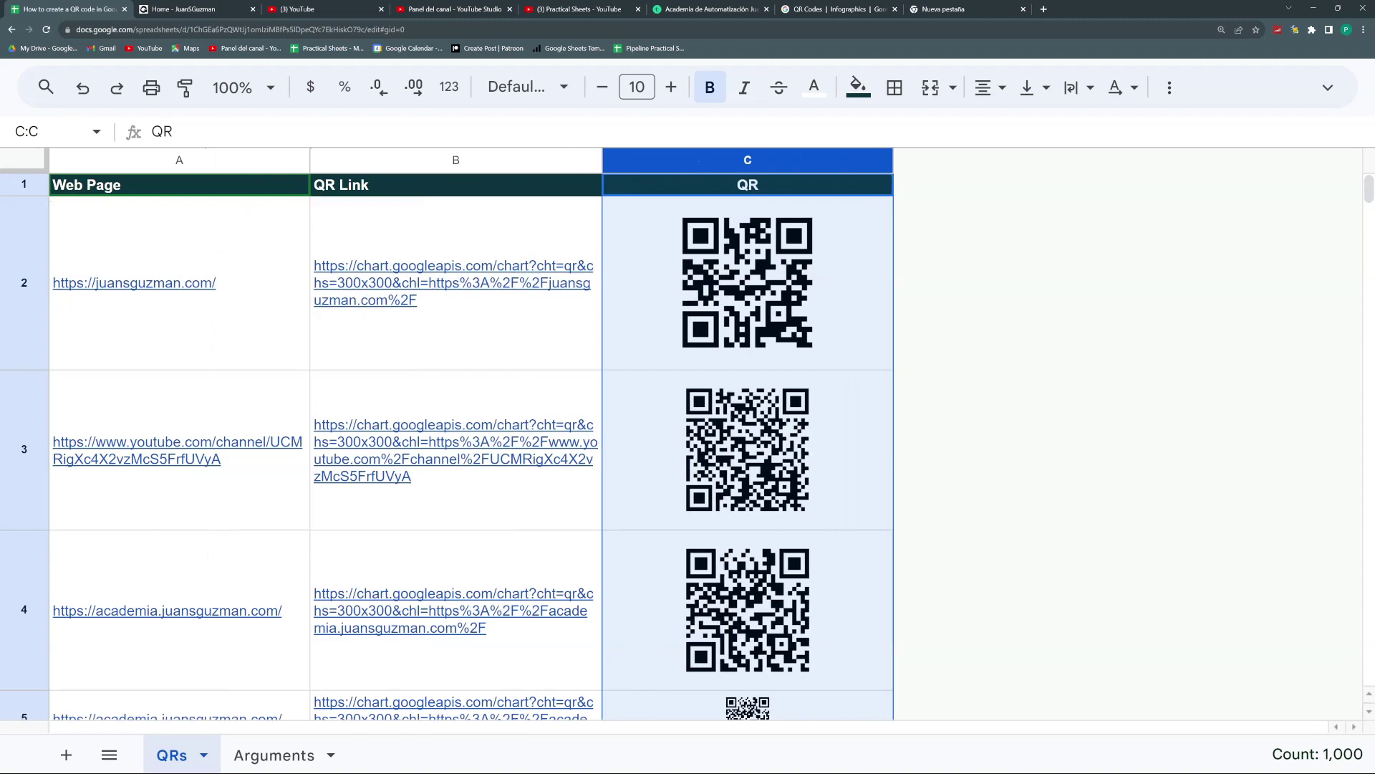
Resize rows 2 to 6 to one even height and zoom out to see them all.
mouse_move(122, 209)
left_click_drag(23, 286, 21, 495)
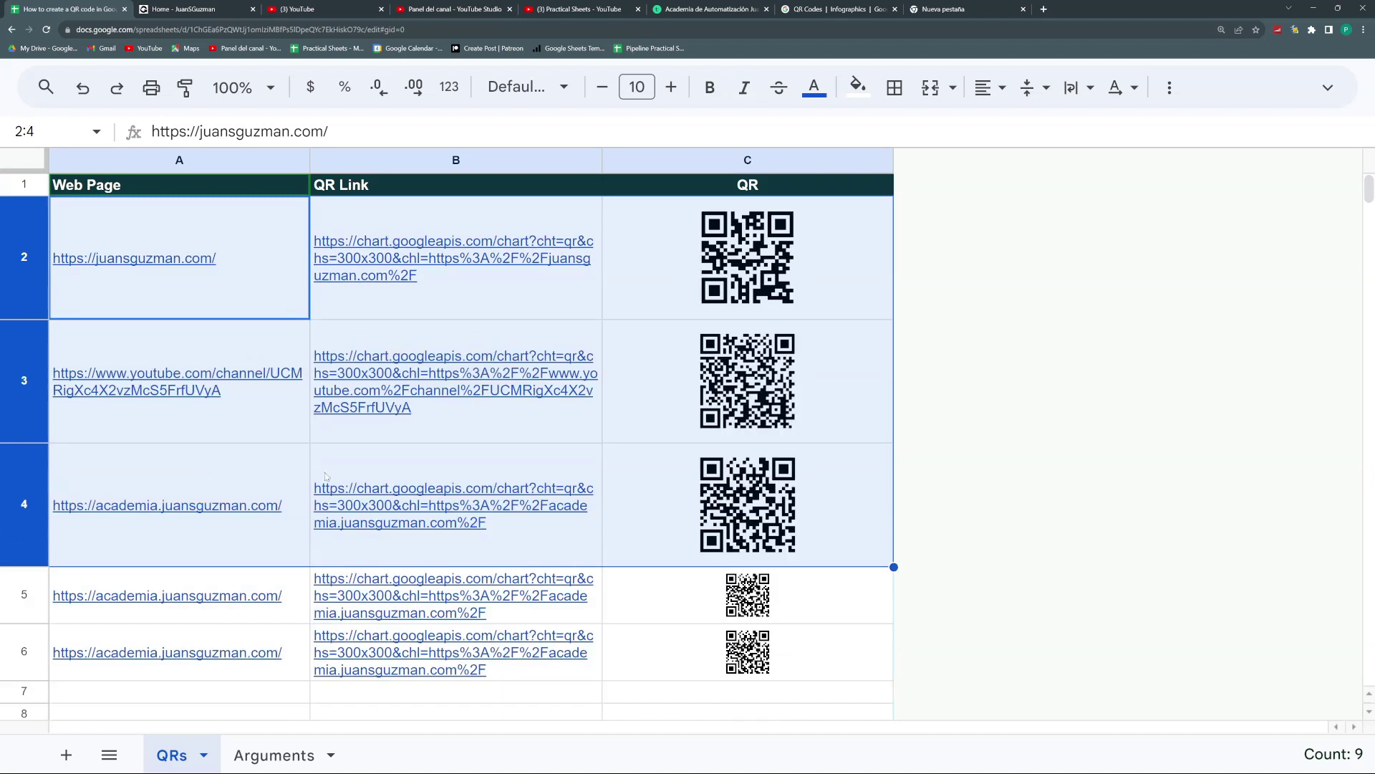
left_click(855, 346)
left_click_drag(24, 555, 28, 679)
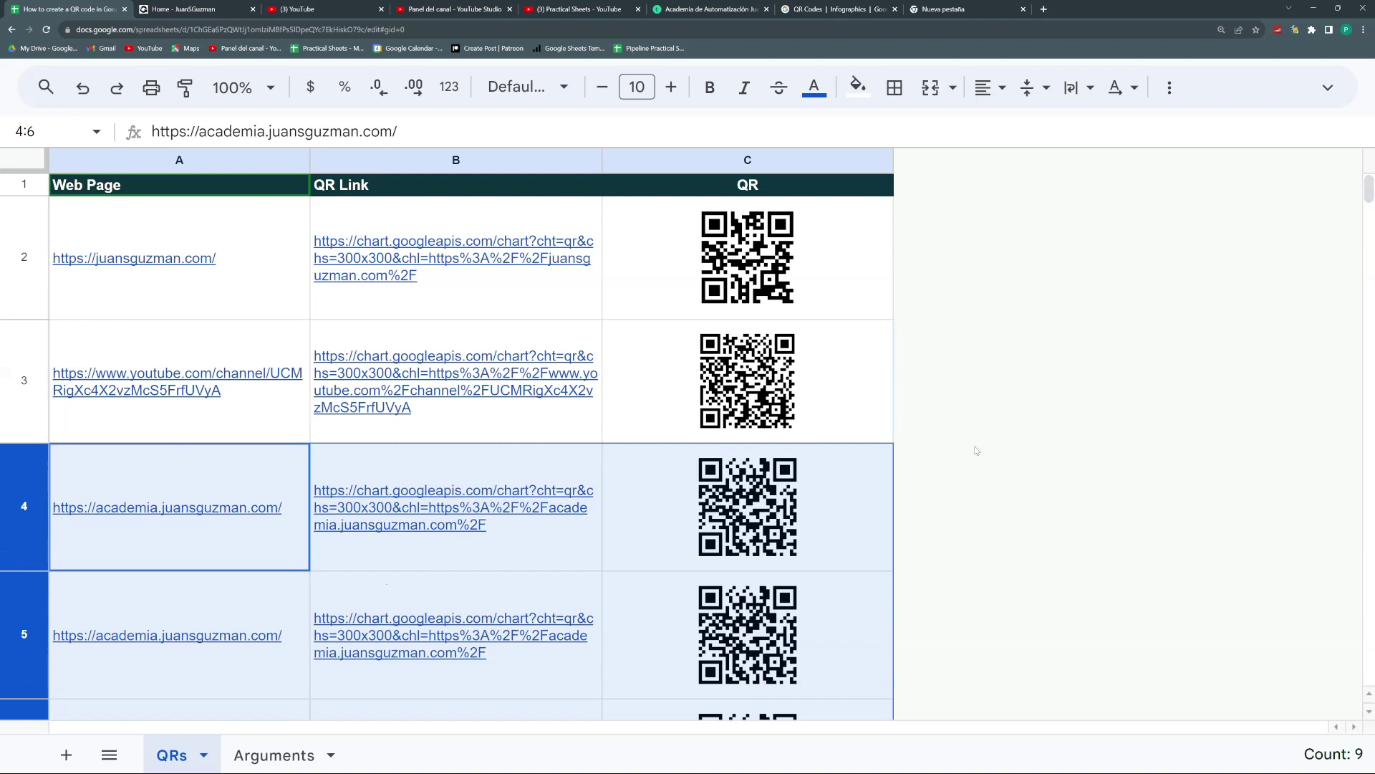
key("Right")
key("Right")
key("ctrl+minus")
key("ctrl+minus")
key("ctrl+minus")
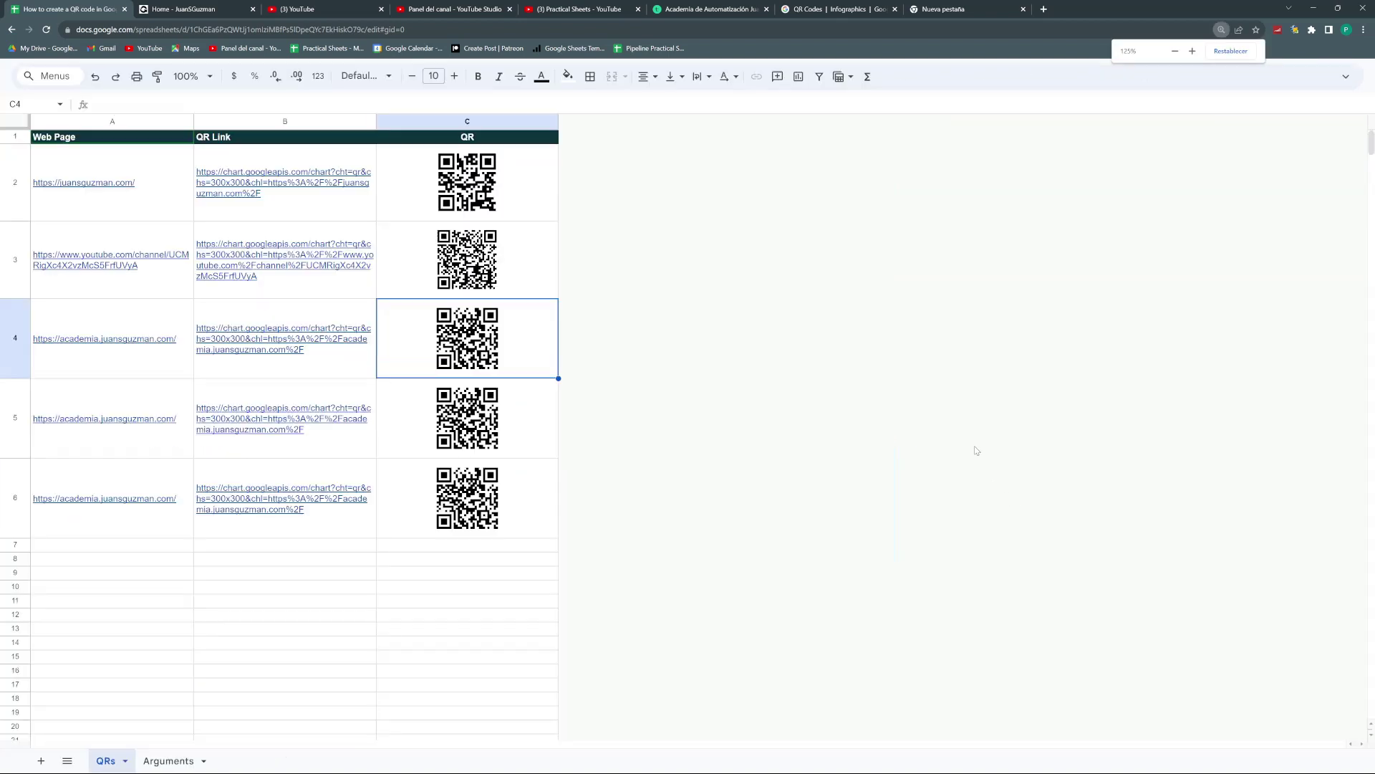
Review the B2 and C2 formulas, then duplicate the QRs sheet.
left_click(296, 588)
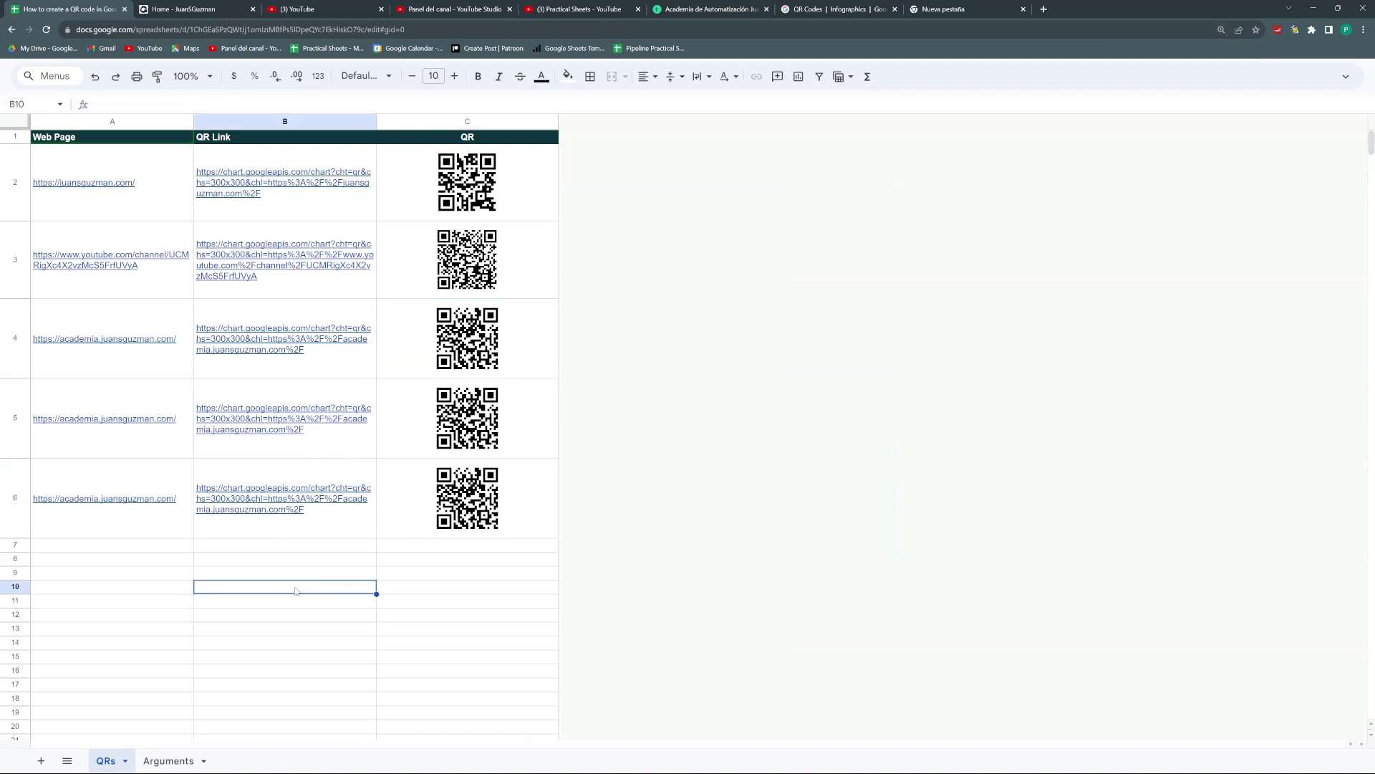
left_click(284, 182)
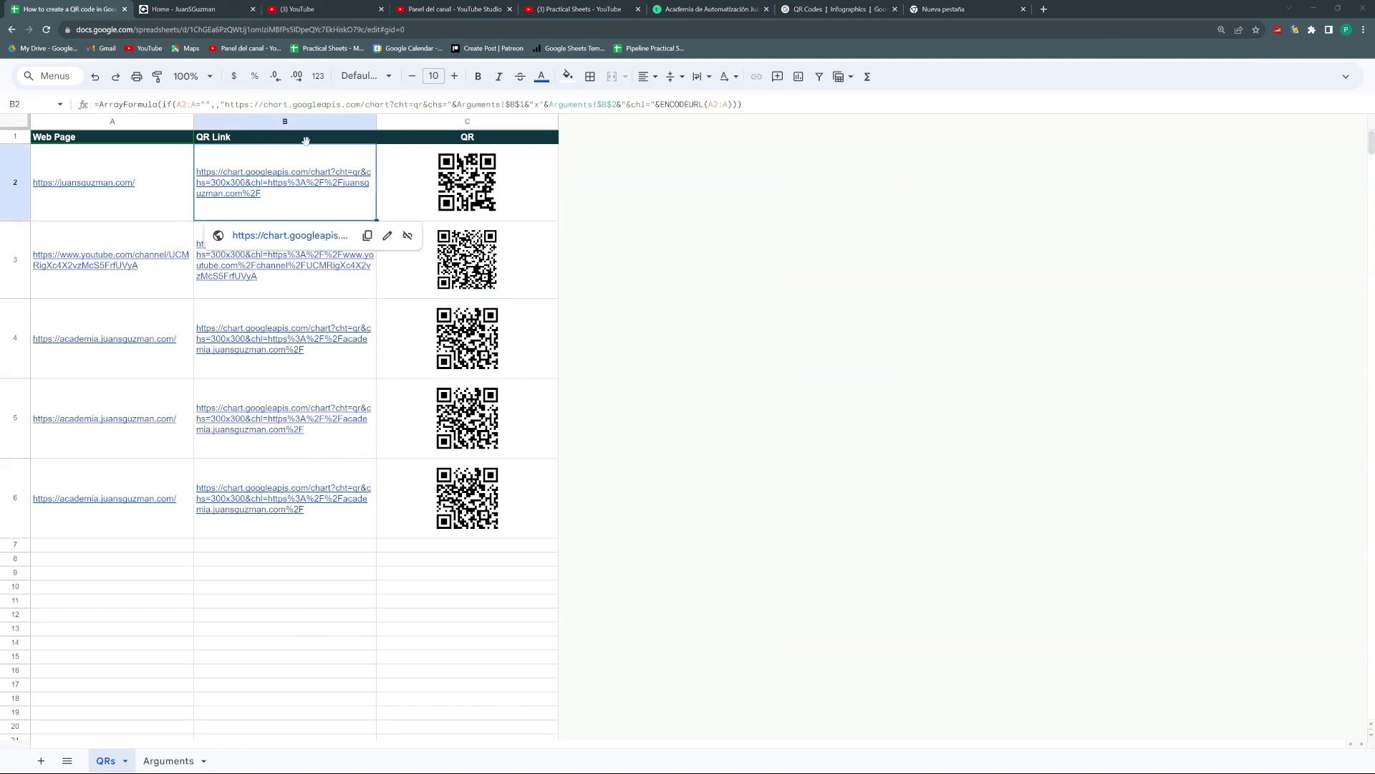
left_click(395, 176)
left_click(329, 175)
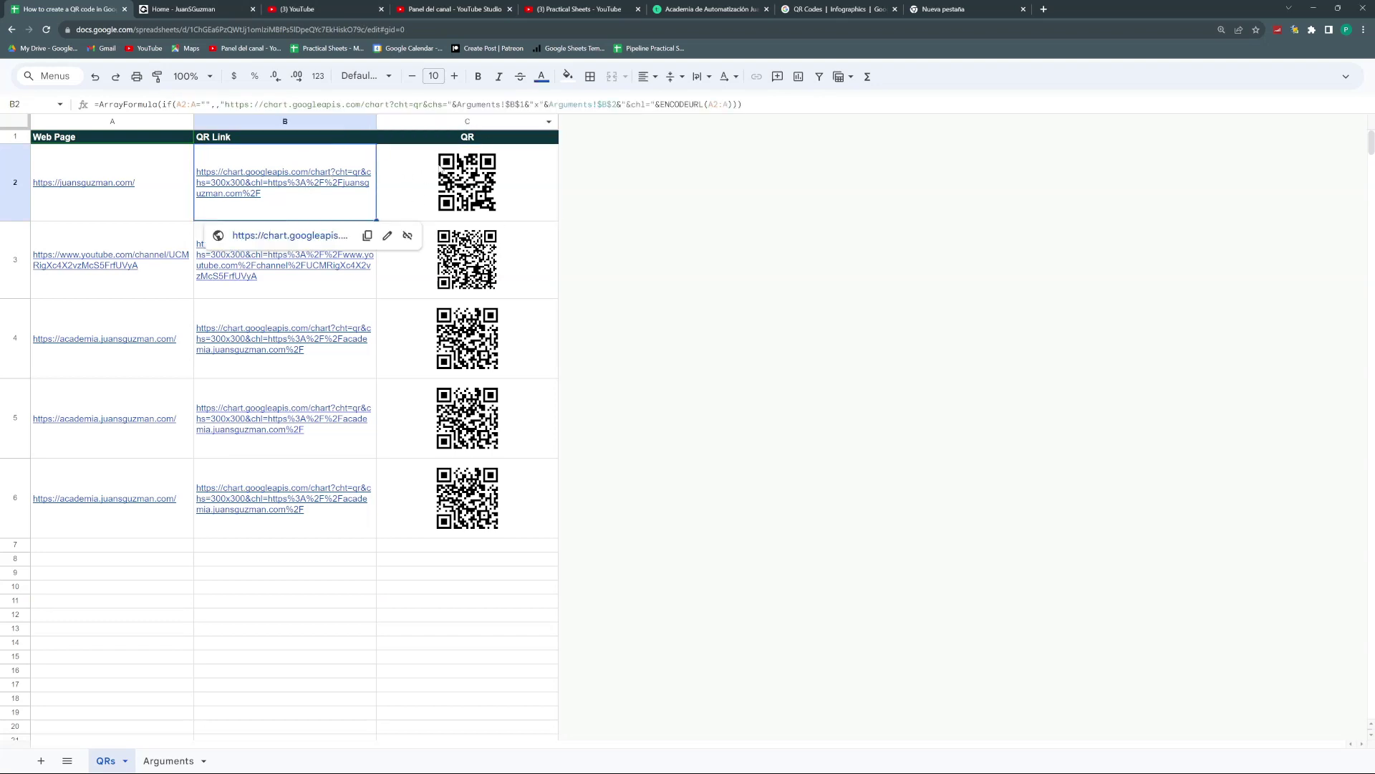
left_click(125, 761)
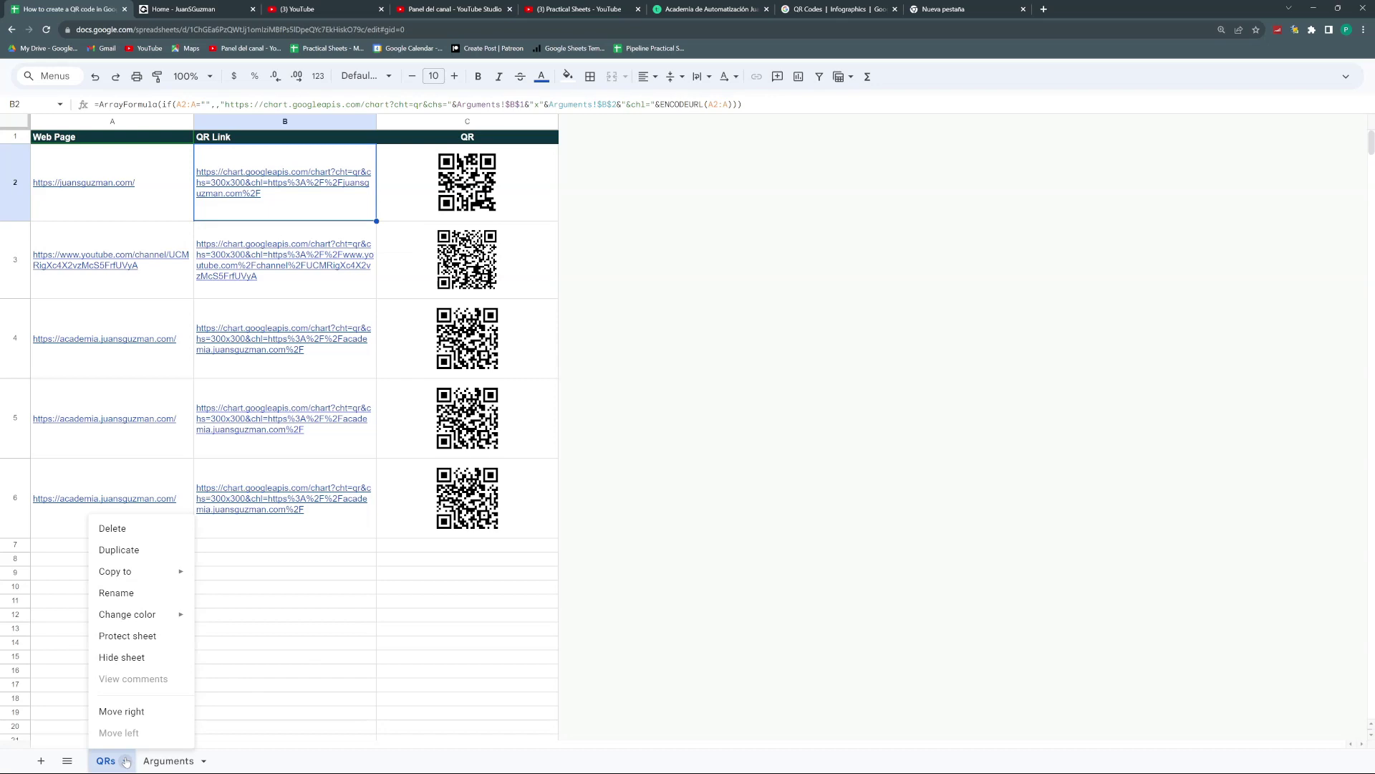
left_click(130, 550)
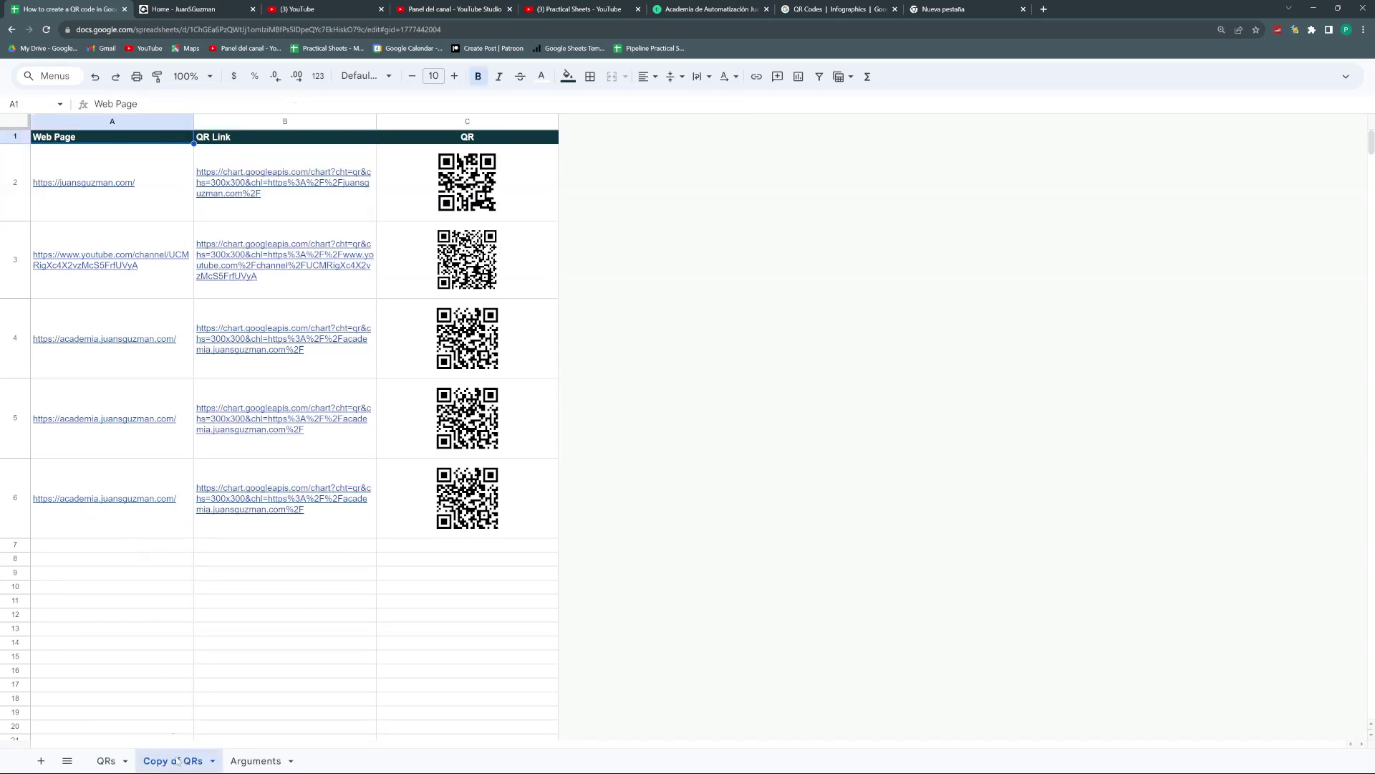
Rename 'Copy of QRs' to 'QRs Simplified' and select B2's chart URL expression.
double_click(177, 761)
left_click(185, 761)
left_click_drag(185, 761, 142, 761)
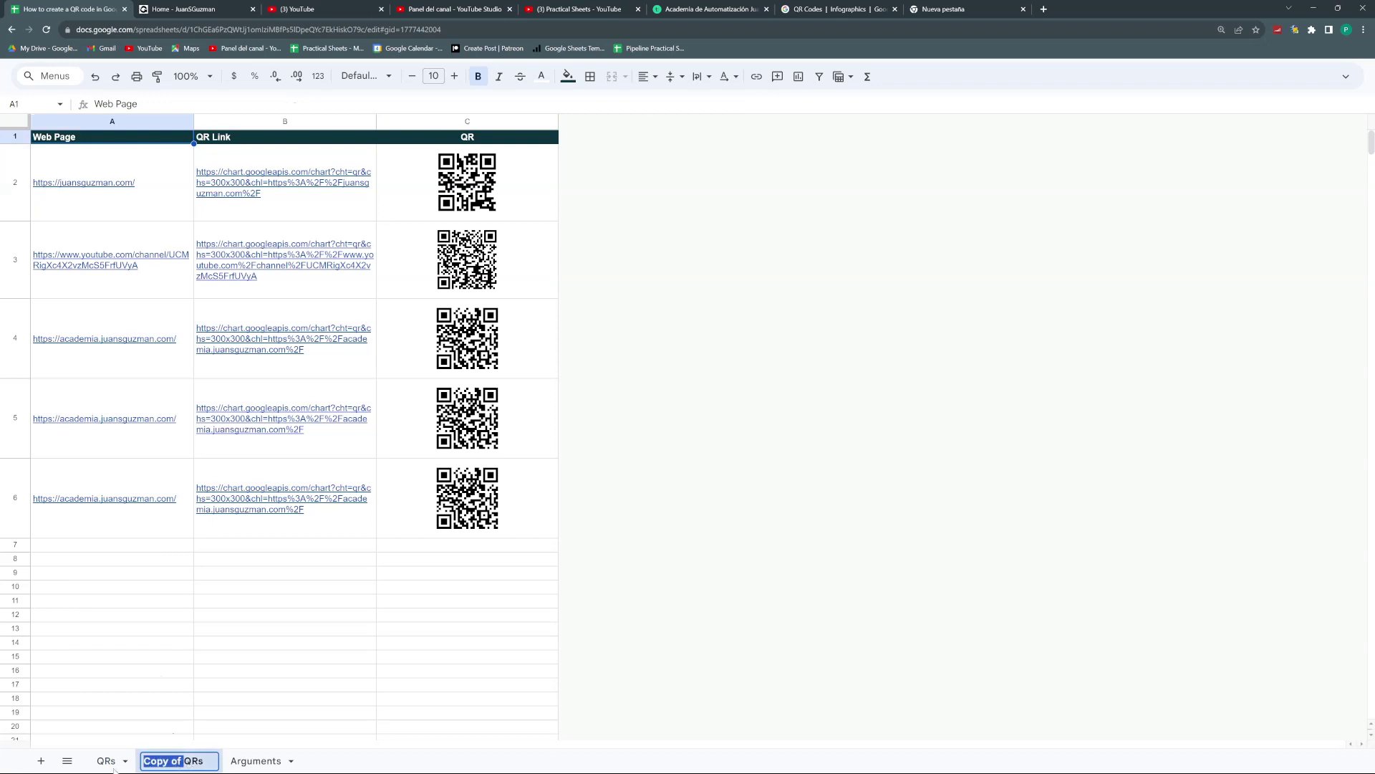
key("BackSpace")
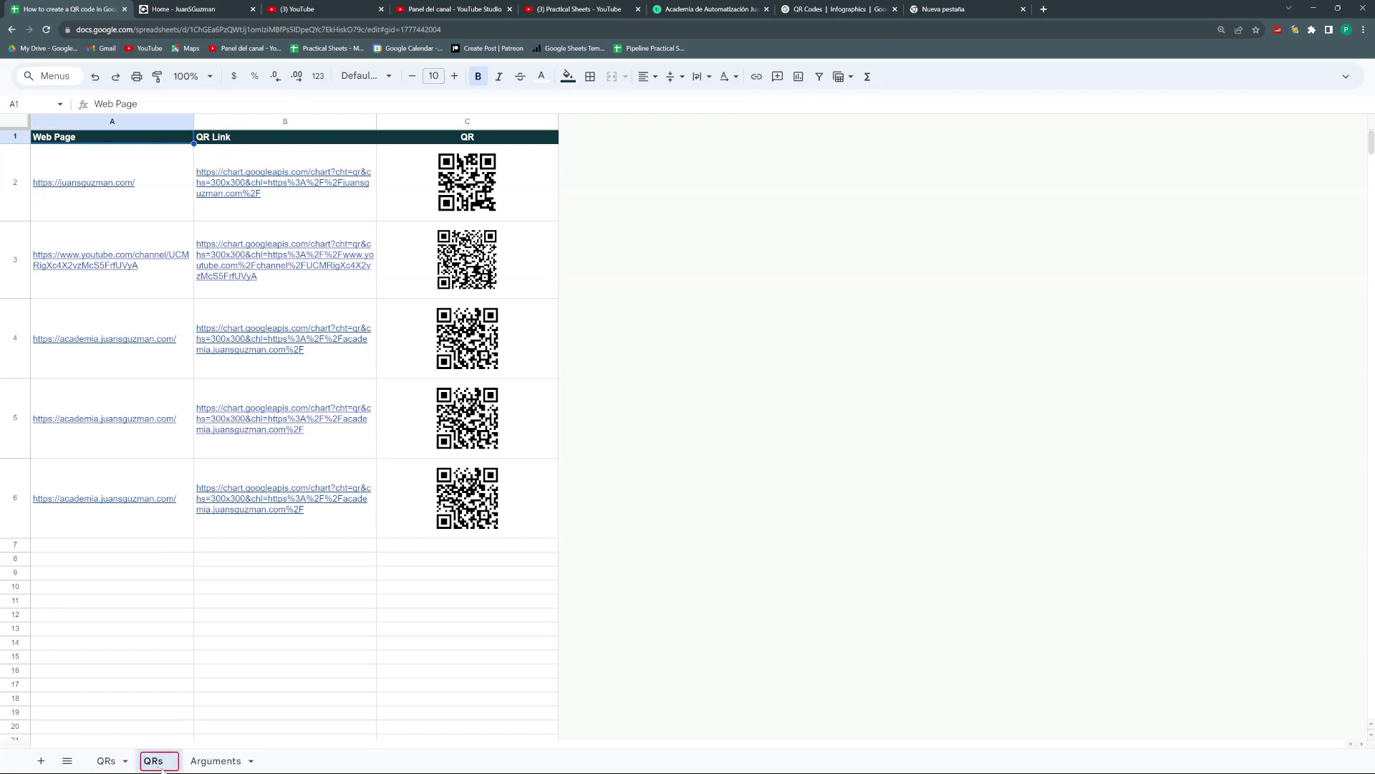
type("Simplified")
key("Return")
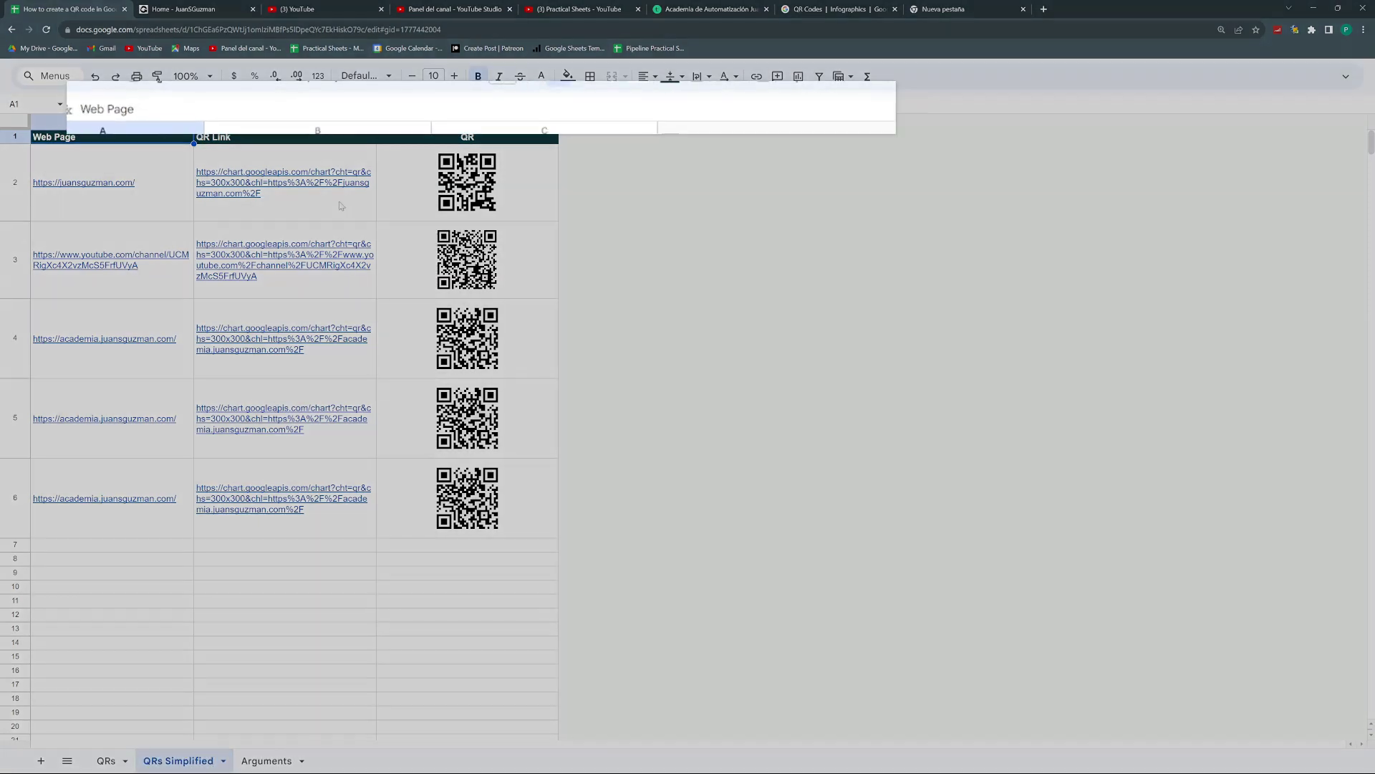
left_click(285, 186)
left_click_drag(295, 127, 1328, 136)
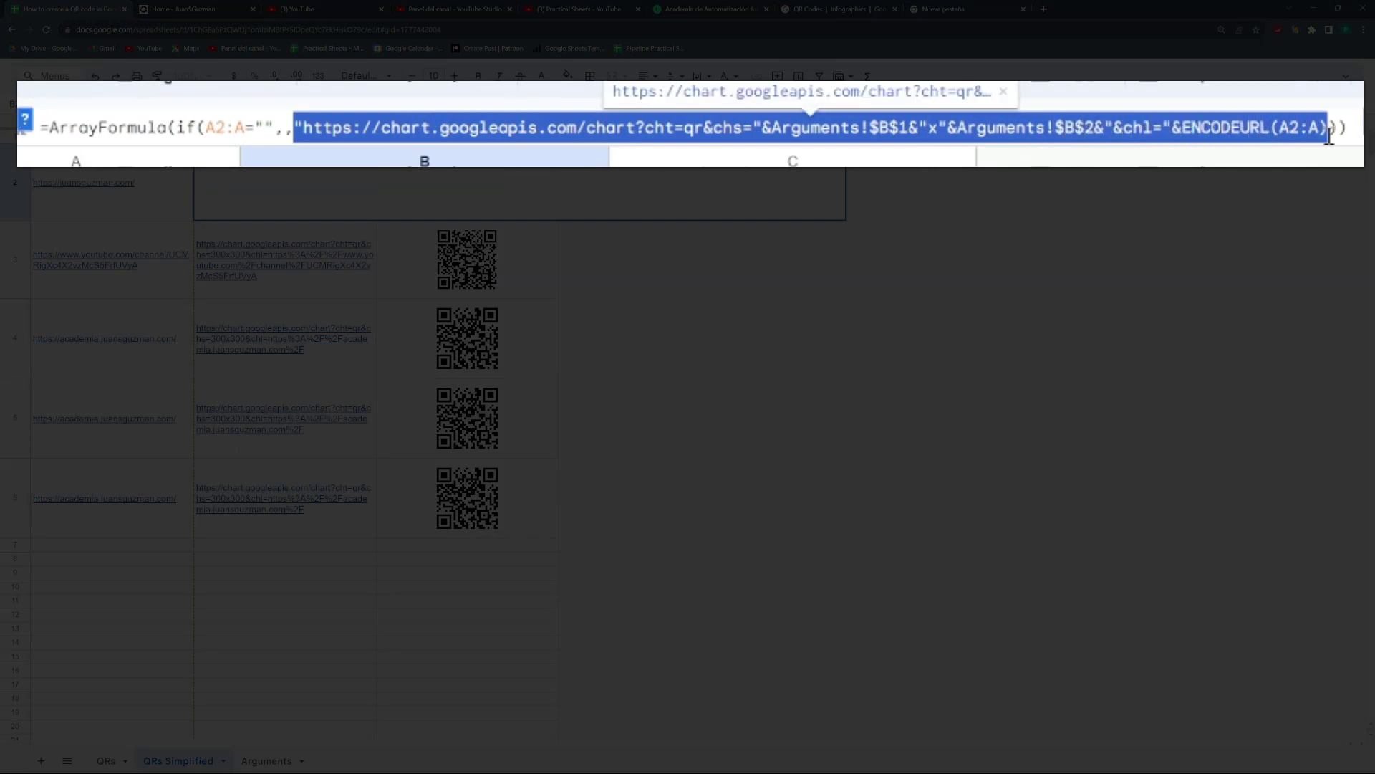
Replace B2:B in C2's IMAGE formula with the copied chart URL expression.
key("Escape")
key("Right")
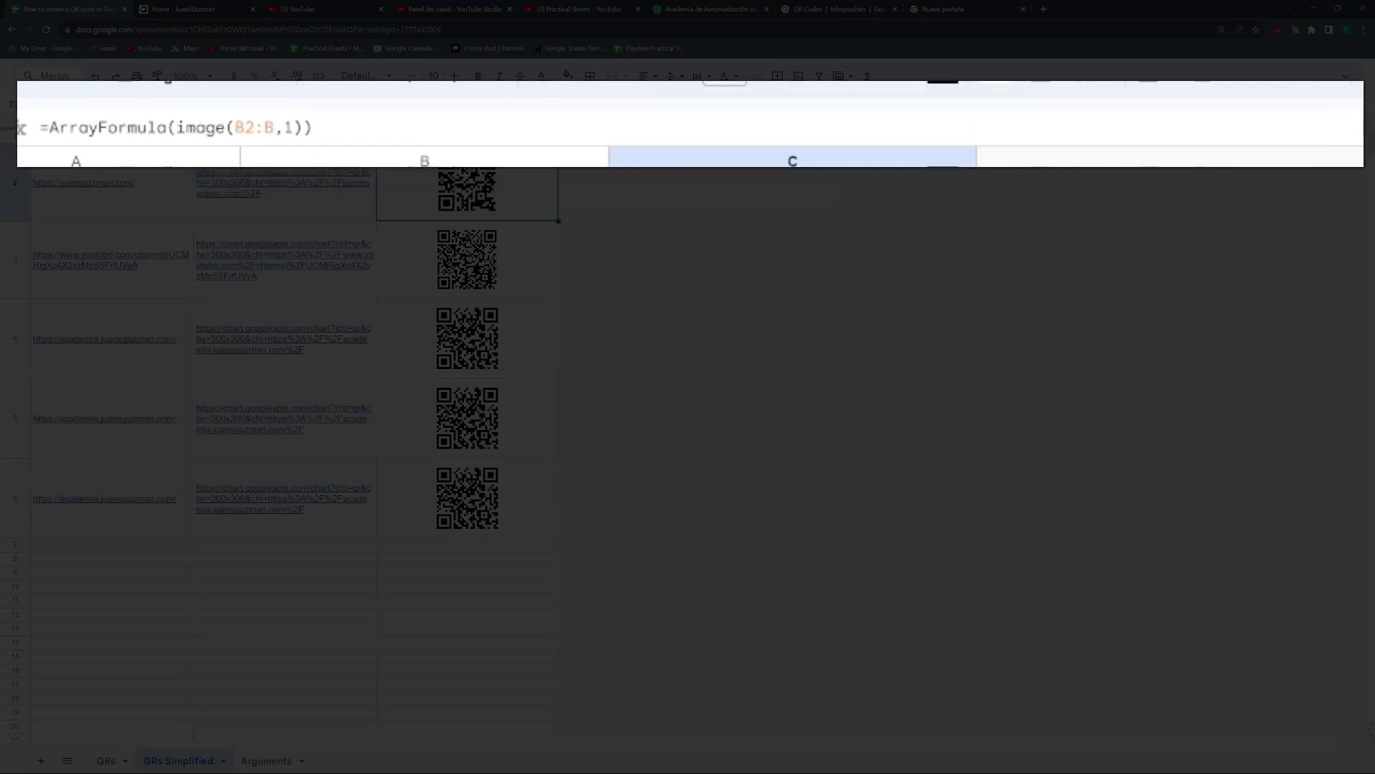
left_click_drag(275, 125, 233, 126)
key("ctrl+v")
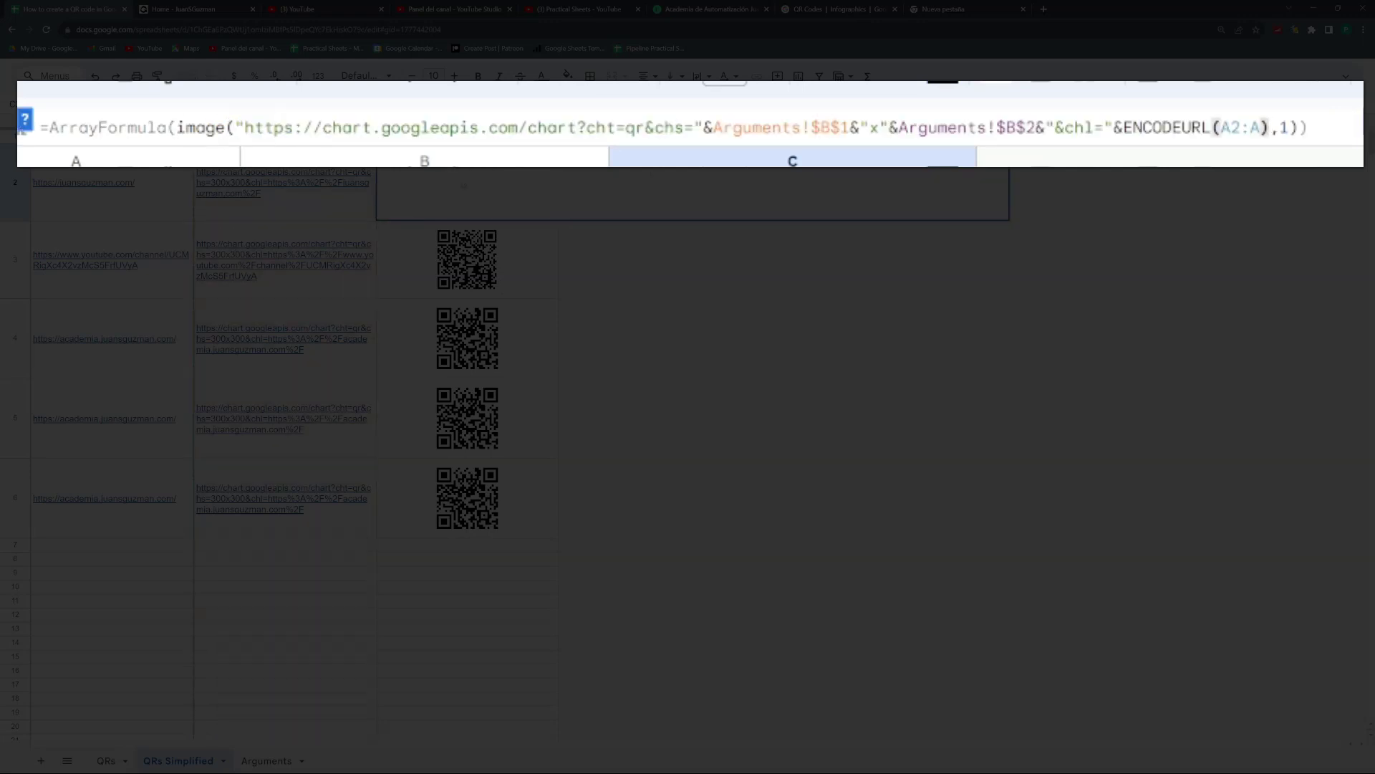
key("Return")
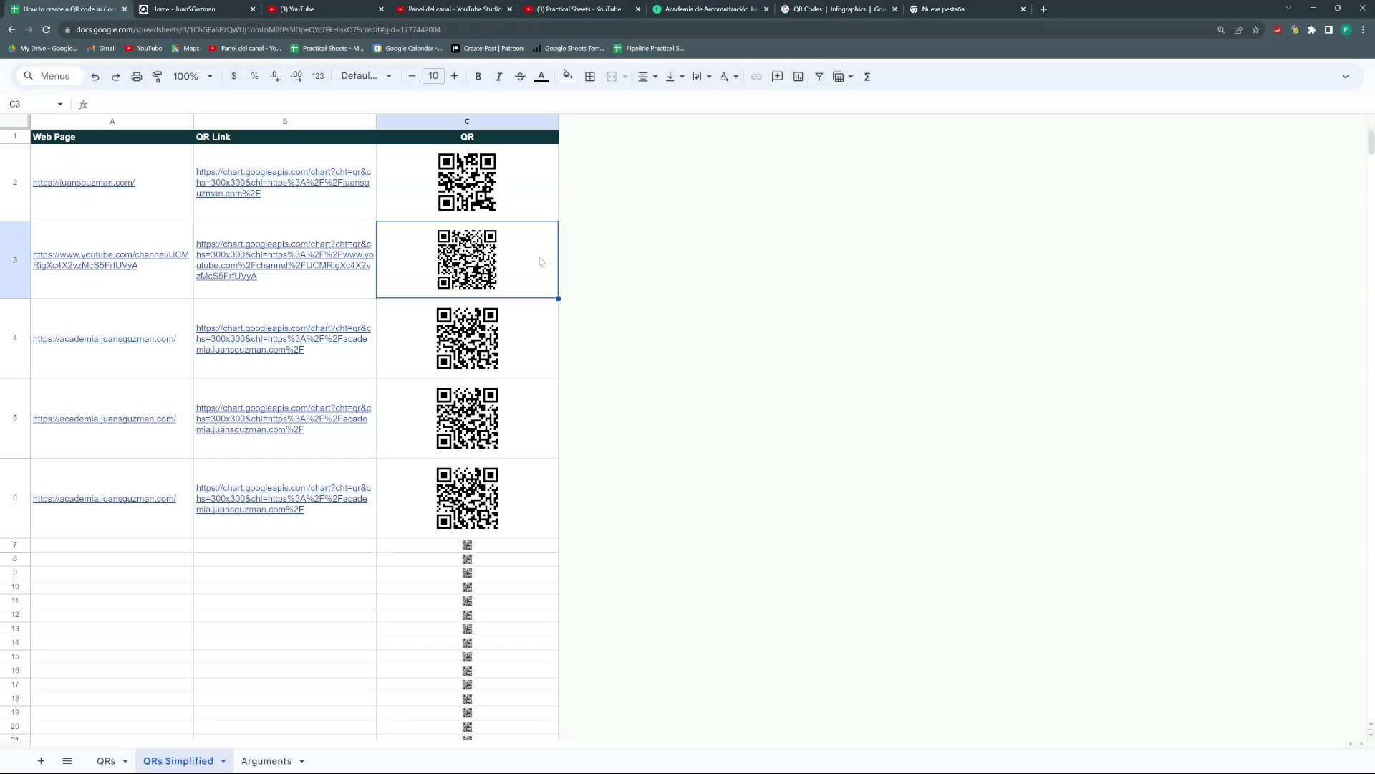
left_click(536, 505, "shift")
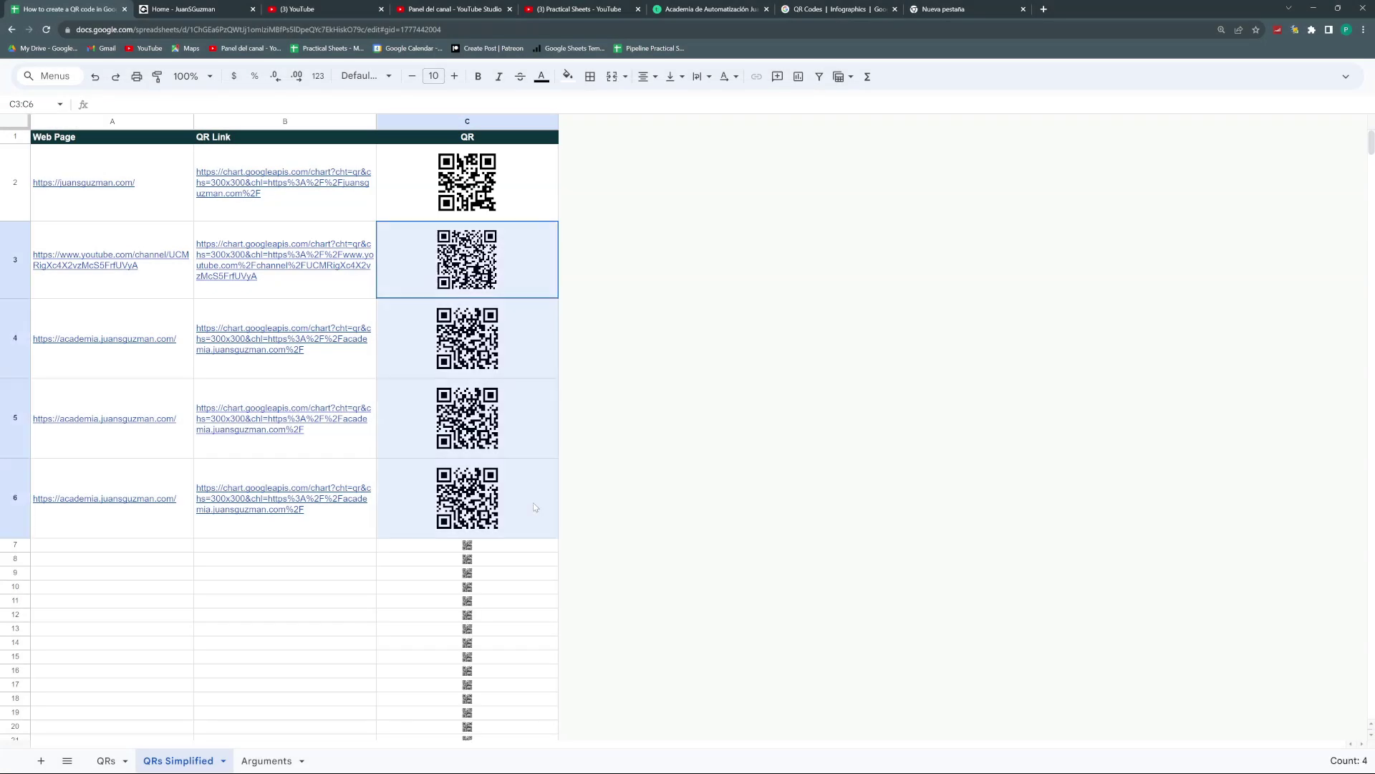
left_click(467, 161)
Copy the if(A2:A="", blank check from B2 into C2's ArrayFormula.
left_click(251, 185)
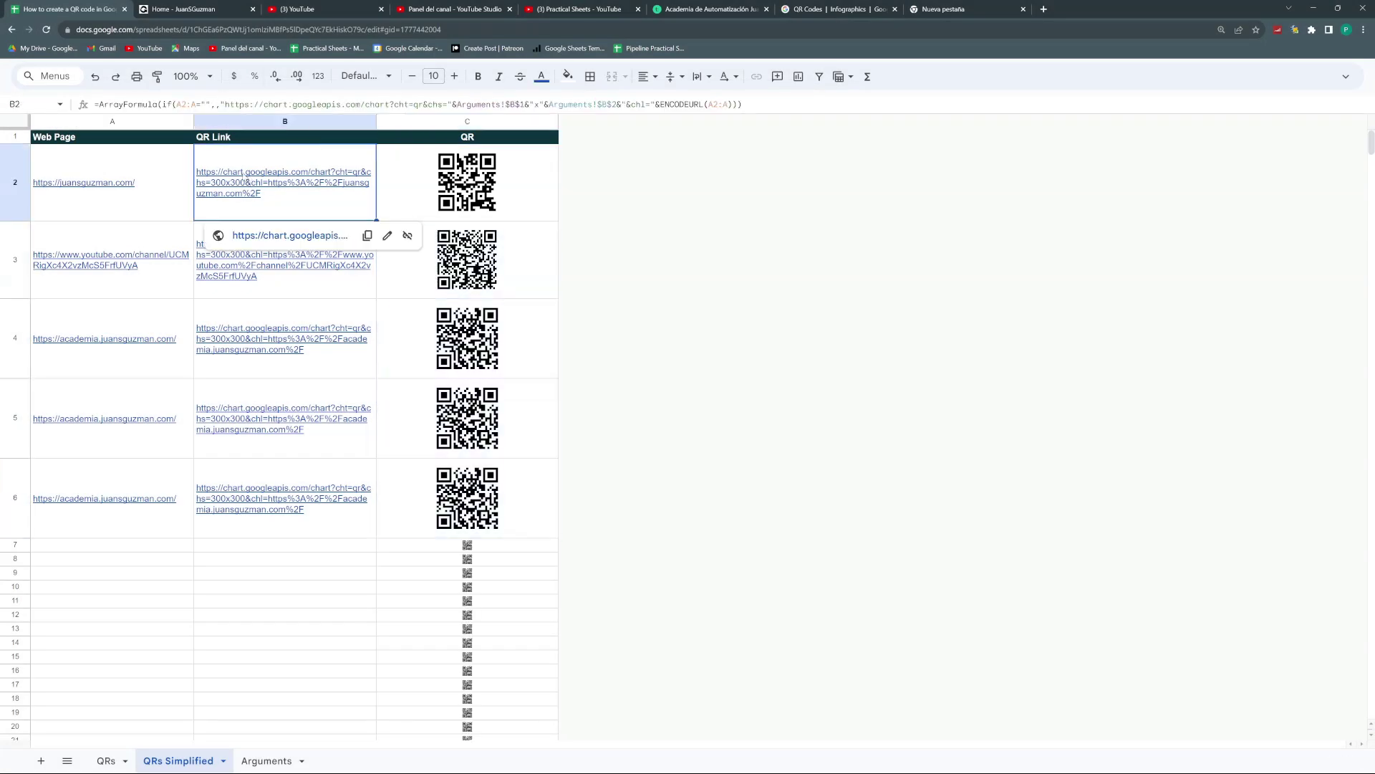
double_click(169, 104)
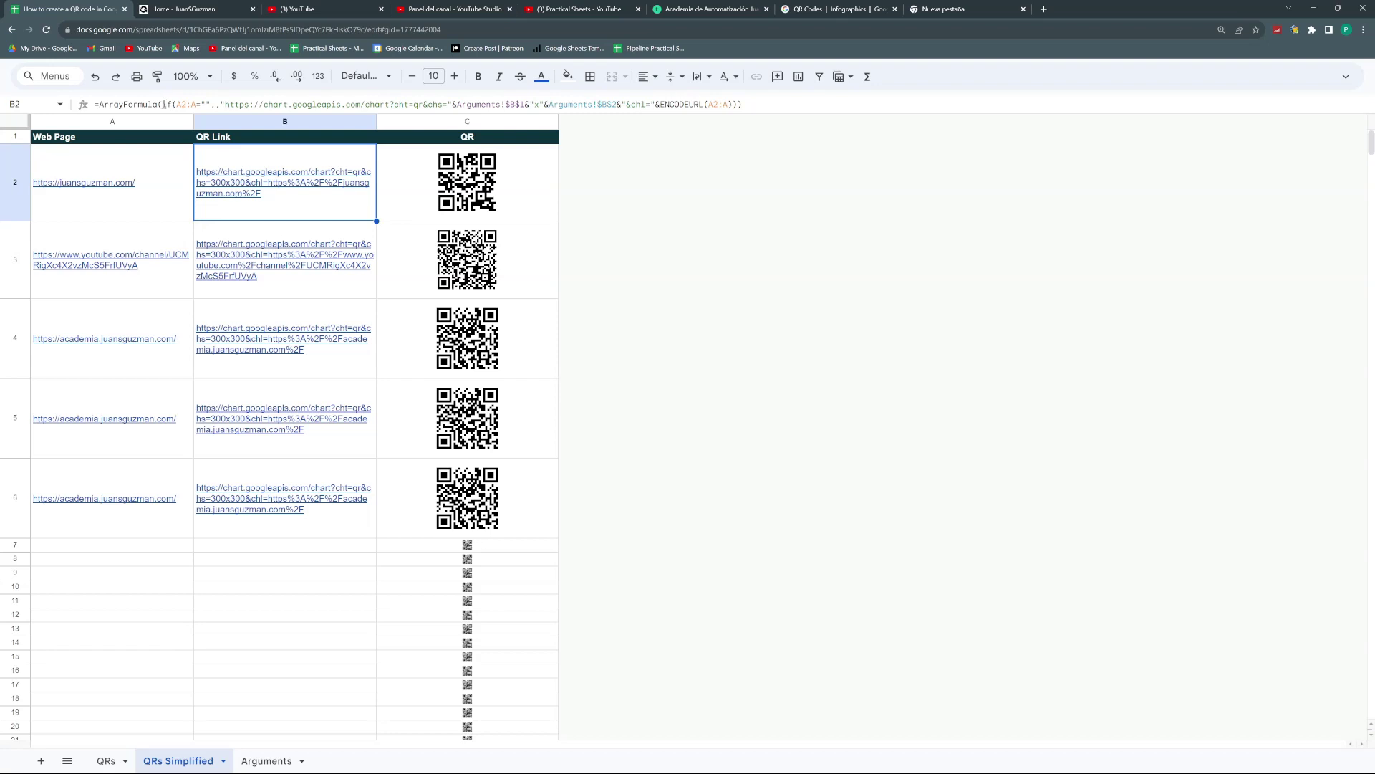
left_click(217, 105)
left_click_drag(217, 105, 164, 105)
key("Escape")
key("ctrl+plus")
key("ctrl+plus")
key("ctrl+plus")
key("ctrl+plus")
key("ctrl+plus")
key("ctrl+plus")
left_click(882, 297)
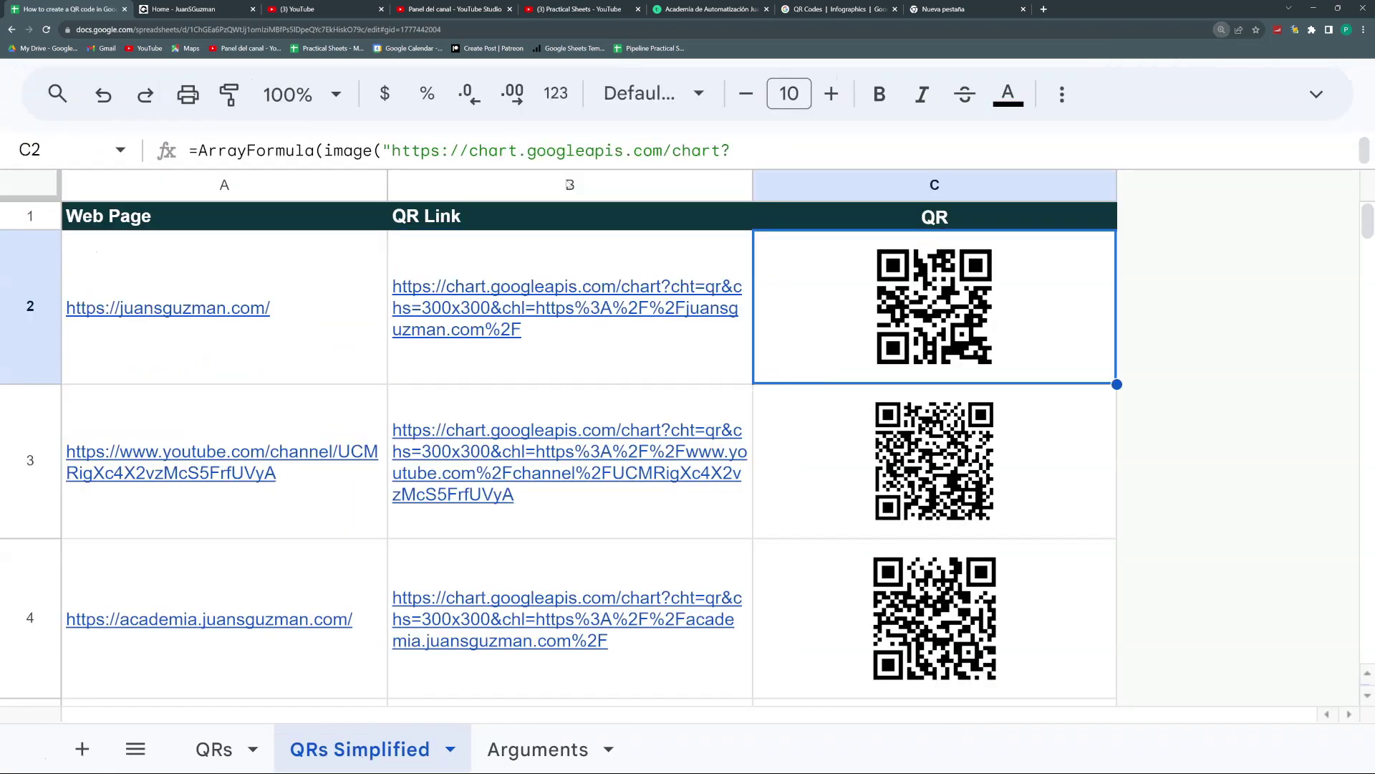
left_click(319, 152)
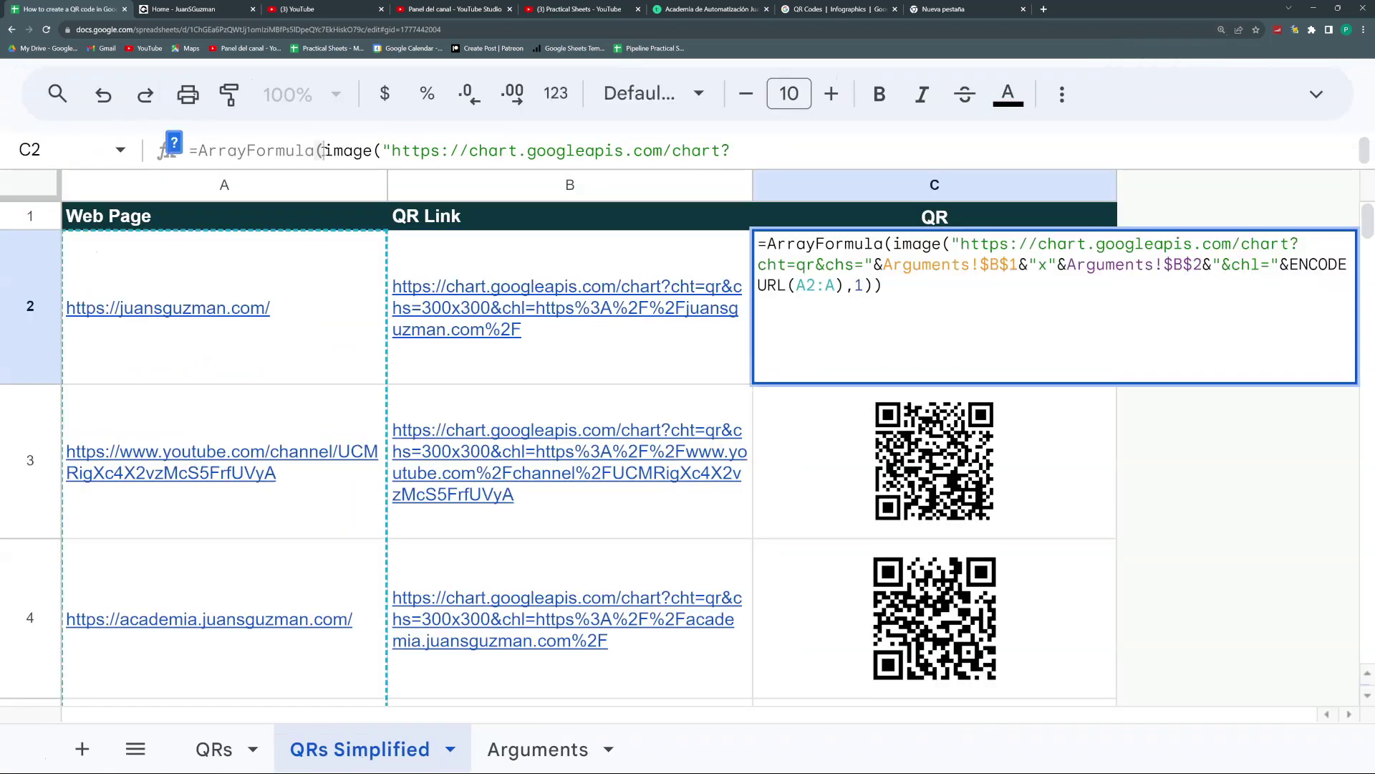
key("ctrl+v")
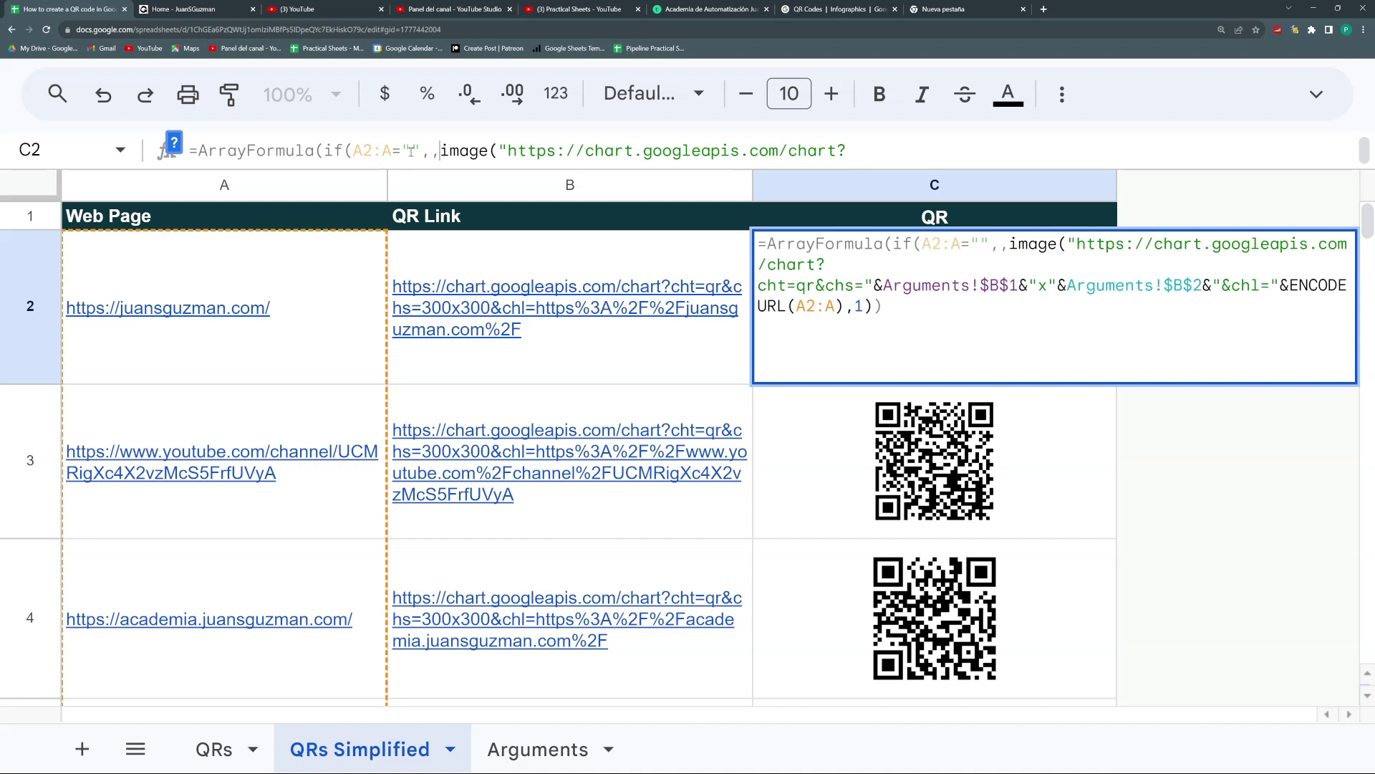
key("Return")
key("ctrl+minus")
key("ctrl+minus")
key("ctrl+minus")
key("ctrl+minus")
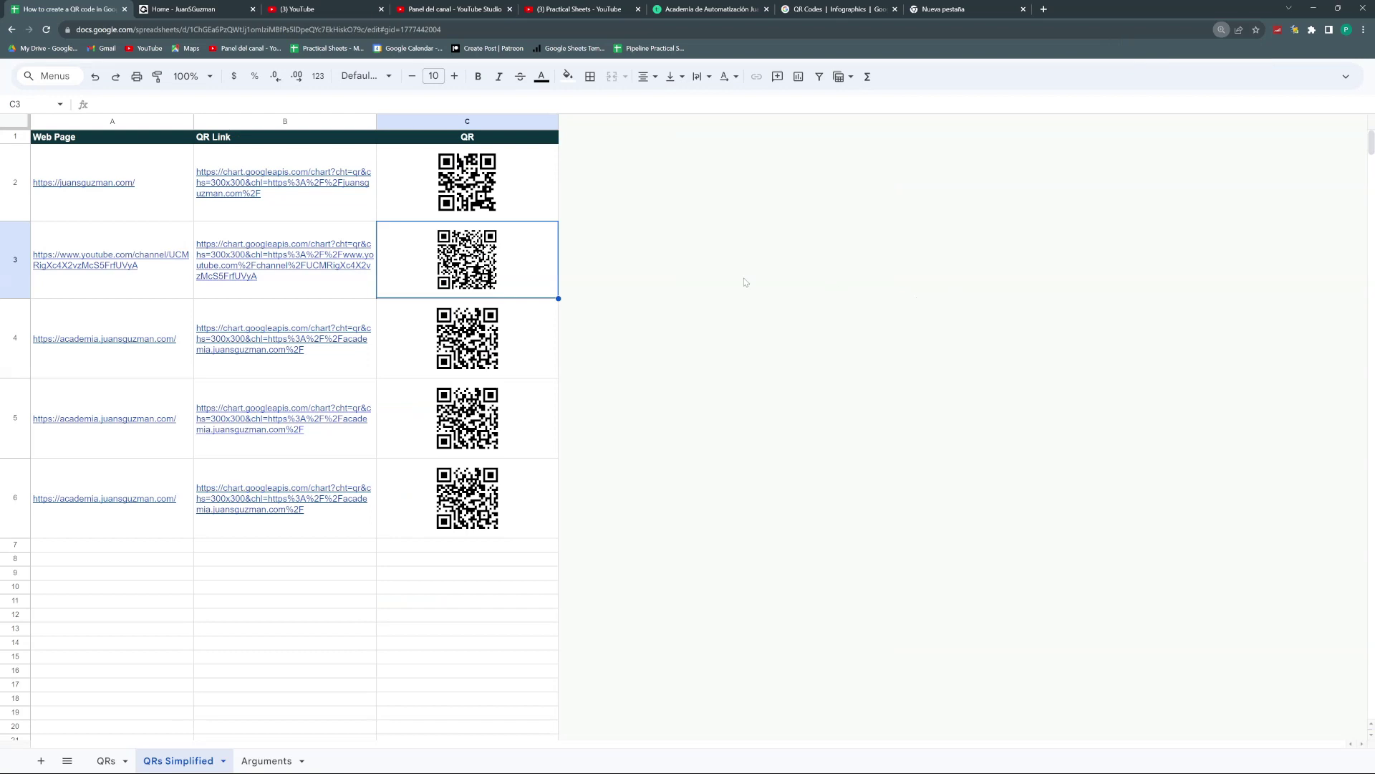
Delete the QR Link column and widen the Web Page column A.
left_click(337, 122)
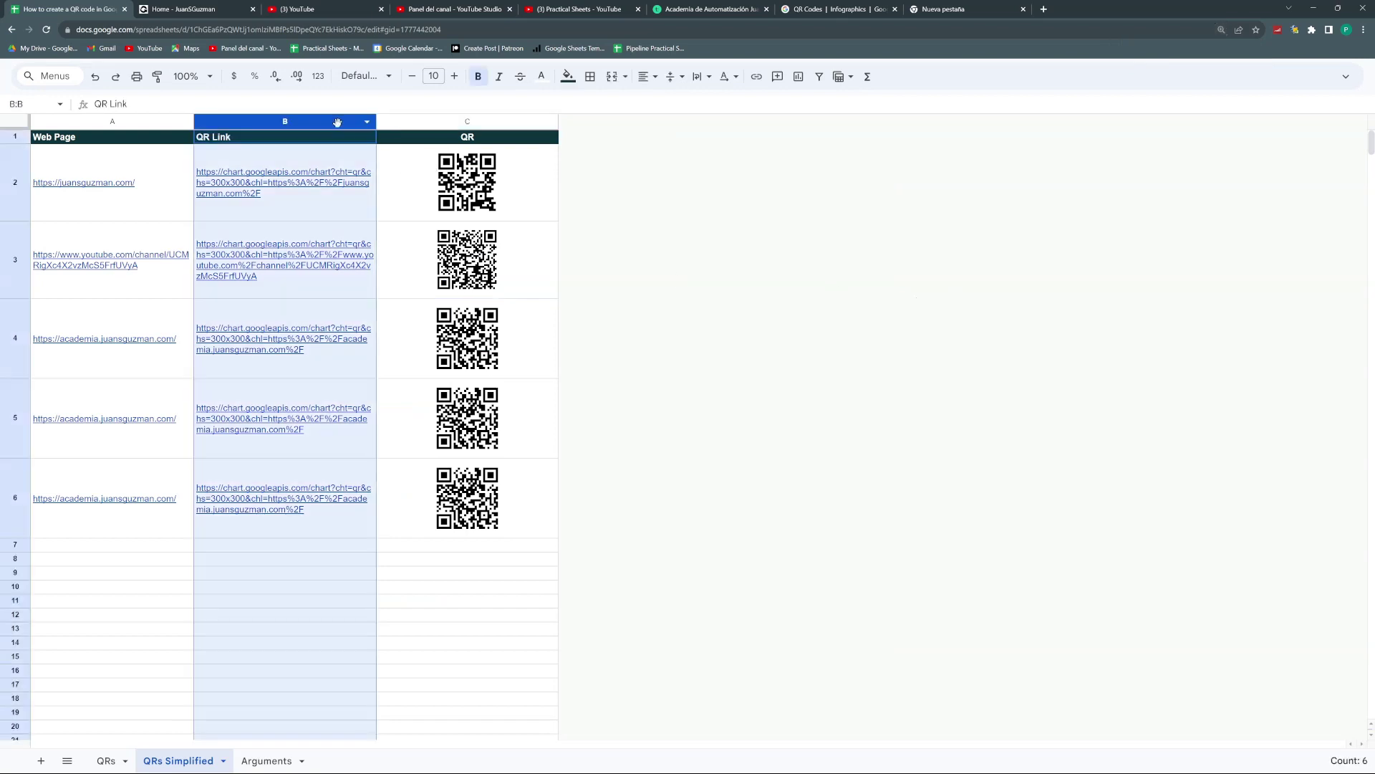
key("ctrl+alt+minus")
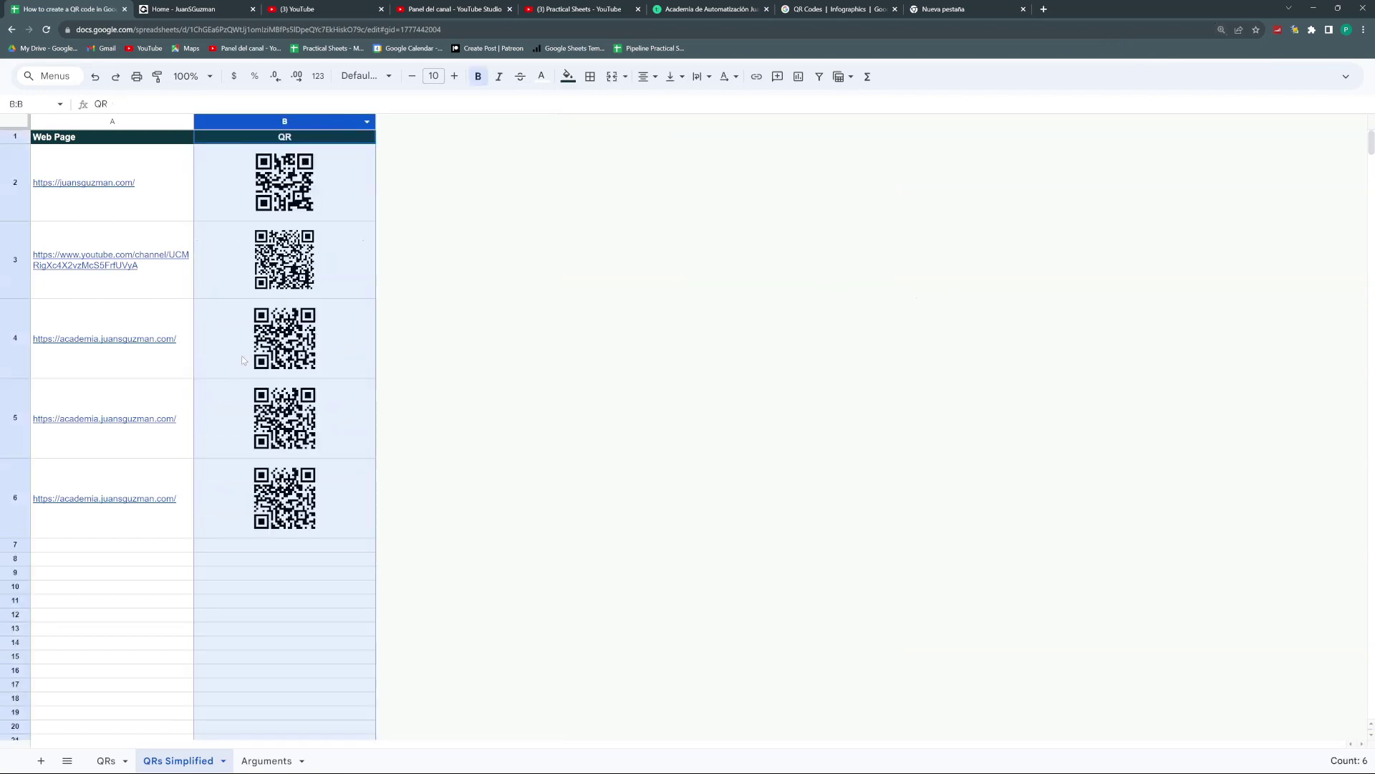
left_click(339, 281)
left_click_drag(193, 124, 223, 123)
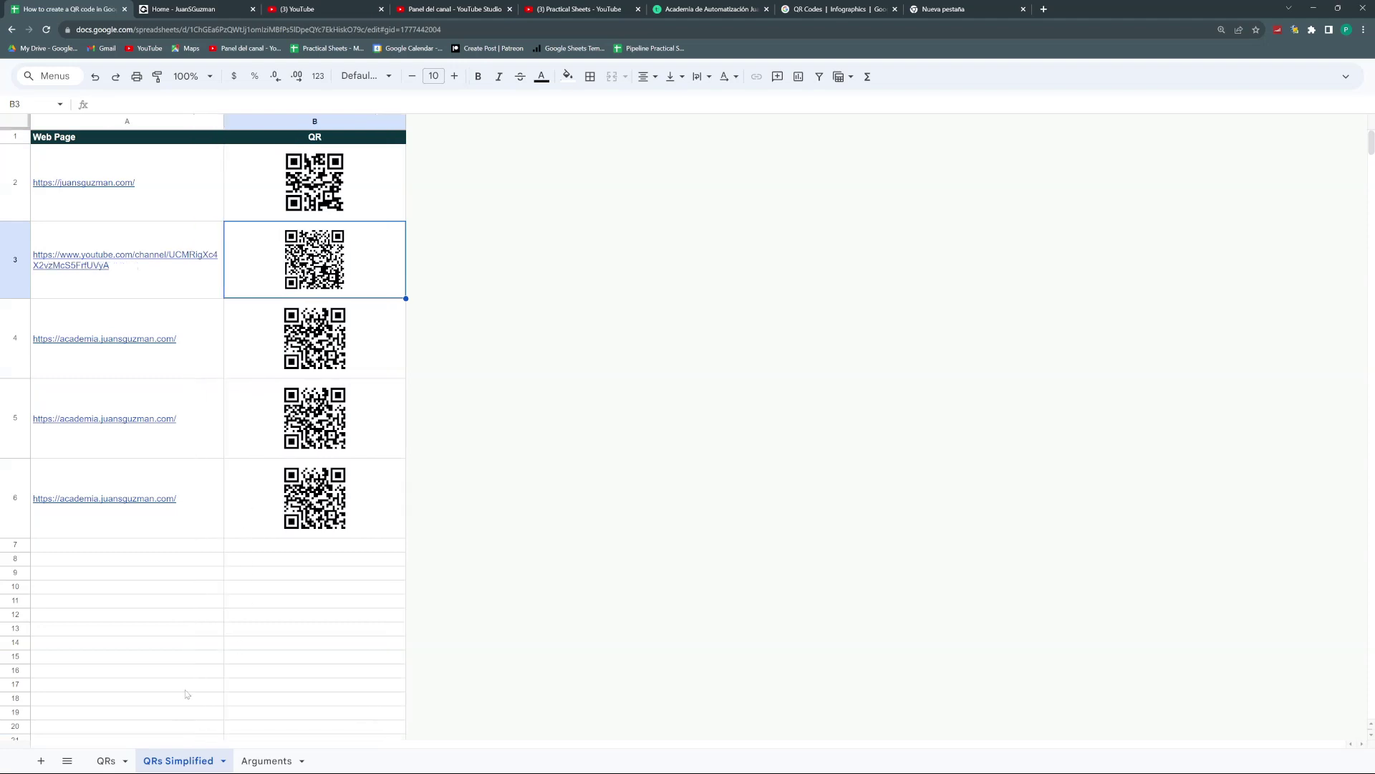
Compare the QRs and QRs Simplified sheets side by side.
left_click(106, 761)
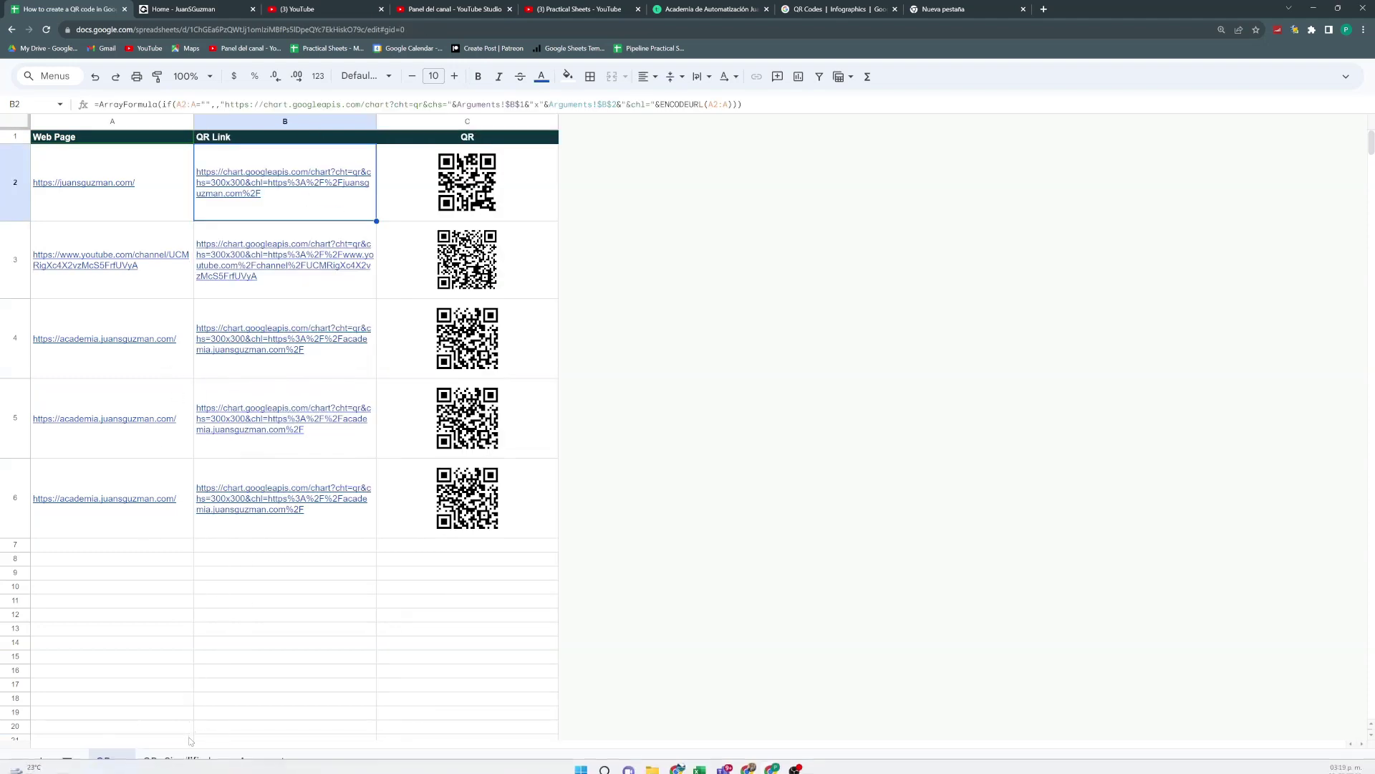
left_click(180, 761)
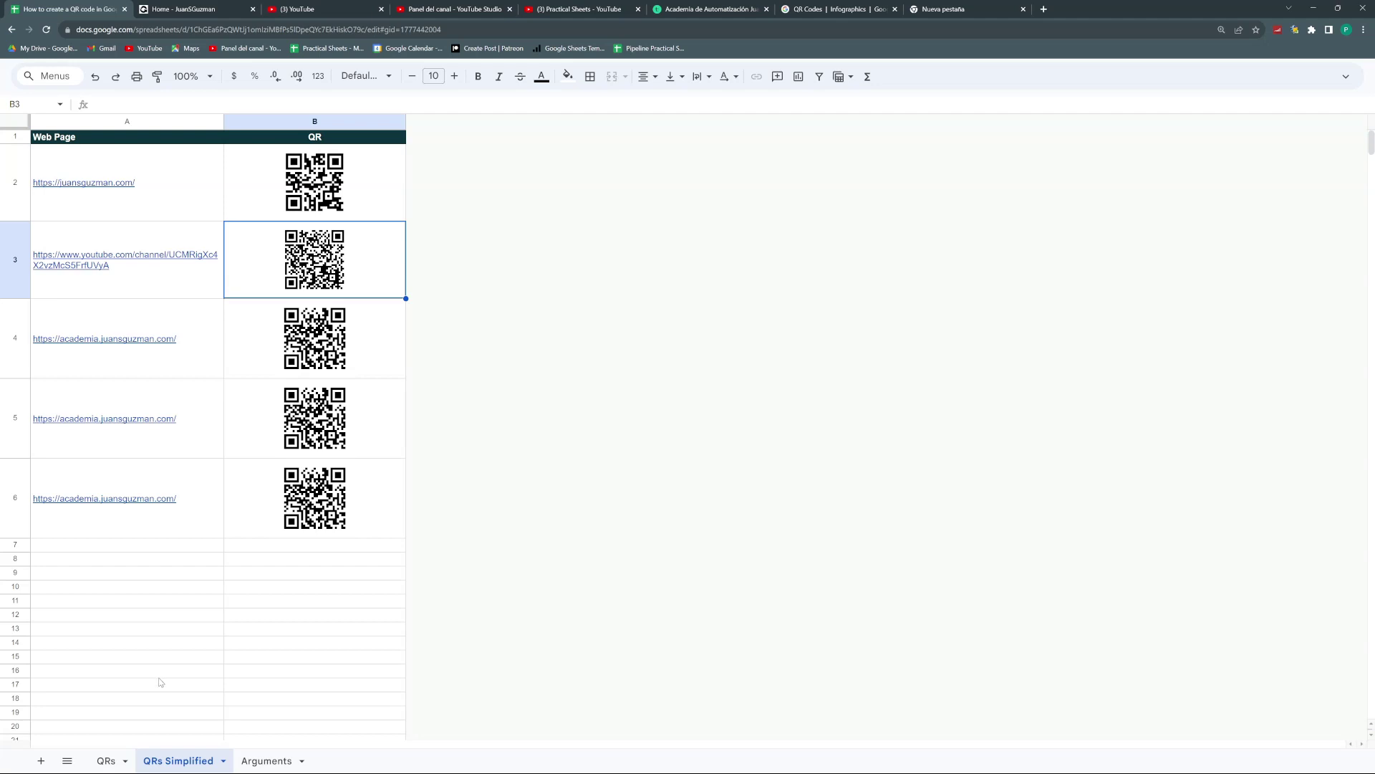
left_click(105, 761)
mouse_move(247, 410)
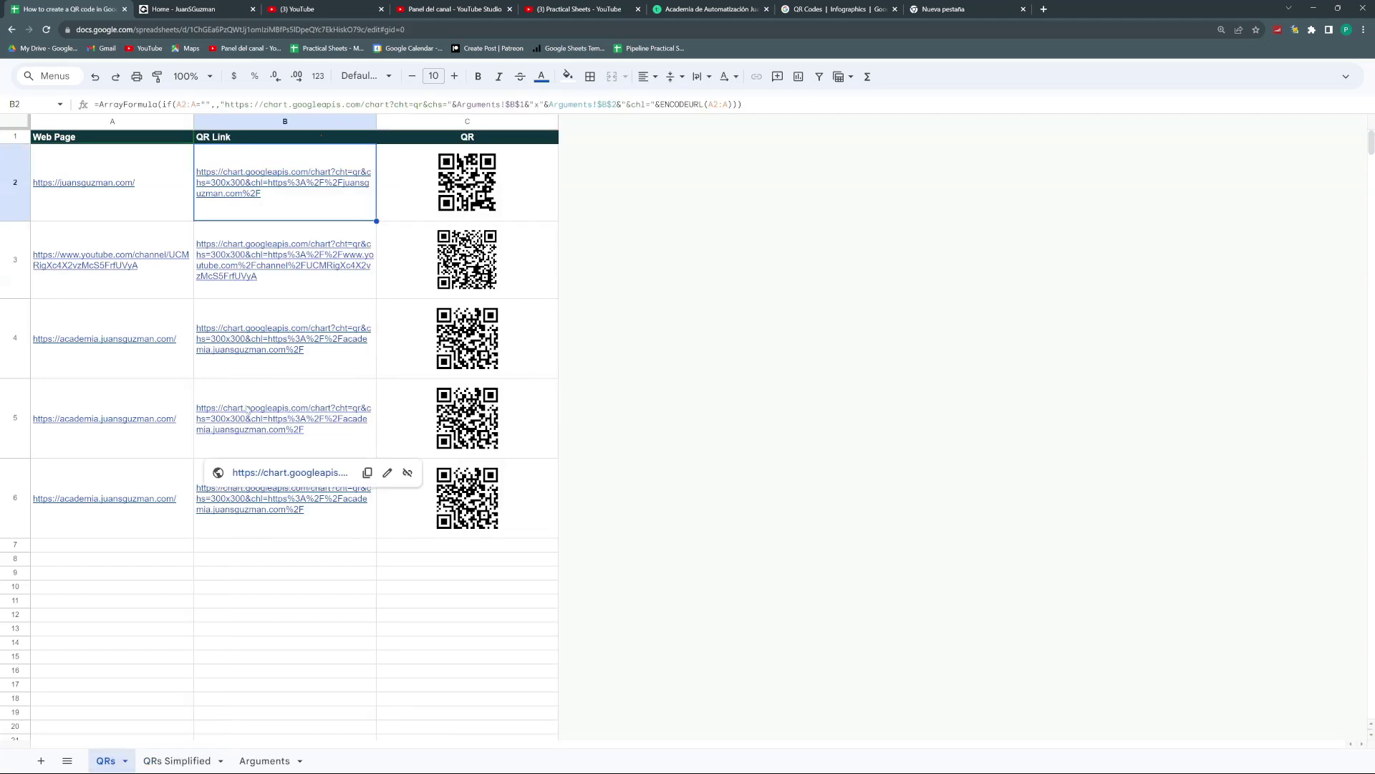
left_click(177, 760)
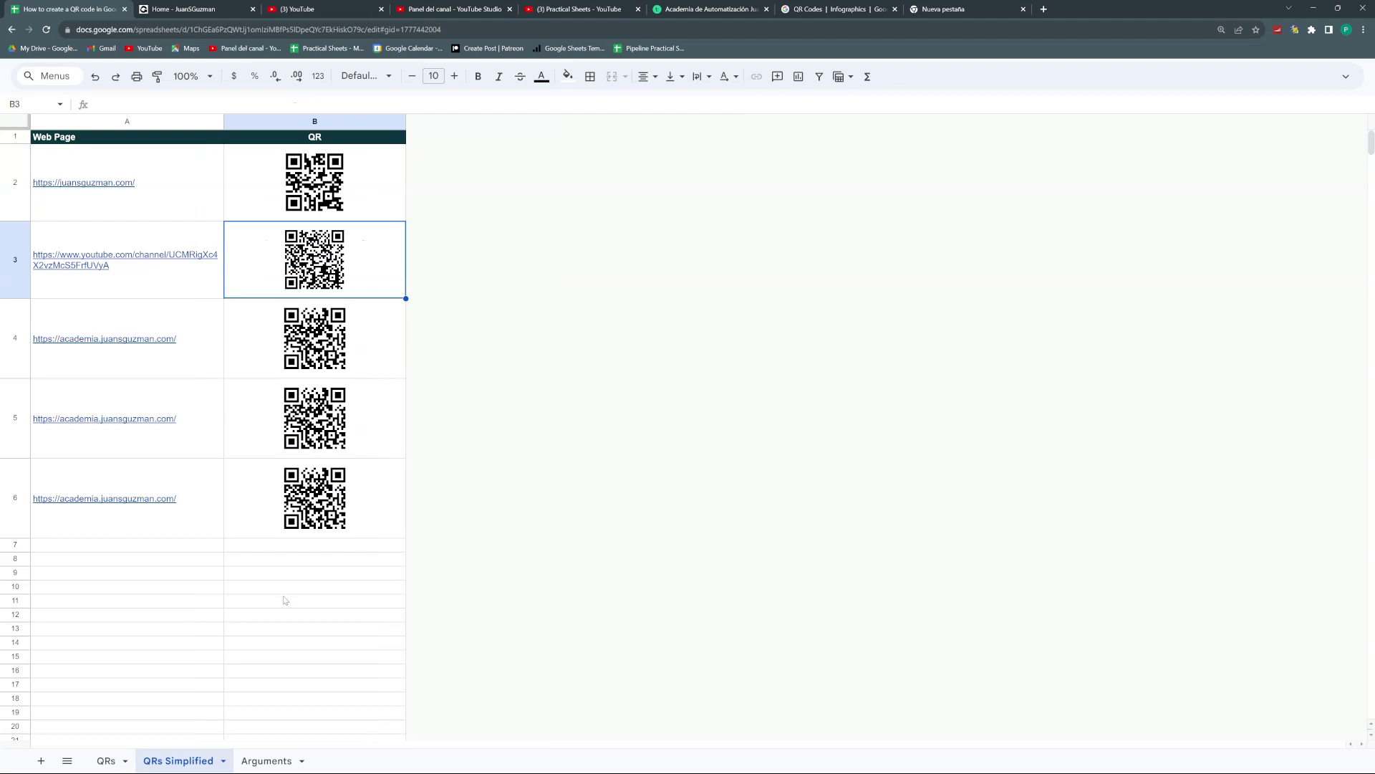
left_click(106, 760)
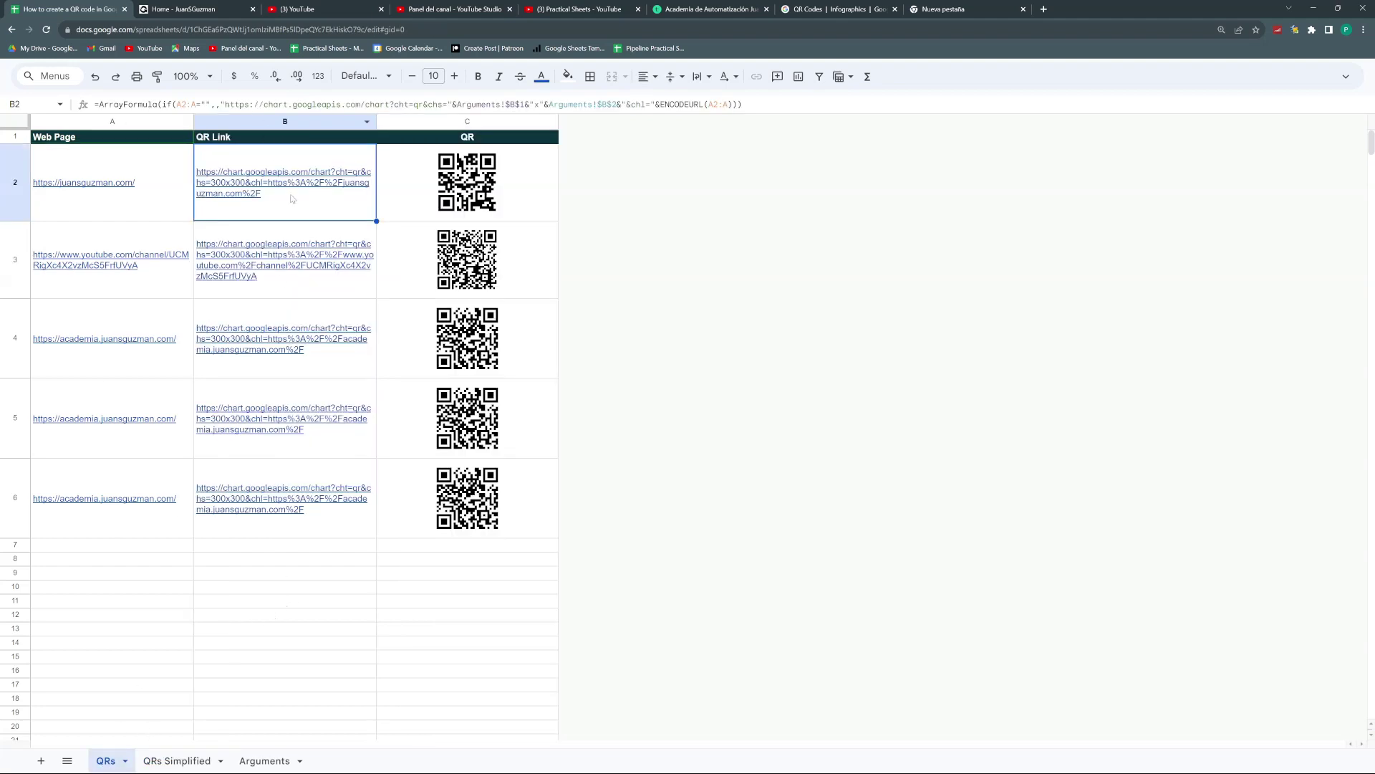
left_click(177, 760)
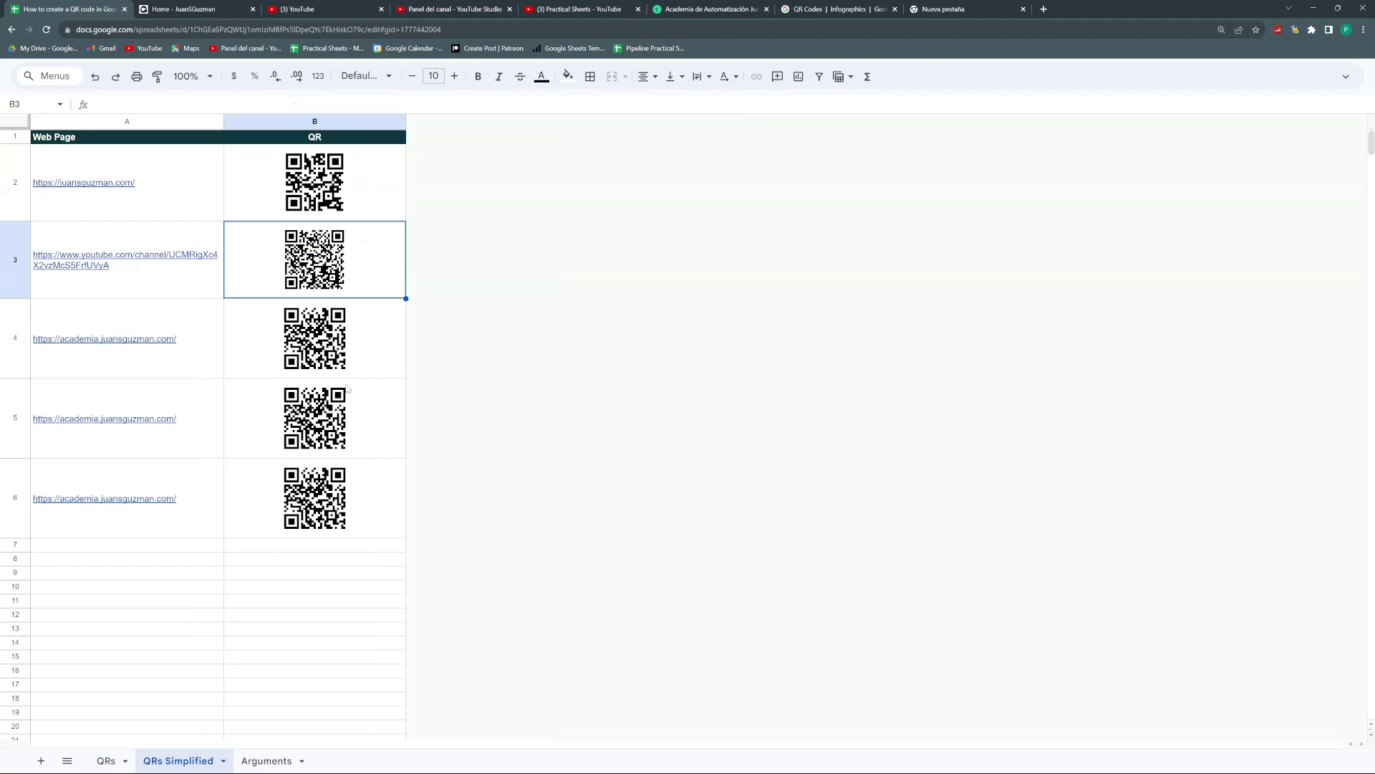